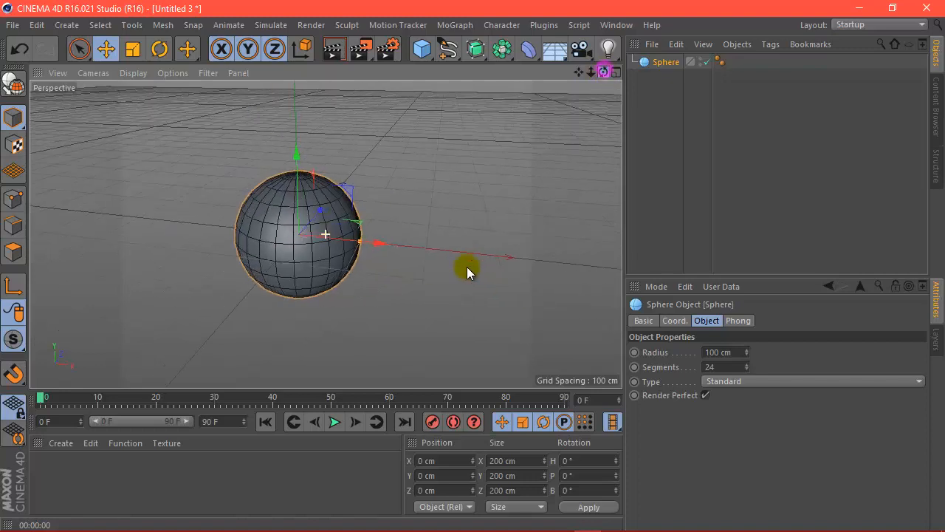
Convert the sphere primitive into an editable polygon object
{"action": "left_click", "coordinate": [739, 45]}
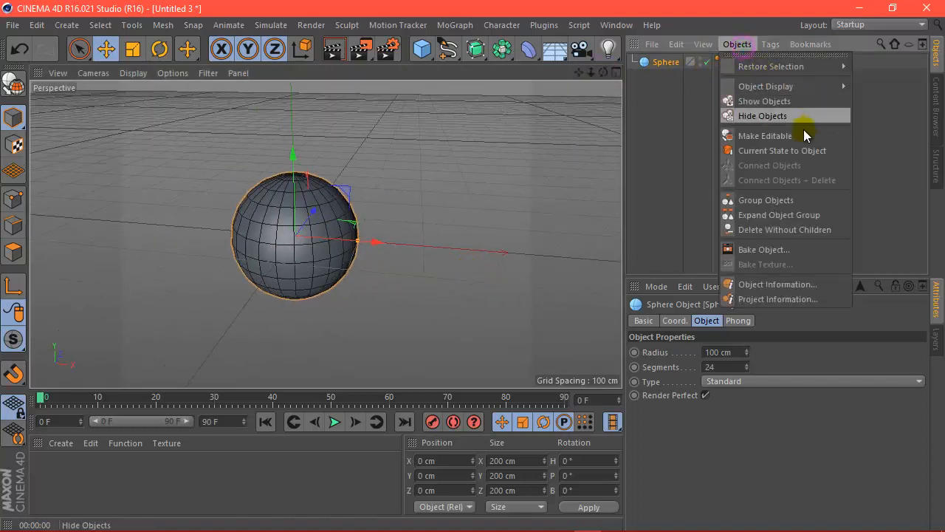
{"action": "left_click", "coordinate": [765, 135]}
{"action": "scroll", "coordinate": [266, 232], "scroll_direction": "up", "scroll_amount": 2}
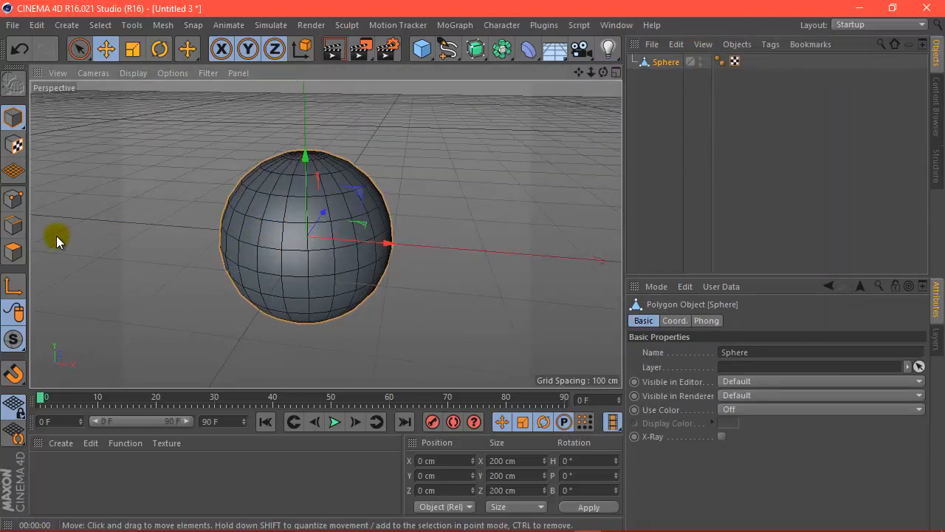
In polygon mode, loop-select the three topmost polygon rings of the sphere
{"action": "left_click", "coordinate": [14, 252]}
{"action": "scroll", "coordinate": [300, 186], "scroll_direction": "up", "scroll_amount": 1}
{"action": "left_click", "coordinate": [99, 24]}
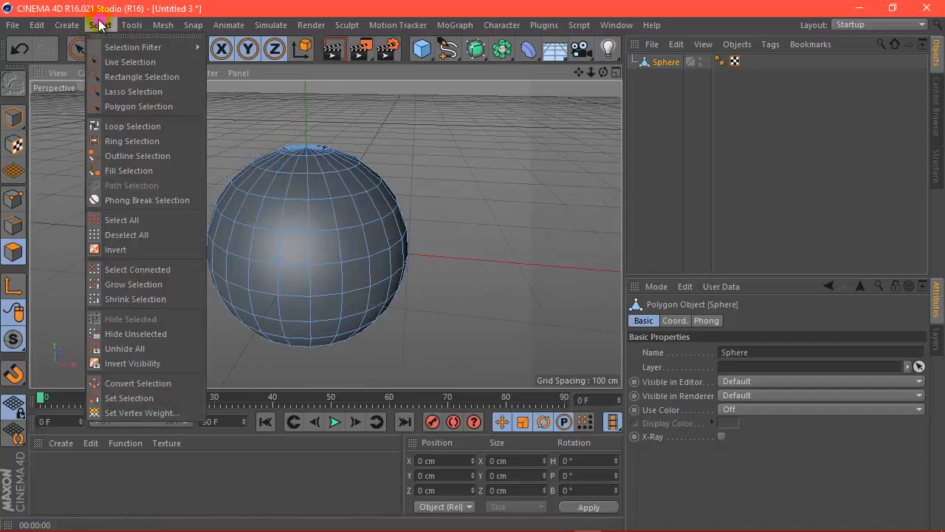
{"action": "left_click", "coordinate": [122, 127]}
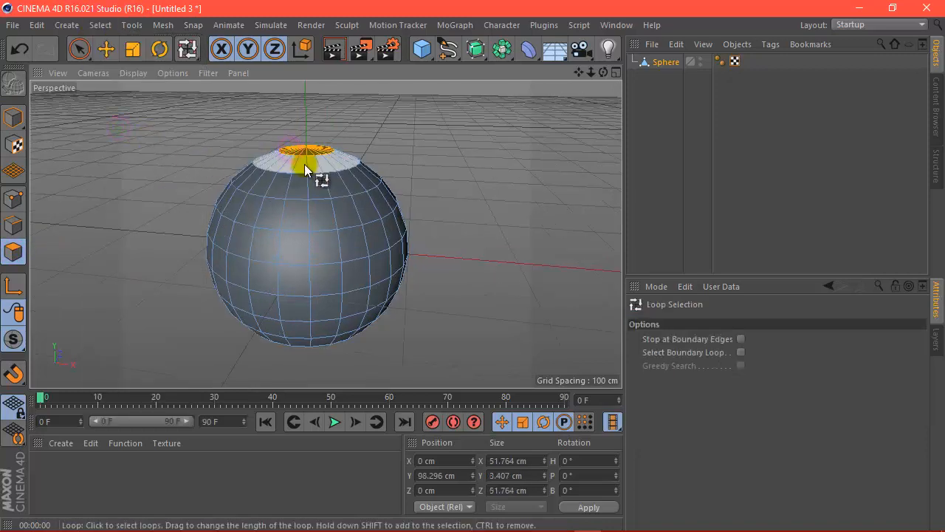
{"action": "left_click_drag", "start_coordinate": [314, 184], "coordinate": [346, 176]}
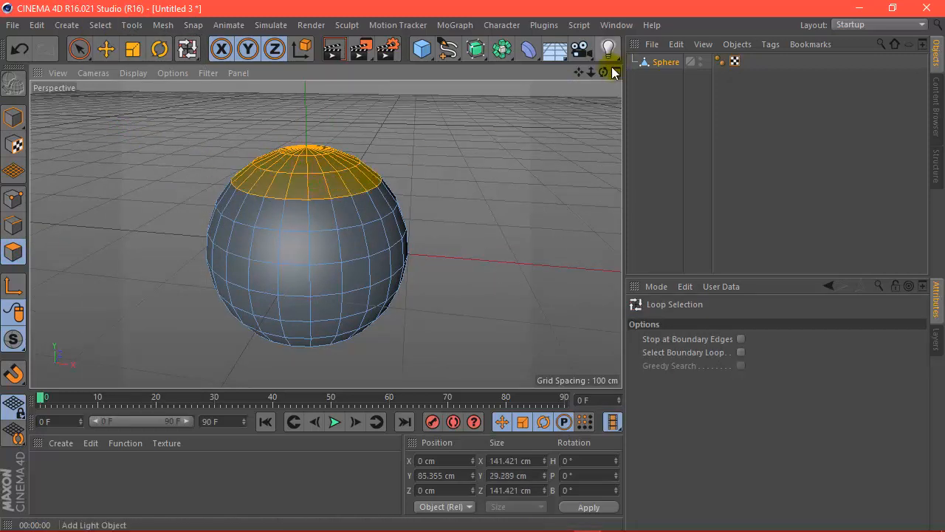
{"action": "left_click_drag", "start_coordinate": [612, 70], "coordinate": [473, 267]}
{"action": "left_click", "coordinate": [676, 44]}
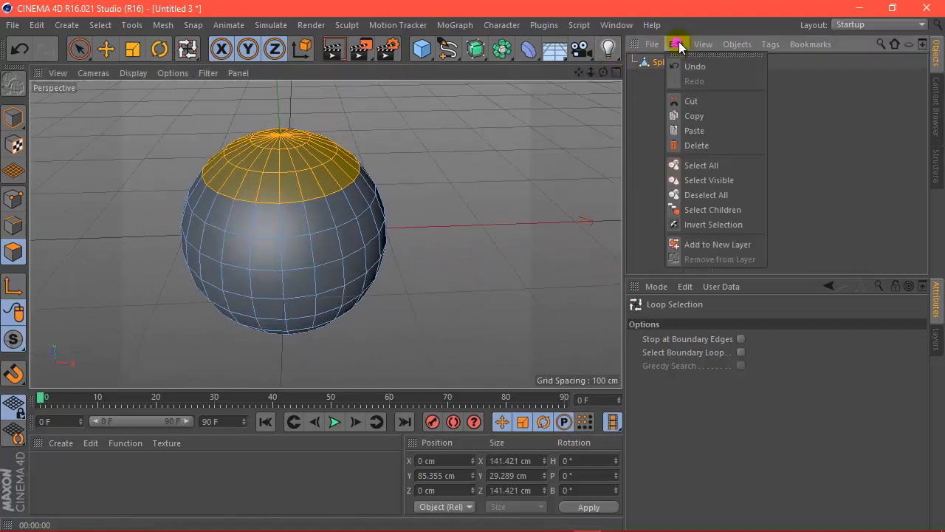
{"action": "left_click", "coordinate": [697, 146]}
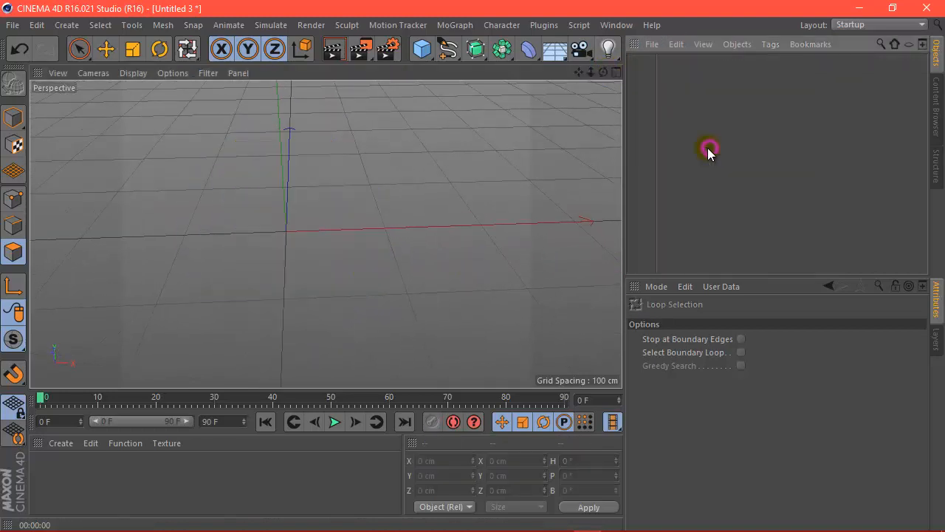
{"action": "left_click", "coordinate": [37, 25]}
{"action": "left_click", "coordinate": [47, 36]}
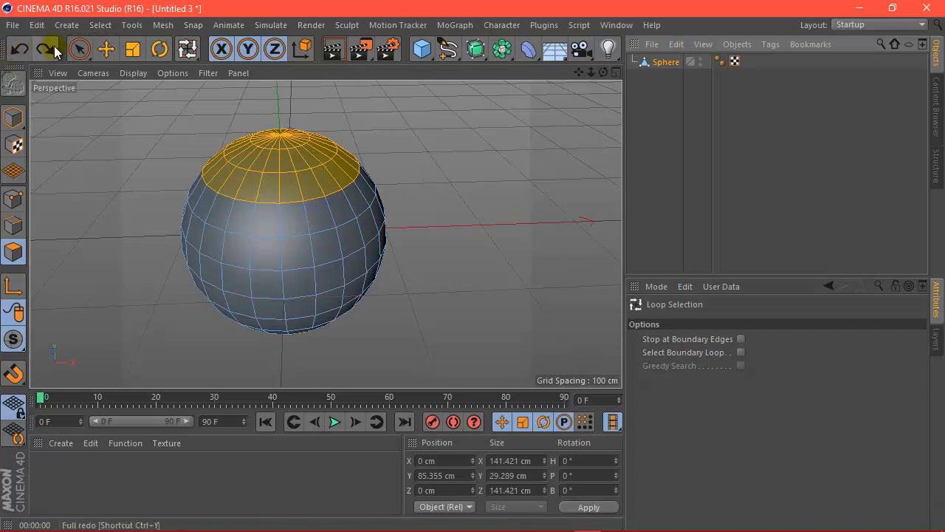
Delete the selected top polygons so the sphere becomes an open bowl
{"action": "left_click", "coordinate": [63, 25]}
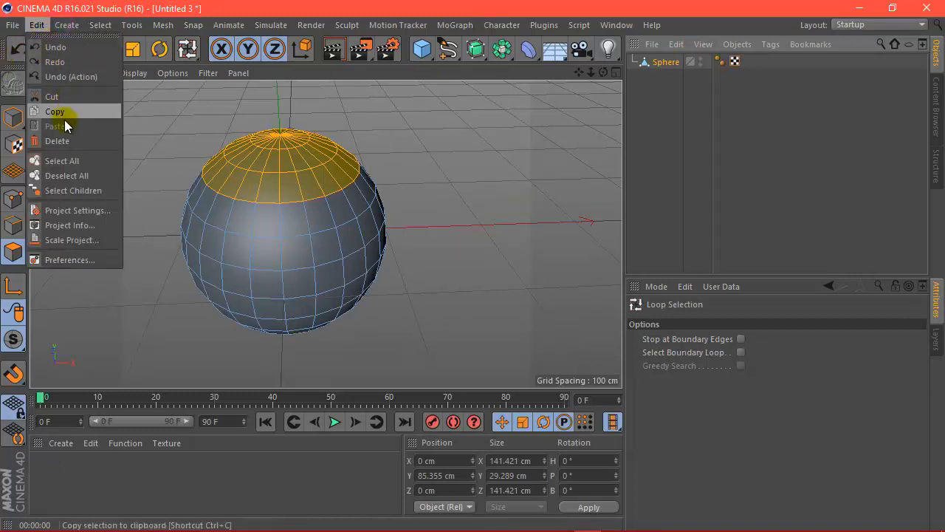
{"action": "left_click", "coordinate": [69, 141]}
{"action": "scroll", "coordinate": [455, 193], "scroll_direction": "down", "scroll_amount": 3}
{"action": "left_click_drag", "start_coordinate": [600, 72], "coordinate": [569, 100]}
{"action": "scroll", "coordinate": [421, 253], "scroll_direction": "up", "scroll_amount": 3}
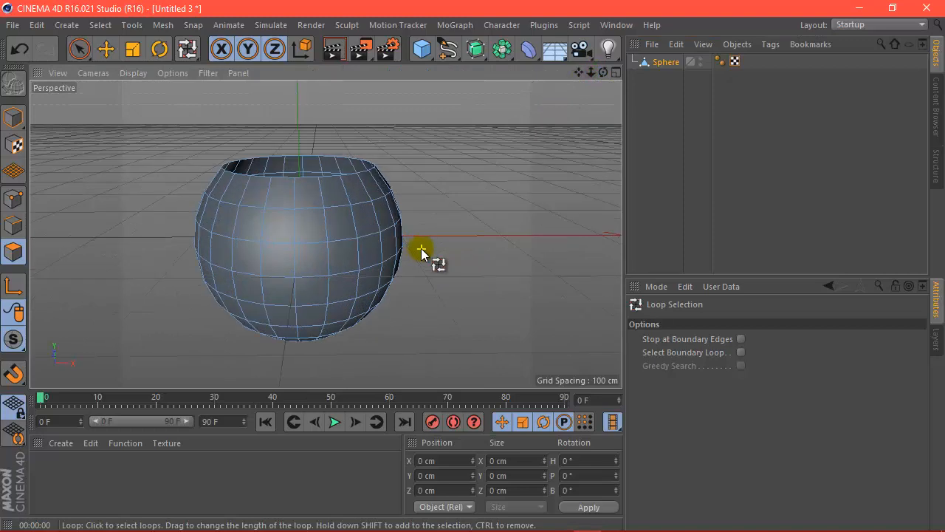
Loop-select every second vertical strip of polygons all the way around the bowl
{"action": "left_click", "coordinate": [249, 212]}
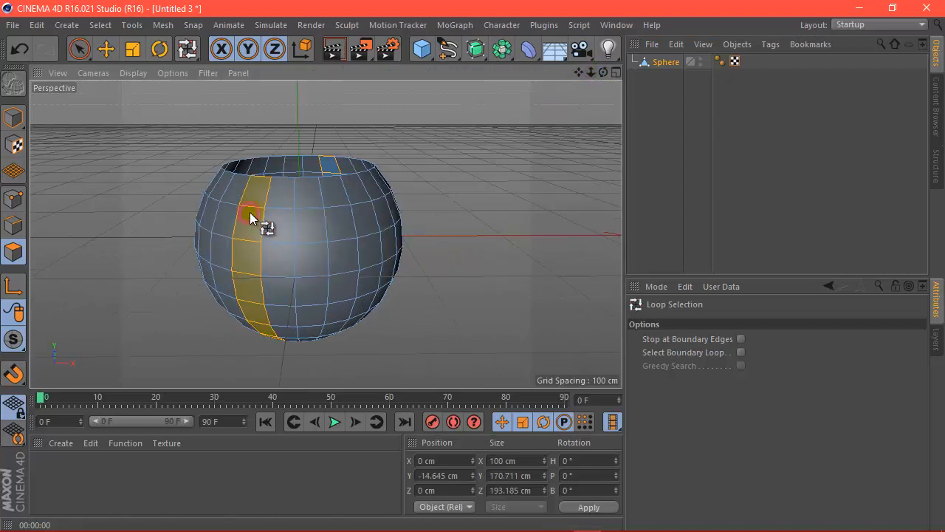
{"action": "left_click", "coordinate": [309, 251], "text": "shift"}
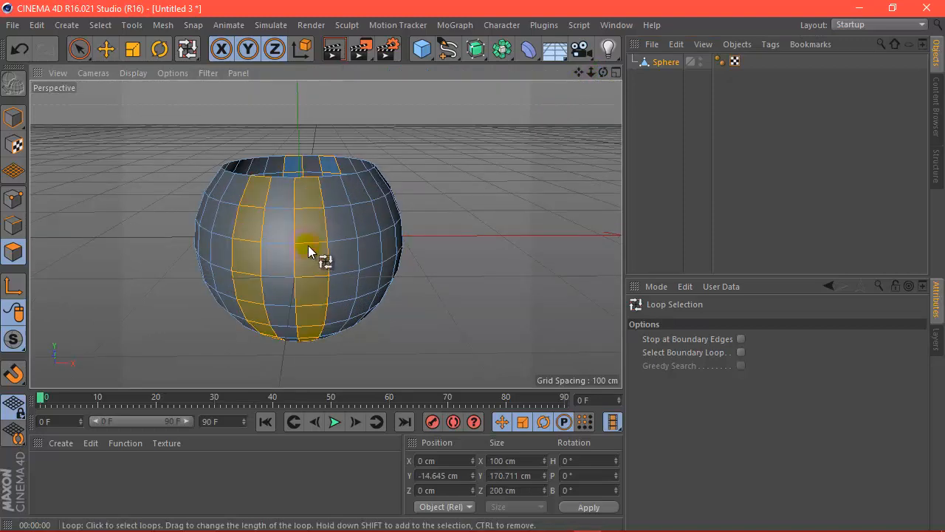
{"action": "left_click", "coordinate": [367, 236], "text": "shift"}
{"action": "scroll", "coordinate": [299, 243], "scroll_direction": "down", "scroll_amount": 2}
{"action": "left_click_drag", "start_coordinate": [603, 75], "coordinate": [473, 266]}
{"action": "scroll", "coordinate": [515, 197], "scroll_direction": "up", "scroll_amount": 3}
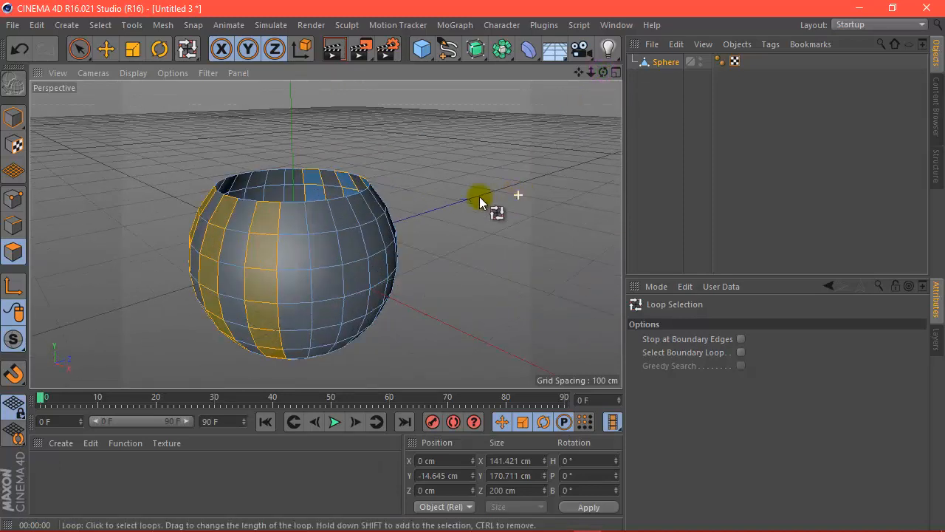
{"action": "left_click", "coordinate": [333, 271], "text": "shift"}
{"action": "left_click", "coordinate": [374, 257], "text": "shift"}
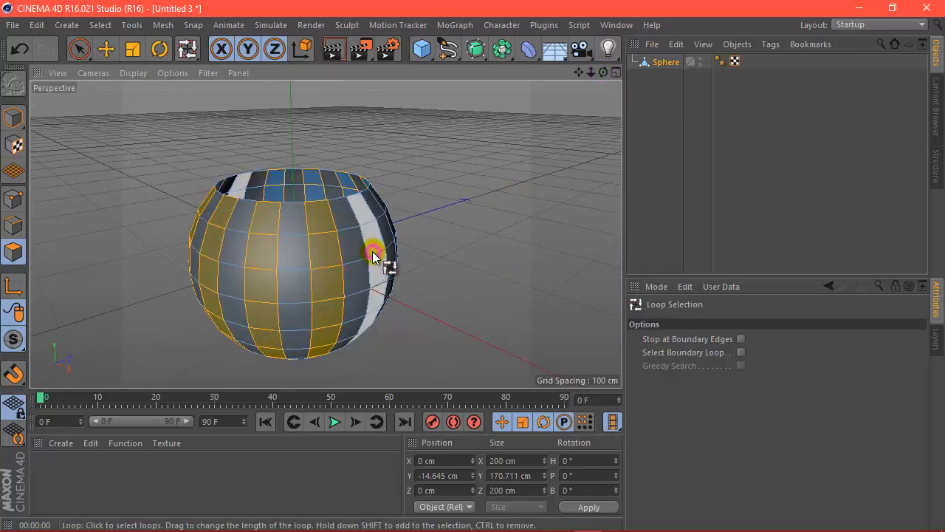
{"action": "scroll", "coordinate": [268, 237], "scroll_direction": "down", "scroll_amount": 2}
{"action": "left_click_drag", "start_coordinate": [603, 71], "coordinate": [433, 302]}
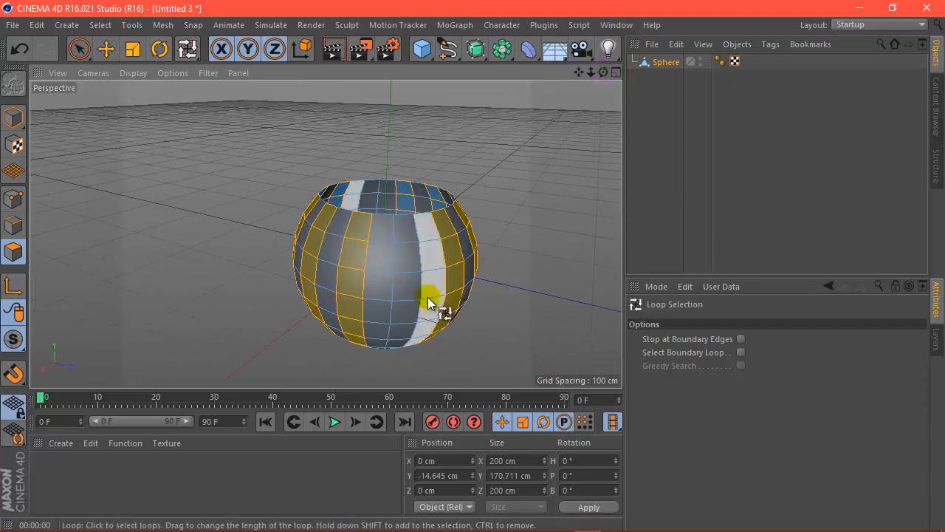
{"action": "scroll", "coordinate": [312, 258], "scroll_direction": "down", "scroll_amount": 2}
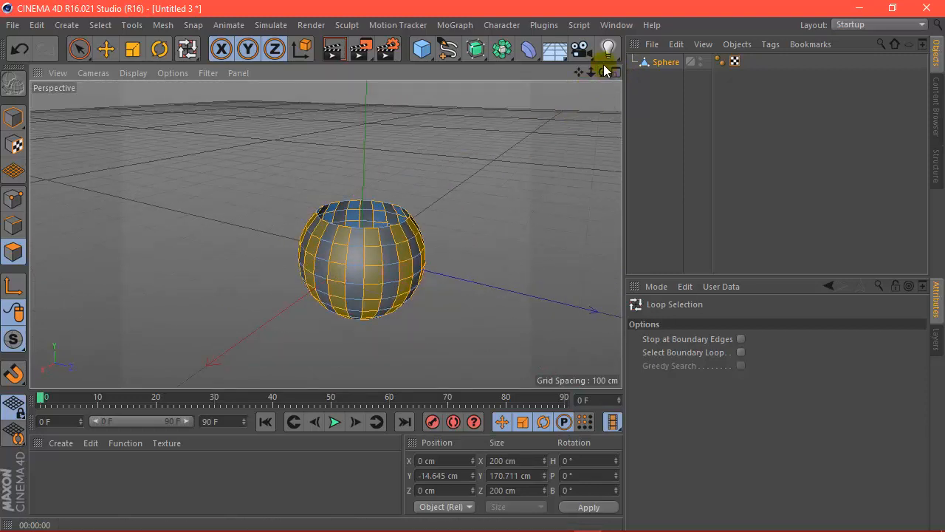
{"action": "left_click_drag", "start_coordinate": [603, 71], "coordinate": [472, 267]}
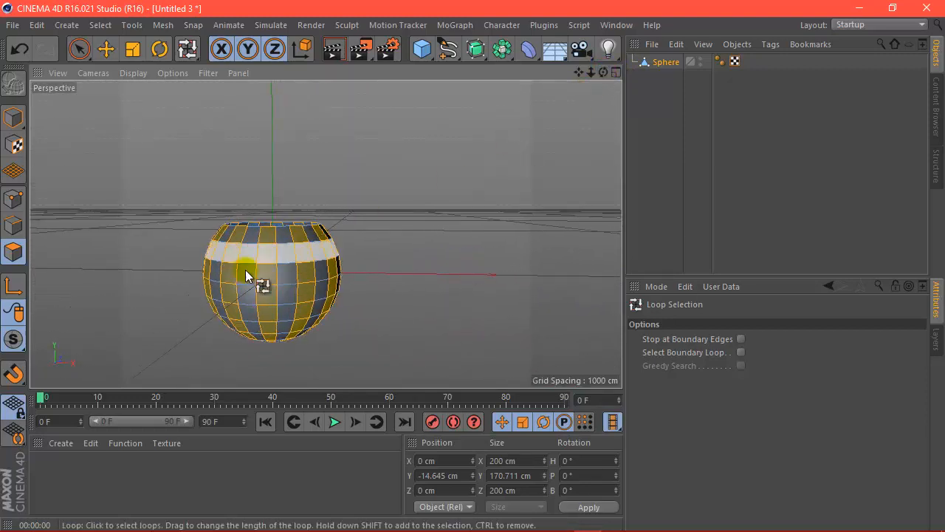
{"action": "scroll", "coordinate": [240, 278], "scroll_direction": "up", "scroll_amount": 3}
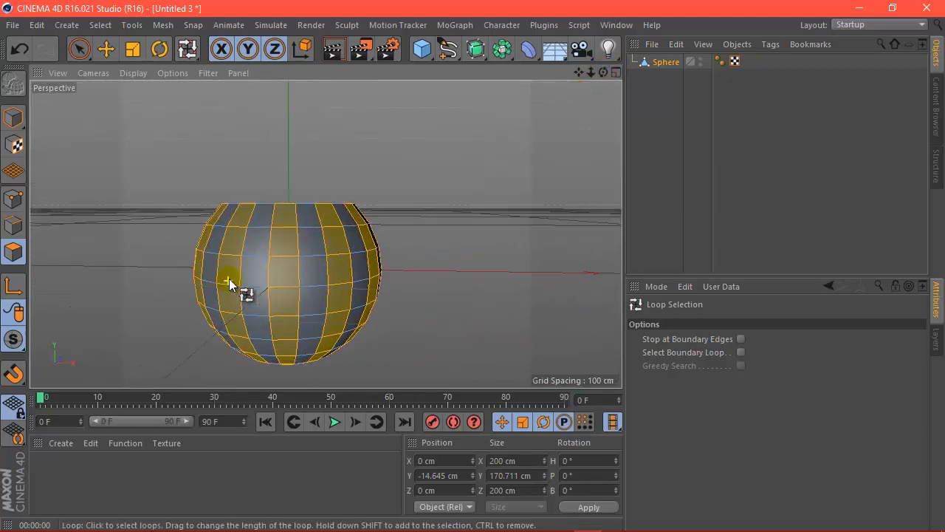
Extrude the selected vertical strips outward with an offset of 6 cm
{"action": "left_click", "coordinate": [156, 26]}
{"action": "mouse_move", "coordinate": [189, 82]}
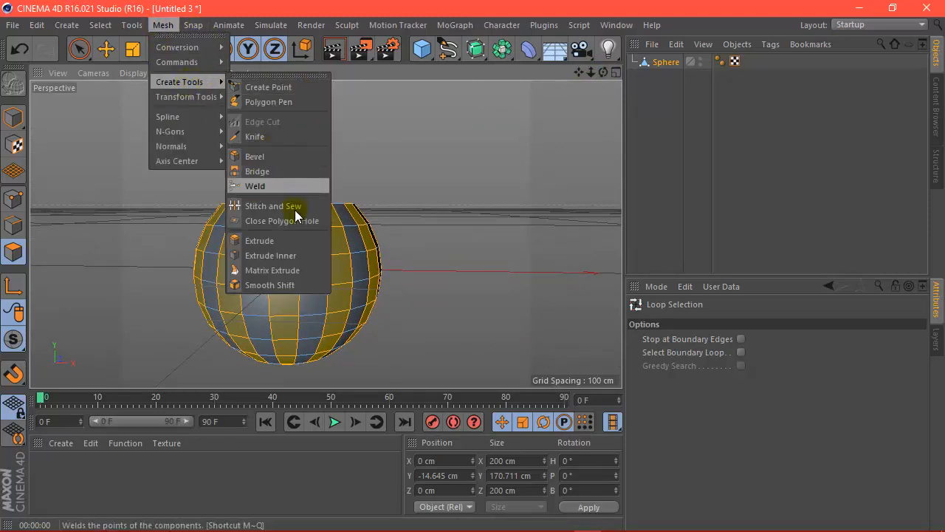
{"action": "left_click", "coordinate": [266, 241]}
{"action": "left_click", "coordinate": [731, 367]}
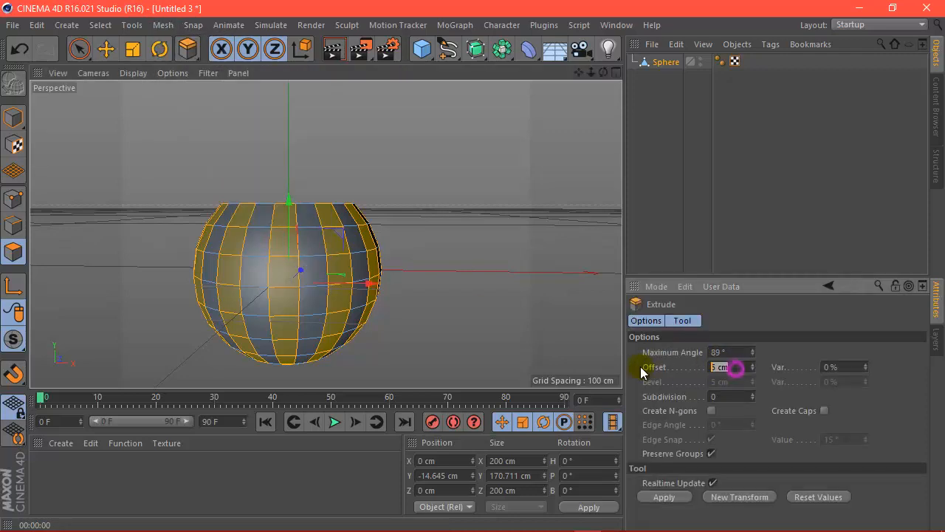
{"action": "left_click", "coordinate": [675, 494]}
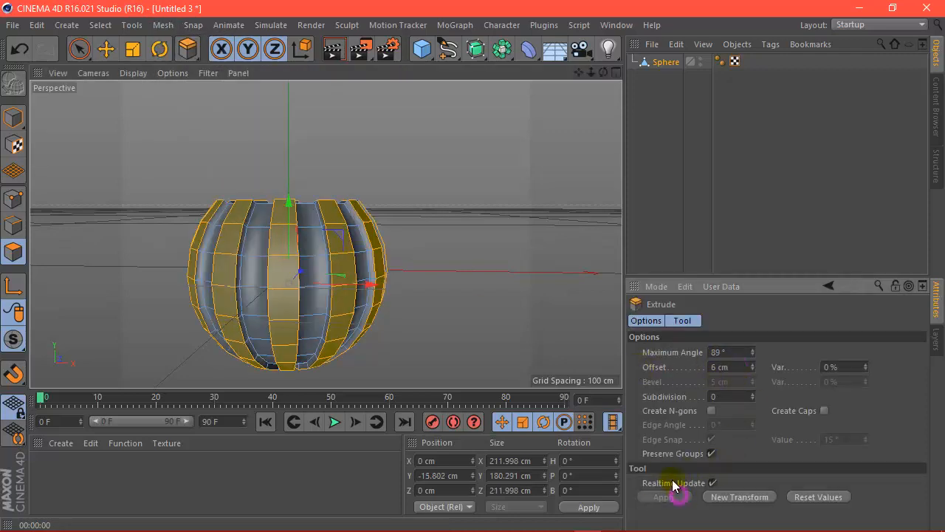
Add a Subdivision Surface, nest the sphere under it and render the view to preview the smoothing
{"action": "left_click_drag", "start_coordinate": [603, 72], "coordinate": [470, 275]}
{"action": "scroll", "coordinate": [217, 278], "scroll_direction": "up", "scroll_amount": 3}
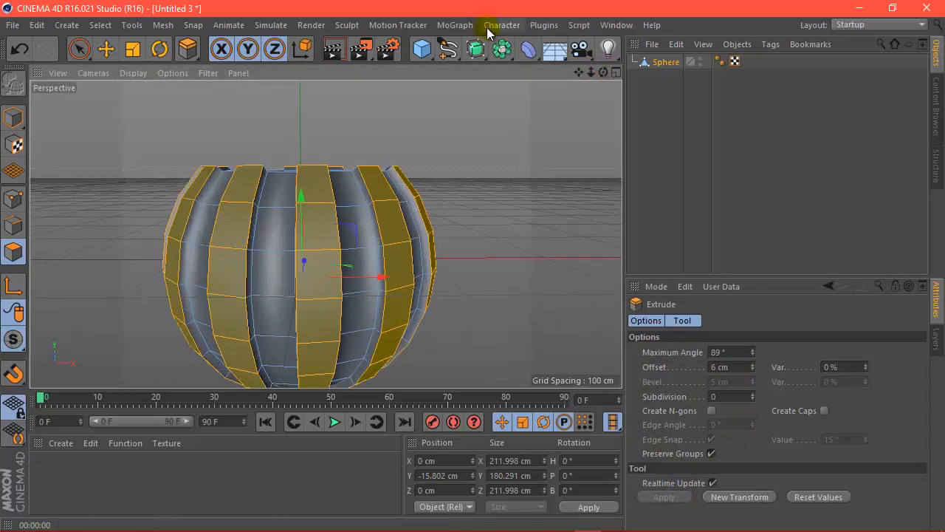
{"action": "left_click_drag", "start_coordinate": [483, 67], "coordinate": [566, 78]}
{"action": "left_click_drag", "start_coordinate": [653, 76], "coordinate": [668, 63]}
{"action": "scroll", "coordinate": [479, 180], "scroll_direction": "down", "scroll_amount": 3}
{"action": "left_click", "coordinate": [334, 49]}
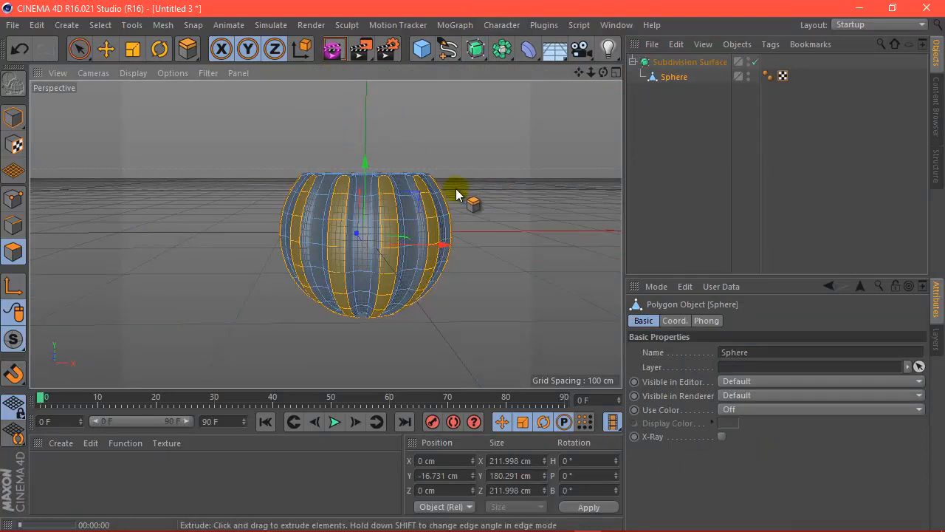
Take the sphere out of the Subdivision Surface and loop-select the two lowest polygon rings around its bottom pole
{"action": "left_click", "coordinate": [661, 77]}
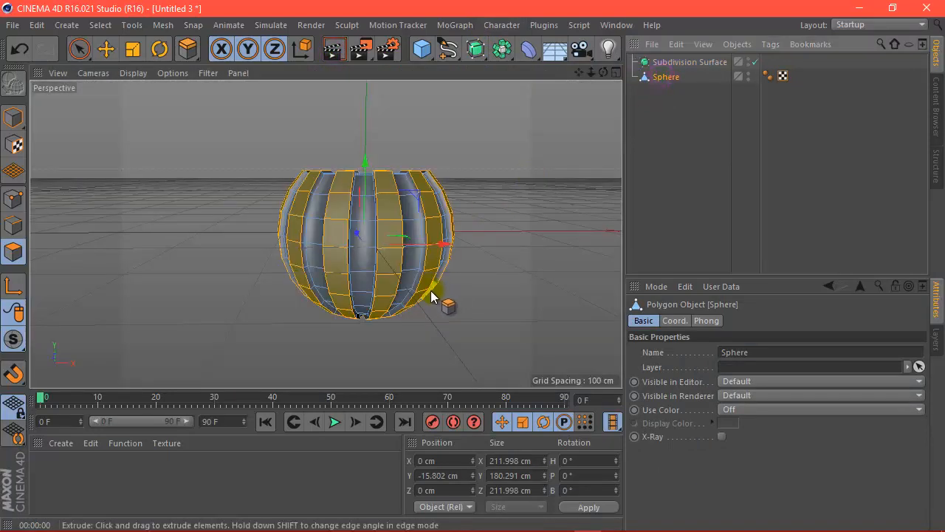
{"action": "scroll", "coordinate": [130, 88], "scroll_direction": "up", "scroll_amount": 3}
{"action": "left_click", "coordinate": [98, 27]}
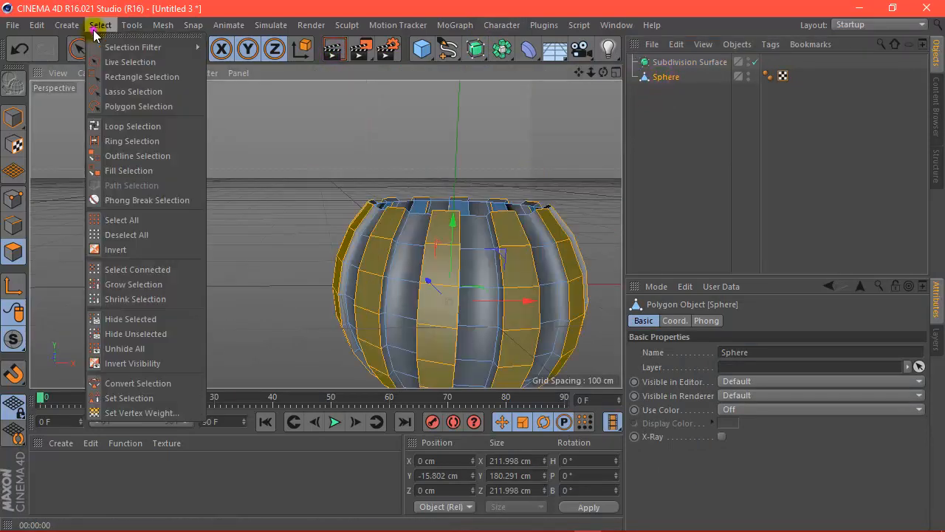
{"action": "left_click", "coordinate": [130, 128]}
{"action": "scroll", "coordinate": [143, 122], "scroll_direction": "down", "scroll_amount": 3}
{"action": "left_click_drag", "start_coordinate": [604, 73], "coordinate": [473, 265]}
{"action": "scroll", "coordinate": [336, 361], "scroll_direction": "up", "scroll_amount": 3}
{"action": "scroll", "coordinate": [336, 361], "scroll_direction": "up", "scroll_amount": 2}
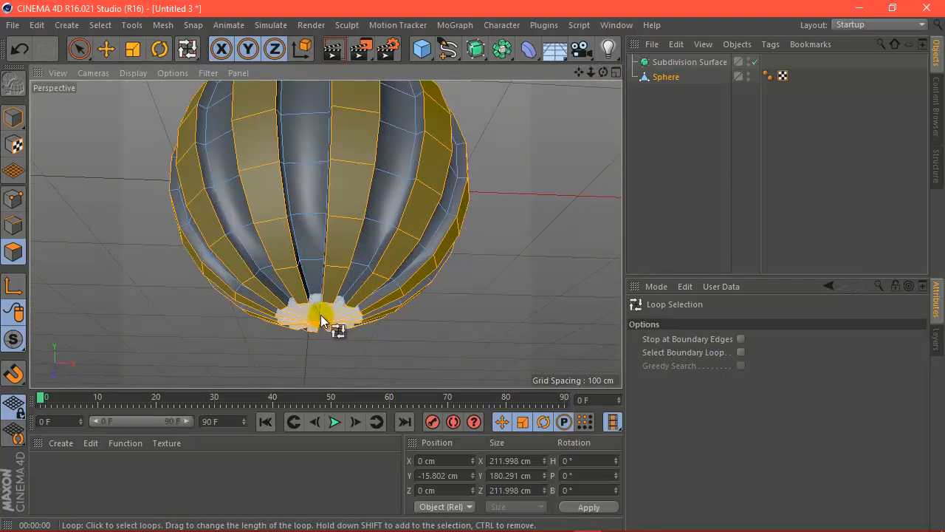
{"action": "left_click", "coordinate": [321, 318]}
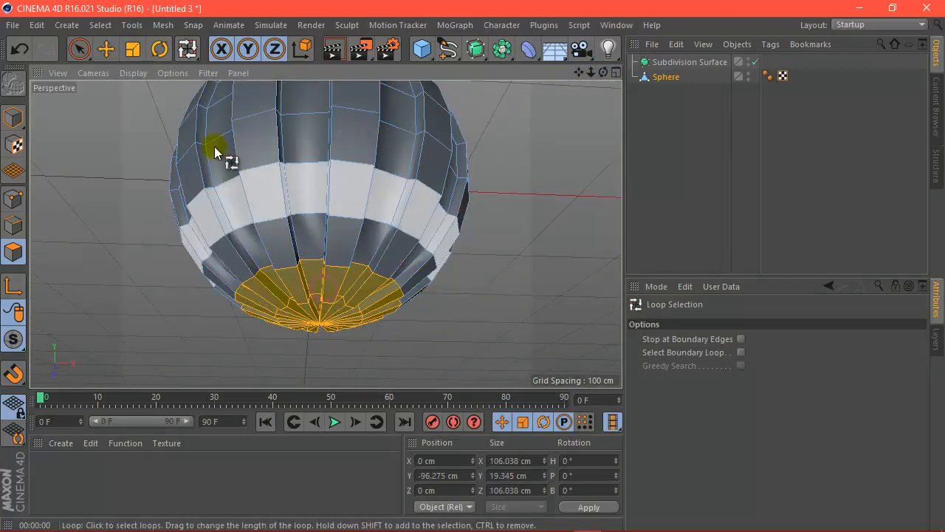
Move the selected bottom polygons up about 17.7 cm along the Y axis to indent the base
{"action": "left_click", "coordinate": [110, 52]}
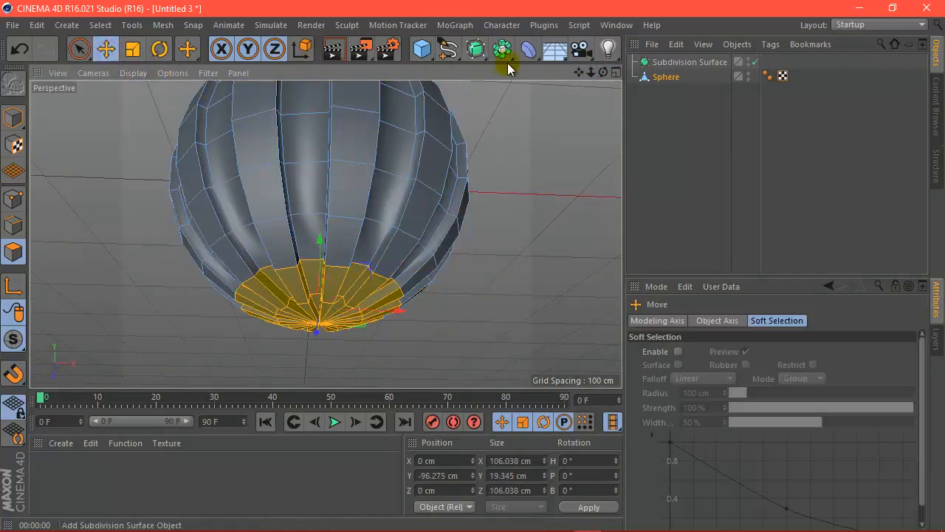
{"action": "left_click_drag", "start_coordinate": [604, 72], "coordinate": [460, 207]}
{"action": "scroll", "coordinate": [460, 207], "scroll_direction": "down", "scroll_amount": 4}
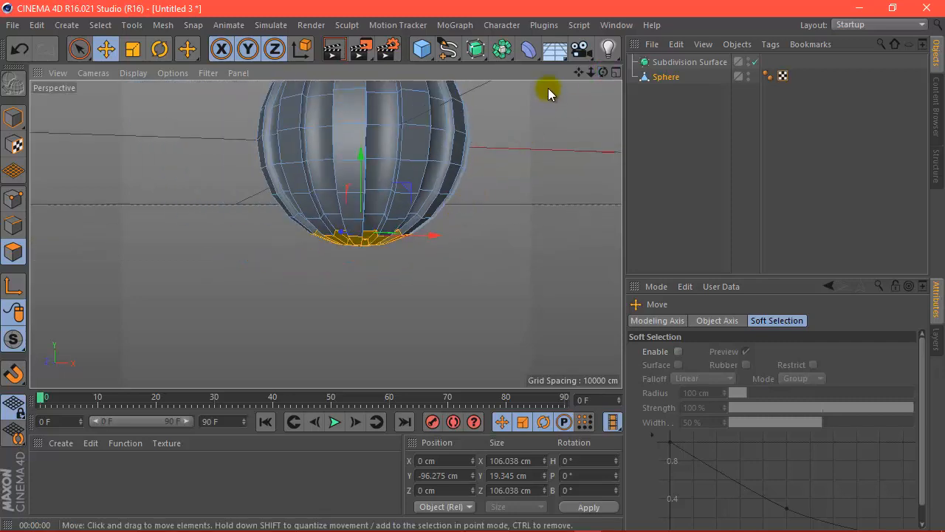
{"action": "left_click_drag", "start_coordinate": [579, 72], "coordinate": [404, 240]}
{"action": "scroll", "coordinate": [405, 240], "scroll_direction": "up", "scroll_amount": 2}
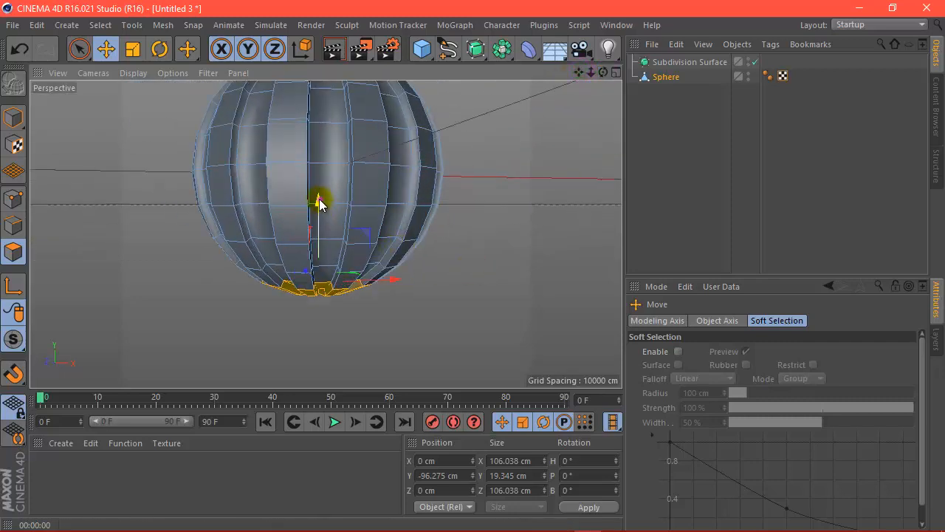
{"action": "left_click_drag", "start_coordinate": [318, 200], "coordinate": [316, 183]}
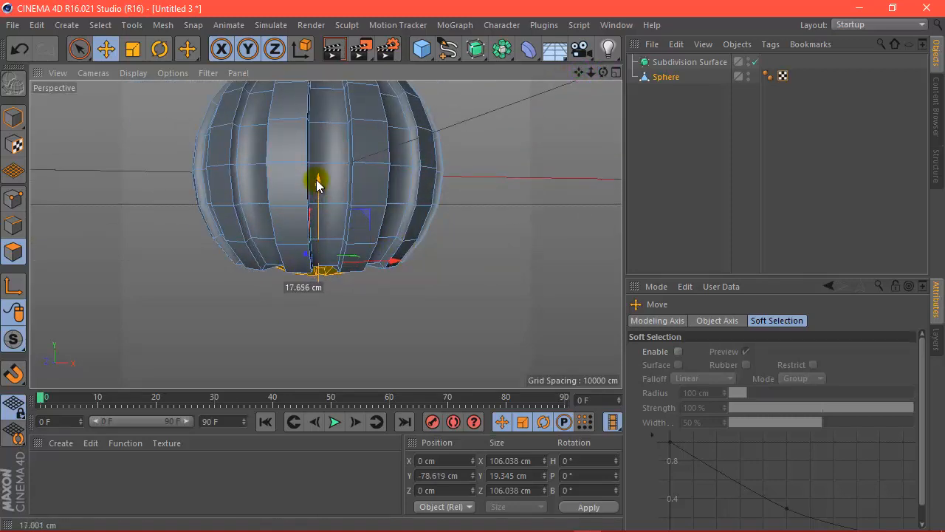
Nest the sphere under the Subdivision Surface again to smooth the ribbed bowl
{"action": "left_click_drag", "start_coordinate": [580, 74], "coordinate": [475, 268]}
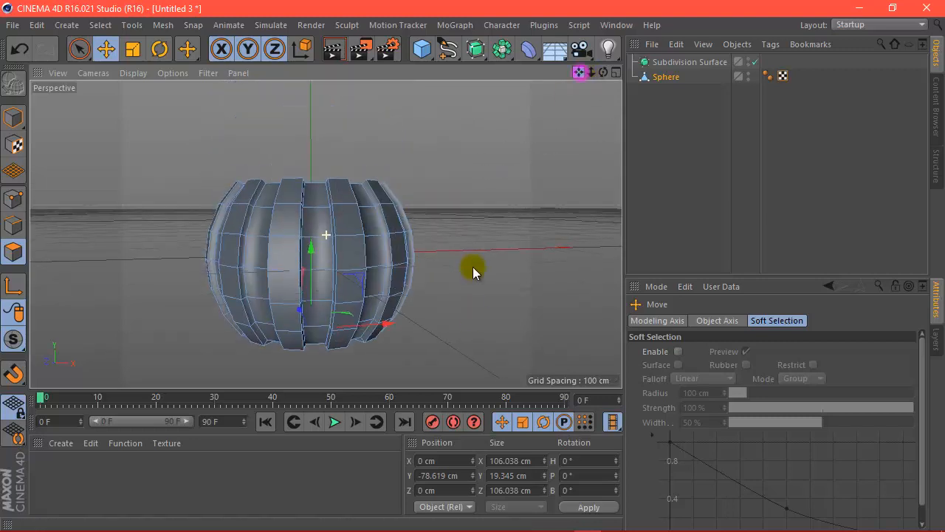
{"action": "left_click_drag", "start_coordinate": [602, 74], "coordinate": [473, 266]}
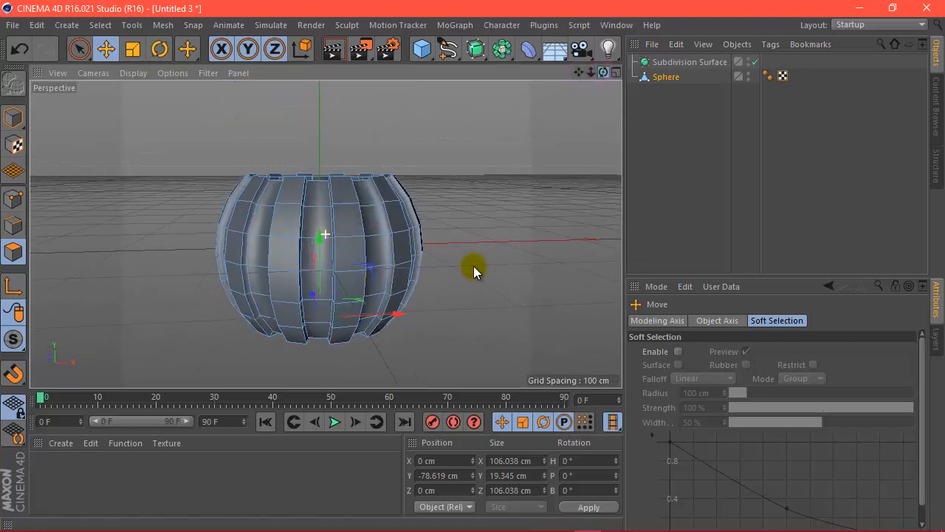
{"action": "left_click_drag", "start_coordinate": [655, 77], "coordinate": [651, 62]}
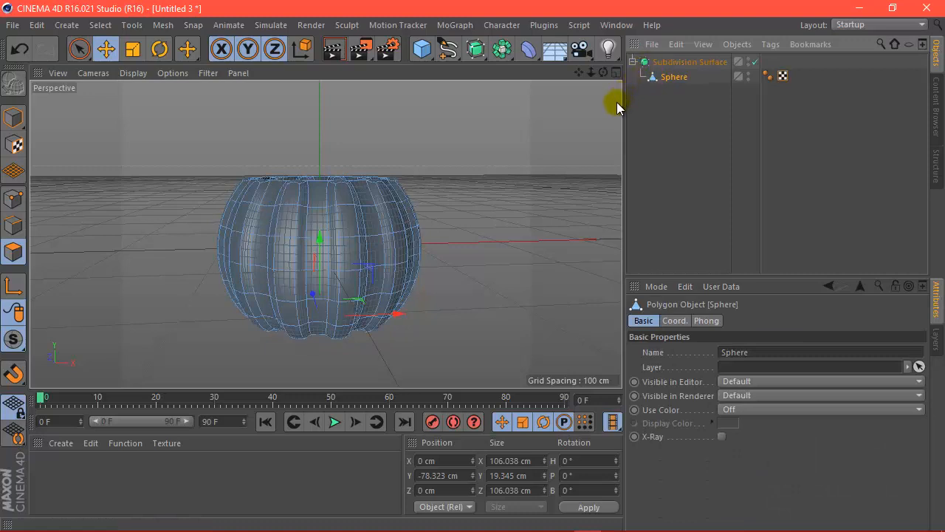
Add a Text spline to the scene and render the view to preview the smoothed ribbed pot
{"action": "scroll", "coordinate": [328, 226], "scroll_direction": "down", "scroll_amount": 3}
{"action": "left_click", "coordinate": [466, 58]}
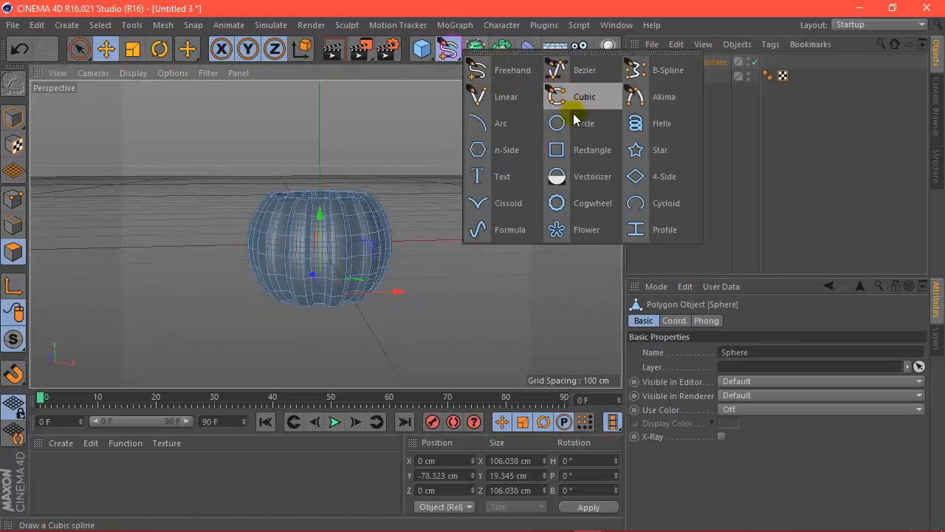
{"action": "left_click", "coordinate": [505, 176]}
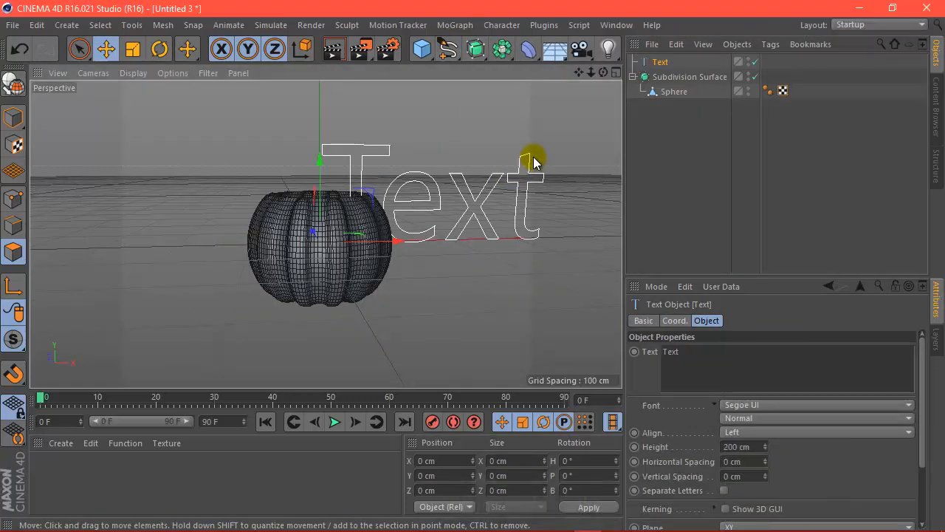
{"action": "scroll", "coordinate": [359, 238], "scroll_direction": "up", "scroll_amount": 2}
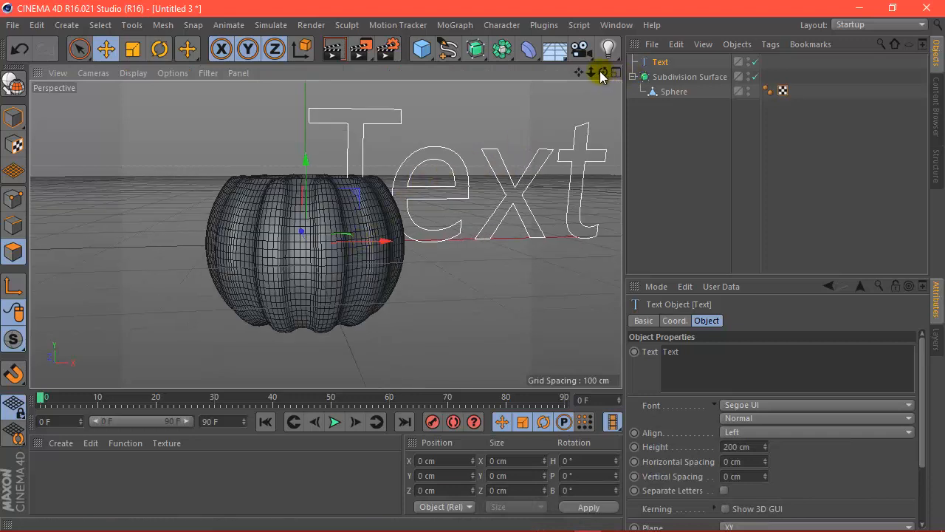
{"action": "left_click_drag", "start_coordinate": [603, 71], "coordinate": [367, 212]}
{"action": "left_click", "coordinate": [333, 49]}
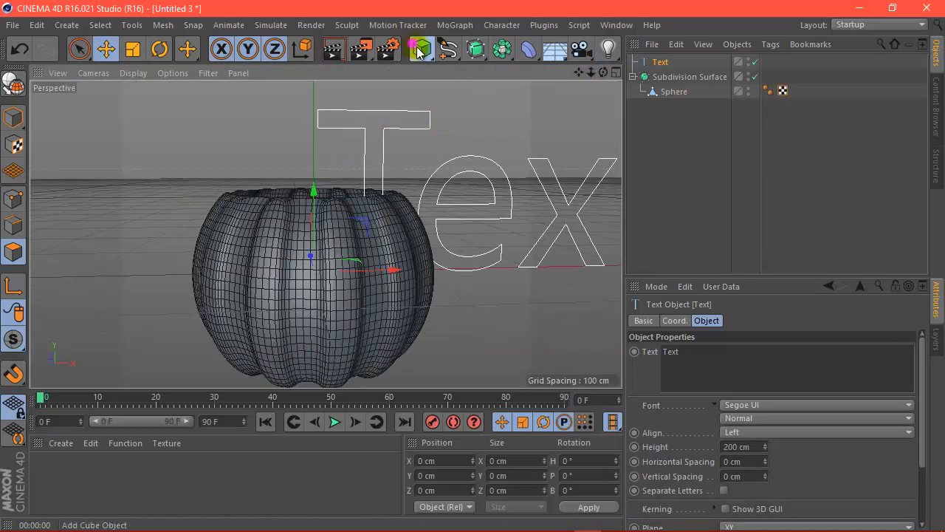
Add a cylinder, raise it along the Y axis above the pot's opening and widen its radius to 73 cm
{"action": "left_click_drag", "start_coordinate": [421, 48], "coordinate": [709, 70]}
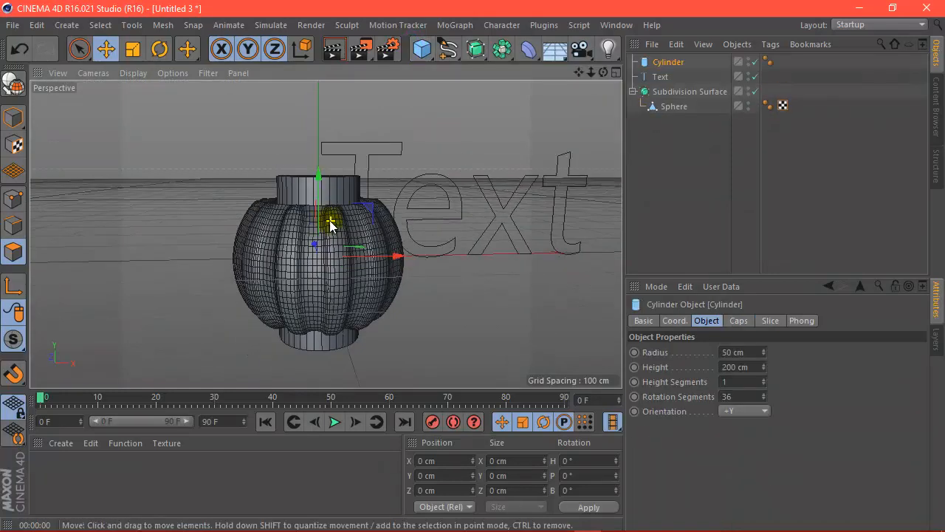
{"action": "left_click_drag", "start_coordinate": [320, 183], "coordinate": [332, 141]}
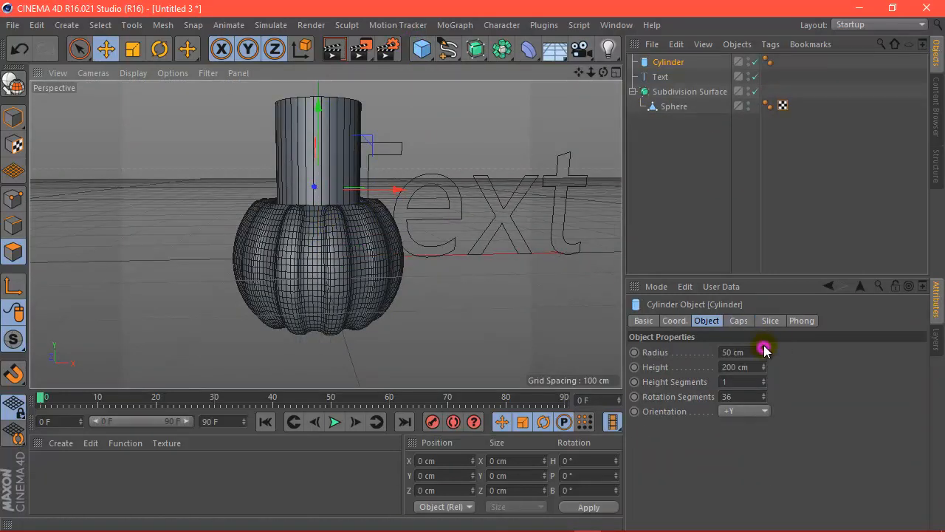
{"action": "left_click_drag", "start_coordinate": [764, 350], "coordinate": [764, 350]}
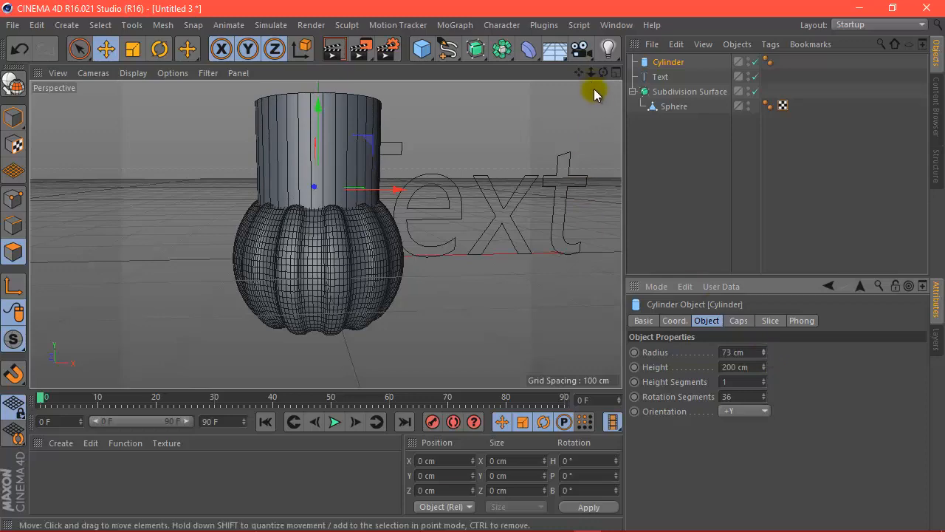
Set the cylinder's radius to 71 cm and height to 18 cm, and position it as a lid on the pot's rim
{"action": "left_click_drag", "start_coordinate": [599, 74], "coordinate": [473, 267]}
{"action": "scroll", "coordinate": [380, 176], "scroll_direction": "up", "scroll_amount": 1}
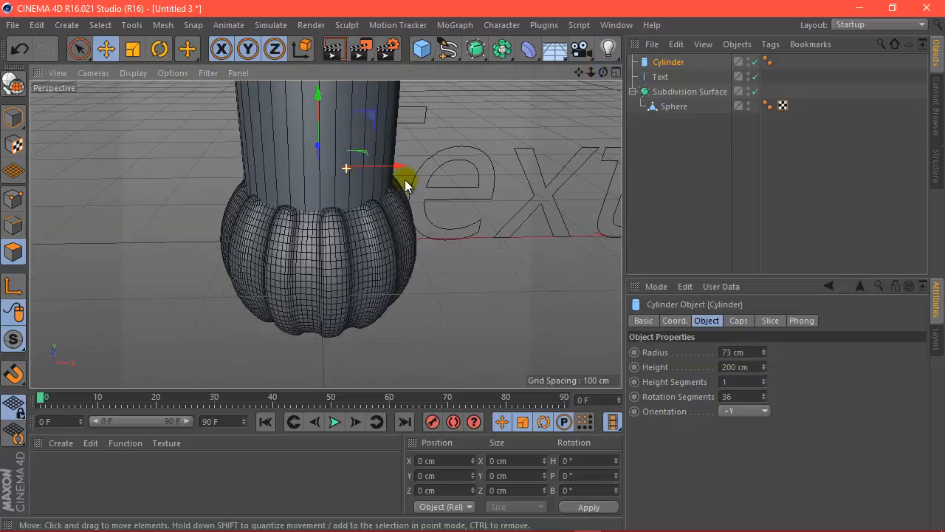
{"action": "left_click_drag", "start_coordinate": [764, 350], "coordinate": [765, 374]}
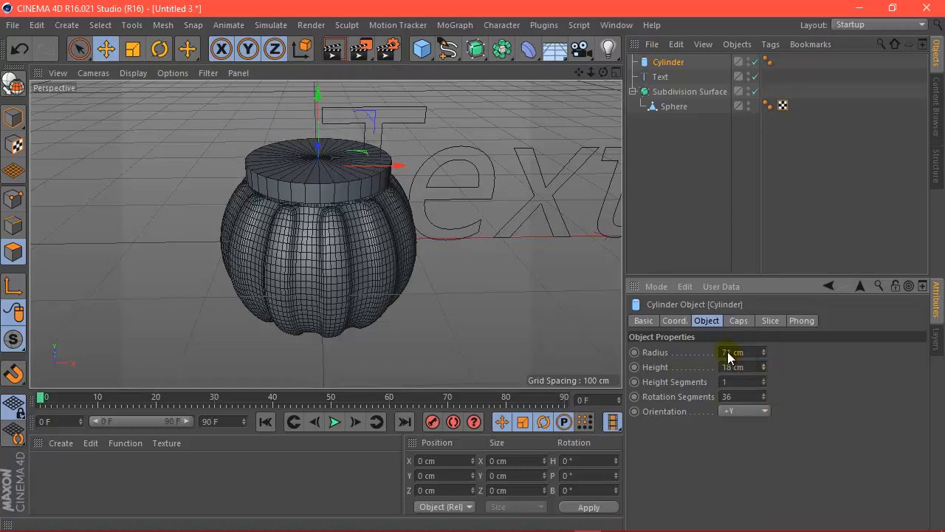
{"action": "left_click_drag", "start_coordinate": [603, 72], "coordinate": [475, 221]}
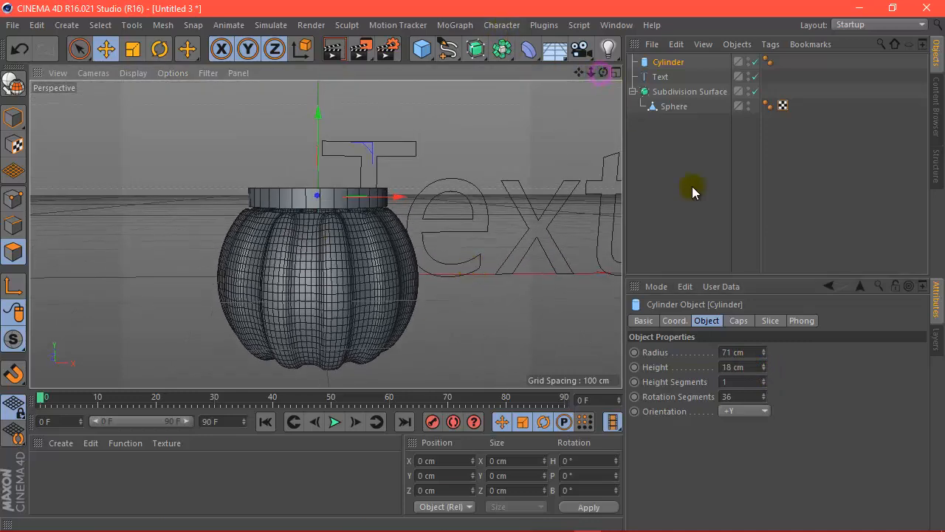
Set the cylinder's height to 10 cm and lower it slightly along the Y axis onto the pot's rim
{"action": "left_click", "coordinate": [739, 381]}
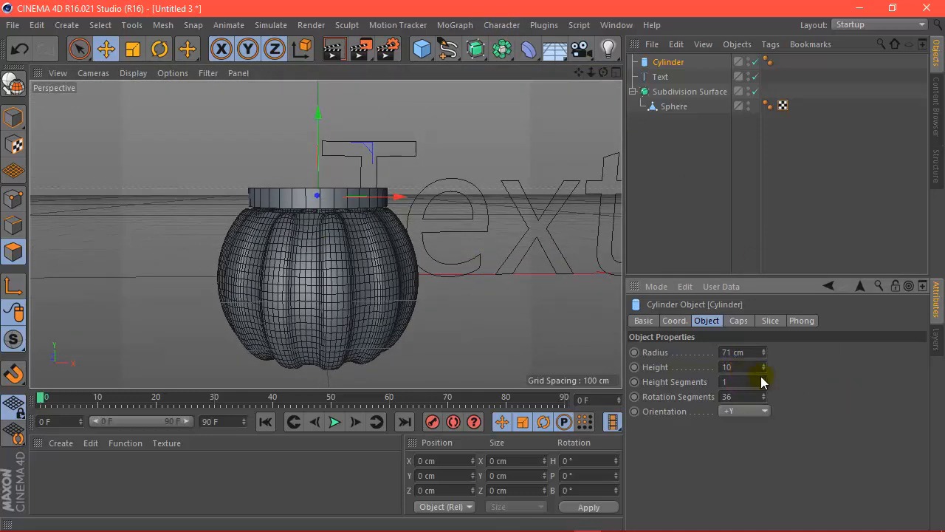
{"action": "left_click", "coordinate": [828, 381]}
{"action": "scroll", "coordinate": [401, 219], "scroll_direction": "up", "scroll_amount": 3}
{"action": "left_click_drag", "start_coordinate": [285, 128], "coordinate": [286, 139]}
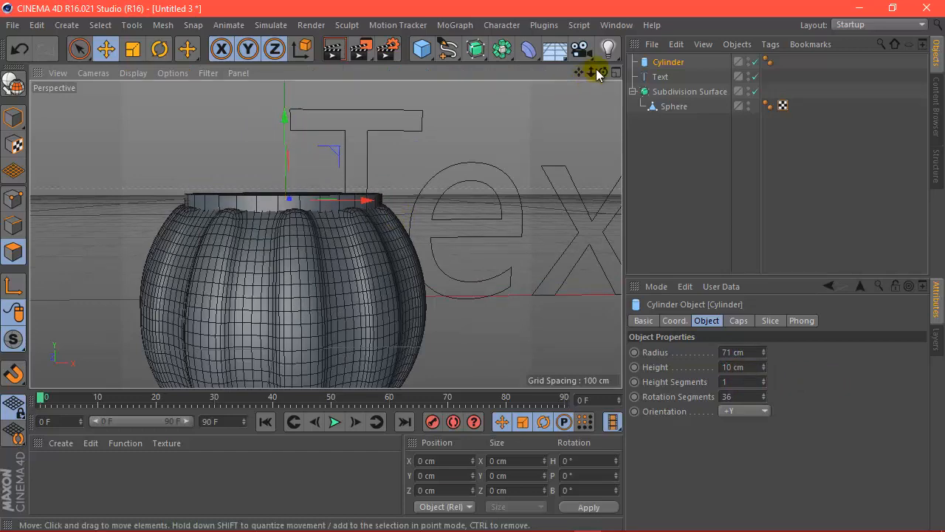
Set the cylinder's radius to 75 cm and enable a fillet on its caps to round the lid's edges
{"action": "mouse_move", "coordinate": [599, 72]}
{"action": "left_mouse_down"}
{"action": "mouse_move", "coordinate": [473, 266]}
{"action": "mouse_move", "coordinate": [602, 72]}
{"action": "left_mouse_up"}
{"action": "scroll", "coordinate": [232, 186], "scroll_direction": "up", "scroll_amount": 3}
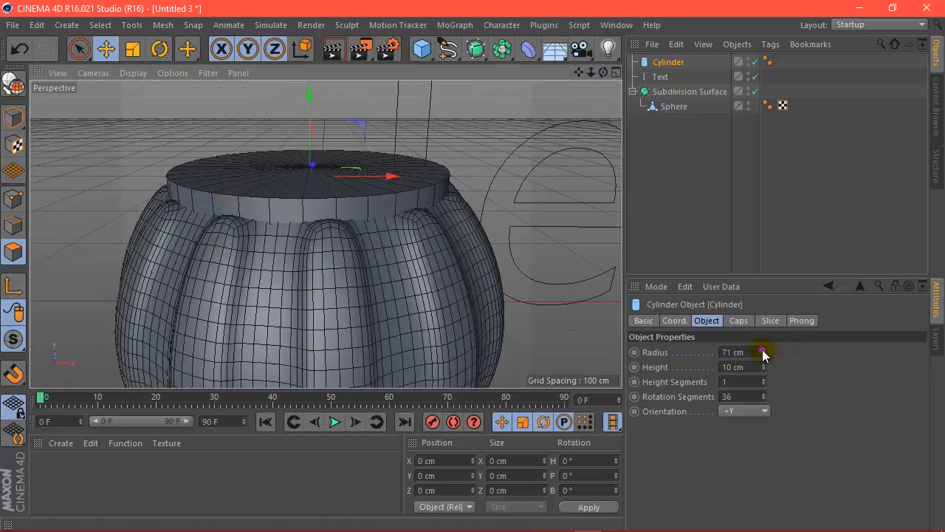
{"action": "left_click_drag", "start_coordinate": [763, 352], "coordinate": [763, 349]}
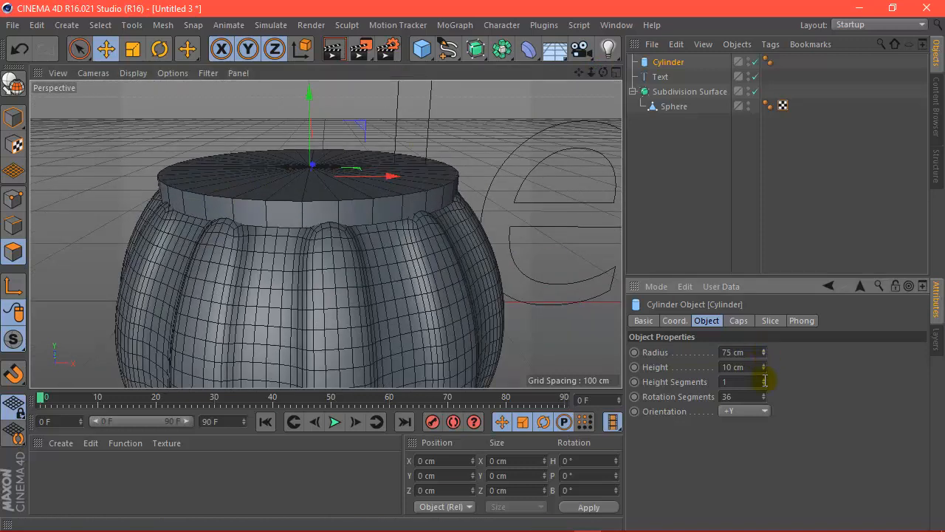
{"action": "left_click", "coordinate": [737, 321]}
{"action": "left_click", "coordinate": [687, 385]}
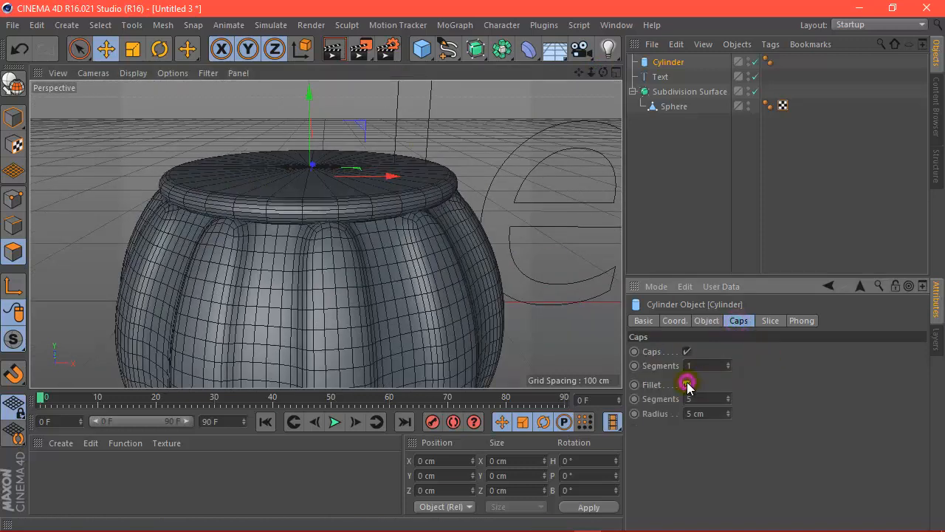
Render the view from the side to check how the rounded lid sits on the pot
{"action": "left_click_drag", "start_coordinate": [603, 72], "coordinate": [570, 84]}
{"action": "scroll", "coordinate": [344, 195], "scroll_direction": "down", "scroll_amount": 6}
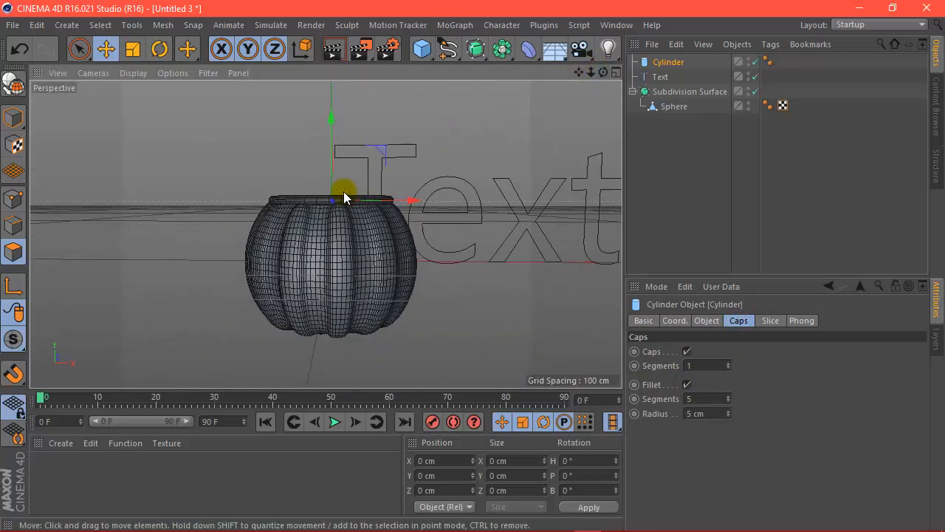
{"action": "left_click", "coordinate": [340, 51]}
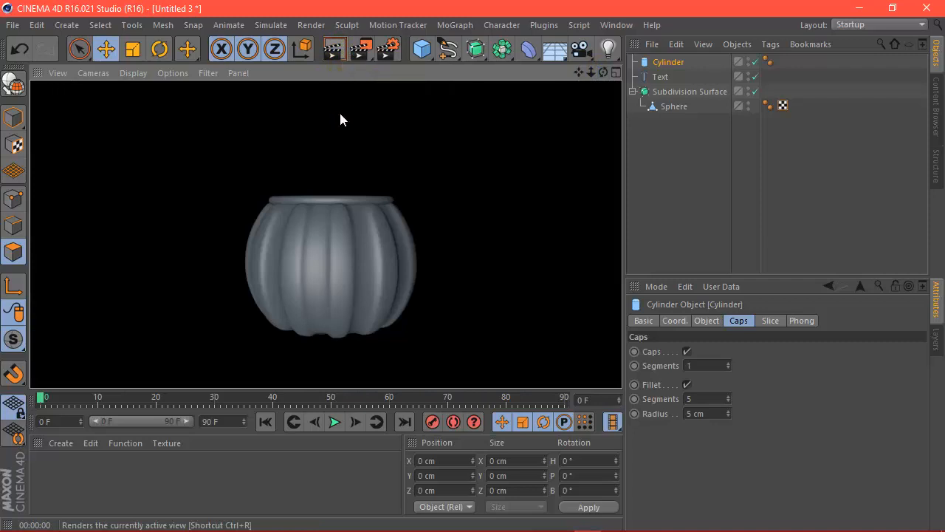
{"action": "left_click", "coordinate": [352, 175]}
Set the cylinder's height to 13 cm and raise the lid slightly along the Y axis
{"action": "left_click", "coordinate": [653, 61]}
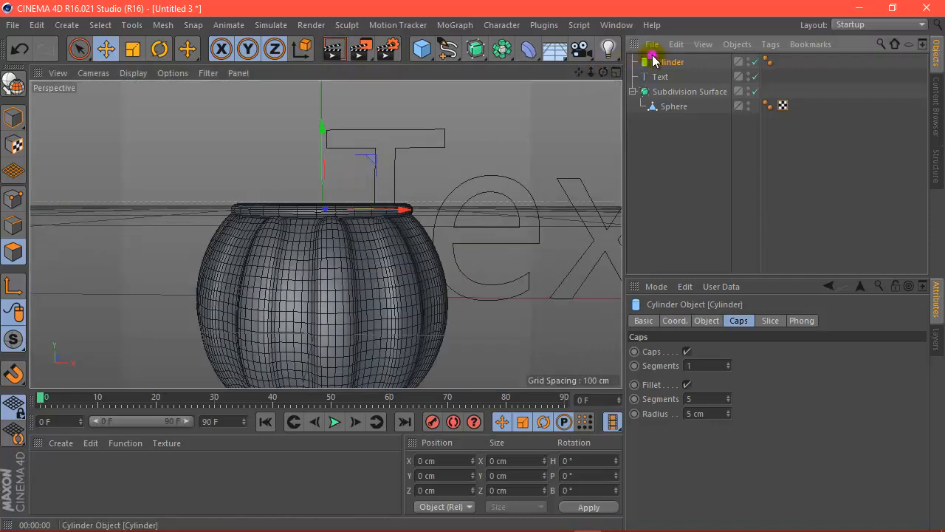
{"action": "left_click", "coordinate": [707, 321]}
{"action": "left_click", "coordinate": [764, 362]}
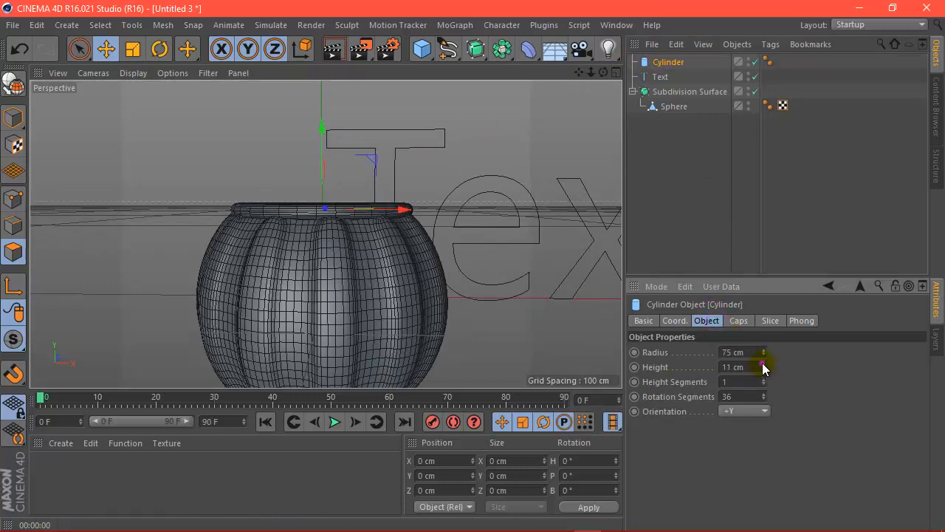
{"action": "left_click", "coordinate": [764, 362]}
{"action": "left_click", "coordinate": [764, 363]}
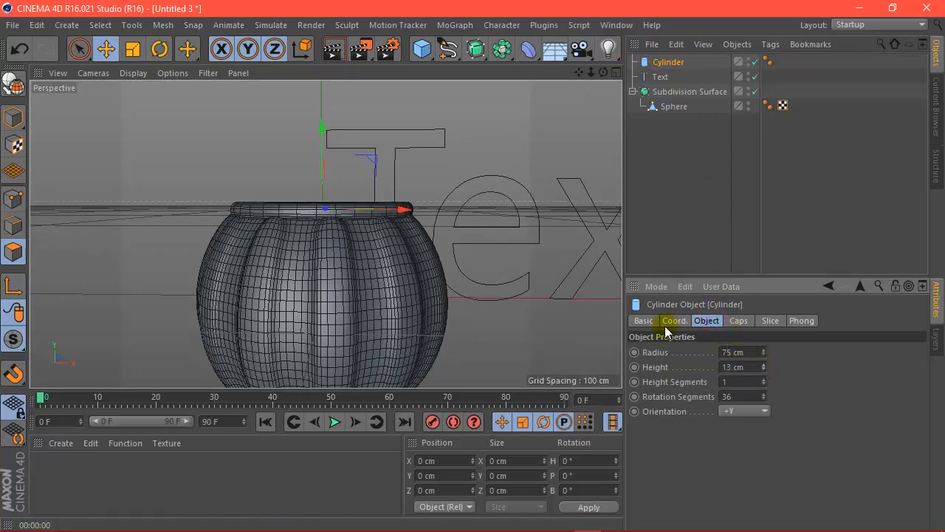
{"action": "left_click_drag", "start_coordinate": [320, 158], "coordinate": [313, 169]}
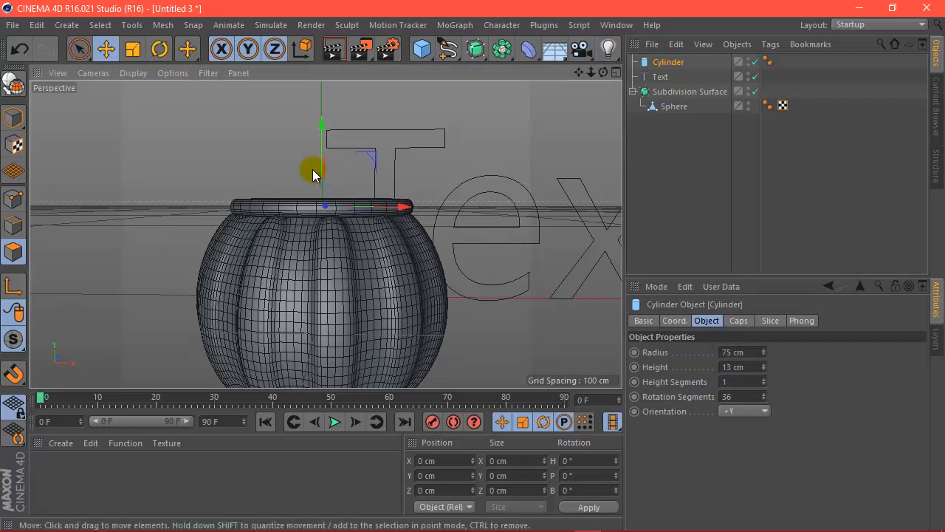
Make the cylinder editable and loop-select the polygons of its top cap
{"action": "left_click_drag", "start_coordinate": [604, 71], "coordinate": [329, 122]}
{"action": "left_click", "coordinate": [658, 63]}
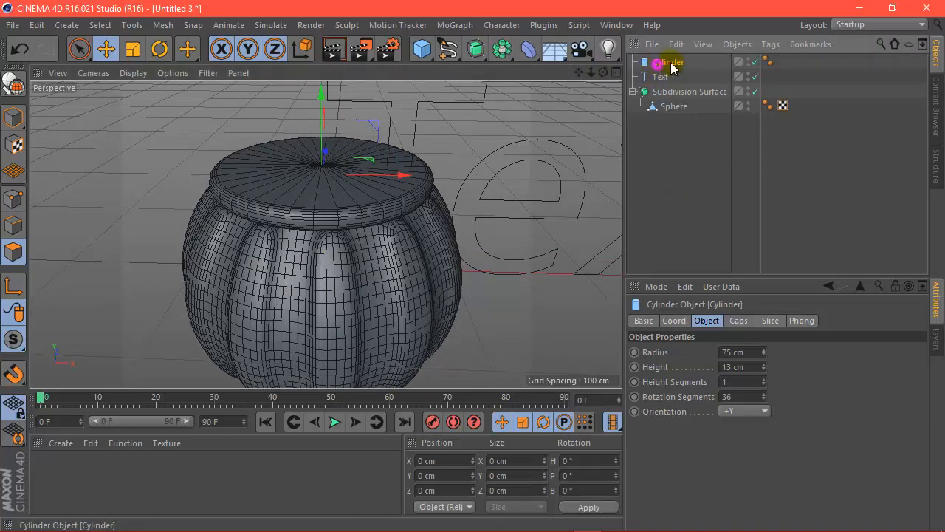
{"action": "left_click", "coordinate": [738, 44]}
{"action": "left_click", "coordinate": [760, 135]}
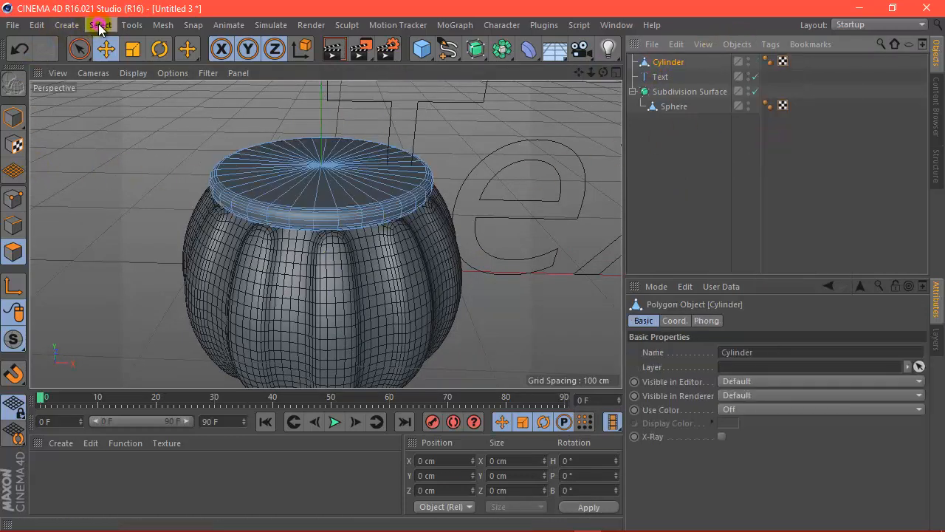
{"action": "left_click", "coordinate": [100, 26]}
{"action": "left_click", "coordinate": [137, 126]}
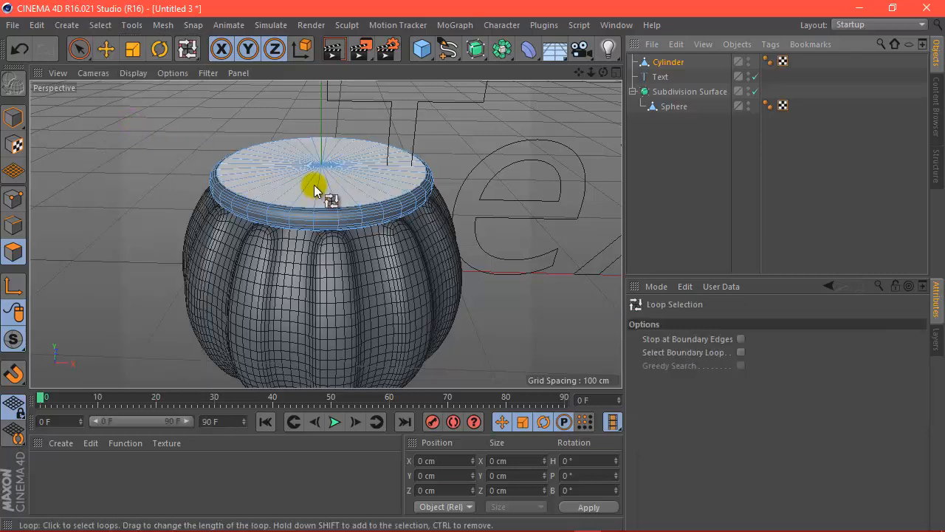
{"action": "left_click", "coordinate": [314, 186]}
{"action": "scroll", "coordinate": [307, 189], "scroll_direction": "down", "scroll_amount": 3}
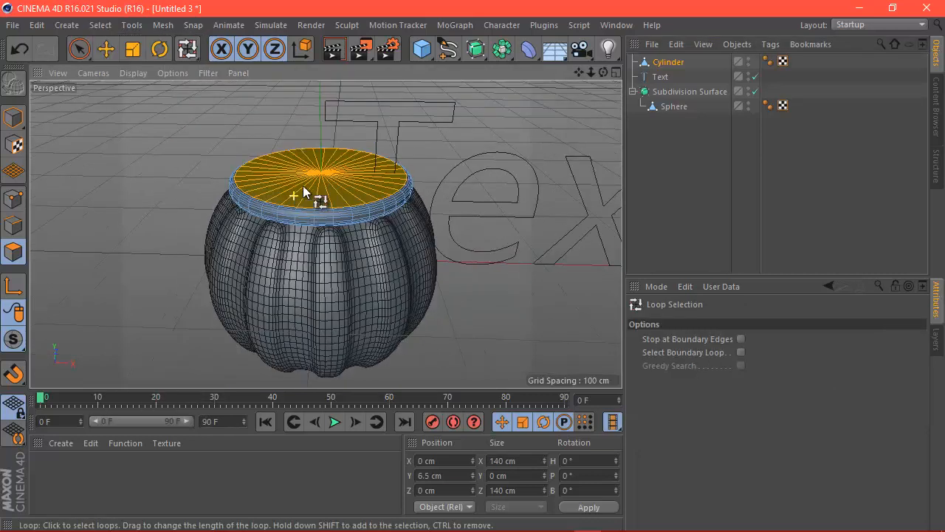
Apply an Extrude Inner with a 5 cm offset to the selected top cap polygons
{"action": "right_click", "coordinate": [304, 191]}
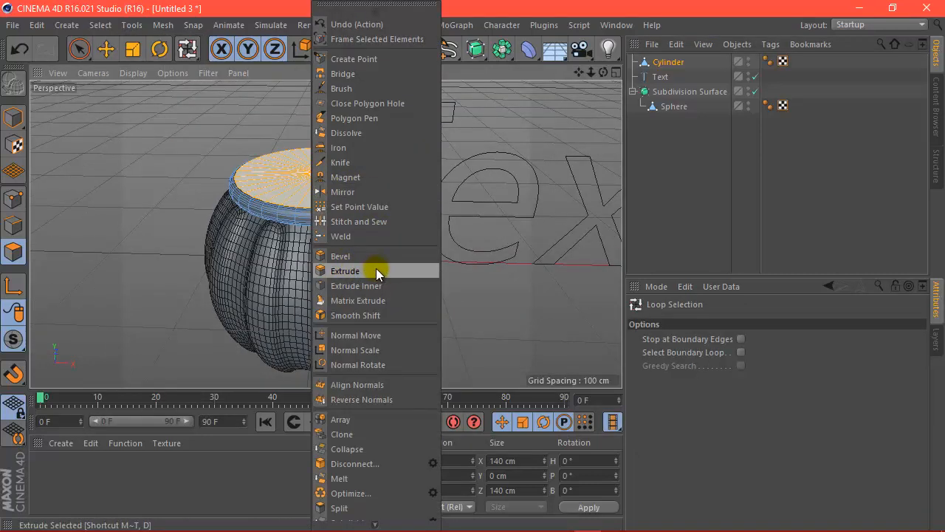
{"action": "left_click", "coordinate": [174, 26]}
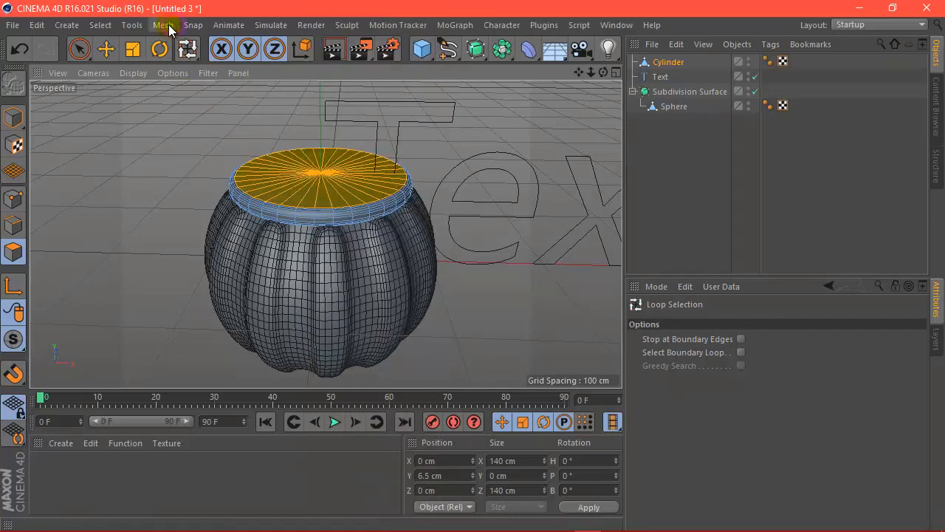
{"action": "left_click", "coordinate": [165, 27]}
{"action": "mouse_move", "coordinate": [194, 81]}
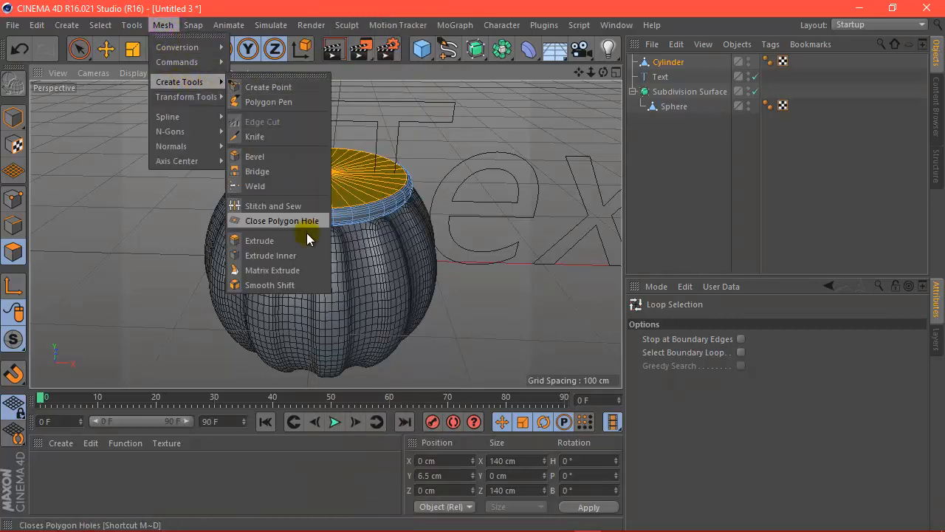
{"action": "left_click", "coordinate": [287, 255]}
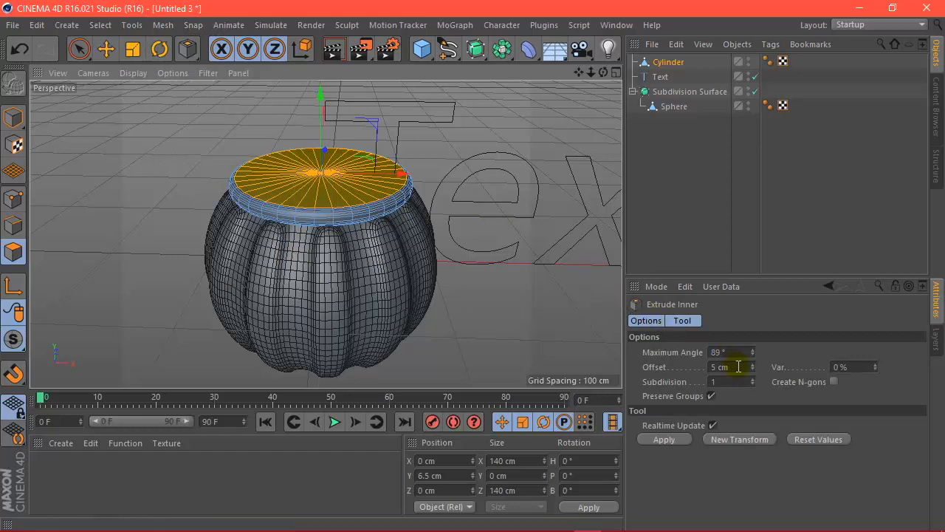
{"action": "left_click", "coordinate": [681, 440]}
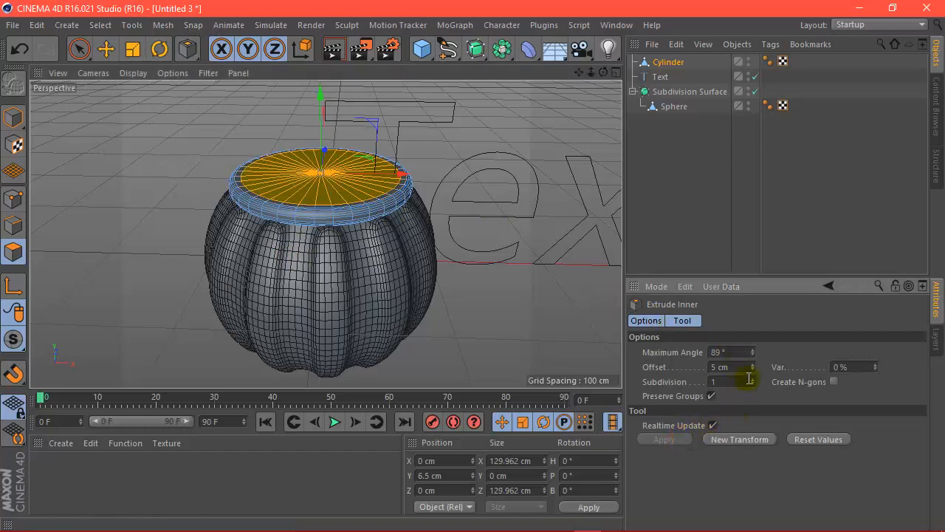
Set the Extrude Inner offset to 37 cm so a smaller central disc is formed on the lid
{"action": "left_click_drag", "start_coordinate": [753, 375], "coordinate": [753, 369]}
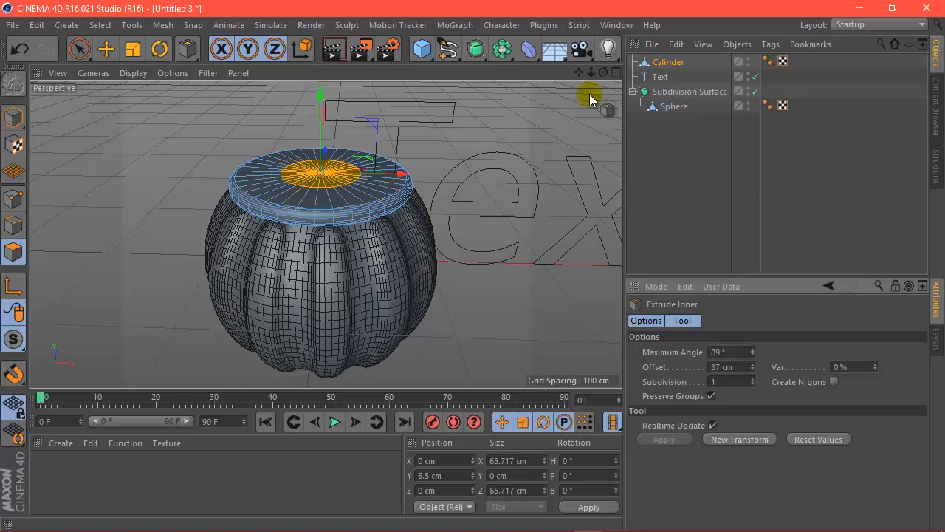
{"action": "left_click_drag", "start_coordinate": [602, 78], "coordinate": [474, 268]}
{"action": "left_click_drag", "start_coordinate": [751, 362], "coordinate": [753, 362]}
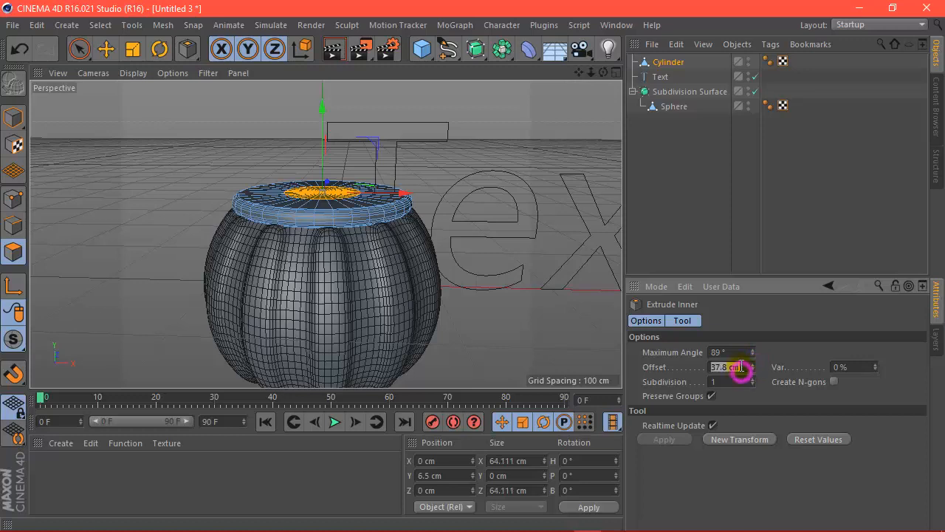
{"action": "type", "text": "37"}
{"action": "left_click", "coordinate": [790, 355]}
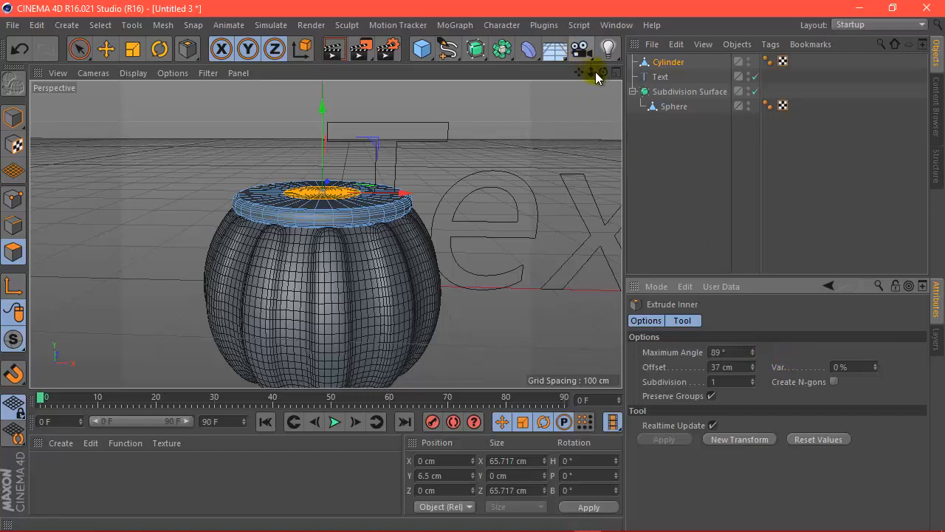
{"action": "left_click_drag", "start_coordinate": [597, 78], "coordinate": [475, 268]}
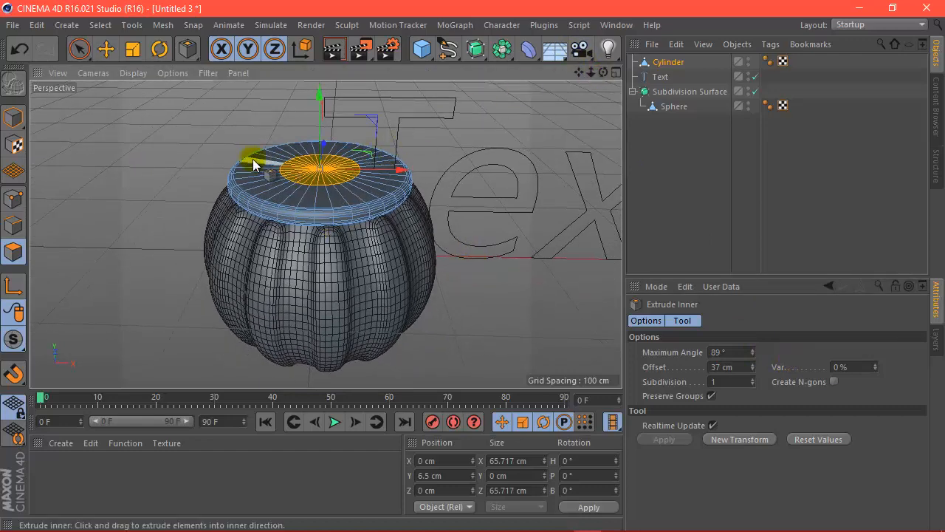
{"action": "scroll", "coordinate": [253, 164], "scroll_direction": "up", "scroll_amount": 3}
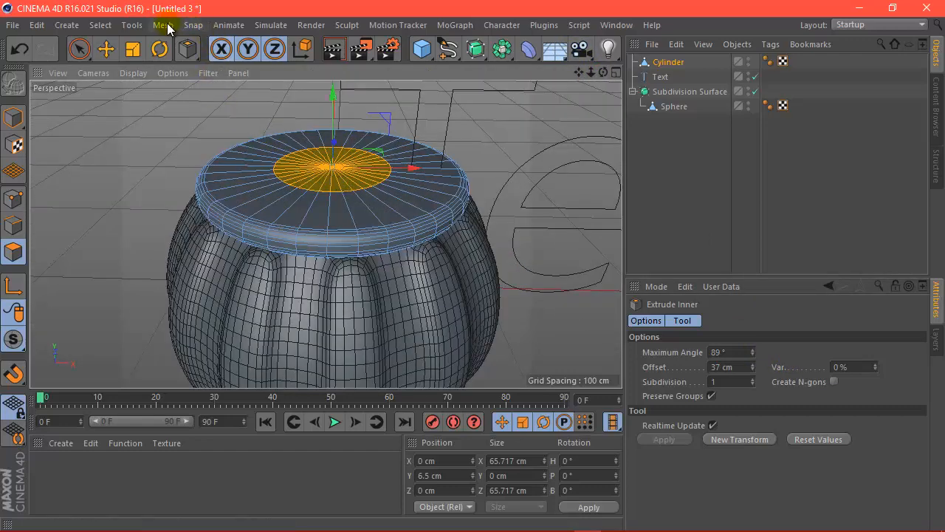
Extrude the lid's selected central disc by 6 cm and raise it along the Y axis to about 24.4 cm
{"action": "left_click", "coordinate": [164, 25]}
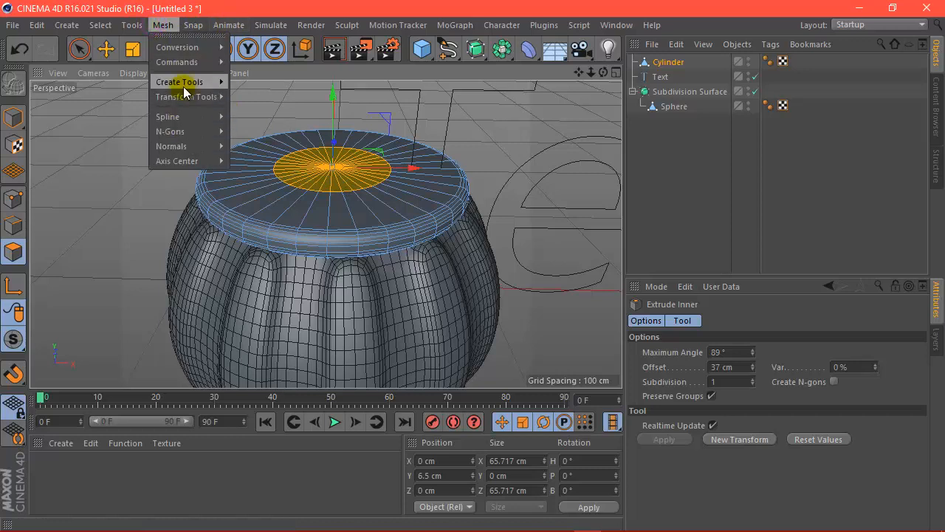
{"action": "mouse_move", "coordinate": [186, 82]}
{"action": "left_click", "coordinate": [284, 242]}
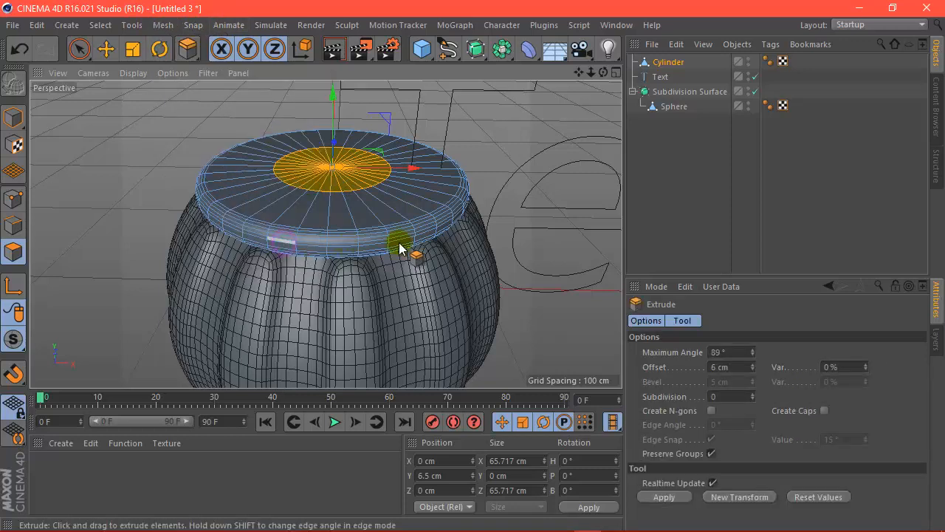
{"action": "left_click", "coordinate": [678, 497]}
{"action": "scroll", "coordinate": [397, 232], "scroll_direction": "down", "scroll_amount": 3}
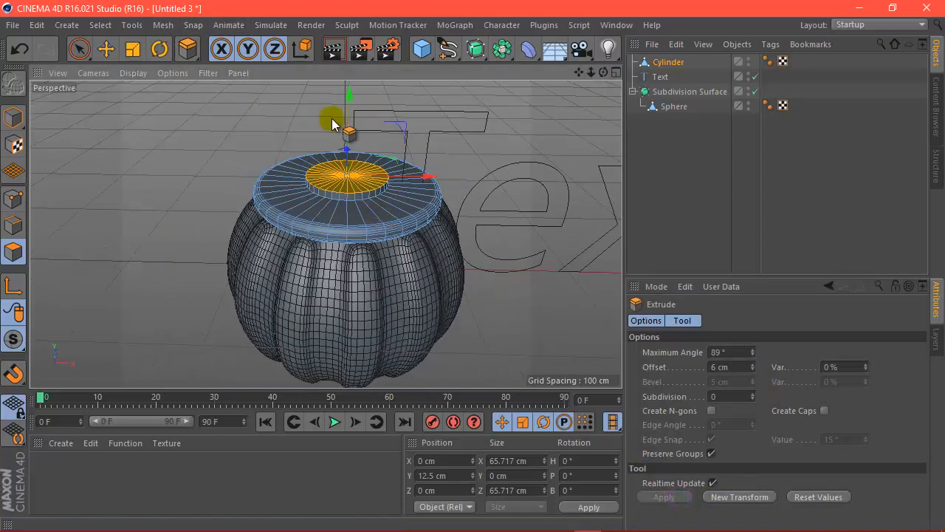
{"action": "left_click_drag", "start_coordinate": [349, 114], "coordinate": [347, 99]}
{"action": "scroll", "coordinate": [356, 120], "scroll_direction": "down", "scroll_amount": 2}
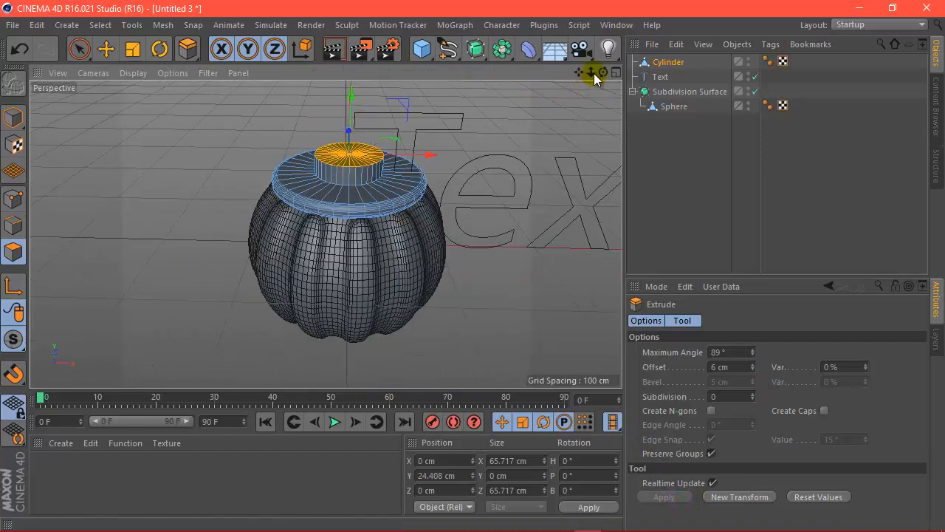
Scale the raised disc uniformly down to about 49.9 cm in X and Z to taper the lid's knob
{"action": "left_click_drag", "start_coordinate": [603, 73], "coordinate": [474, 276]}
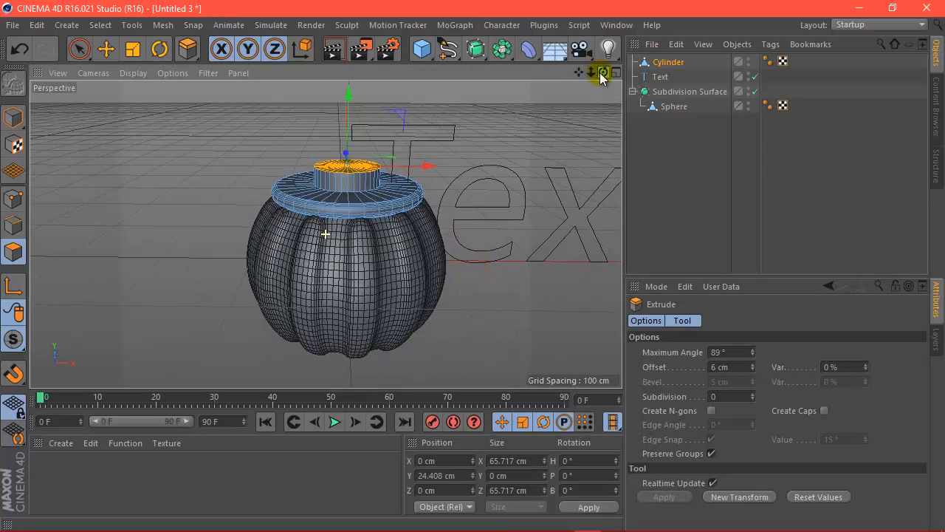
{"action": "scroll", "coordinate": [438, 115], "scroll_direction": "up", "scroll_amount": 2}
{"action": "left_click", "coordinate": [134, 52]}
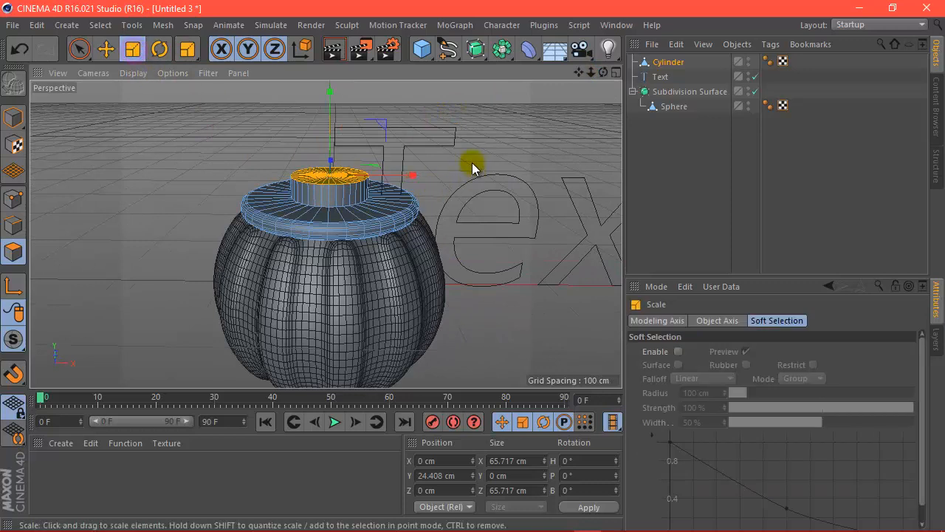
{"action": "left_click_drag", "start_coordinate": [401, 147], "coordinate": [313, 161]}
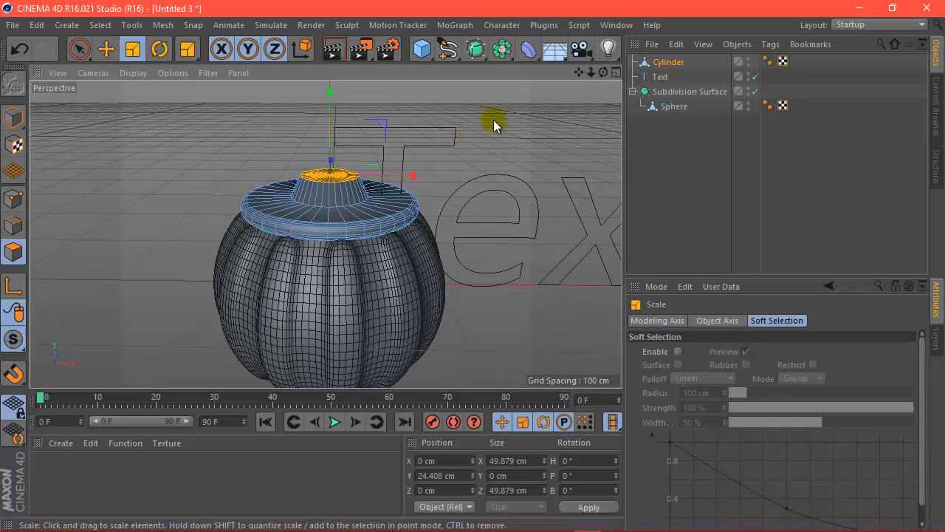
Place the lid cylinder under a new Subdivision Surface and render the view to check the smoothed lid
{"action": "left_click_drag", "start_coordinate": [603, 72], "coordinate": [367, 200]}
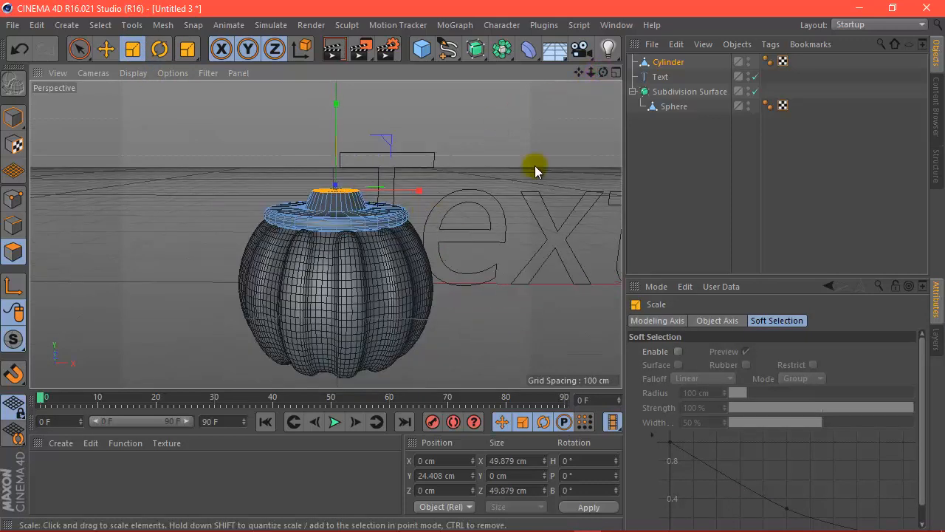
{"action": "left_click_drag", "start_coordinate": [485, 58], "coordinate": [566, 70]}
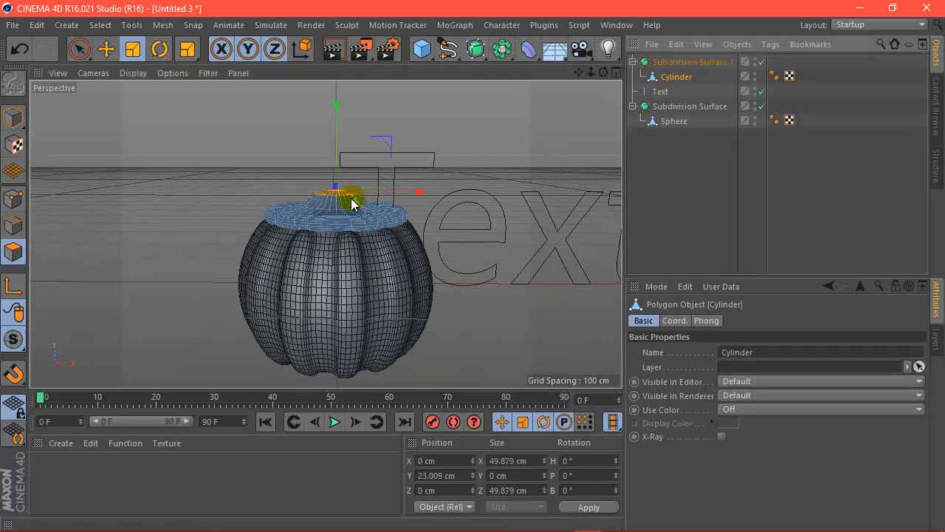
{"action": "scroll", "coordinate": [354, 200], "scroll_direction": "down", "scroll_amount": 2}
{"action": "left_click", "coordinate": [330, 49]}
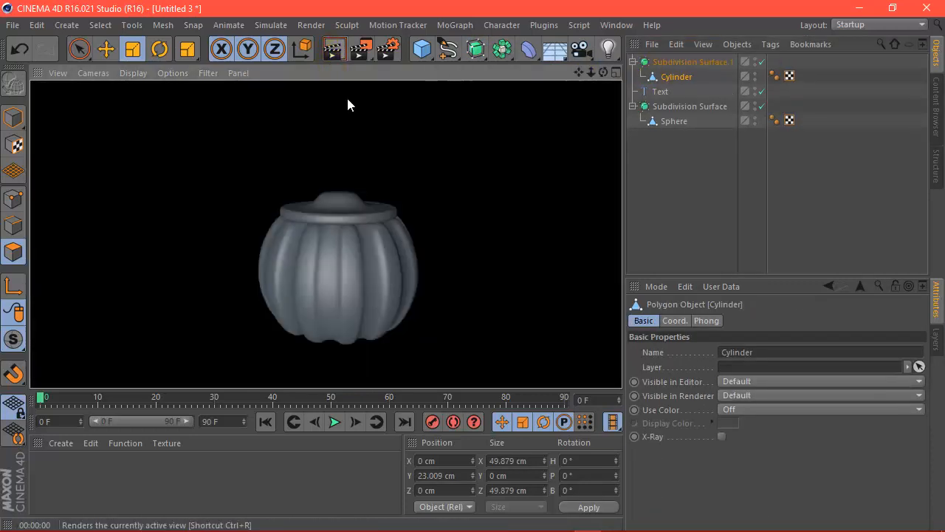
{"action": "left_click", "coordinate": [348, 238]}
Raise the knob's top polygons along the Y axis to about 27.3 cm and render the view
{"action": "scroll", "coordinate": [347, 220], "scroll_direction": "up", "scroll_amount": 1}
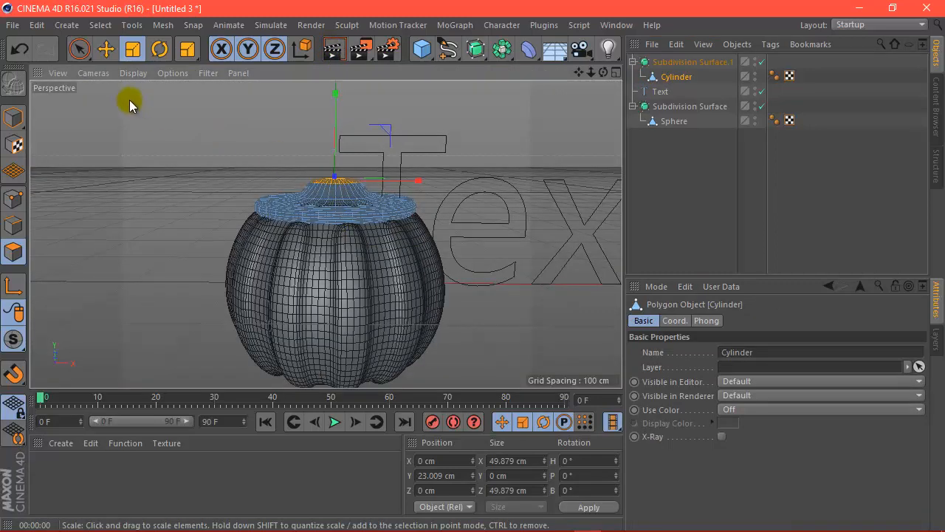
{"action": "left_click", "coordinate": [106, 49]}
{"action": "mouse_move", "coordinate": [336, 138]}
{"action": "left_mouse_down"}
{"action": "mouse_move", "coordinate": [327, 144]}
{"action": "mouse_move", "coordinate": [327, 133]}
{"action": "left_mouse_up"}
{"action": "left_click", "coordinate": [336, 49]}
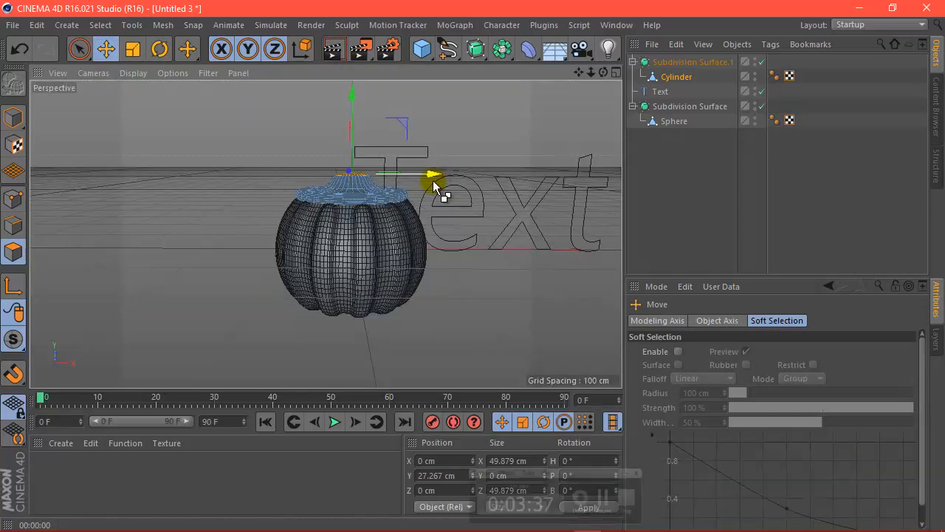
Make the pot's Subdivision Surface editable so that it becomes a single polygon object
{"action": "scroll", "coordinate": [431, 187], "scroll_direction": "up", "scroll_amount": 3}
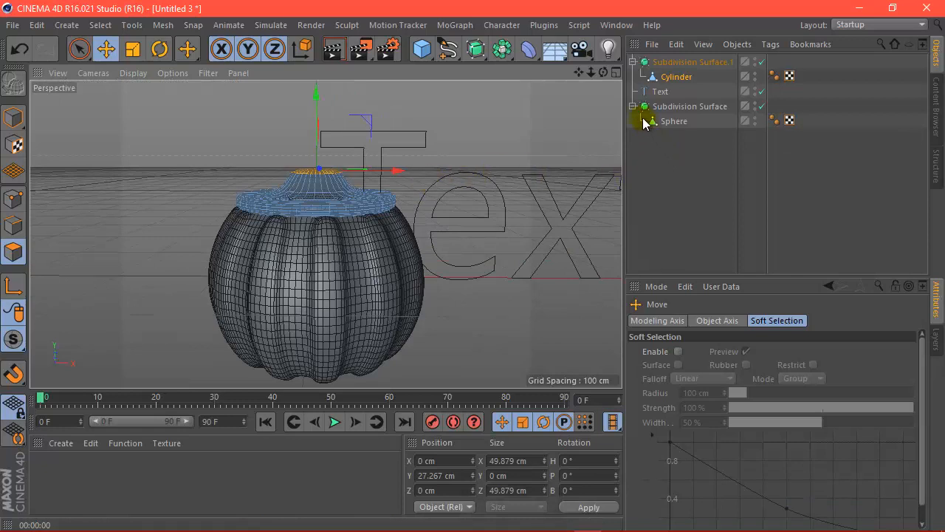
{"action": "left_click", "coordinate": [633, 106]}
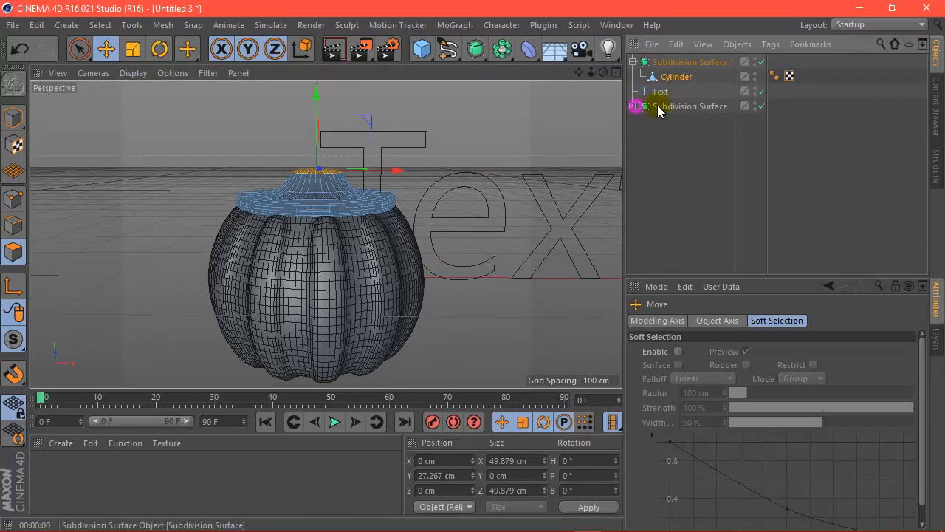
{"action": "left_click", "coordinate": [690, 106]}
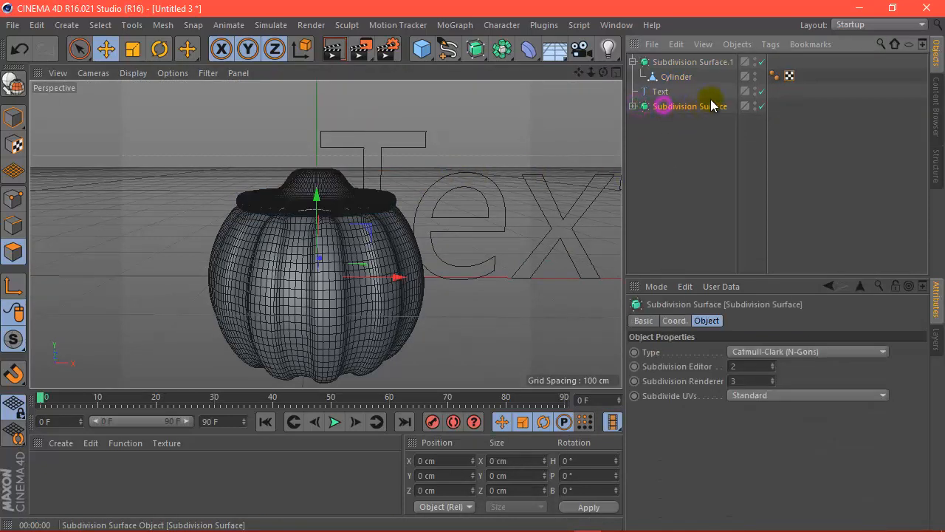
{"action": "left_click", "coordinate": [737, 45]}
{"action": "left_click", "coordinate": [768, 134]}
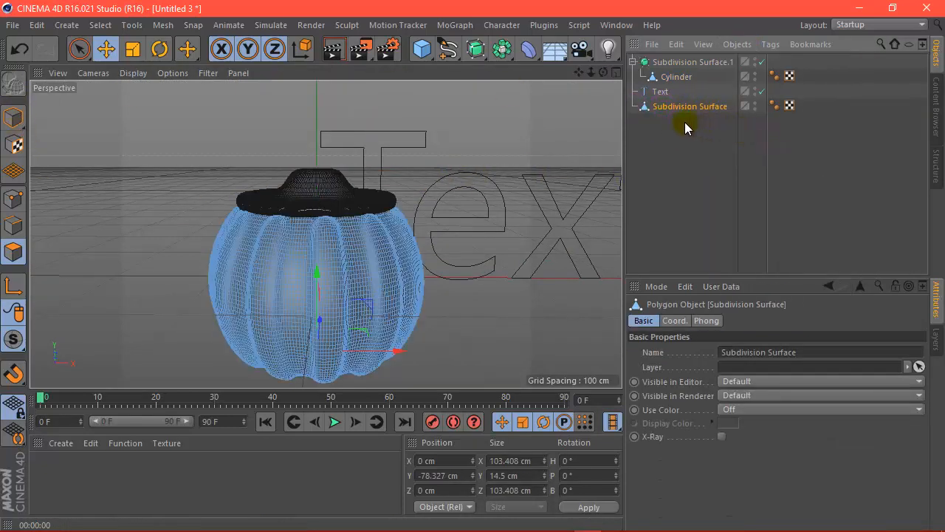
Make the lid's Subdivision Surface.1 object editable
{"action": "left_click", "coordinate": [633, 62]}
{"action": "left_click", "coordinate": [687, 62]}
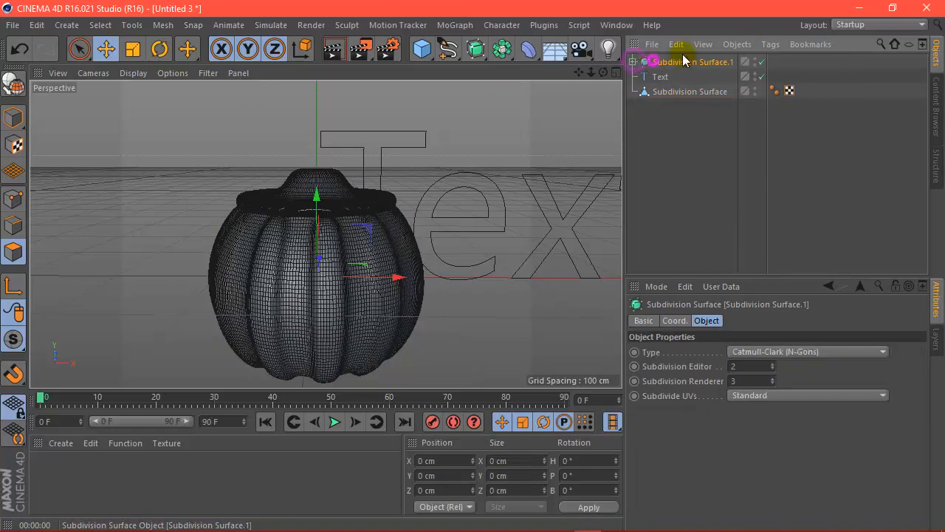
{"action": "left_click", "coordinate": [748, 46]}
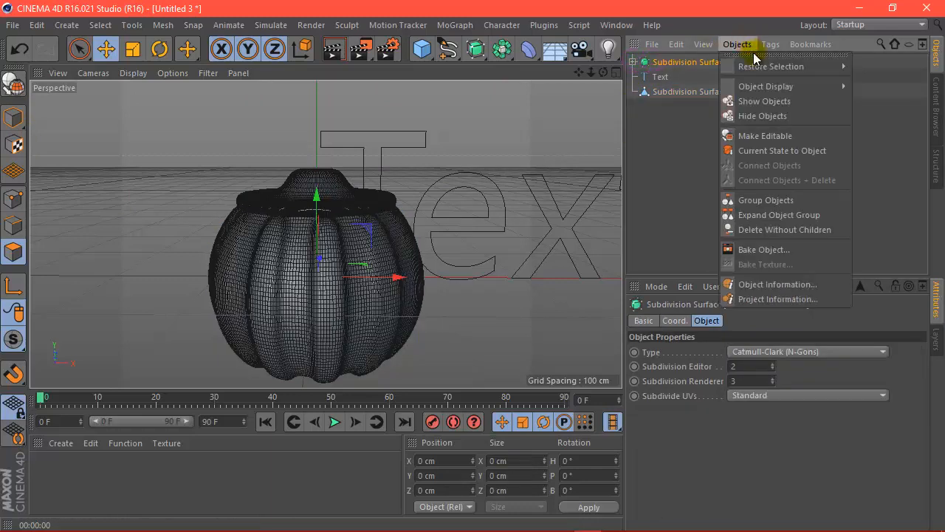
{"action": "mouse_move", "coordinate": [764, 84]}
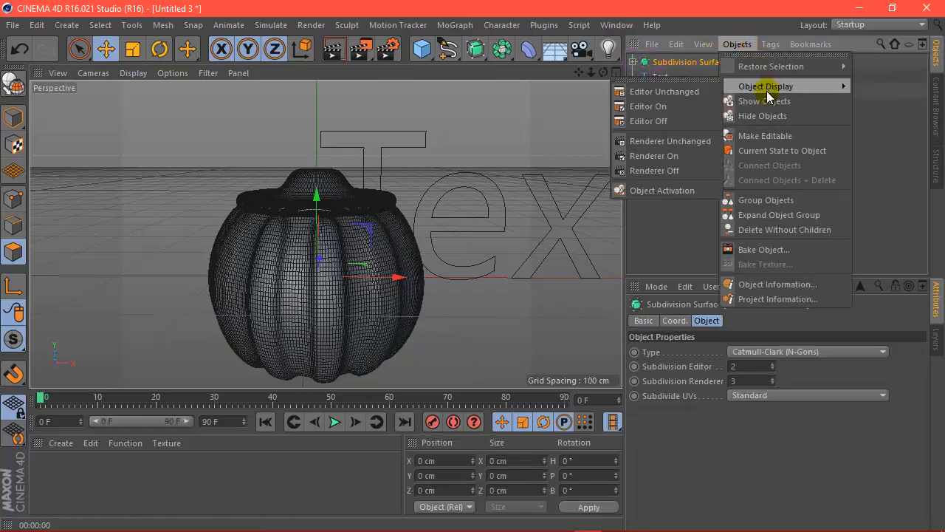
{"action": "left_click", "coordinate": [765, 135]}
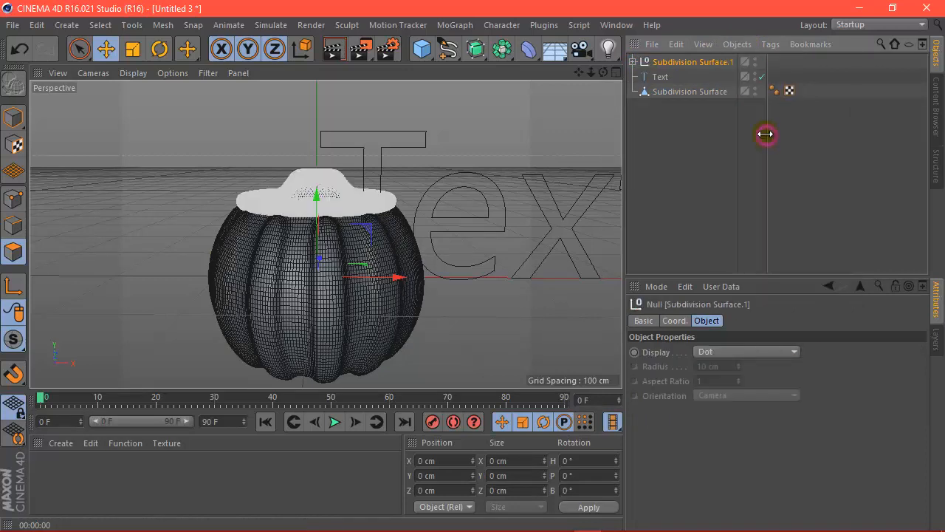
Select the lid's null together with its child cylinder and merge them with Connect Objects + Delete
{"action": "left_click", "coordinate": [676, 45]}
{"action": "left_click", "coordinate": [742, 210]}
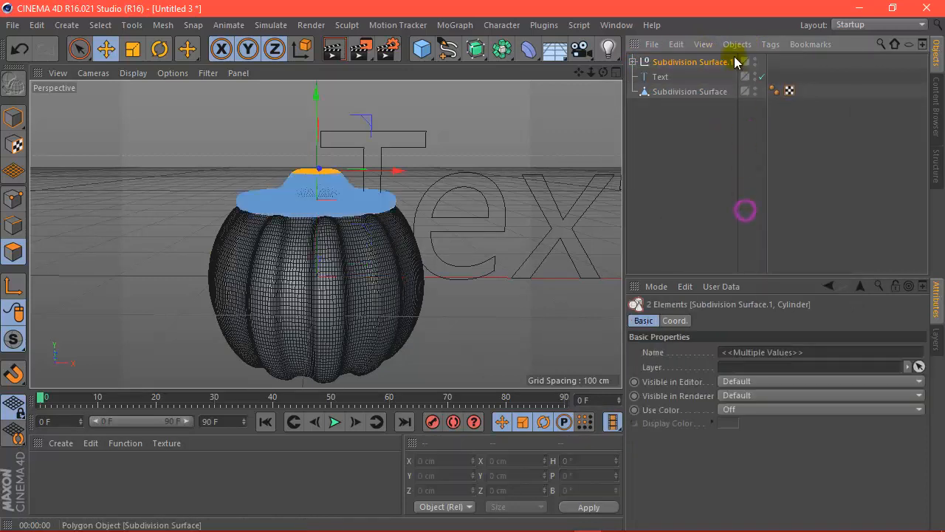
{"action": "left_click", "coordinate": [737, 44]}
{"action": "left_click", "coordinate": [760, 180]}
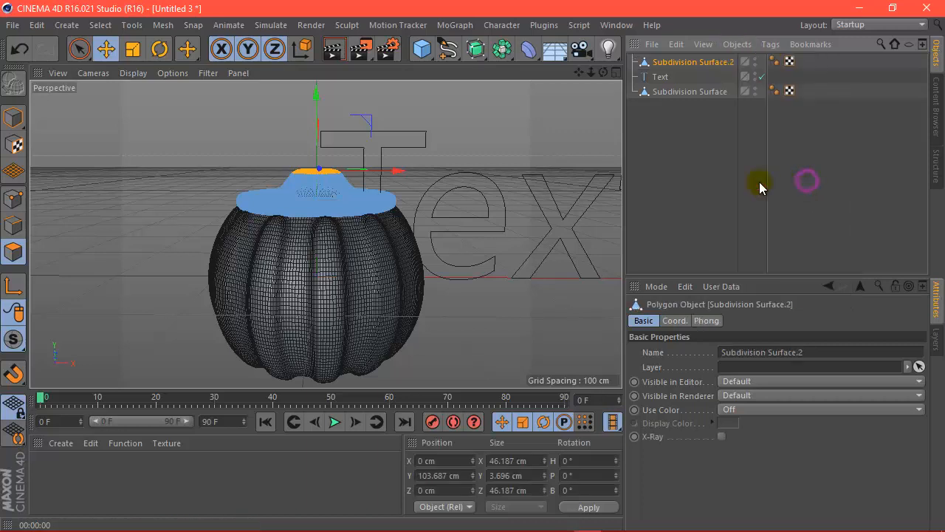
Switch to Model mode and set the viewport display to smooth shading without wireframe lines
{"action": "scroll", "coordinate": [237, 152], "scroll_direction": "down", "scroll_amount": 2}
{"action": "left_click", "coordinate": [14, 124]}
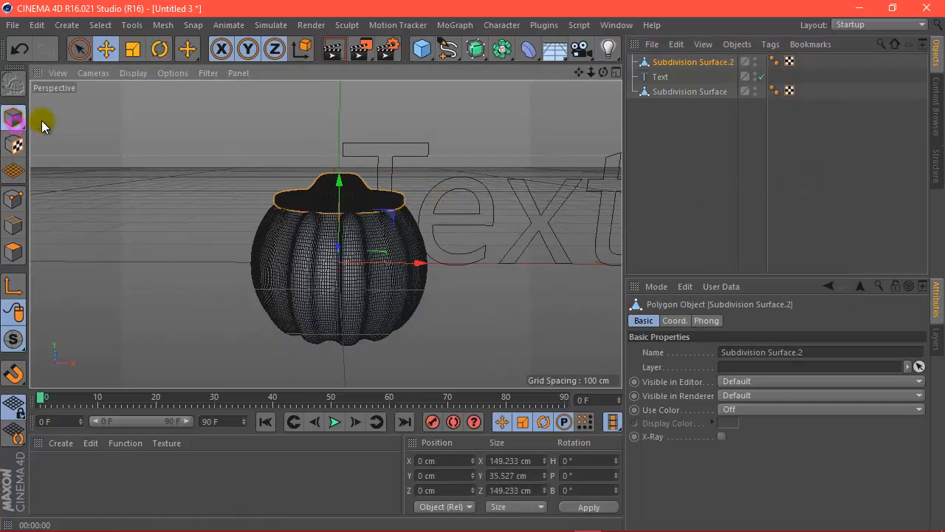
{"action": "left_click", "coordinate": [172, 73]}
{"action": "mouse_move", "coordinate": [166, 97]}
{"action": "mouse_move", "coordinate": [139, 73]}
{"action": "left_click", "coordinate": [147, 96]}
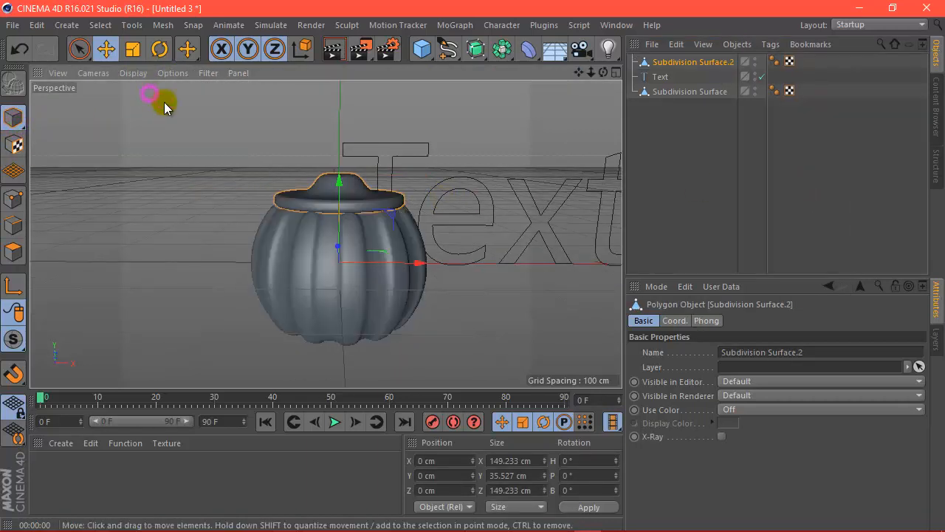
Render the current view to check the pot with its merged lid, and return to the viewport
{"action": "scroll", "coordinate": [287, 173], "scroll_direction": "down", "scroll_amount": 2}
{"action": "scroll", "coordinate": [324, 195], "scroll_direction": "up", "scroll_amount": 2}
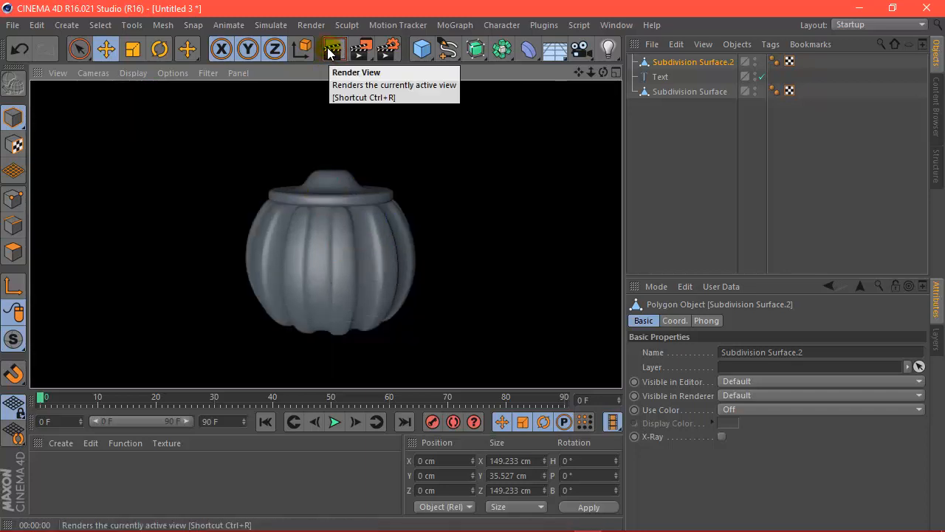
{"action": "left_click", "coordinate": [323, 56]}
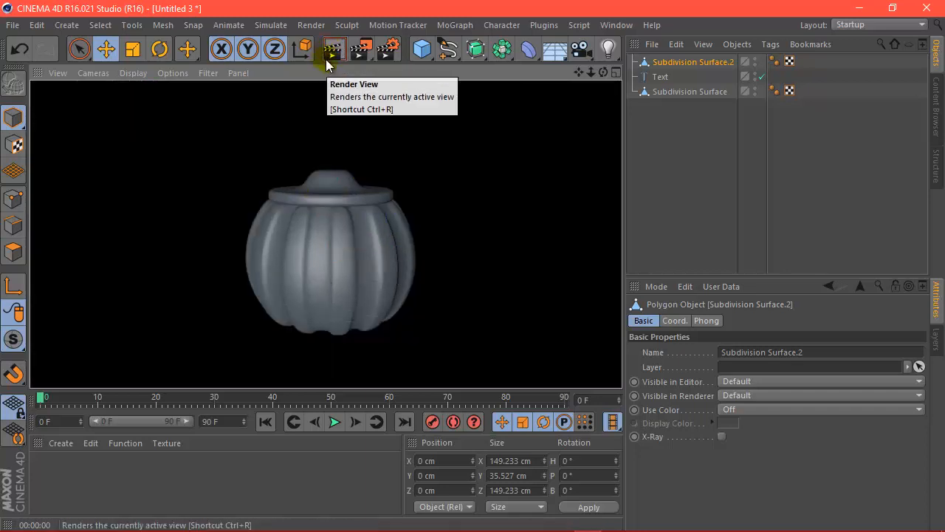
{"action": "left_click", "coordinate": [384, 198]}
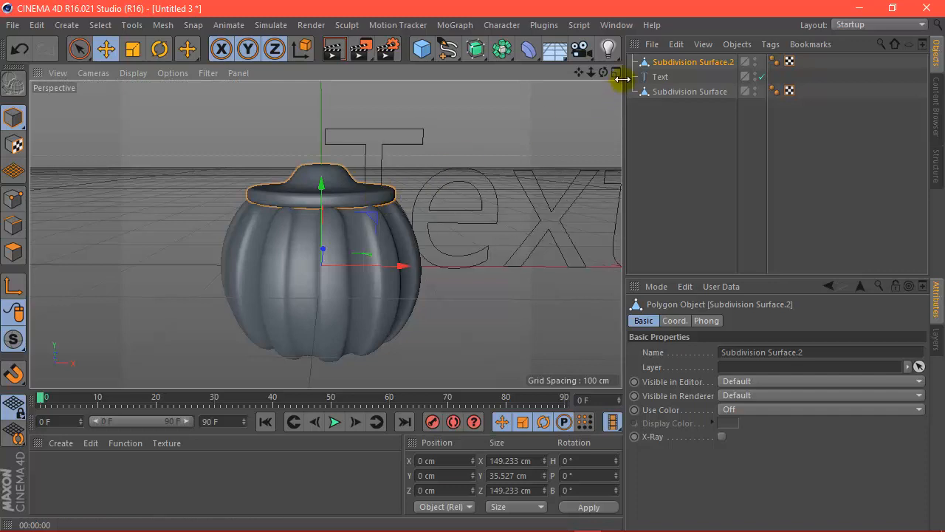
In polygon mode, scale the lid knob's selected top polygons down to about 44.2 cm in X and Z
{"action": "left_click_drag", "start_coordinate": [603, 72], "coordinate": [562, 184]}
{"action": "left_click", "coordinate": [654, 90]}
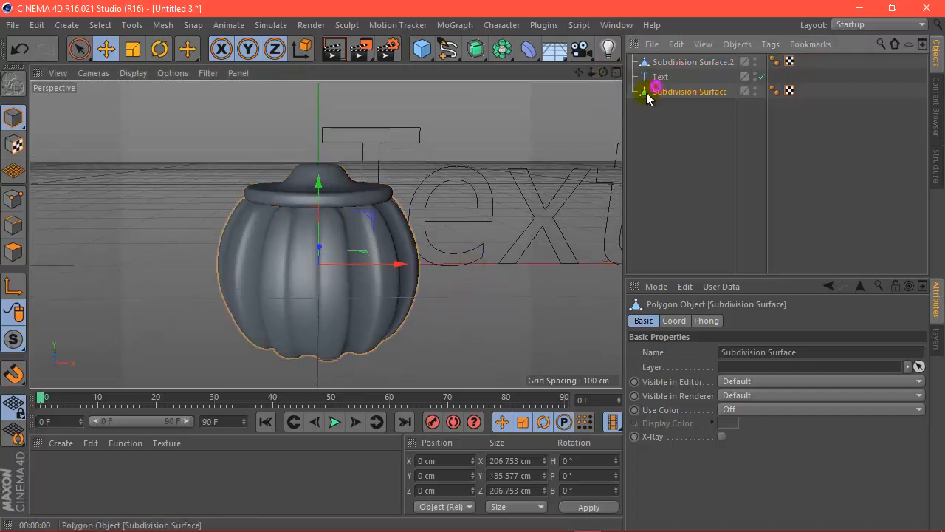
{"action": "left_click", "coordinate": [13, 252]}
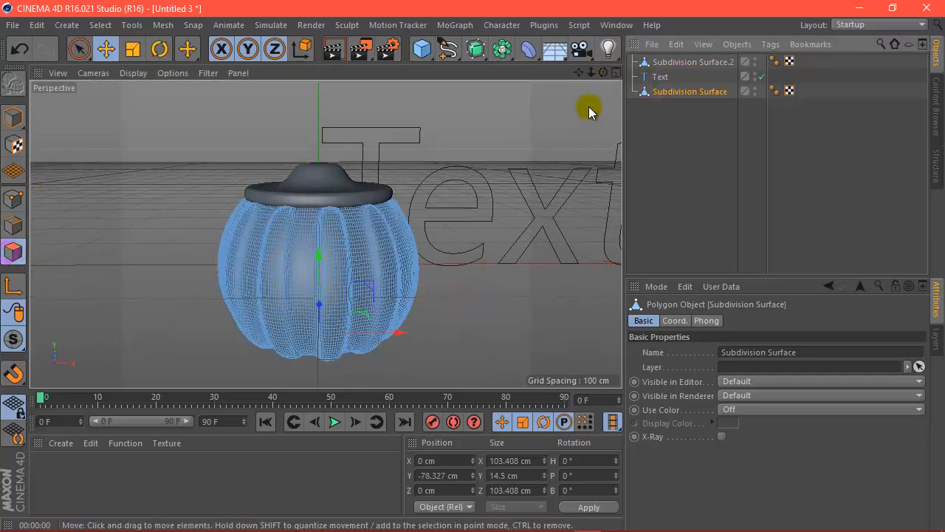
{"action": "left_click", "coordinate": [692, 64]}
{"action": "left_click_drag", "start_coordinate": [604, 73], "coordinate": [472, 276]}
{"action": "scroll", "coordinate": [339, 117], "scroll_direction": "up", "scroll_amount": 3}
{"action": "left_click", "coordinate": [132, 50]}
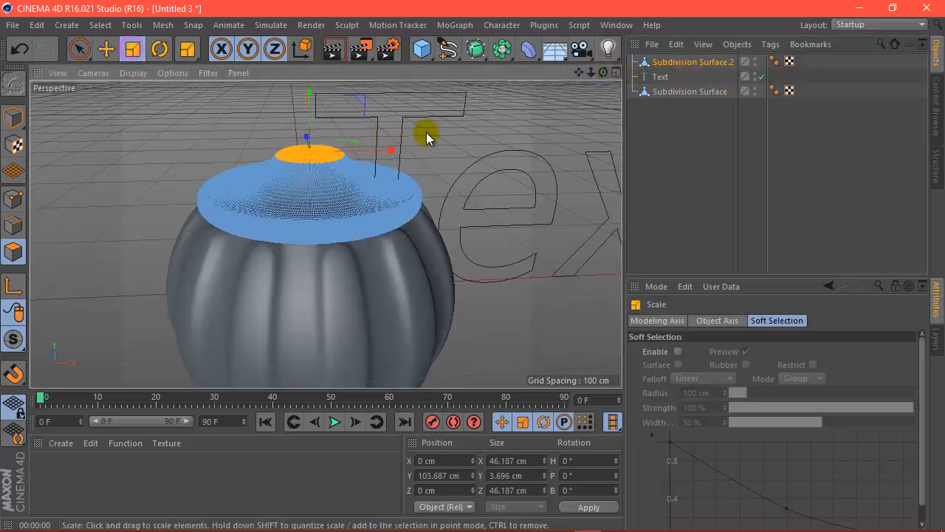
{"action": "left_click_drag", "start_coordinate": [405, 139], "coordinate": [392, 137]}
Examine the lid's knob from several angles and render the view to check its shape
{"action": "left_click_drag", "start_coordinate": [604, 73], "coordinate": [472, 264]}
{"action": "scroll", "coordinate": [389, 192], "scroll_direction": "down", "scroll_amount": 2}
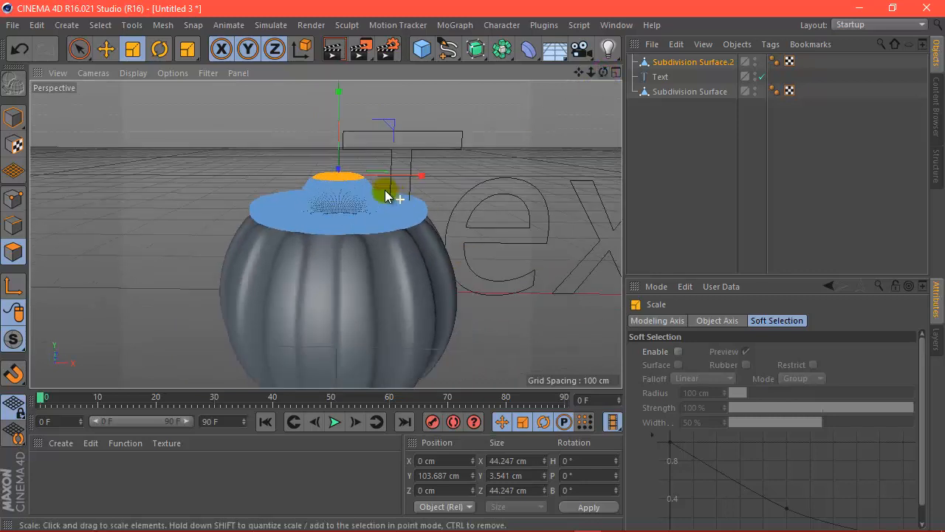
{"action": "left_click", "coordinate": [334, 47]}
{"action": "scroll", "coordinate": [211, 200], "scroll_direction": "down", "scroll_amount": 2}
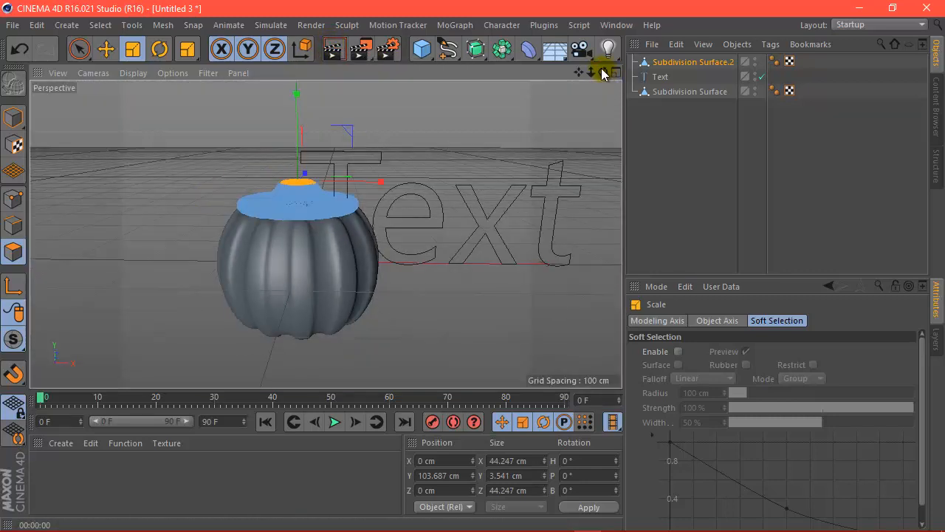
{"action": "left_click_drag", "start_coordinate": [603, 72], "coordinate": [603, 92]}
{"action": "scroll", "coordinate": [255, 205], "scroll_direction": "up", "scroll_amount": 4}
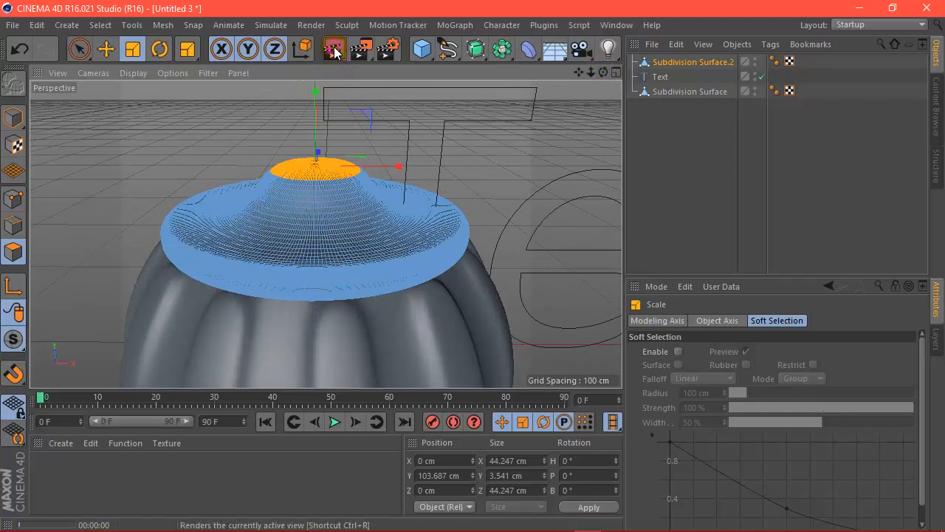
{"action": "left_click", "coordinate": [334, 59]}
{"action": "left_click", "coordinate": [328, 165]}
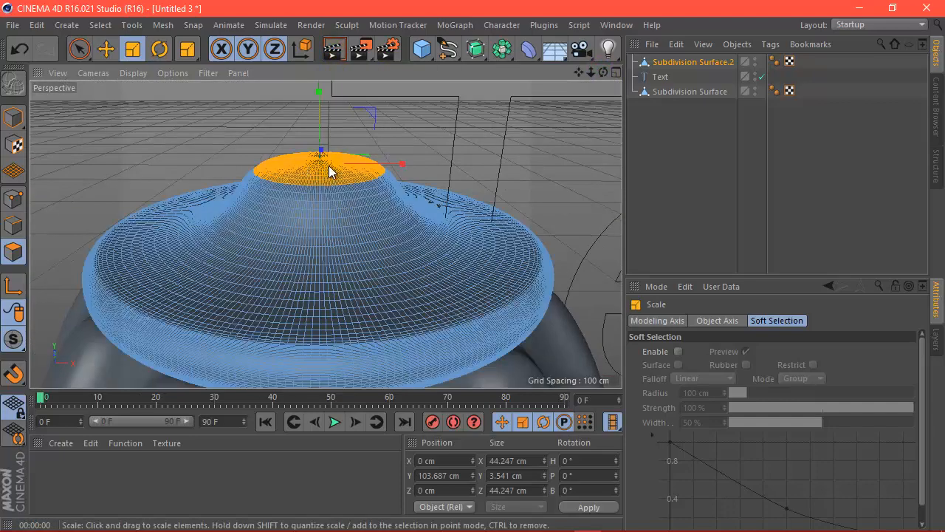
{"action": "left_click_drag", "start_coordinate": [602, 73], "coordinate": [601, 81]}
{"action": "scroll", "coordinate": [380, 126], "scroll_direction": "up", "scroll_amount": 3}
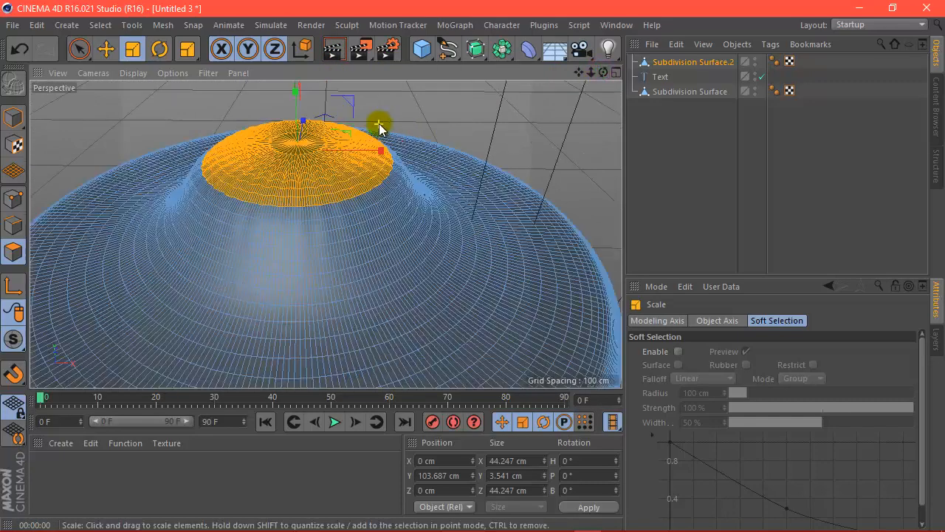
Render the close-up of the lid's knob to check its surface, and return to the viewport
{"action": "left_click", "coordinate": [332, 51]}
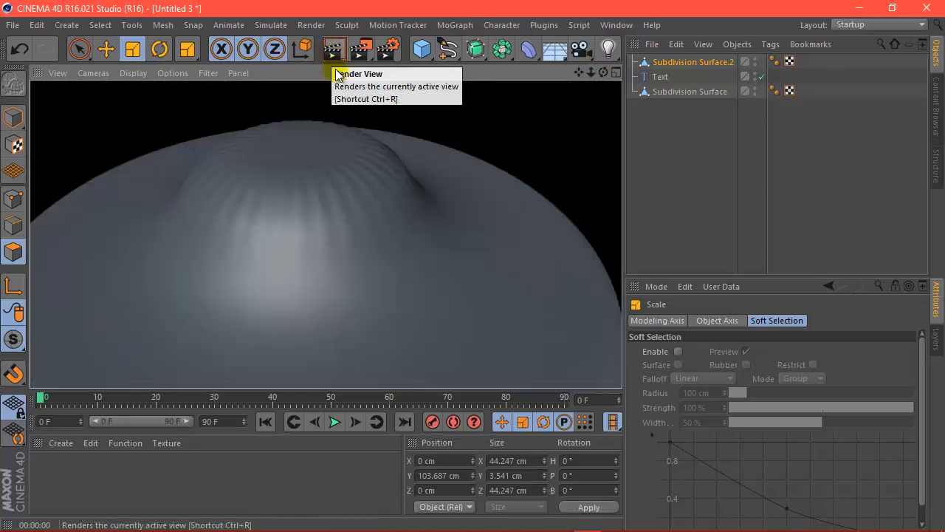
{"action": "left_click", "coordinate": [387, 201]}
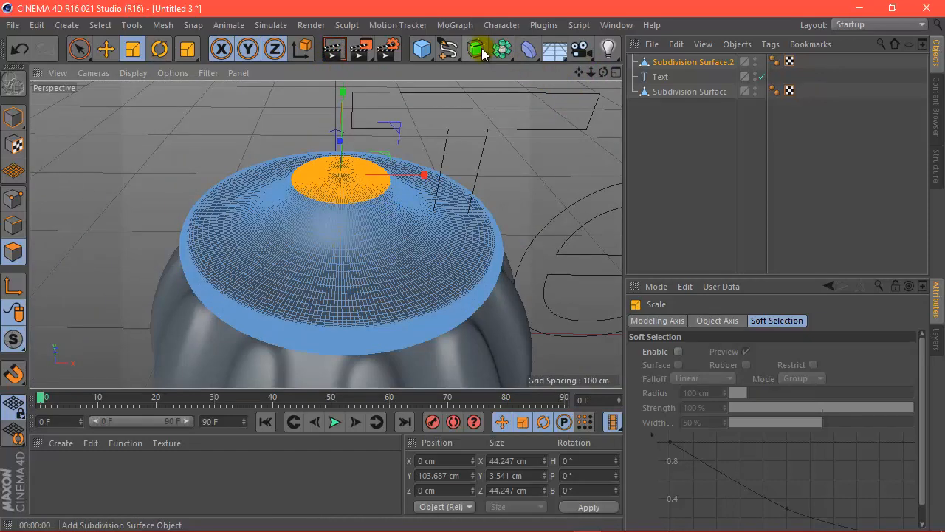
{"action": "left_click_drag", "start_coordinate": [482, 54], "coordinate": [546, 72]}
{"action": "left_click_drag", "start_coordinate": [646, 77], "coordinate": [655, 62]}
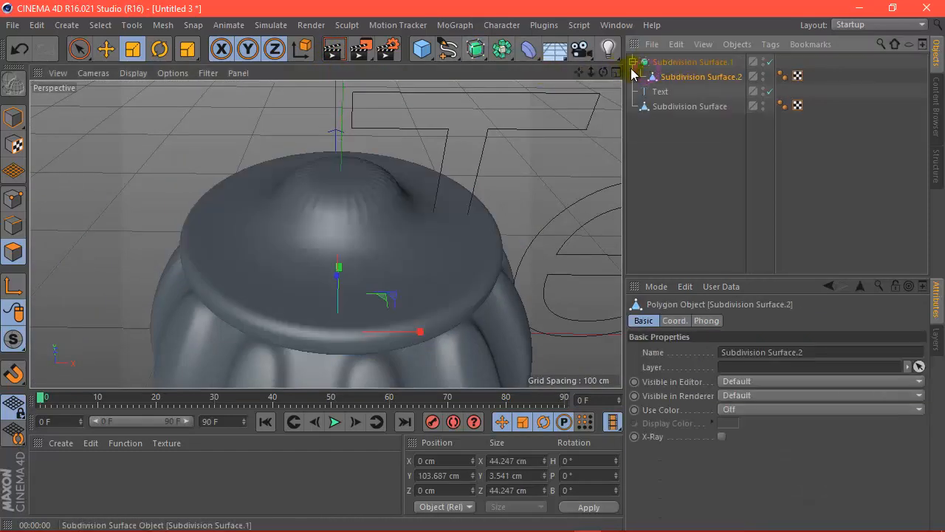
{"action": "left_click", "coordinate": [341, 52]}
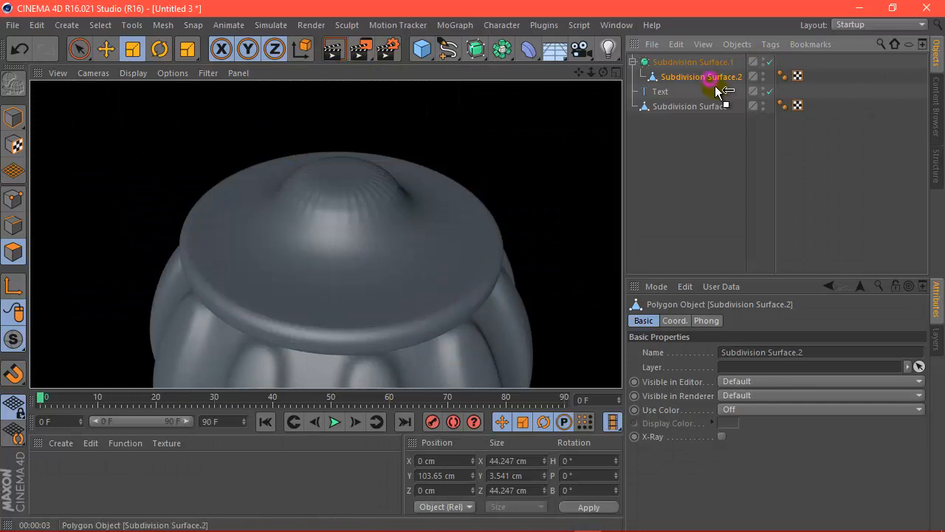
{"action": "left_click_drag", "start_coordinate": [711, 79], "coordinate": [715, 87]}
{"action": "left_click", "coordinate": [701, 63]}
{"action": "key", "text": "Delete"}
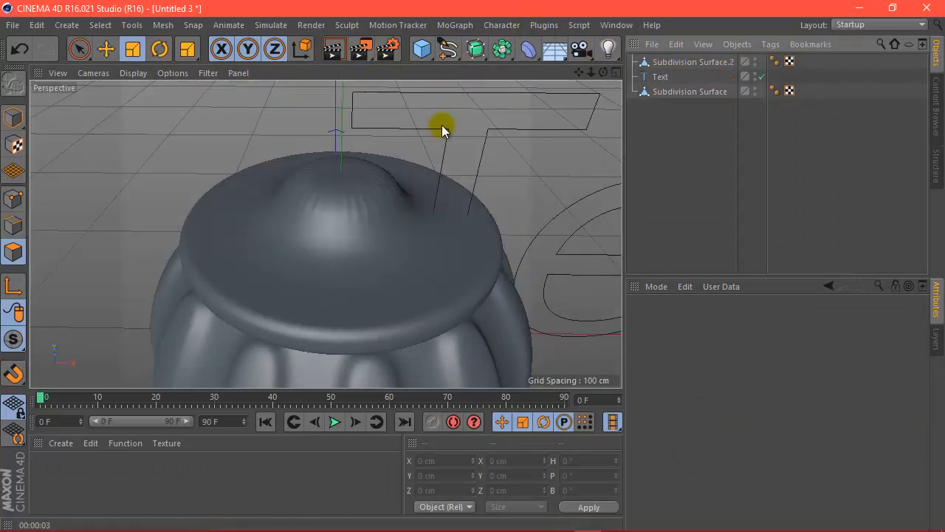
Examine the knob and the whole lidded pot from several angles, and render the view to check the shape
{"action": "scroll", "coordinate": [390, 247], "scroll_direction": "down", "scroll_amount": 2}
{"action": "scroll", "coordinate": [335, 177], "scroll_direction": "up", "scroll_amount": 7}
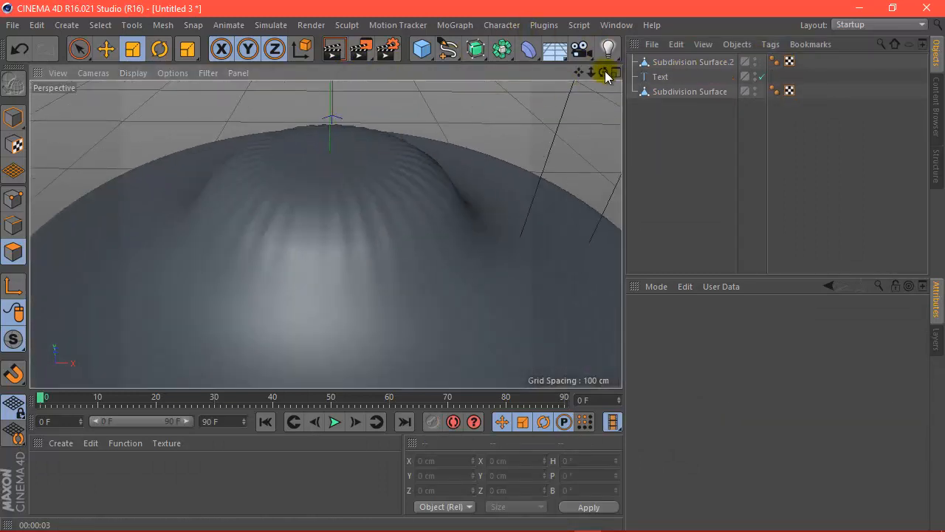
{"action": "left_click_drag", "start_coordinate": [604, 71], "coordinate": [339, 171]}
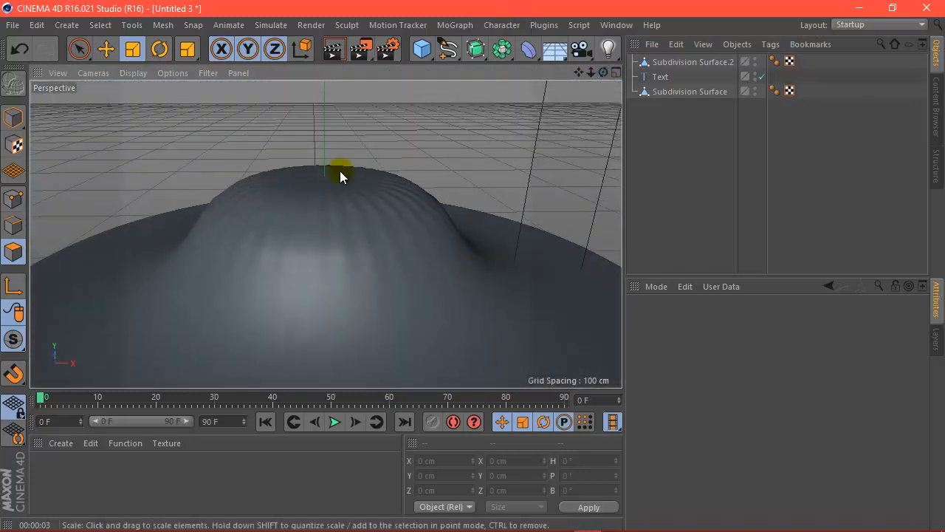
{"action": "scroll", "coordinate": [340, 171], "scroll_direction": "down", "scroll_amount": 8}
{"action": "left_click_drag", "start_coordinate": [603, 72], "coordinate": [473, 266]}
{"action": "scroll", "coordinate": [325, 178], "scroll_direction": "down", "scroll_amount": 2}
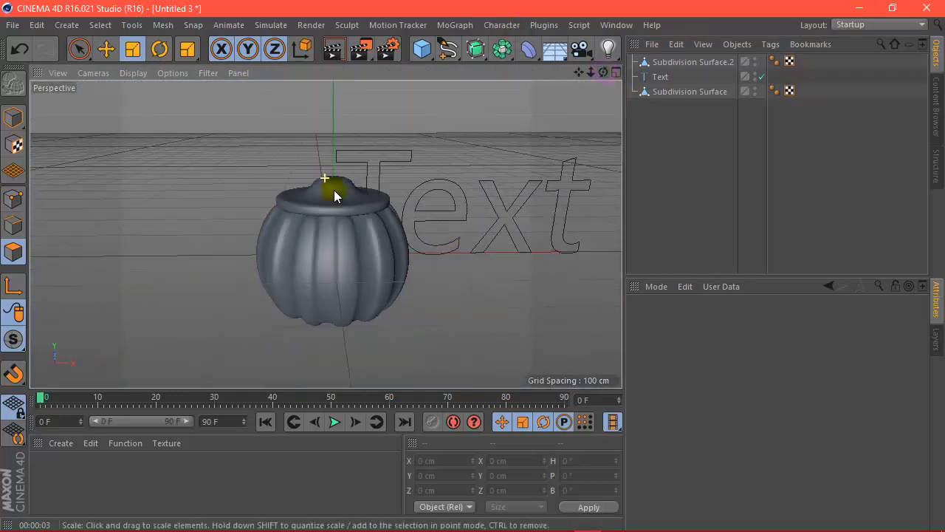
{"action": "scroll", "coordinate": [352, 244], "scroll_direction": "up", "scroll_amount": 2}
{"action": "scroll", "coordinate": [321, 171], "scroll_direction": "up", "scroll_amount": 2}
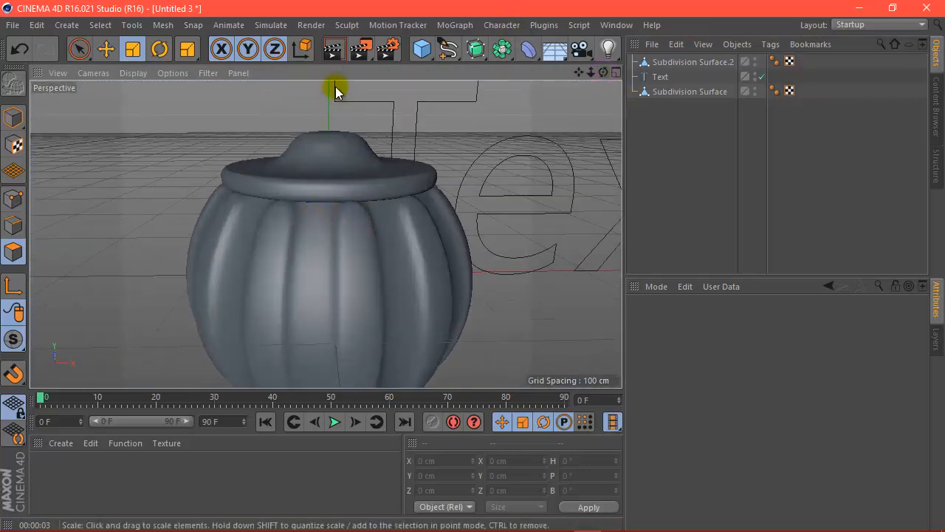
{"action": "left_click", "coordinate": [334, 49]}
{"action": "left_click", "coordinate": [359, 237]}
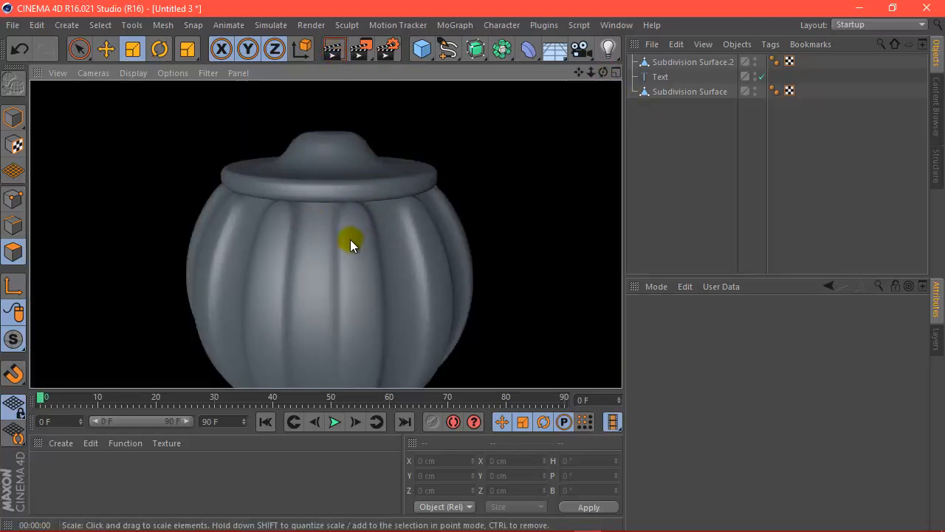
{"action": "left_click", "coordinate": [325, 245]}
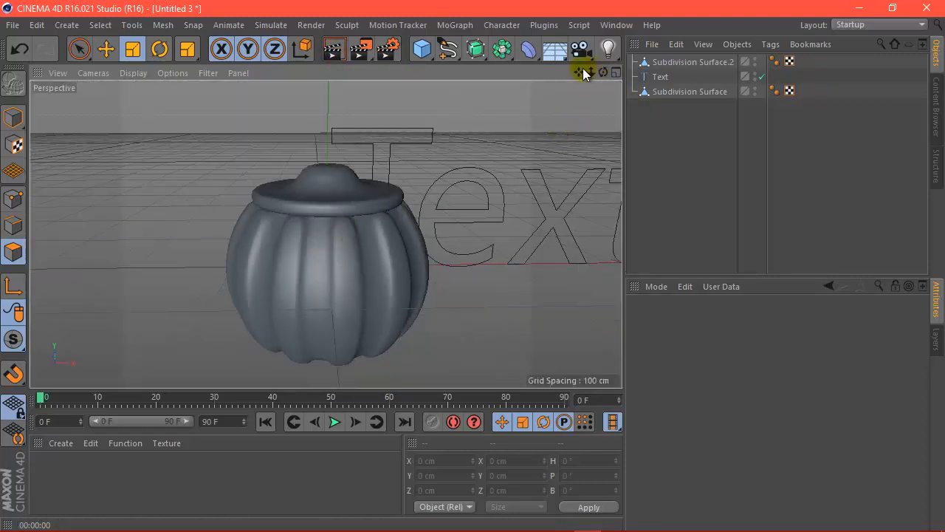
Add a Cycloid spline and reduce its radius to 19 cm
{"action": "left_click", "coordinate": [447, 49]}
{"action": "left_click", "coordinate": [649, 198]}
{"action": "scroll", "coordinate": [369, 211], "scroll_direction": "down", "scroll_amount": 8}
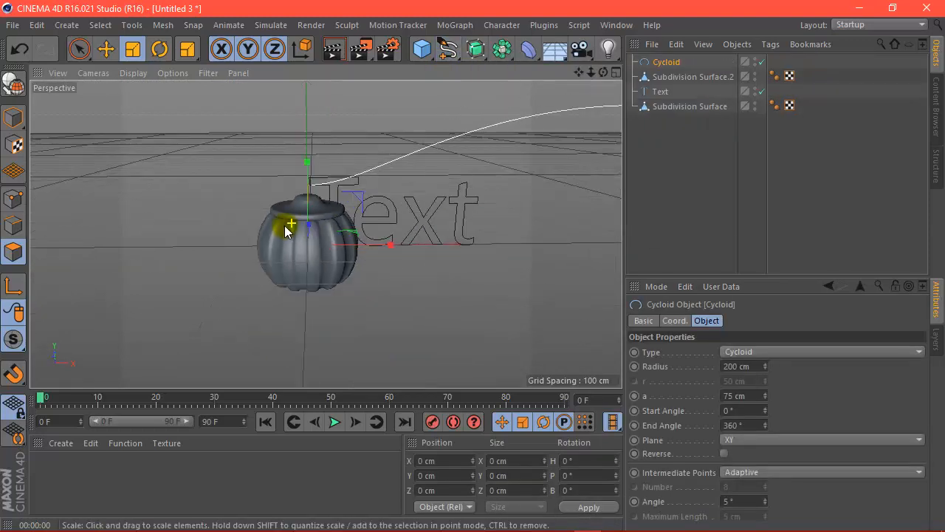
{"action": "left_click", "coordinate": [666, 62]}
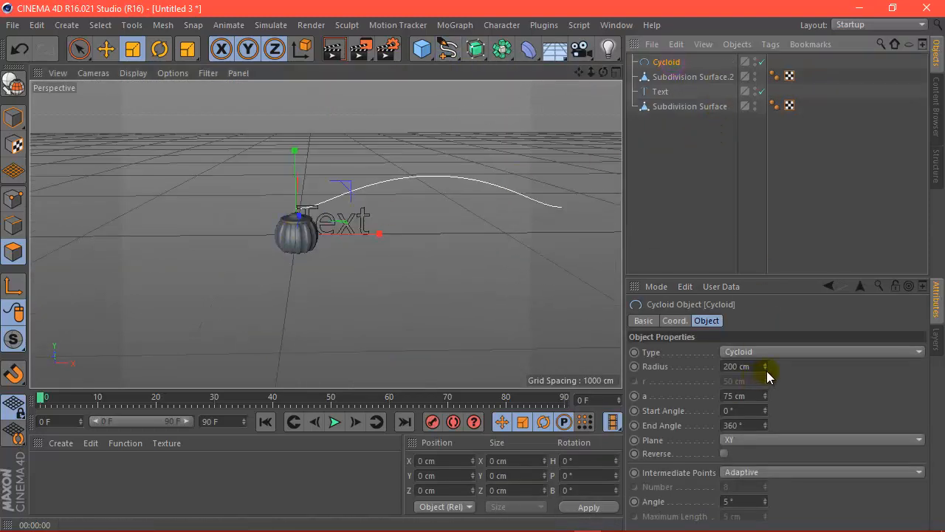
{"action": "left_click_drag", "start_coordinate": [767, 371], "coordinate": [767, 368]}
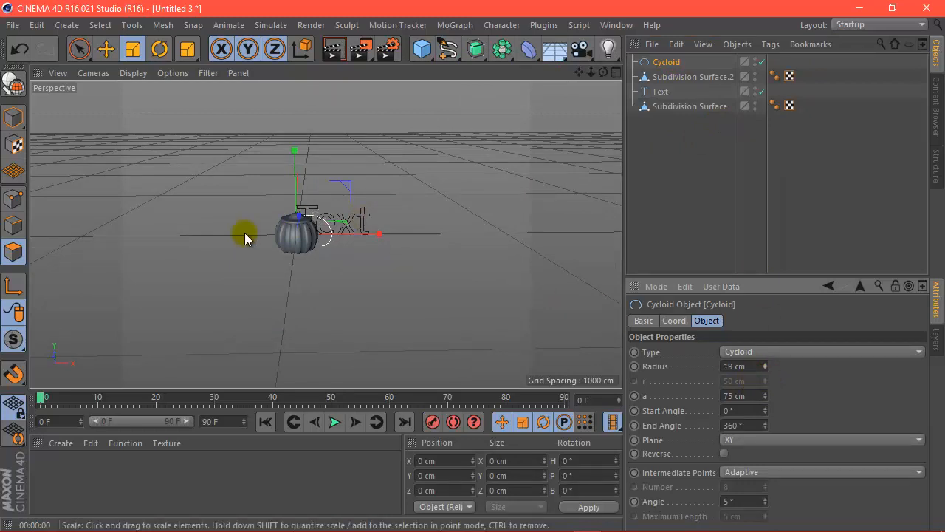
Raise the cycloid to about 105 cm in Y and shift it in negative X so its arc spans the lid
{"action": "left_click", "coordinate": [107, 49]}
{"action": "scroll", "coordinate": [317, 244], "scroll_direction": "up", "scroll_amount": 3}
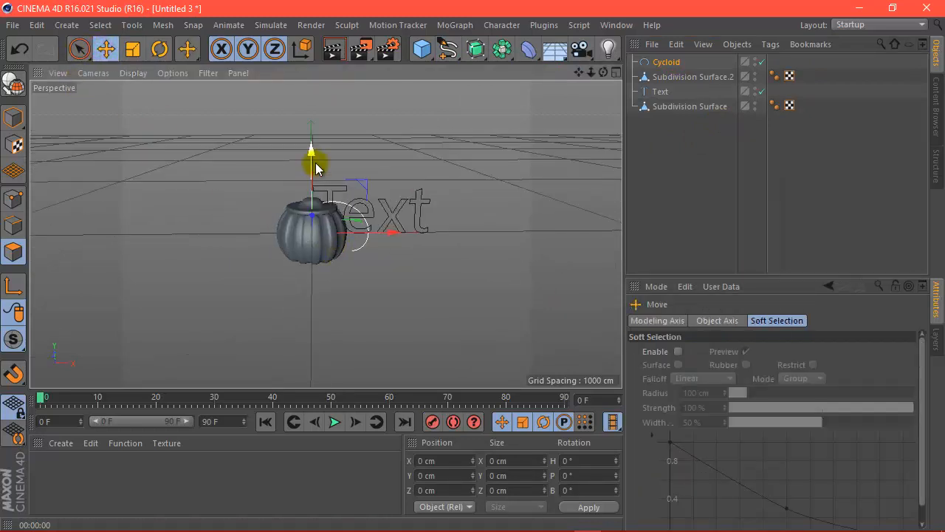
{"action": "left_click_drag", "start_coordinate": [315, 169], "coordinate": [366, 204]}
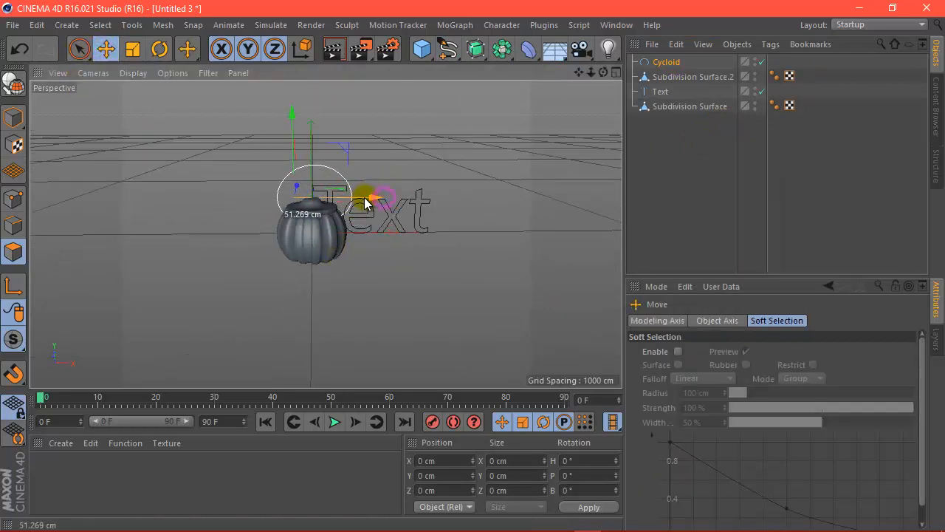
Set the cycloid's radius to 12 cm and centre its arc over the lid at about -39.4 cm in X
{"action": "left_click", "coordinate": [648, 62]}
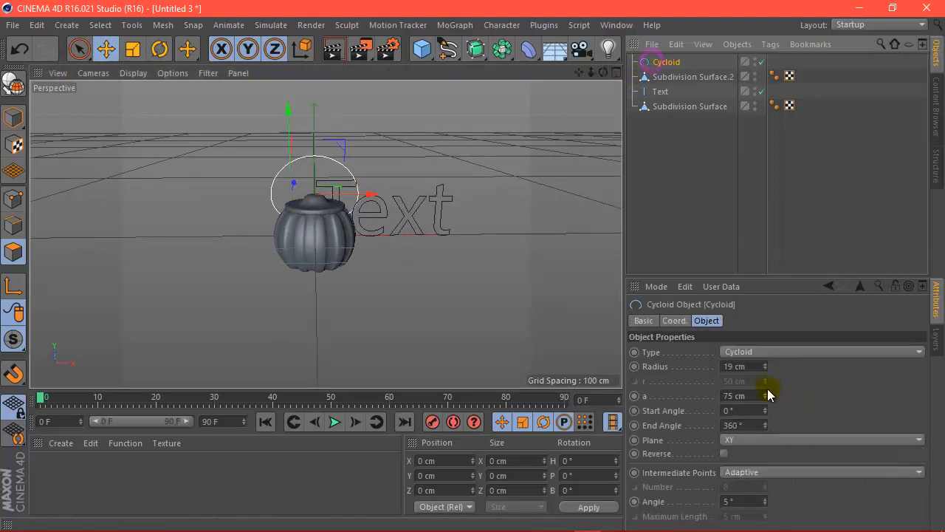
{"action": "left_click", "coordinate": [764, 368]}
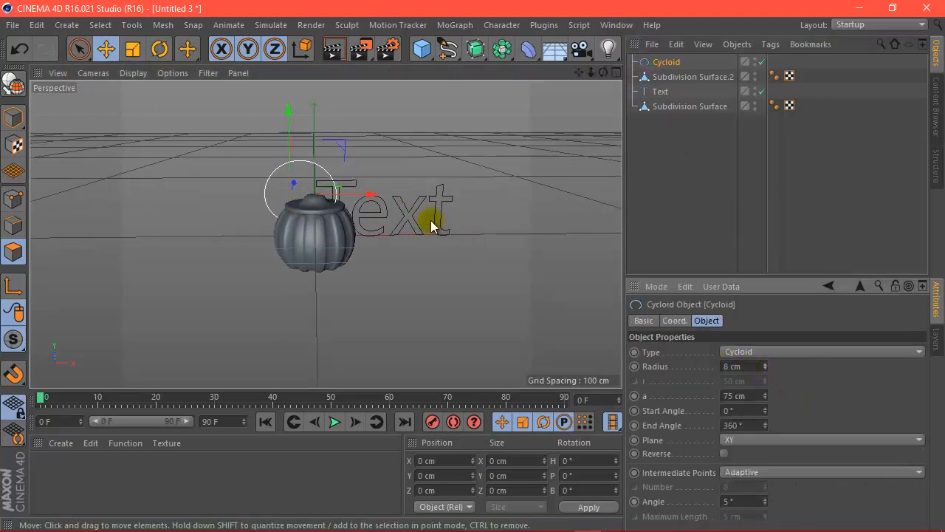
{"action": "scroll", "coordinate": [425, 221], "scroll_direction": "up", "scroll_amount": 3}
{"action": "left_click_drag", "start_coordinate": [340, 196], "coordinate": [362, 194]}
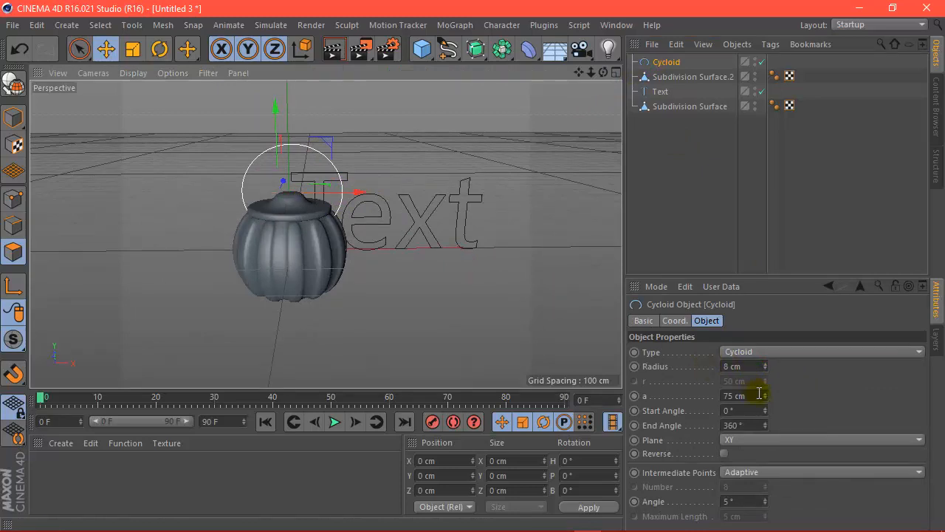
{"action": "left_click_drag", "start_coordinate": [763, 365], "coordinate": [765, 361]}
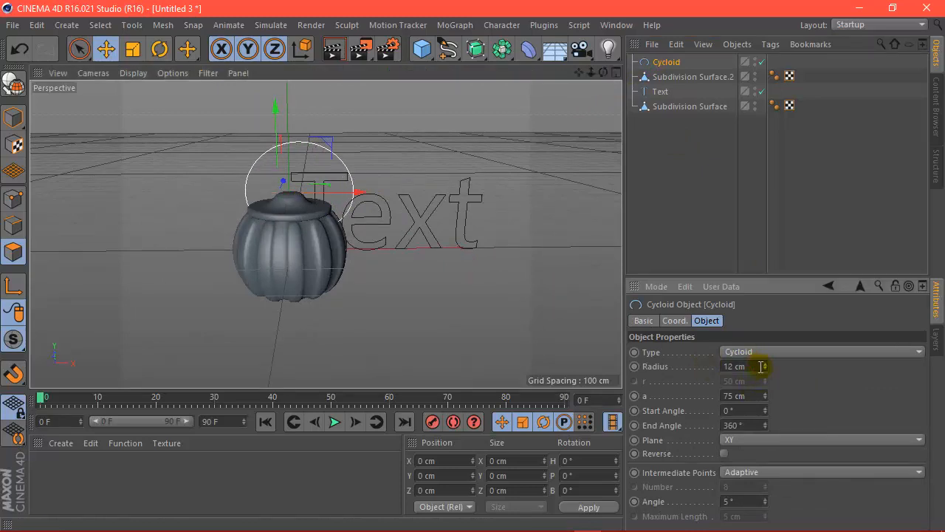
{"action": "left_click_drag", "start_coordinate": [365, 201], "coordinate": [348, 192]}
{"action": "scroll", "coordinate": [281, 202], "scroll_direction": "up", "scroll_amount": 3}
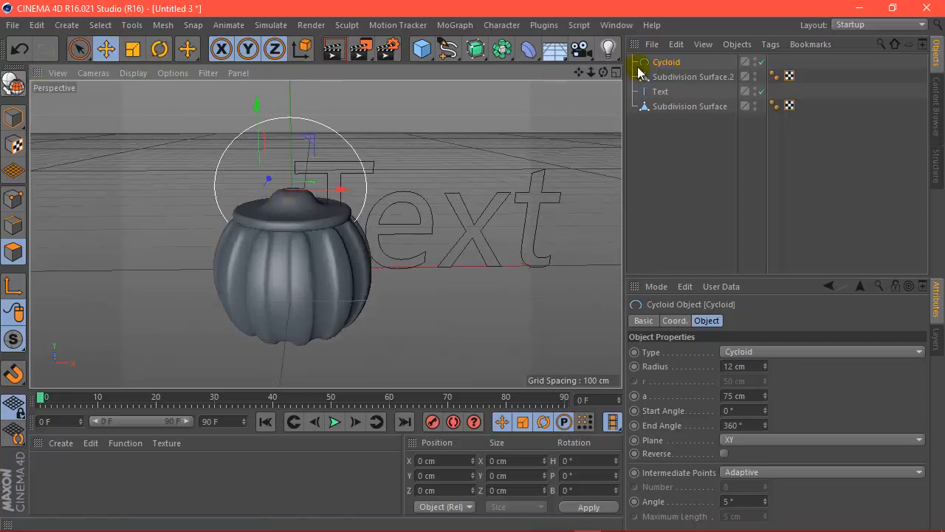
Make the cycloid editable and, in Model mode, narrow it to about 150 cm in X
{"action": "left_click", "coordinate": [743, 45]}
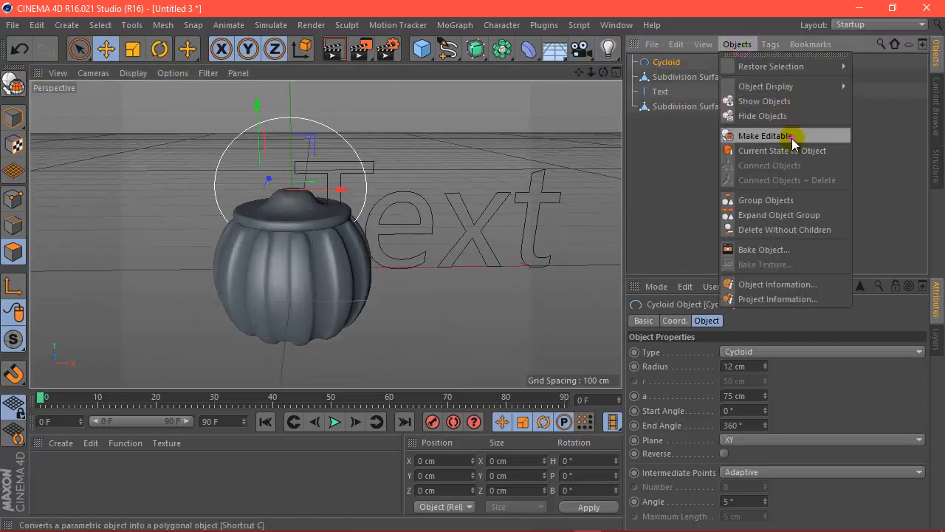
{"action": "left_click", "coordinate": [792, 134]}
{"action": "left_click", "coordinate": [130, 50]}
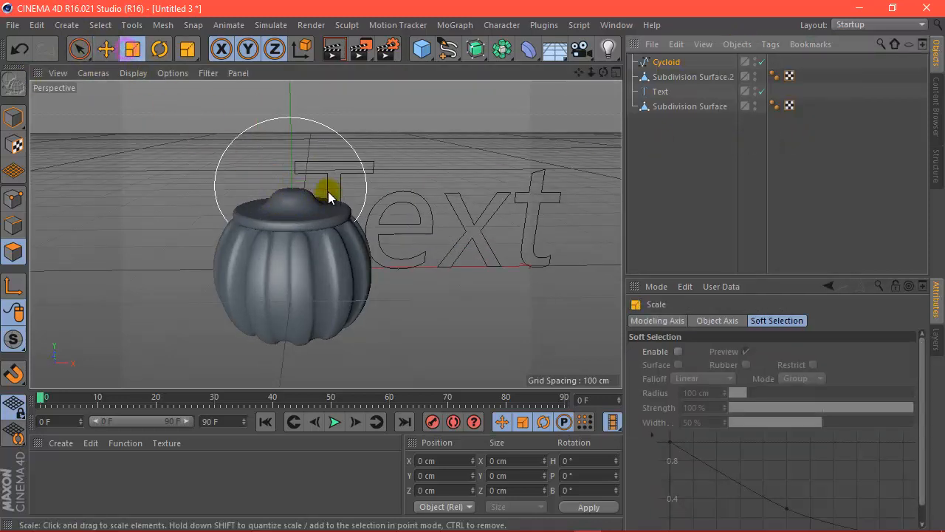
{"action": "left_click", "coordinate": [13, 117]}
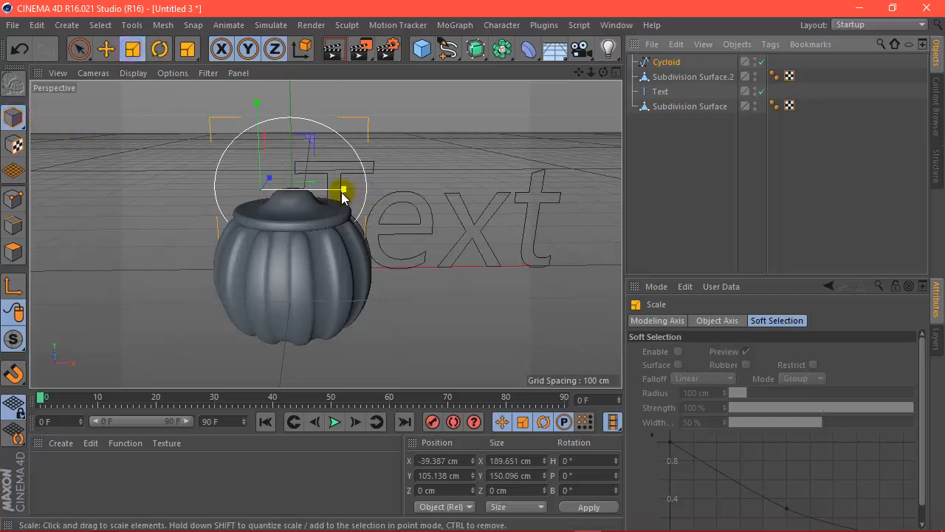
{"action": "left_click_drag", "start_coordinate": [338, 190], "coordinate": [328, 194]}
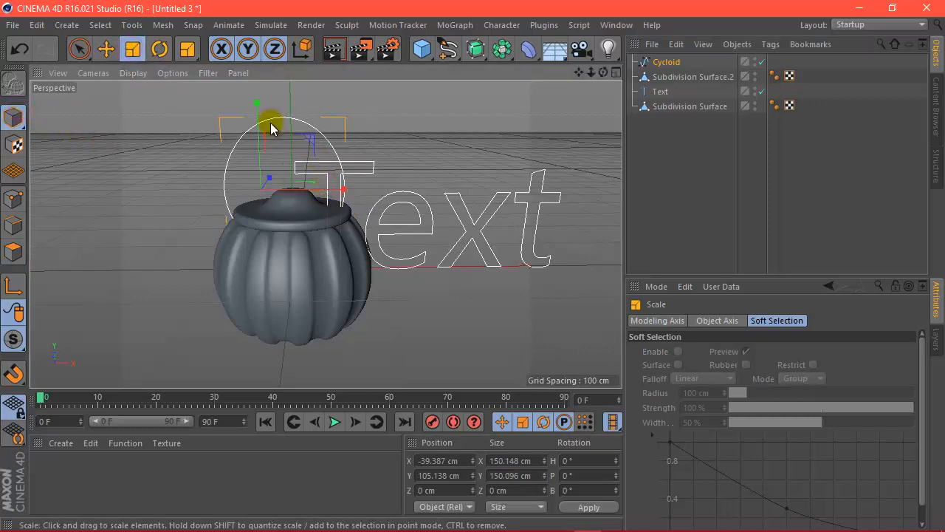
Scale the arc to about 194.8 cm in X and 167.6 cm in Y, and shift it to about -40.5 cm in X
{"action": "left_click", "coordinate": [107, 50]}
{"action": "mouse_move", "coordinate": [337, 186]}
{"action": "left_mouse_down"}
{"action": "mouse_move", "coordinate": [364, 190]}
{"action": "mouse_move", "coordinate": [313, 189]}
{"action": "mouse_move", "coordinate": [358, 190]}
{"action": "mouse_move", "coordinate": [339, 188]}
{"action": "left_mouse_up"}
{"action": "left_click", "coordinate": [132, 48]}
{"action": "left_click", "coordinate": [107, 49]}
{"action": "left_click", "coordinate": [134, 52]}
{"action": "left_click", "coordinate": [107, 49]}
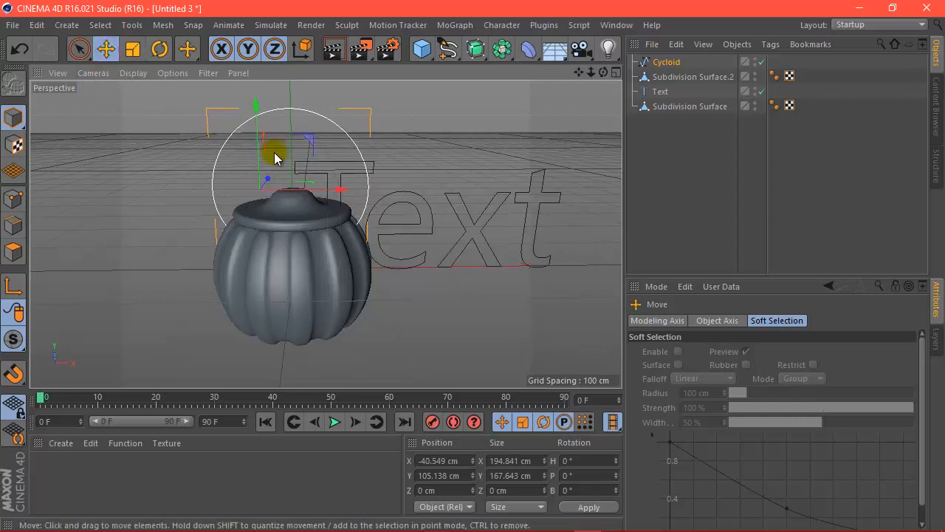
Lower the arc to about 93.2 cm in Y and nudge it to about -39.7 cm in X
{"action": "left_click_drag", "start_coordinate": [253, 154], "coordinate": [255, 165]}
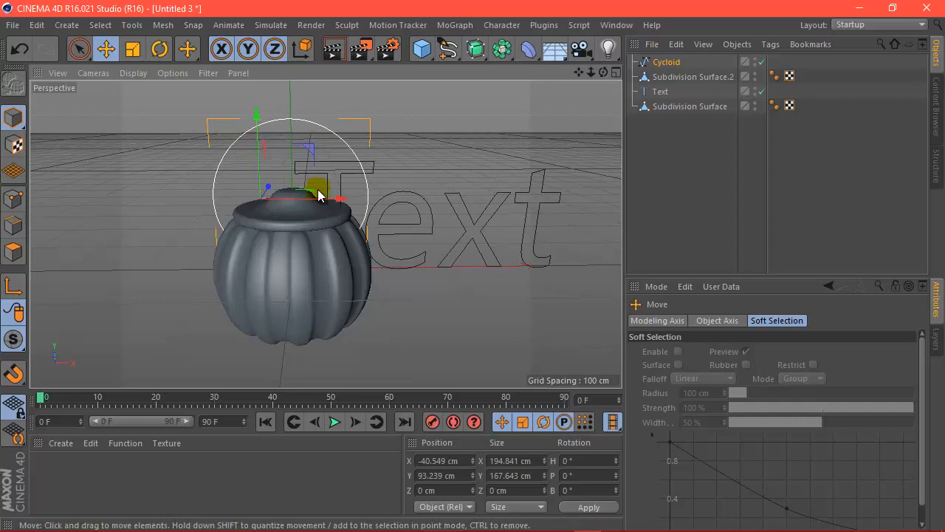
{"action": "left_click_drag", "start_coordinate": [329, 200], "coordinate": [330, 201]}
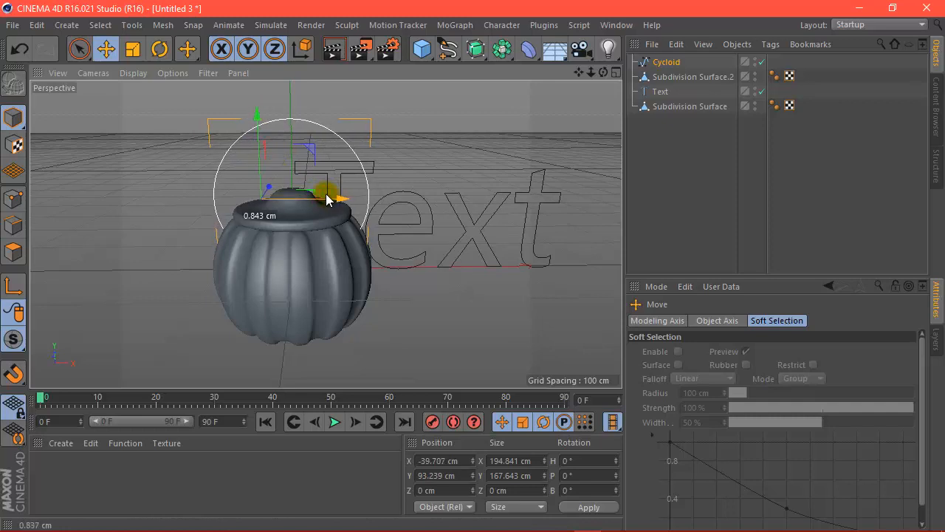
{"action": "scroll", "coordinate": [258, 140], "scroll_direction": "up", "scroll_amount": 2}
Narrow the arc to about 180.9 cm in X and recentre it over the lid at about -36.7 cm in X
{"action": "left_click", "coordinate": [132, 49]}
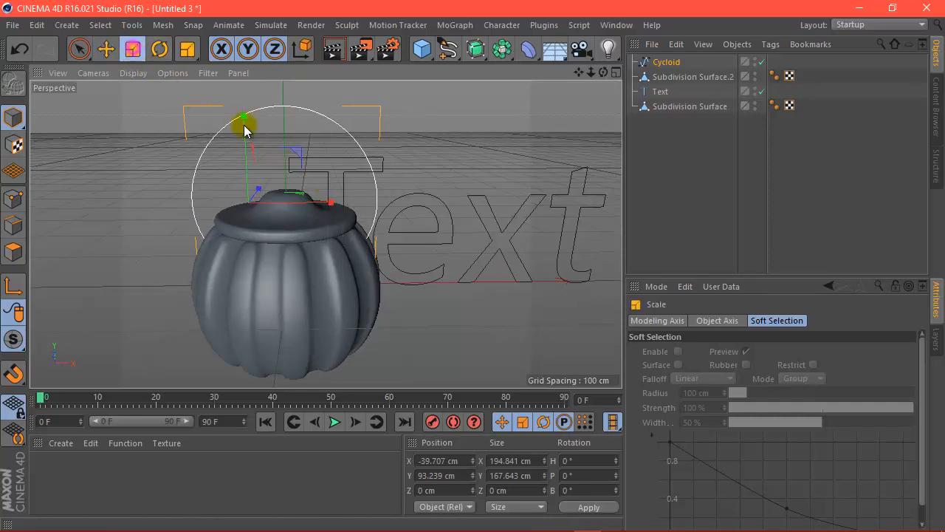
{"action": "left_click_drag", "start_coordinate": [336, 207], "coordinate": [331, 207]}
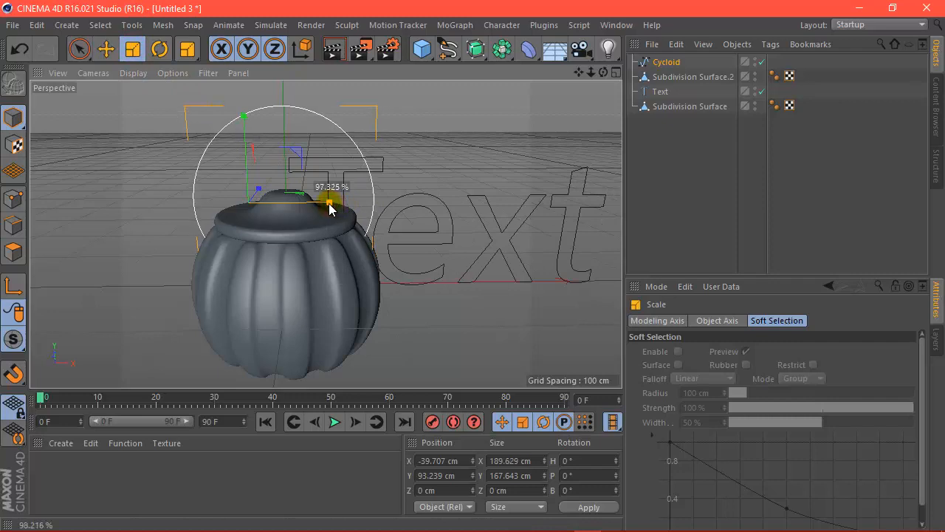
{"action": "left_click_drag", "start_coordinate": [327, 209], "coordinate": [329, 209]}
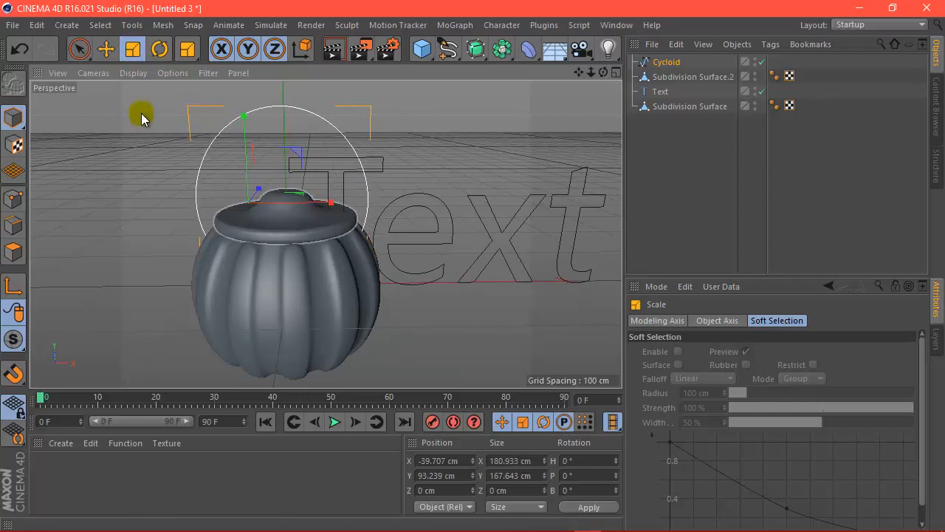
{"action": "key", "text": "e"}
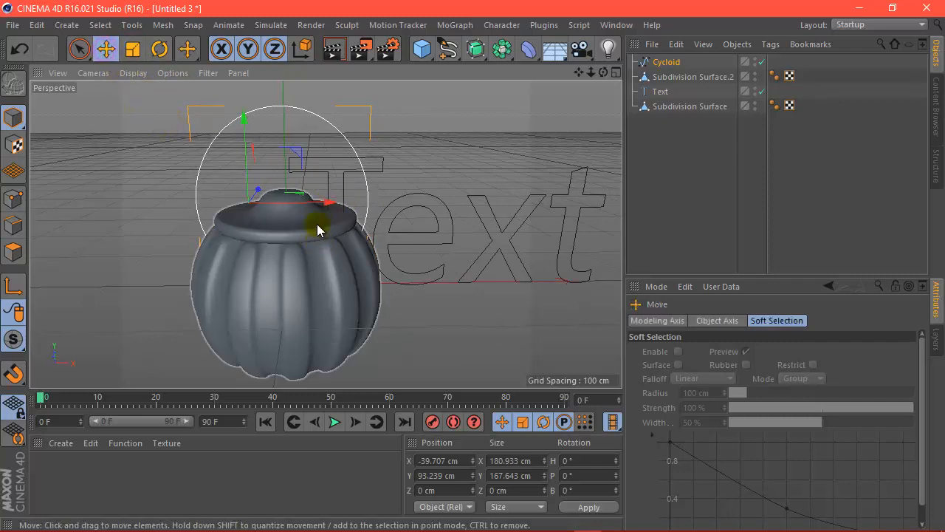
{"action": "left_click_drag", "start_coordinate": [327, 202], "coordinate": [328, 207]}
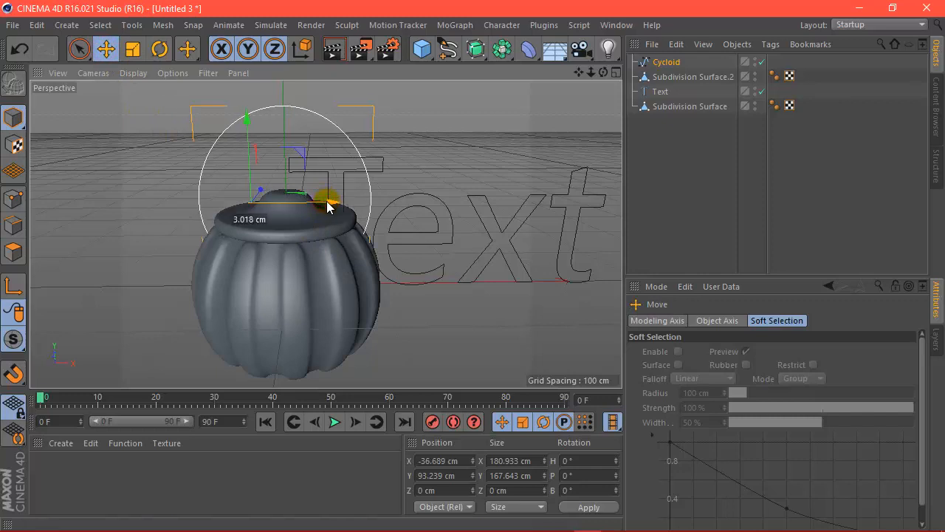
View the pot and its arc from a lower angle and render the view
{"action": "left_click_drag", "start_coordinate": [603, 73], "coordinate": [375, 254]}
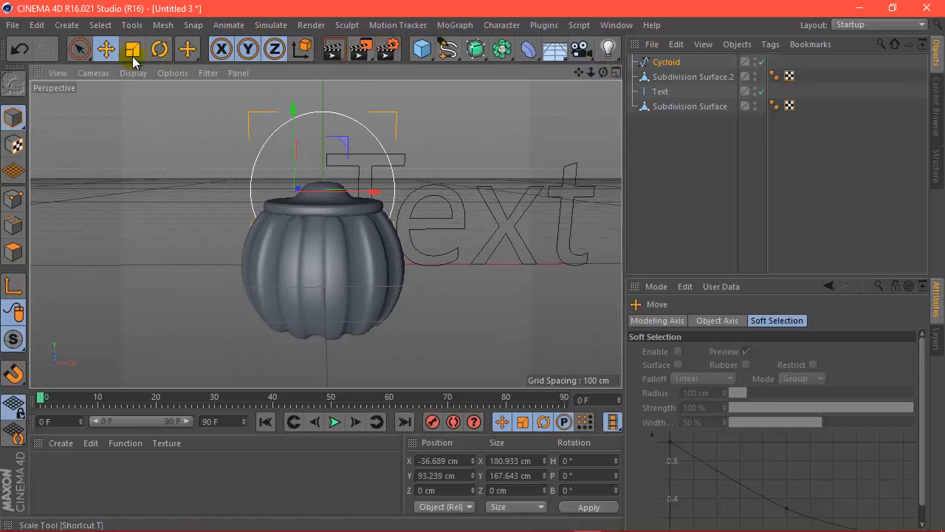
{"action": "left_click", "coordinate": [345, 54]}
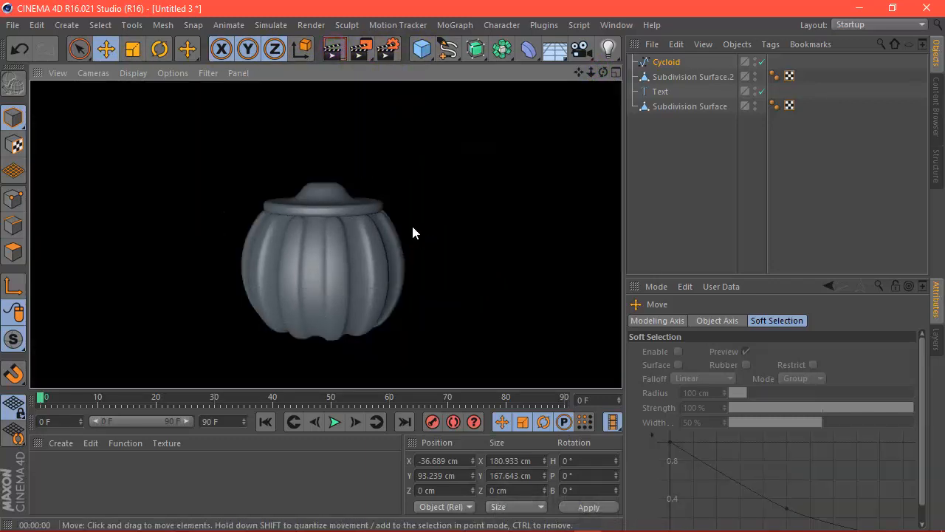
Add a circle spline with a radius of 3 cm as the handle's profile
{"action": "left_click", "coordinate": [413, 233]}
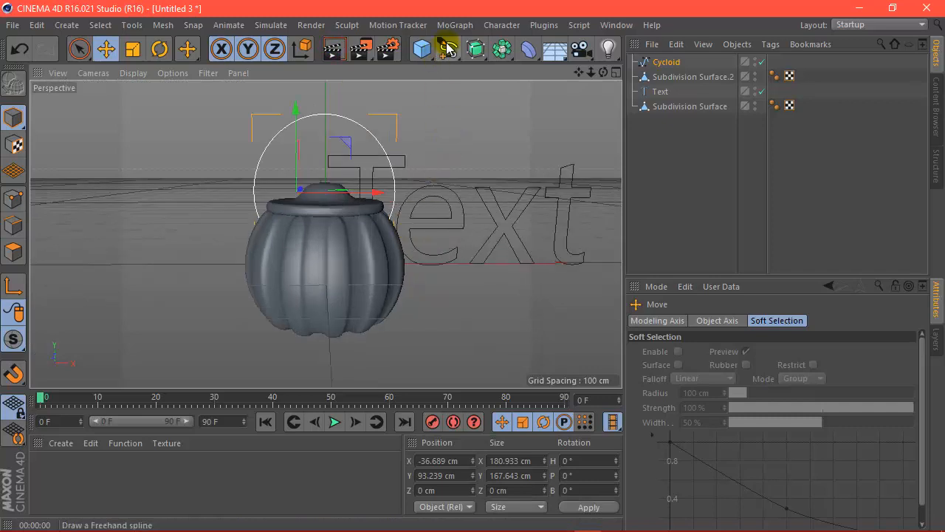
{"action": "left_click_drag", "start_coordinate": [449, 48], "coordinate": [553, 122]}
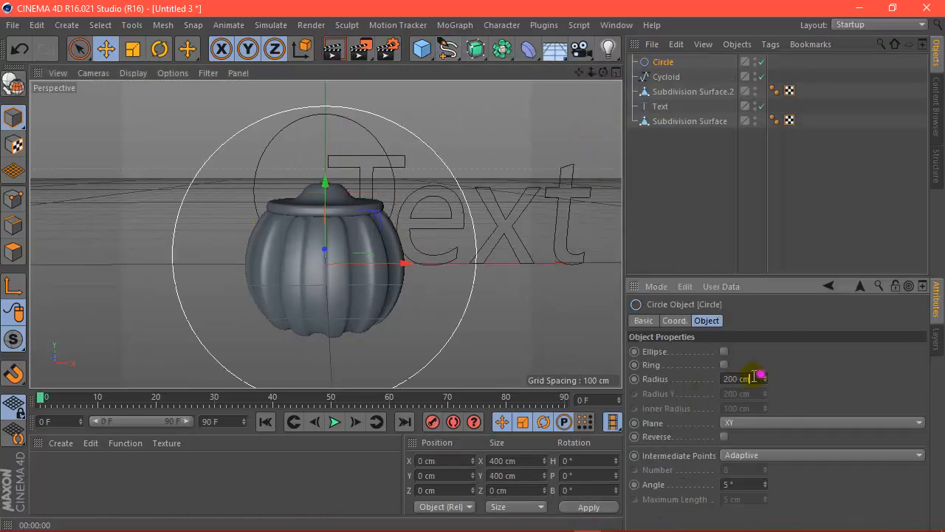
{"action": "key", "text": "Return"}
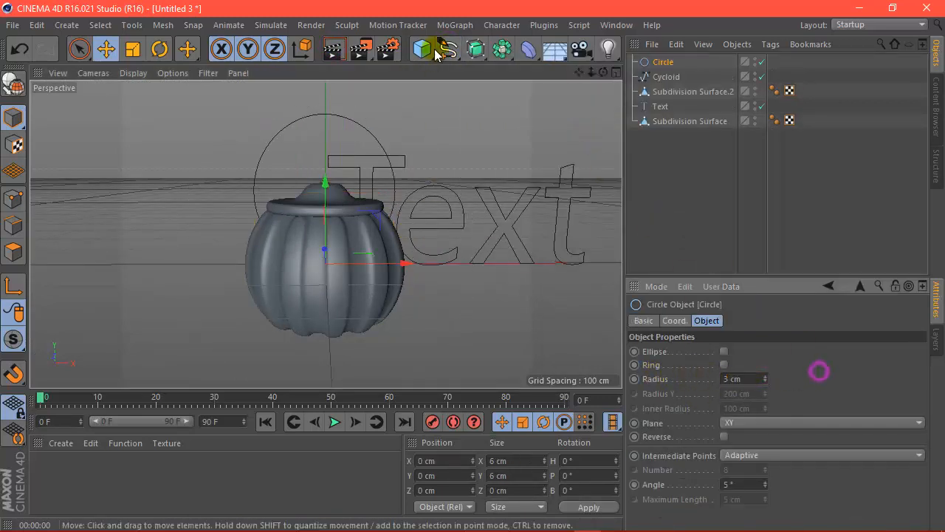
Sweep the circle along the cycloid arc to form the pot's handle and render the view
{"action": "left_click_drag", "start_coordinate": [492, 47], "coordinate": [532, 123]}
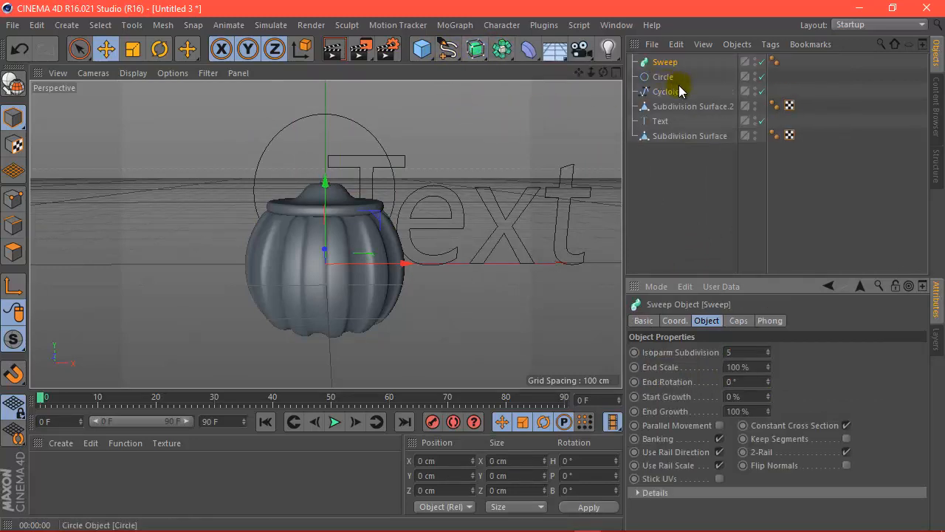
{"action": "left_click_drag", "start_coordinate": [690, 79], "coordinate": [655, 92]}
{"action": "left_click_drag", "start_coordinate": [663, 77], "coordinate": [660, 68]}
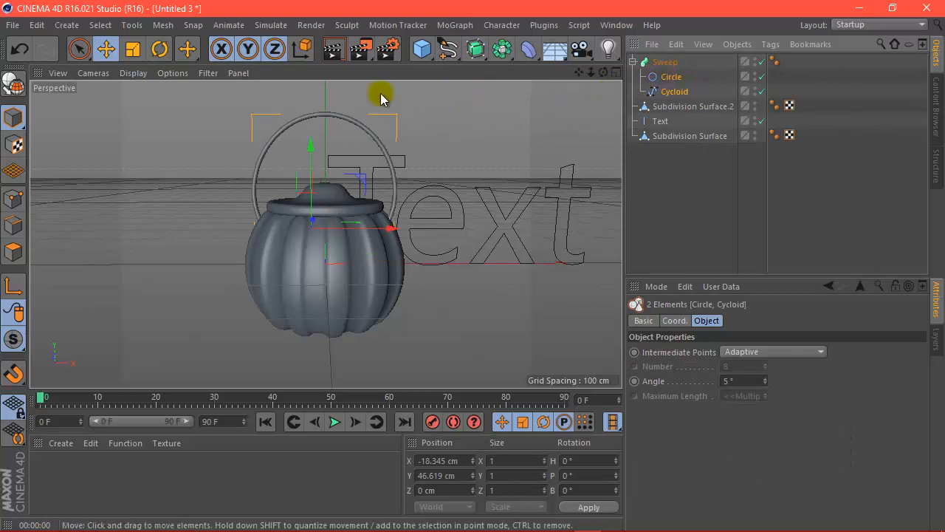
{"action": "left_click", "coordinate": [334, 48]}
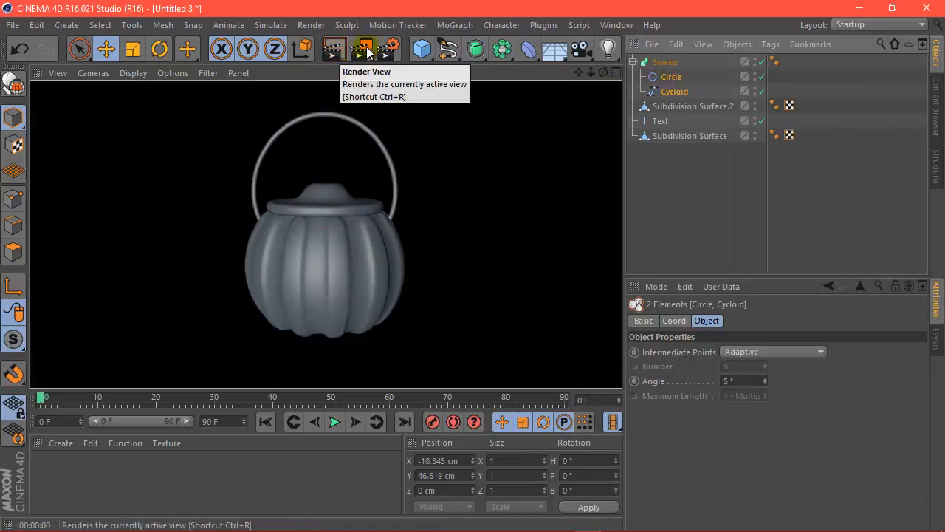
Set the handle's circle profile radius to 2 cm and render the view
{"action": "left_click", "coordinate": [671, 76]}
{"action": "double_click", "coordinate": [748, 377]}
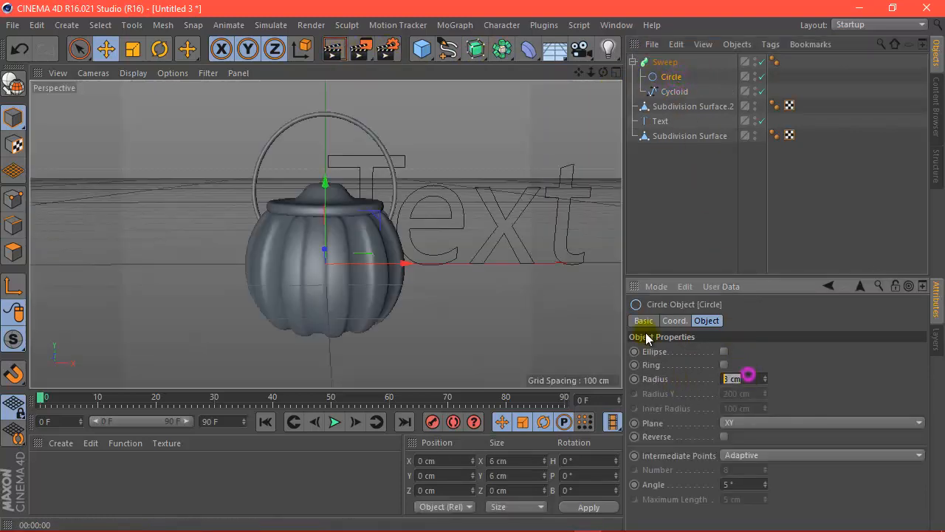
{"action": "left_click", "coordinate": [332, 48]}
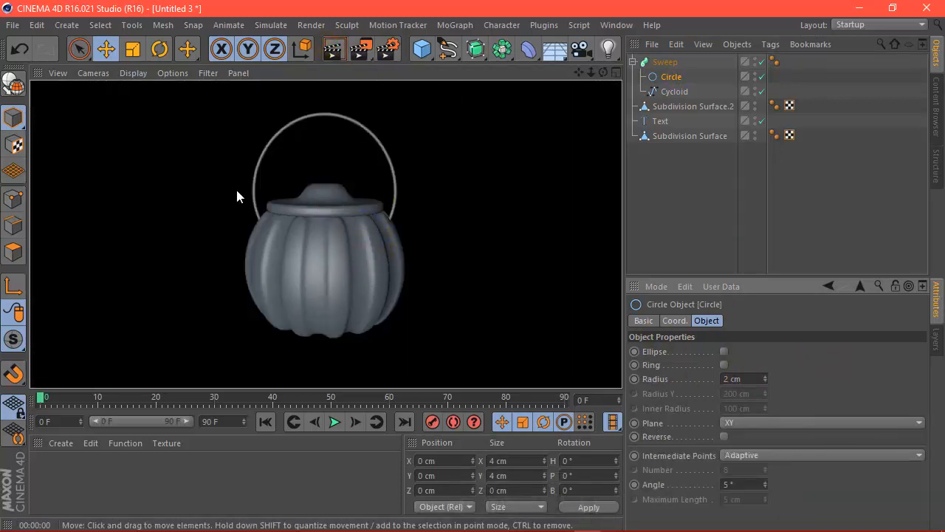
Merge the face halloween Illustrator artwork into the project at scale 1 centimeter with its splines grouped
{"action": "left_click", "coordinate": [13, 25]}
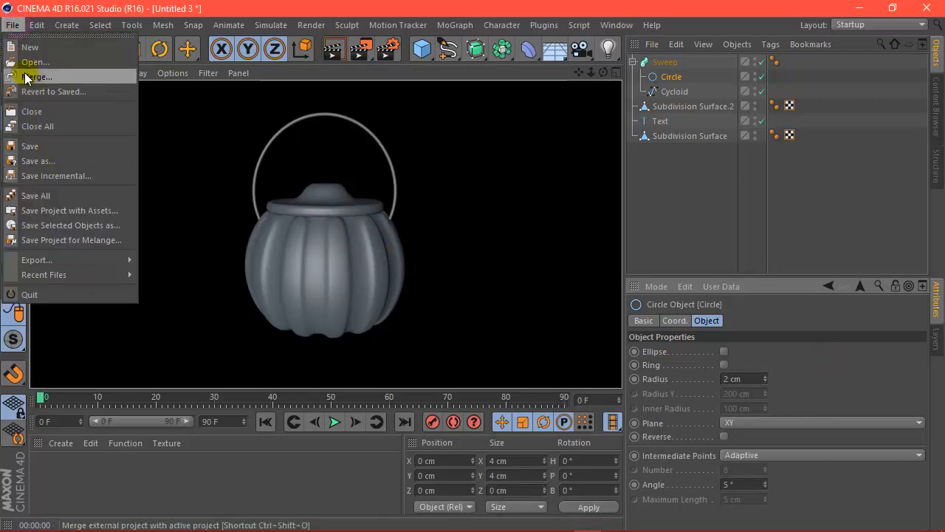
{"action": "left_click", "coordinate": [67, 77]}
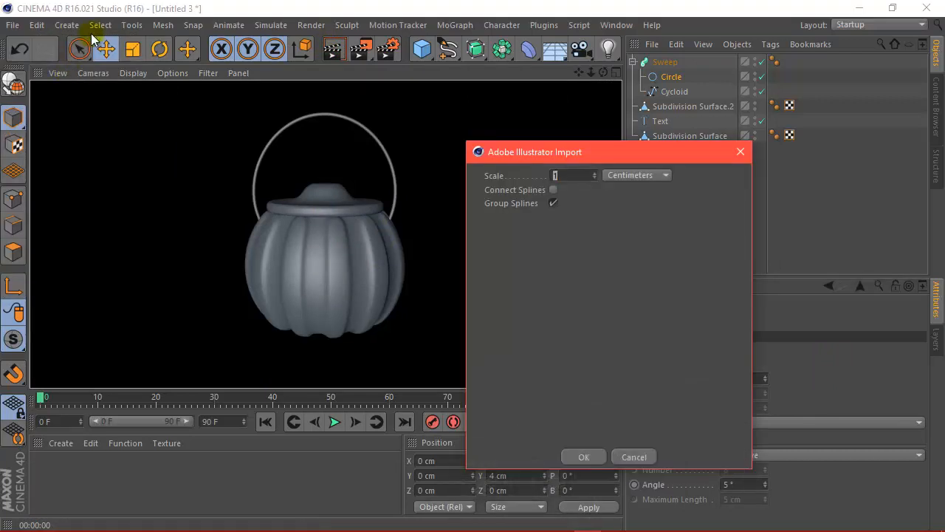
{"action": "left_click", "coordinate": [579, 455]}
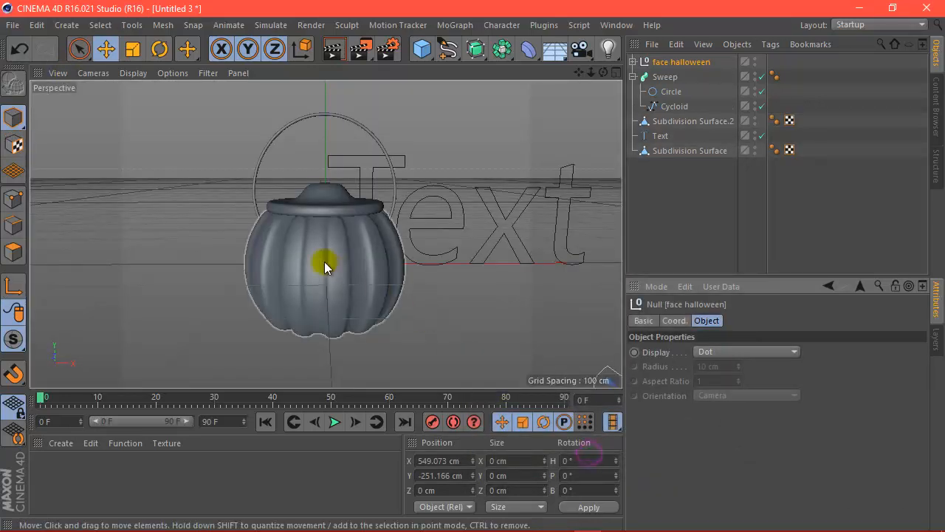
Raise the imported face group to about -78.9 cm in Y
{"action": "scroll", "coordinate": [413, 234], "scroll_direction": "down", "scroll_amount": 4}
{"action": "scroll", "coordinate": [568, 309], "scroll_direction": "up", "scroll_amount": 2}
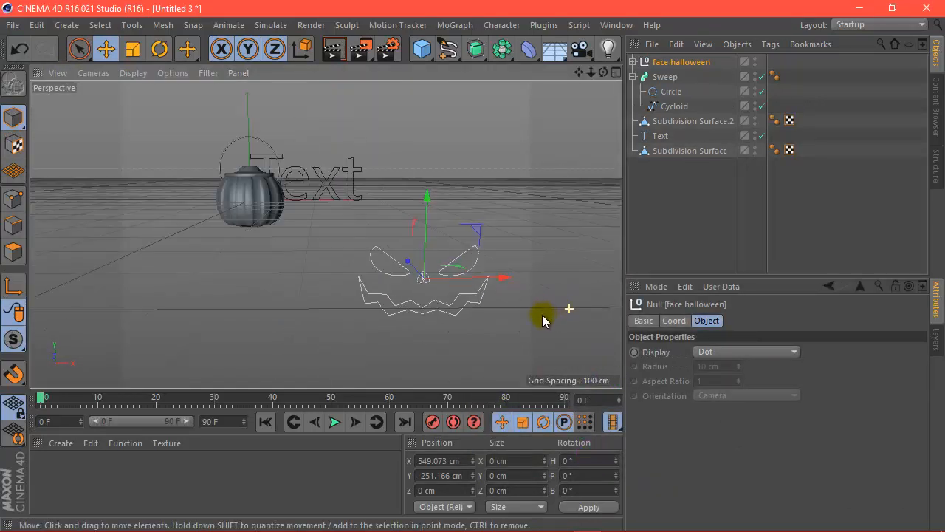
{"action": "left_click_drag", "start_coordinate": [426, 218], "coordinate": [426, 163]}
Examine which part of the face each path in the face halloween group forms
{"action": "scroll", "coordinate": [443, 229], "scroll_direction": "up", "scroll_amount": 8}
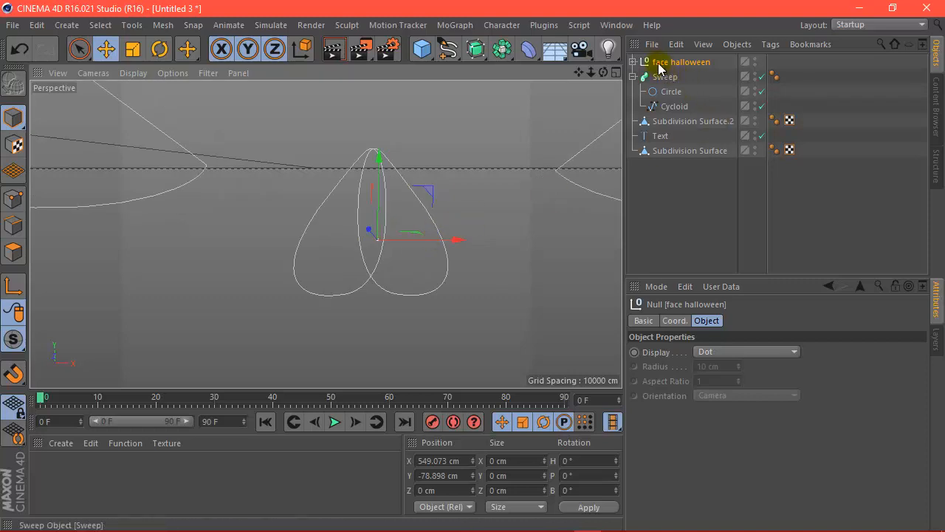
{"action": "left_click", "coordinate": [633, 62]}
{"action": "left_click", "coordinate": [671, 135]}
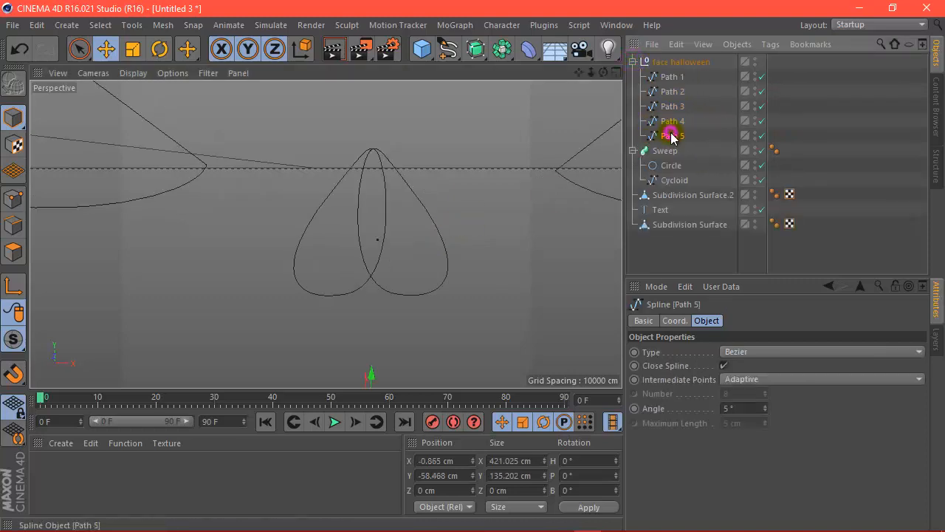
{"action": "left_click", "coordinate": [668, 122]}
{"action": "left_click", "coordinate": [666, 109]}
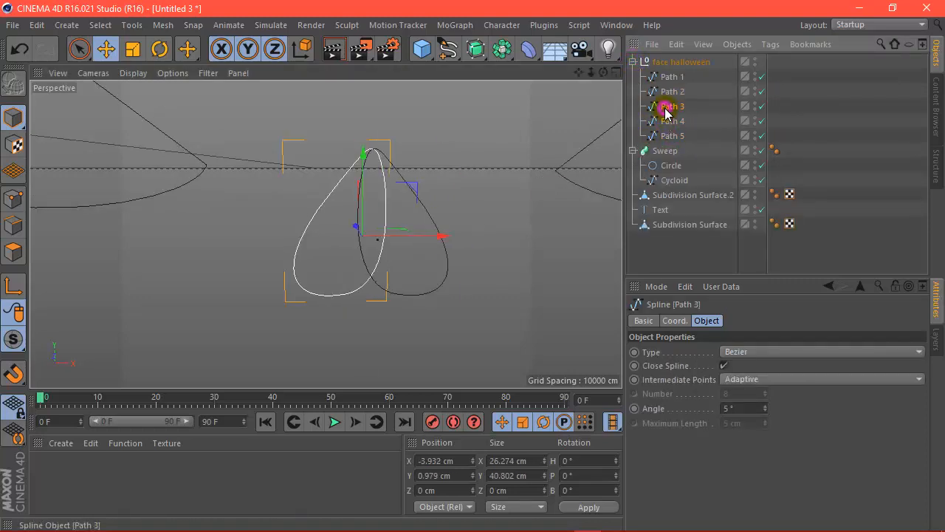
{"action": "left_click", "coordinate": [669, 93]}
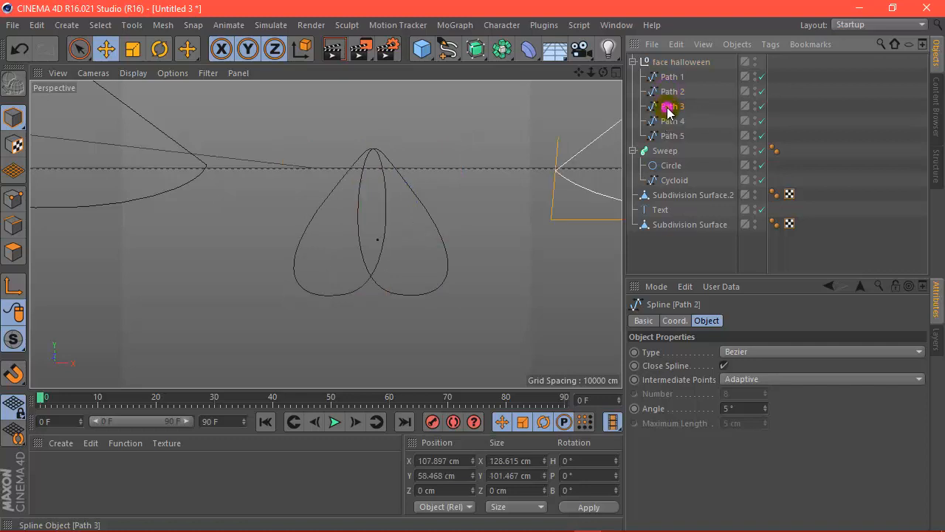
{"action": "left_click", "coordinate": [667, 109]}
{"action": "scroll", "coordinate": [416, 201], "scroll_direction": "down", "scroll_amount": 5}
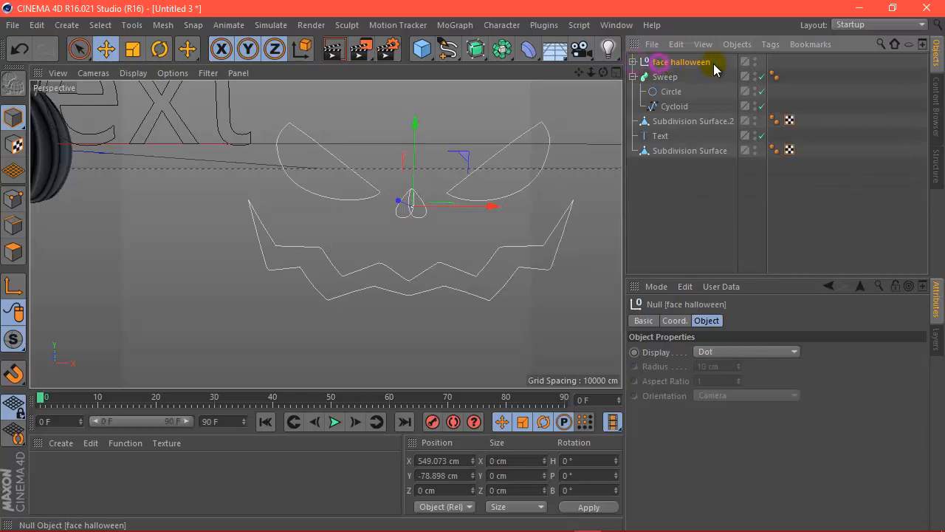
Connect the face halloween group and all its child paths into a single spline, deleting the originals
{"action": "left_click", "coordinate": [734, 44]}
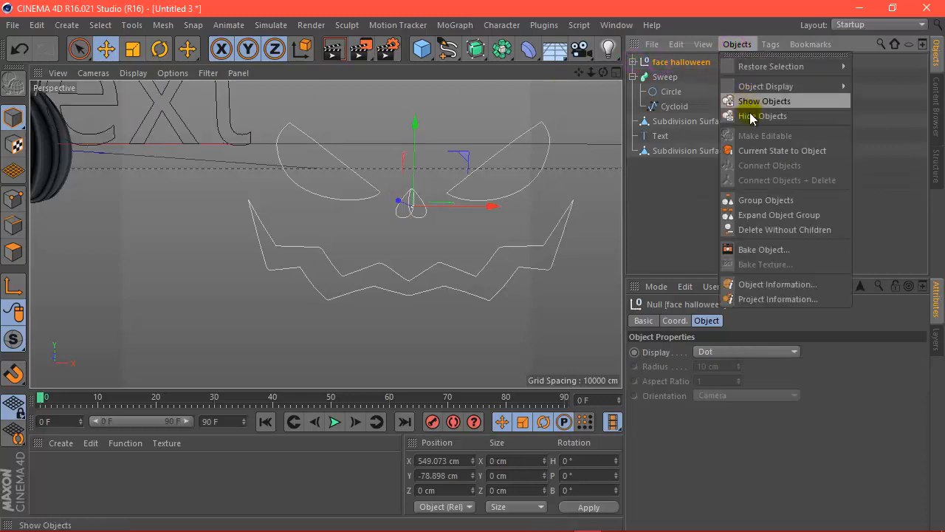
{"action": "left_click", "coordinate": [570, 74]}
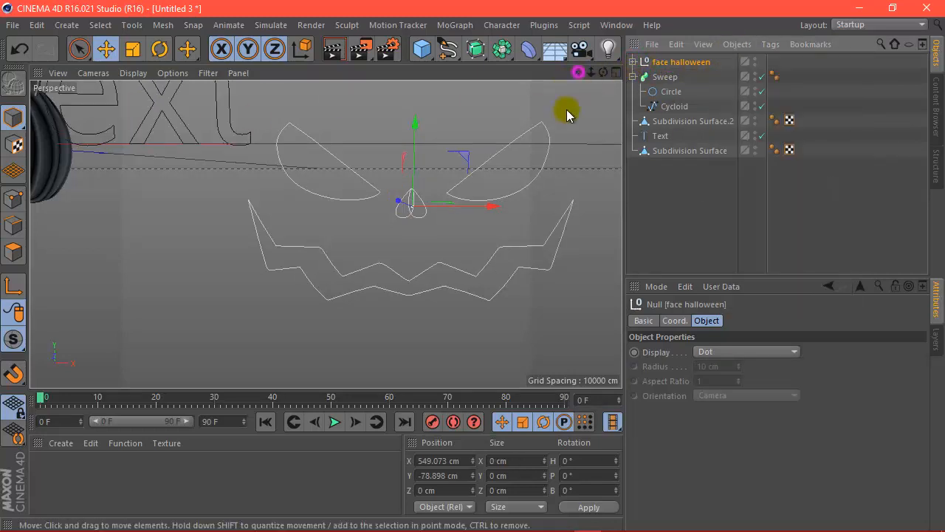
{"action": "left_click", "coordinate": [675, 45]}
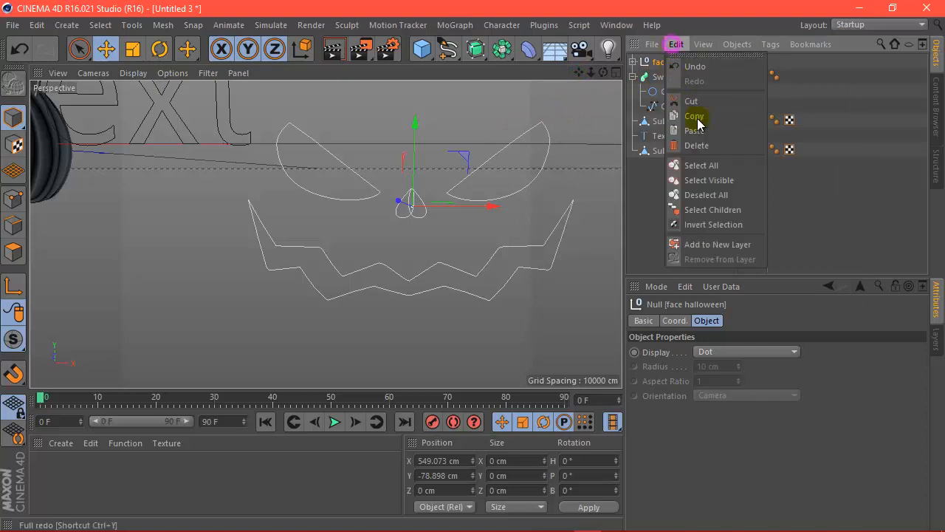
{"action": "left_click", "coordinate": [733, 211]}
{"action": "left_click", "coordinate": [737, 45]}
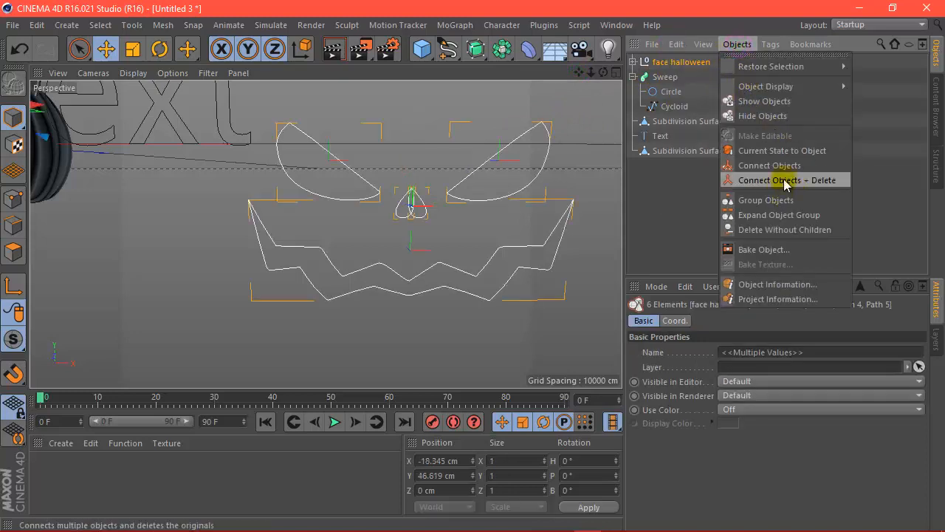
{"action": "left_click", "coordinate": [833, 180]}
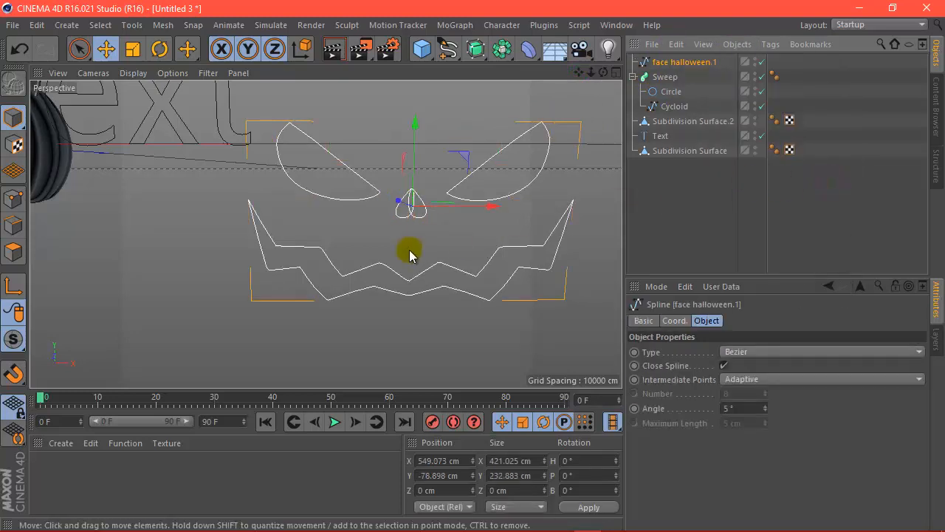
Raise the combined face spline to about -10.1 cm in Y
{"action": "key", "text": "h"}
{"action": "scroll", "coordinate": [411, 253], "scroll_direction": "down", "scroll_amount": 5}
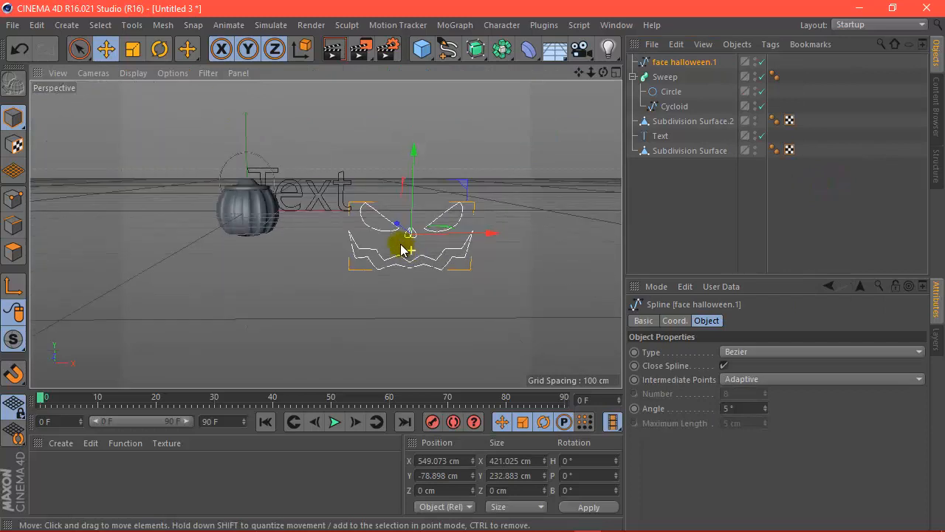
{"action": "left_click_drag", "start_coordinate": [414, 195], "coordinate": [415, 177]}
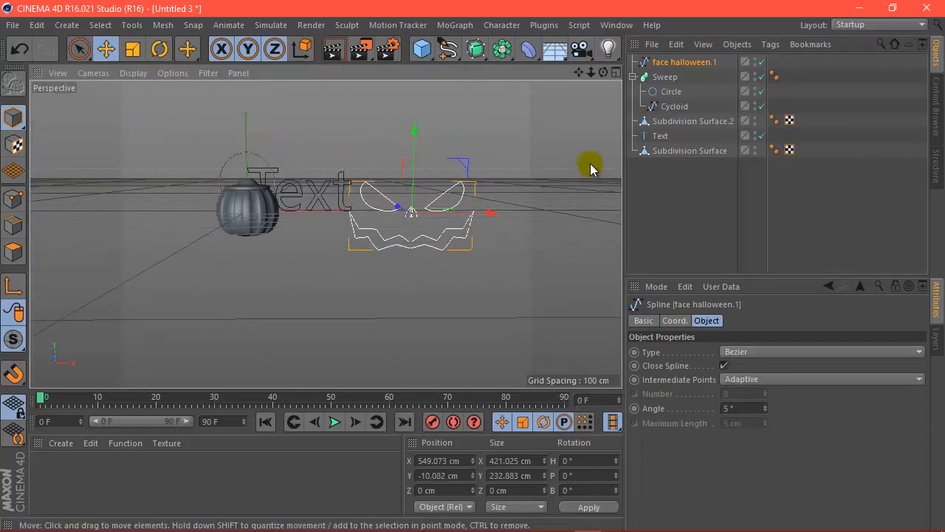
Scale the face spline uniformly to about 218.9 cm in X and 121.1 cm in Y in the front view
{"action": "left_click", "coordinate": [616, 72]}
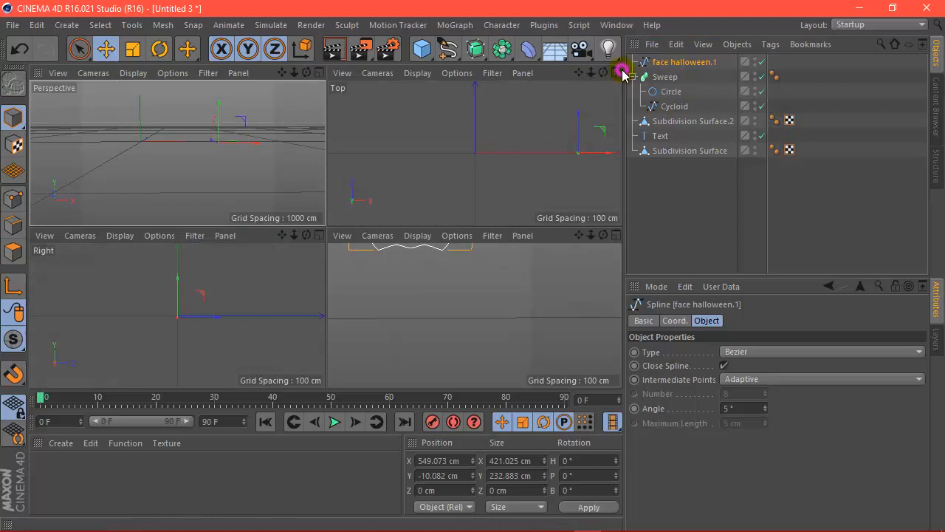
{"action": "left_click", "coordinate": [616, 236]}
{"action": "scroll", "coordinate": [398, 262], "scroll_direction": "down", "scroll_amount": 4}
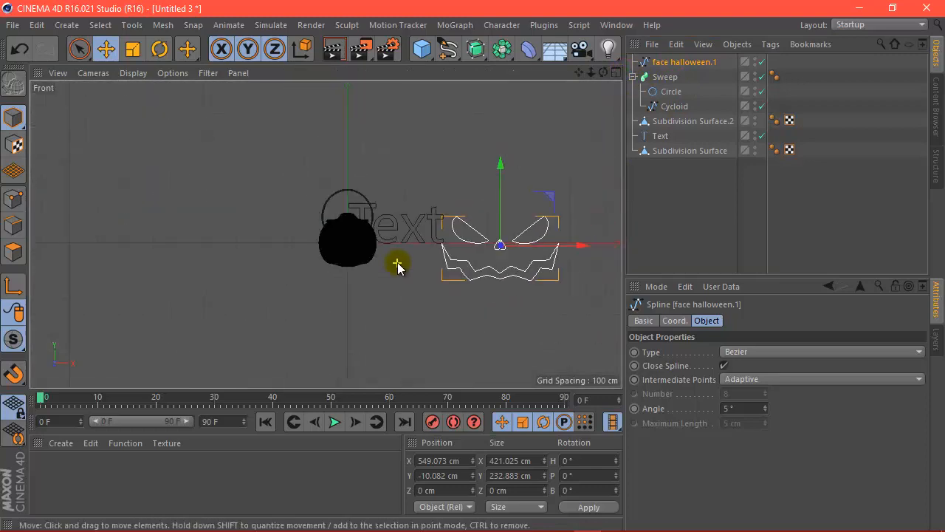
{"action": "left_click", "coordinate": [133, 48]}
{"action": "left_click_drag", "start_coordinate": [526, 179], "coordinate": [250, 245]}
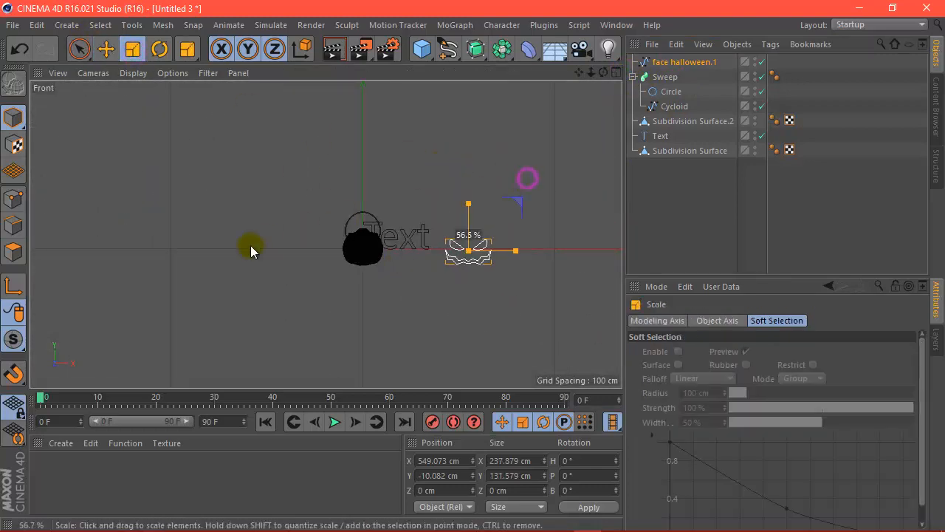
Move the face spline in front of the pot, to about 5.6 cm in X, 2.5 cm in Y and -133.2 cm in Z
{"action": "left_click", "coordinate": [106, 49]}
{"action": "scroll", "coordinate": [323, 221], "scroll_direction": "up", "scroll_amount": 2}
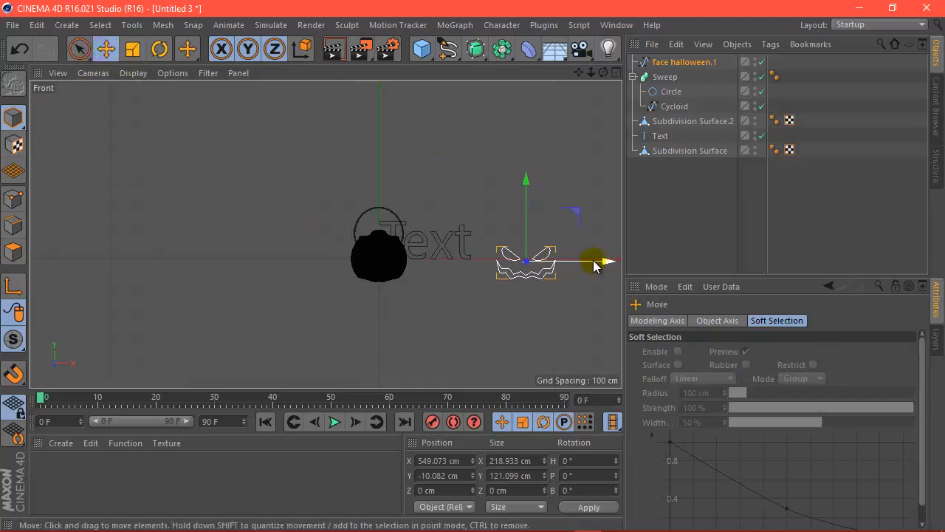
{"action": "left_click_drag", "start_coordinate": [597, 260], "coordinate": [460, 270]}
{"action": "scroll", "coordinate": [449, 270], "scroll_direction": "up", "scroll_amount": 3}
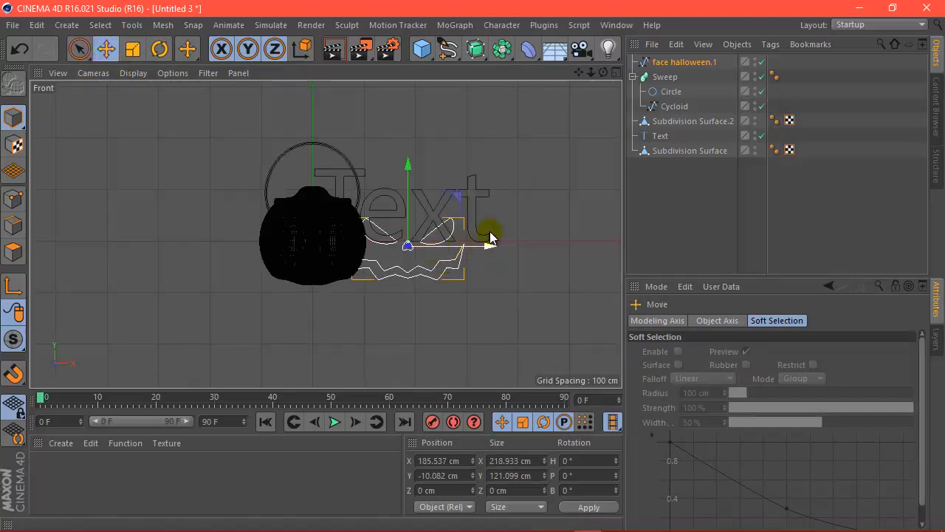
{"action": "left_click", "coordinate": [616, 72]}
{"action": "left_click_drag", "start_coordinate": [215, 316], "coordinate": [196, 306]}
{"action": "left_click_drag", "start_coordinate": [559, 321], "coordinate": [508, 326]}
{"action": "left_click", "coordinate": [616, 235]}
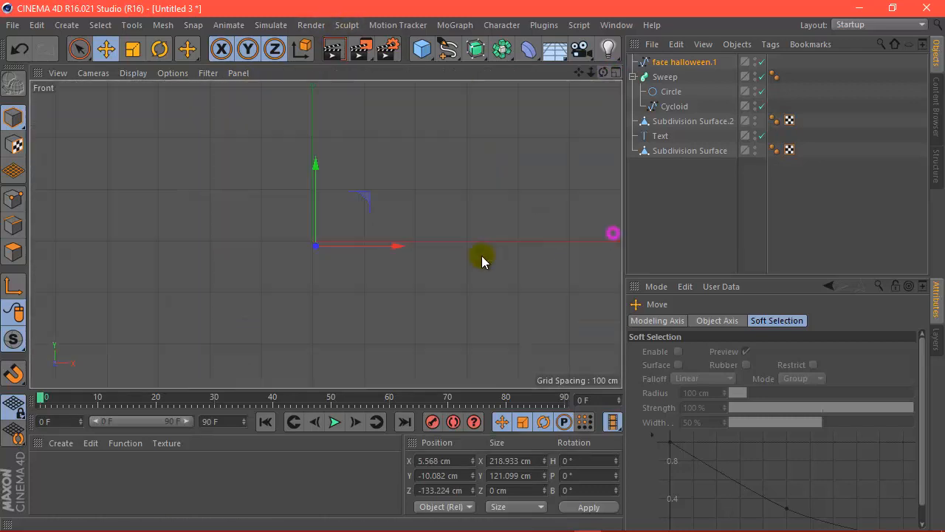
{"action": "scroll", "coordinate": [325, 193], "scroll_direction": "up", "scroll_amount": 3}
{"action": "left_click_drag", "start_coordinate": [325, 193], "coordinate": [323, 184]}
Shrink the face spline to about 154.6 by 85.5 cm and centre it on the pot at about -1.8 cm in X
{"action": "left_click", "coordinate": [133, 48]}
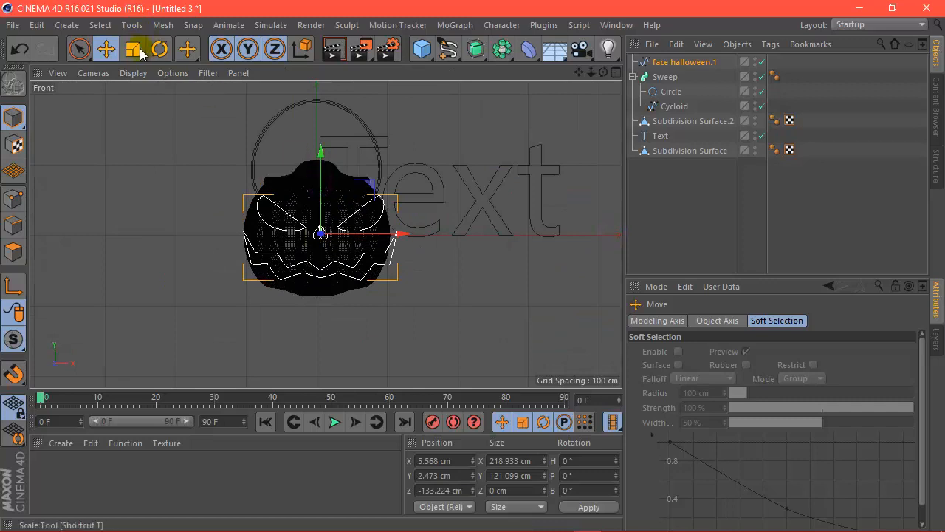
{"action": "left_click_drag", "start_coordinate": [484, 200], "coordinate": [307, 235]}
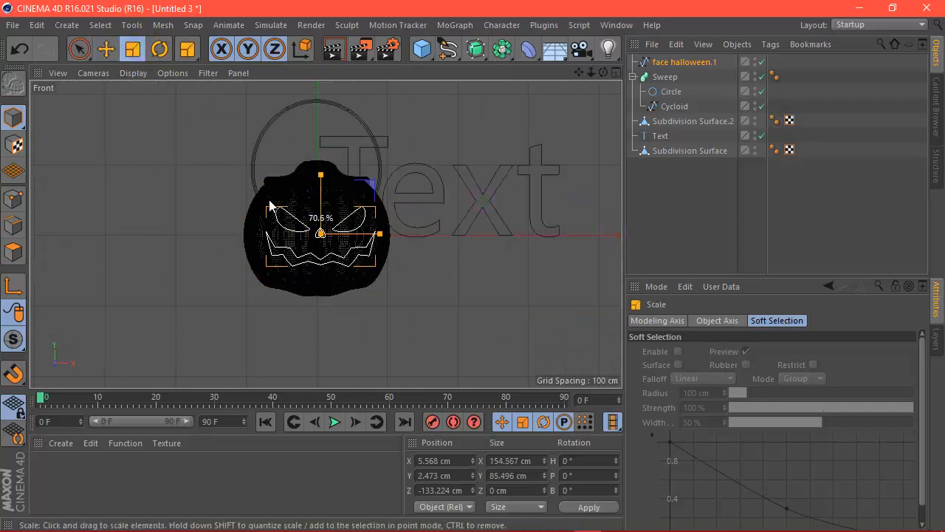
{"action": "left_click", "coordinate": [106, 49]}
{"action": "left_click_drag", "start_coordinate": [399, 238], "coordinate": [394, 238]}
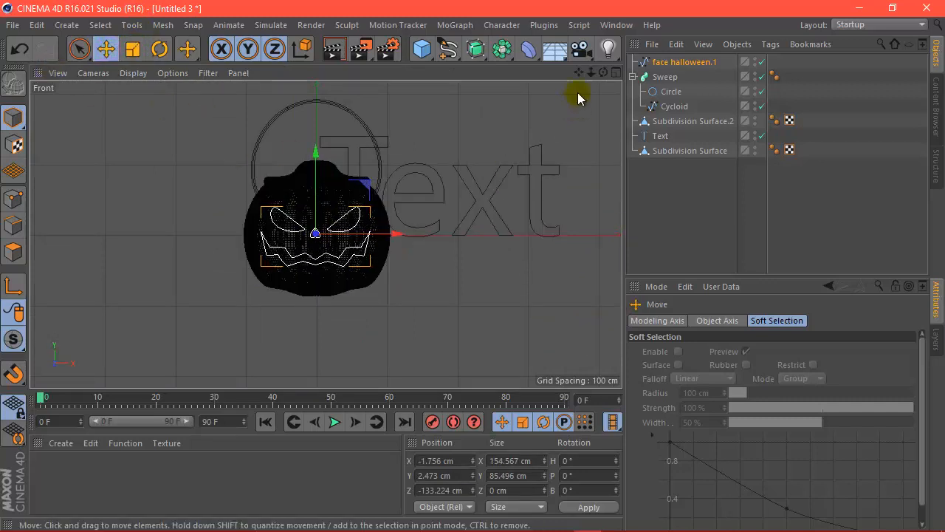
{"action": "left_click", "coordinate": [616, 73]}
{"action": "left_click", "coordinate": [318, 73]}
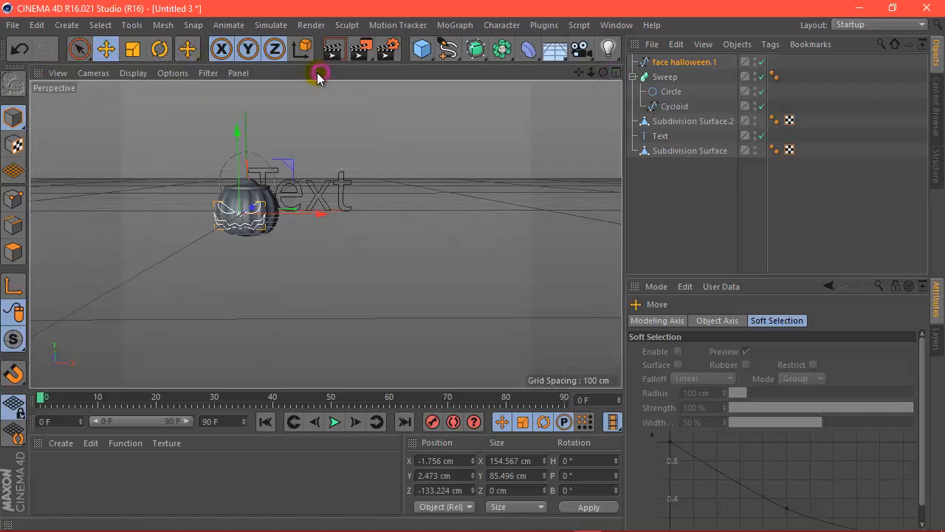
{"action": "scroll", "coordinate": [214, 205], "scroll_direction": "up", "scroll_amount": 3}
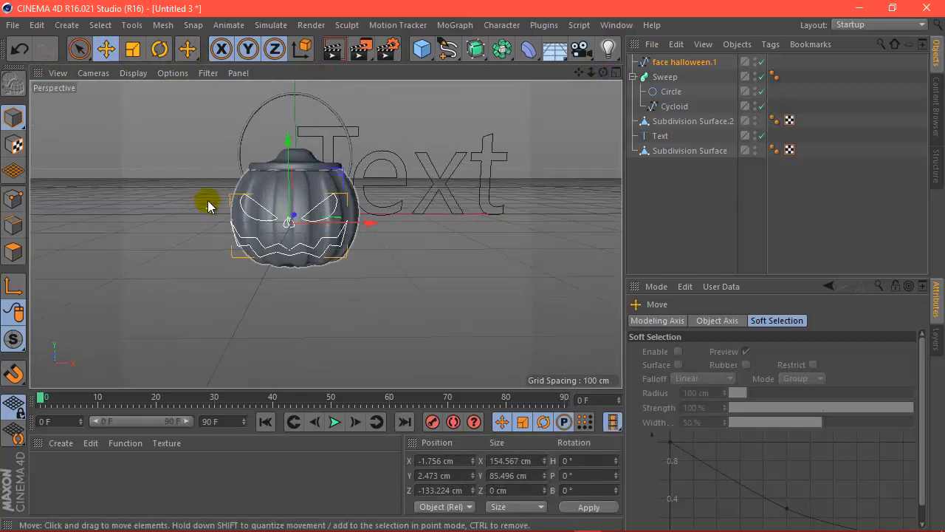
Raise the face spline to about 14.1 cm in Y and scale it down to about 118.2 by 65.4 cm
{"action": "scroll", "coordinate": [258, 212], "scroll_direction": "up", "scroll_amount": 2}
{"action": "left_click_drag", "start_coordinate": [296, 190], "coordinate": [305, 168]}
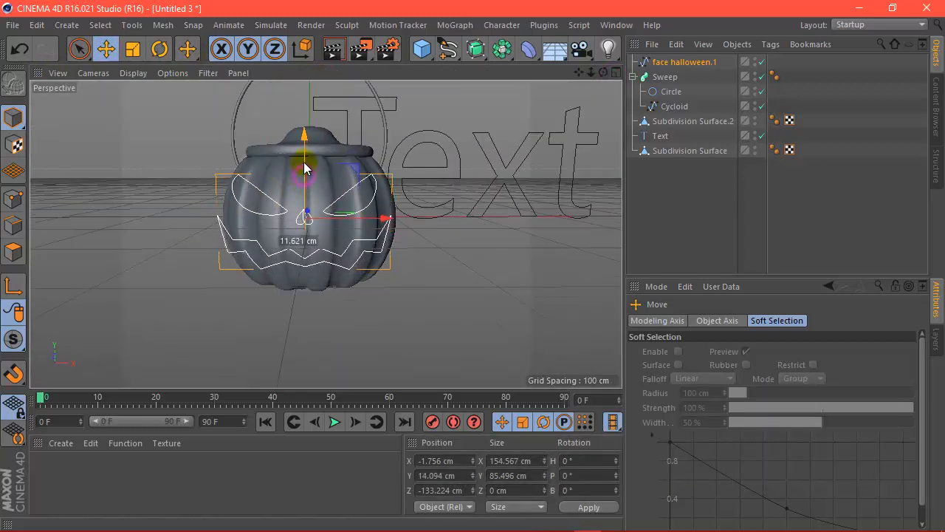
{"action": "left_click", "coordinate": [133, 48]}
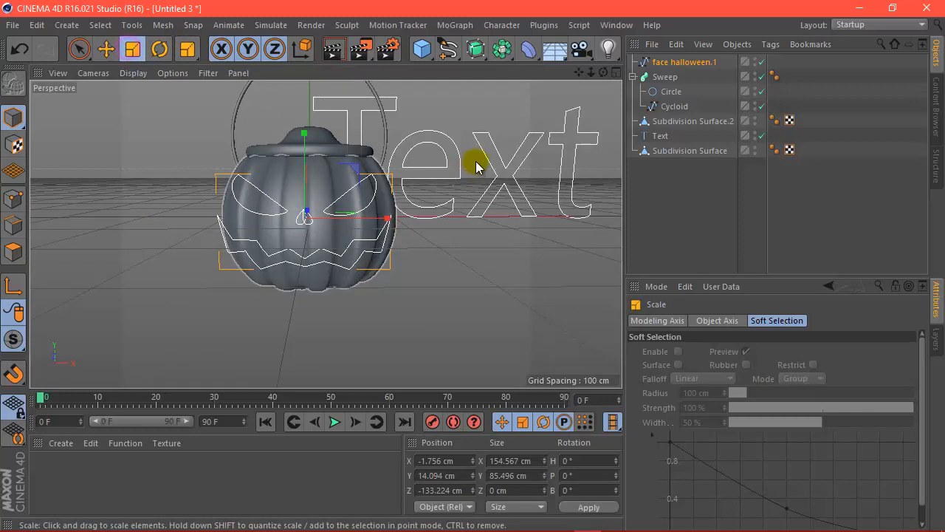
{"action": "left_click_drag", "start_coordinate": [436, 127], "coordinate": [339, 140]}
Extrude the face spline with a movement of 50 cm in Z
{"action": "left_click", "coordinate": [481, 51]}
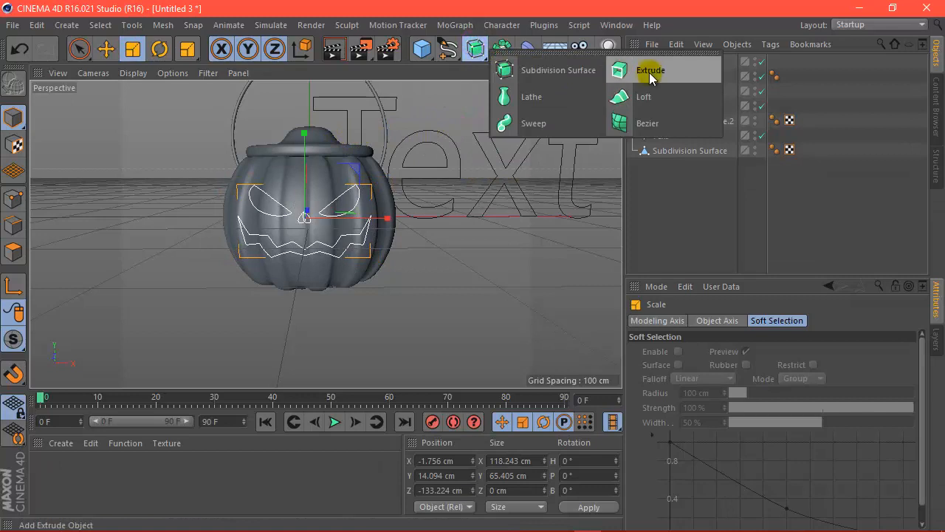
{"action": "left_click", "coordinate": [648, 68]}
{"action": "left_click", "coordinate": [665, 78]}
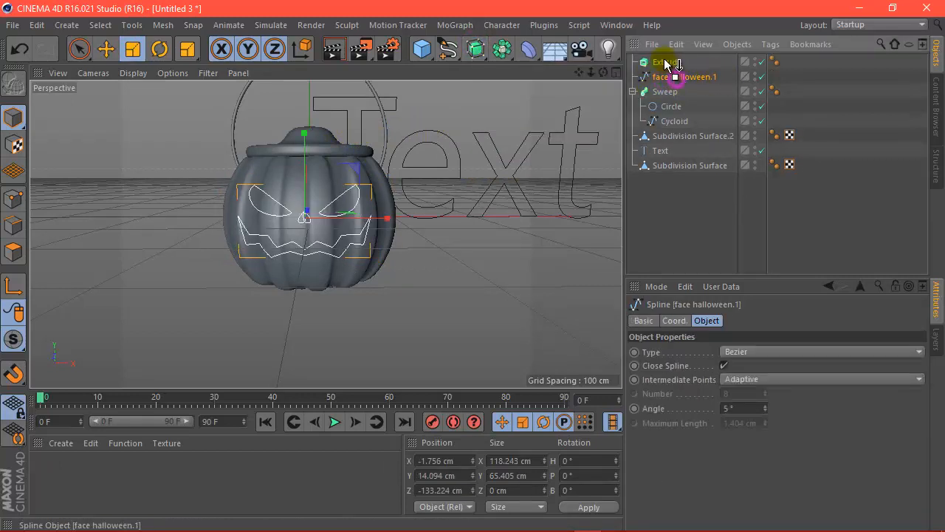
{"action": "left_click_drag", "start_coordinate": [668, 67], "coordinate": [668, 70]}
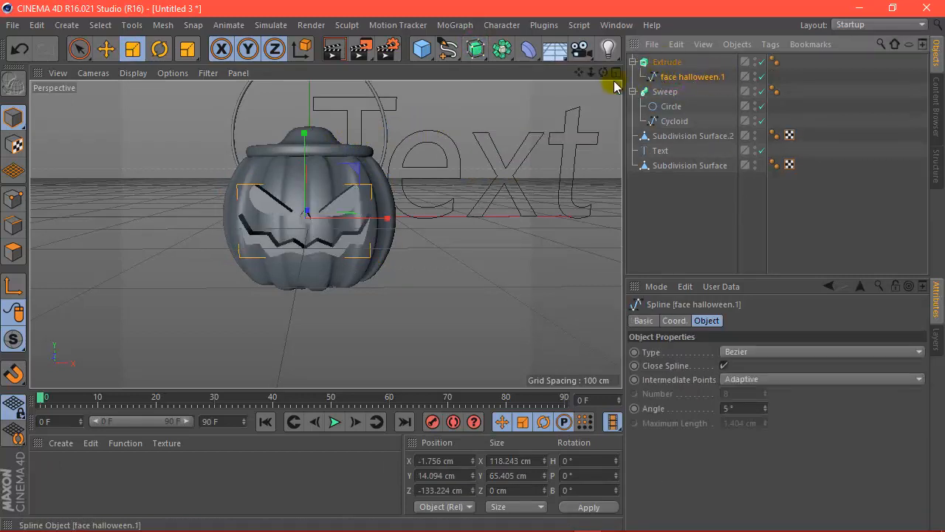
{"action": "left_click", "coordinate": [661, 62]}
{"action": "left_click", "coordinate": [854, 350]}
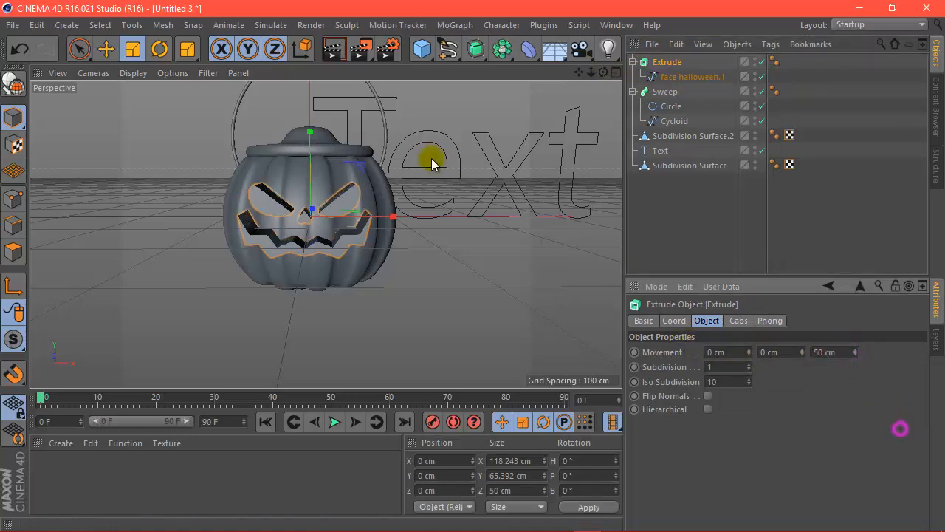
Make the face extrusion editable, select its children, and merge everything into one polygon object with Connect Objects + Delete
{"action": "left_click_drag", "start_coordinate": [603, 73], "coordinate": [472, 266]}
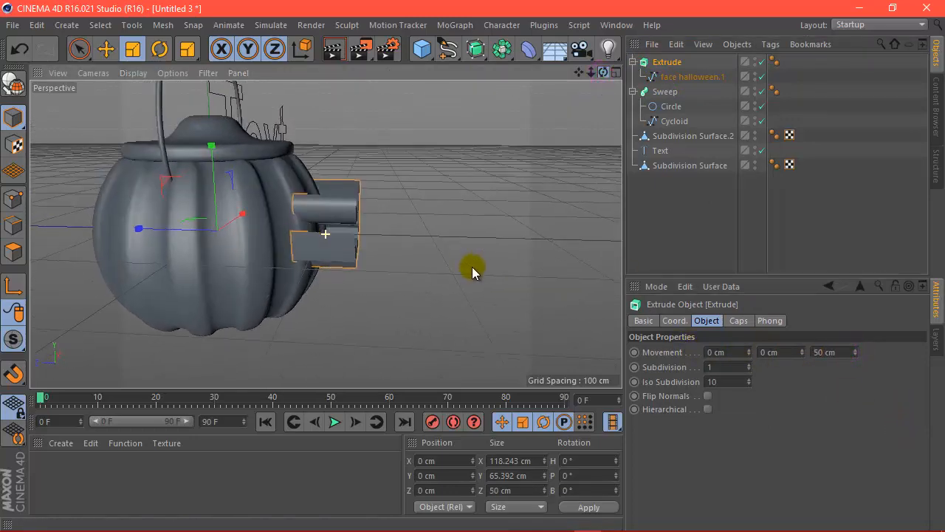
{"action": "left_click", "coordinate": [633, 62]}
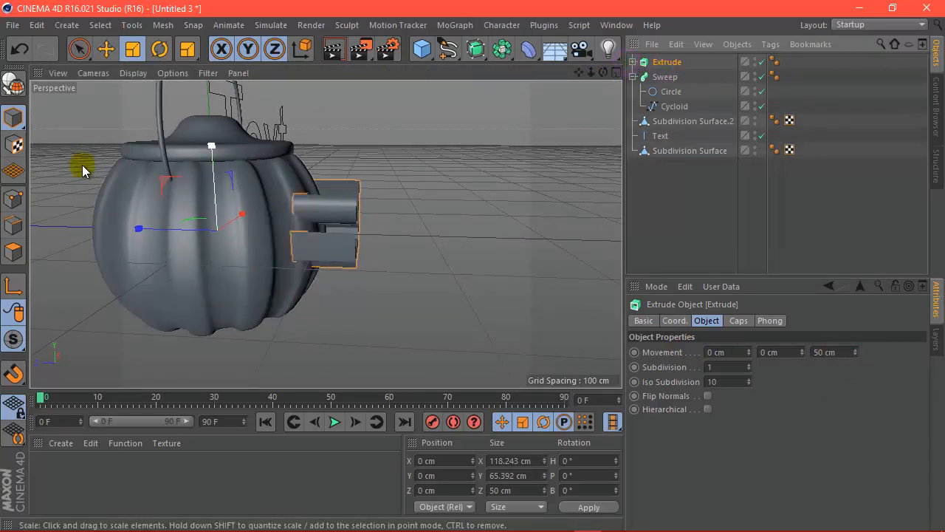
{"action": "left_click", "coordinate": [737, 44]}
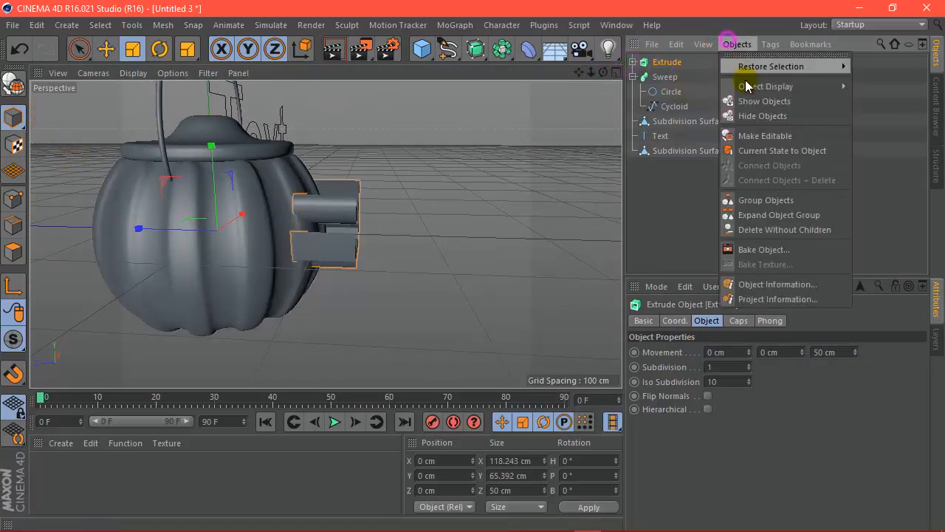
{"action": "left_click", "coordinate": [766, 136]}
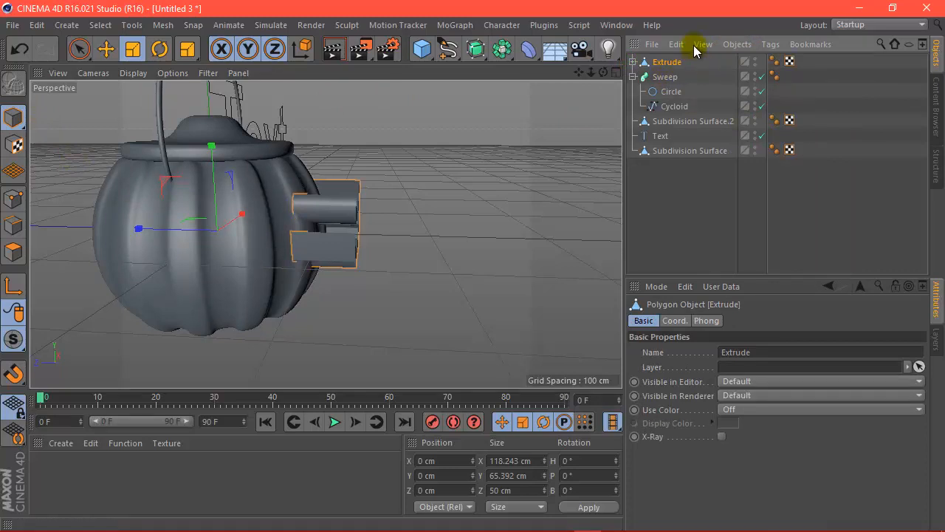
{"action": "left_click", "coordinate": [676, 44]}
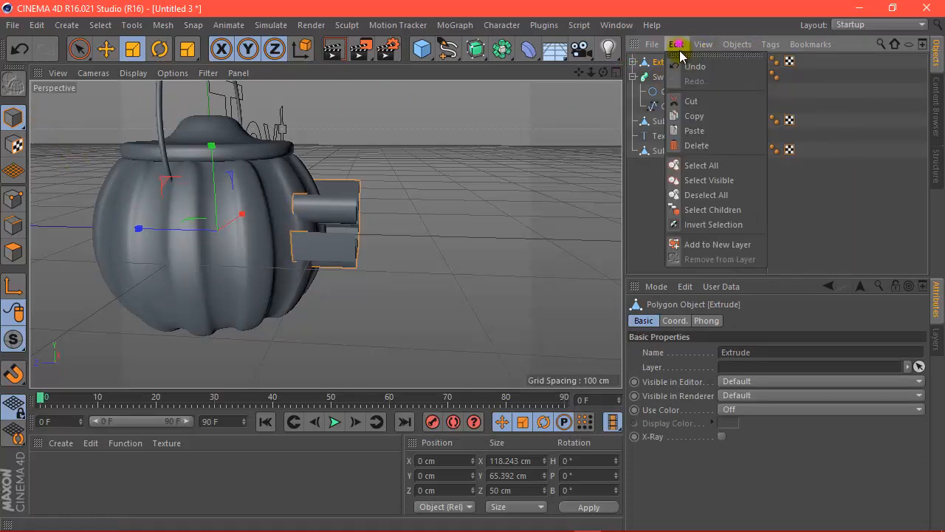
{"action": "left_click", "coordinate": [728, 210]}
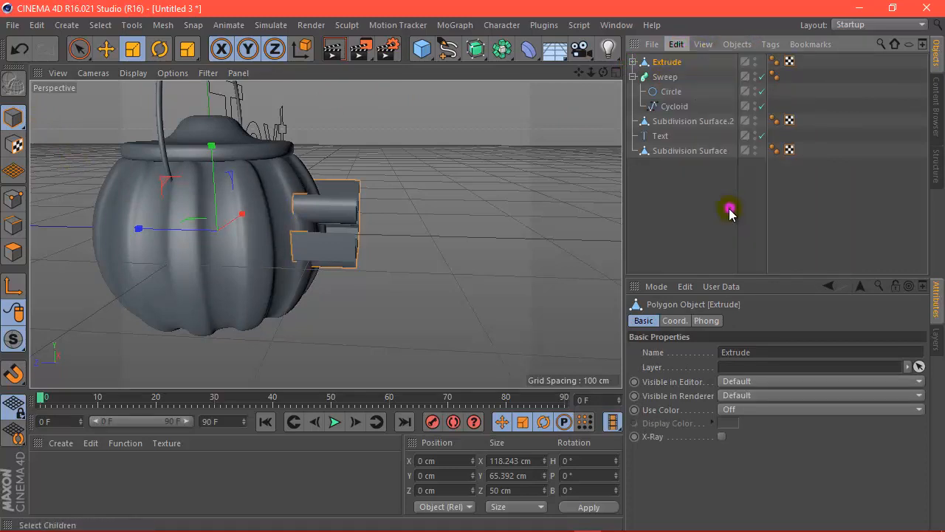
{"action": "left_click", "coordinate": [733, 46]}
{"action": "left_click", "coordinate": [802, 180]}
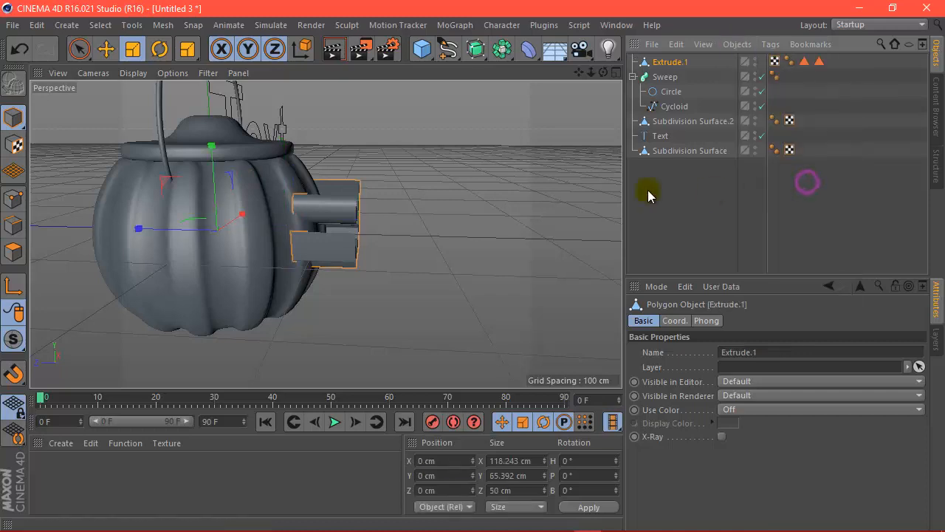
Push the extruded face back into the pot's front wall, to about 24.1 cm in Z
{"action": "scroll", "coordinate": [213, 260], "scroll_direction": "up", "scroll_amount": 2}
{"action": "left_click", "coordinate": [106, 49]}
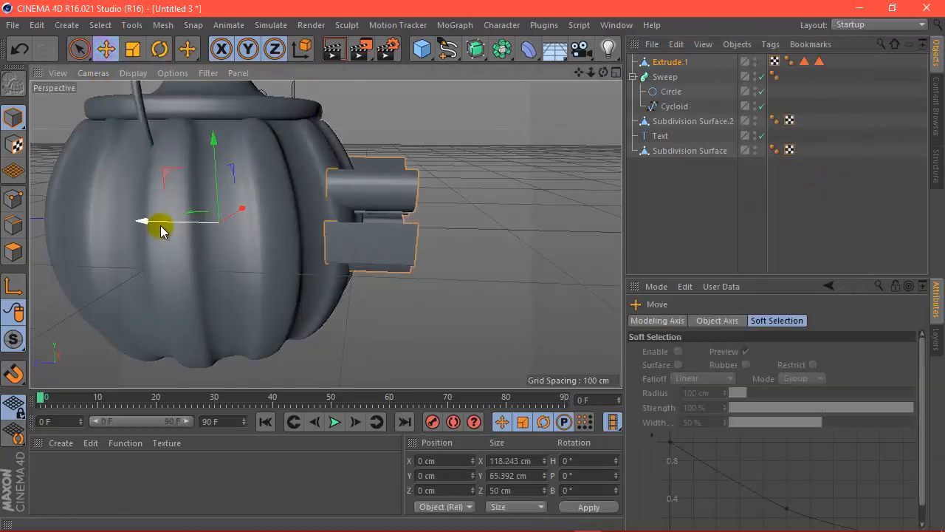
{"action": "left_click_drag", "start_coordinate": [158, 224], "coordinate": [175, 204]}
{"action": "left_click_drag", "start_coordinate": [604, 72], "coordinate": [553, 91]}
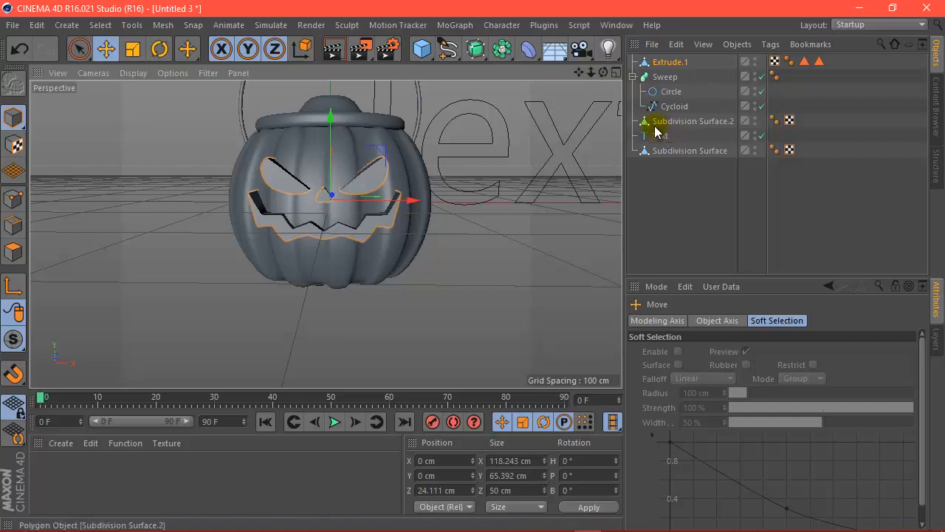
Rename the pot body as pumpkin and the merged face extrusion as face
{"action": "left_click", "coordinate": [688, 150]}
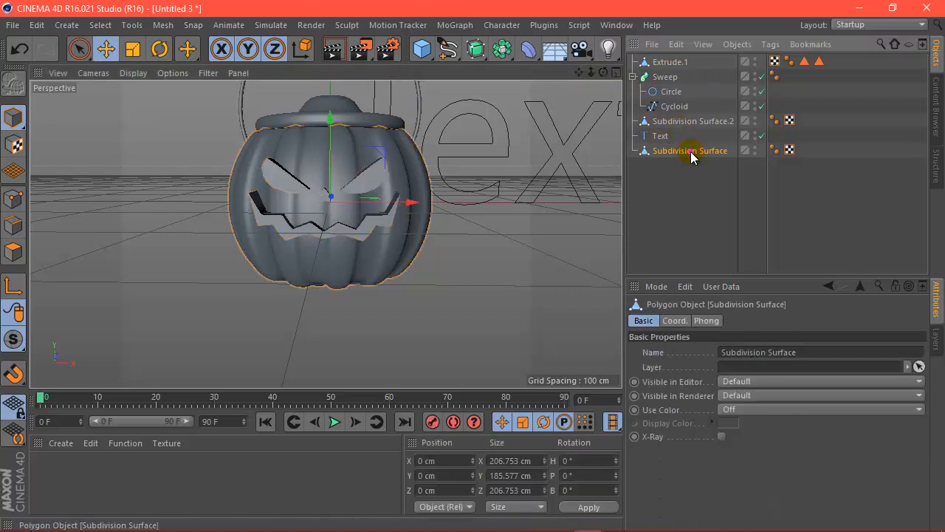
{"action": "double_click", "coordinate": [691, 151]}
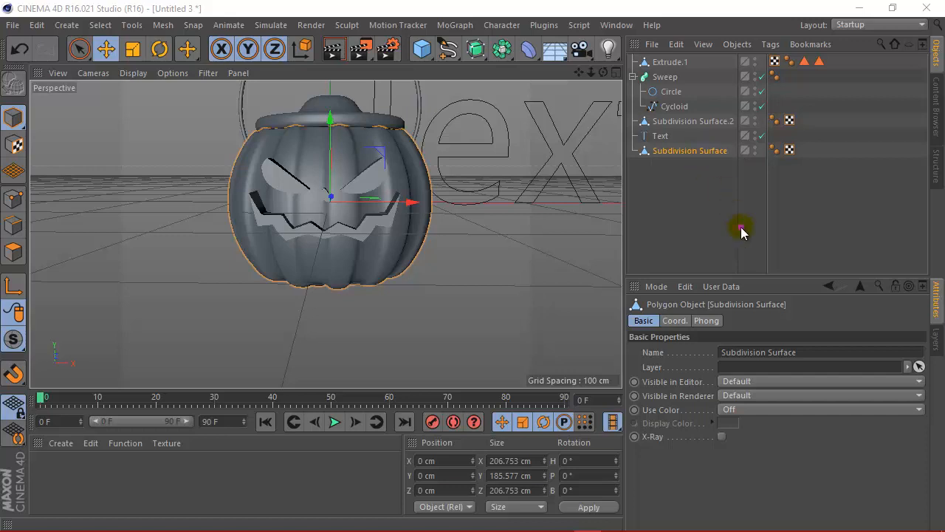
{"action": "double_click", "coordinate": [667, 63]}
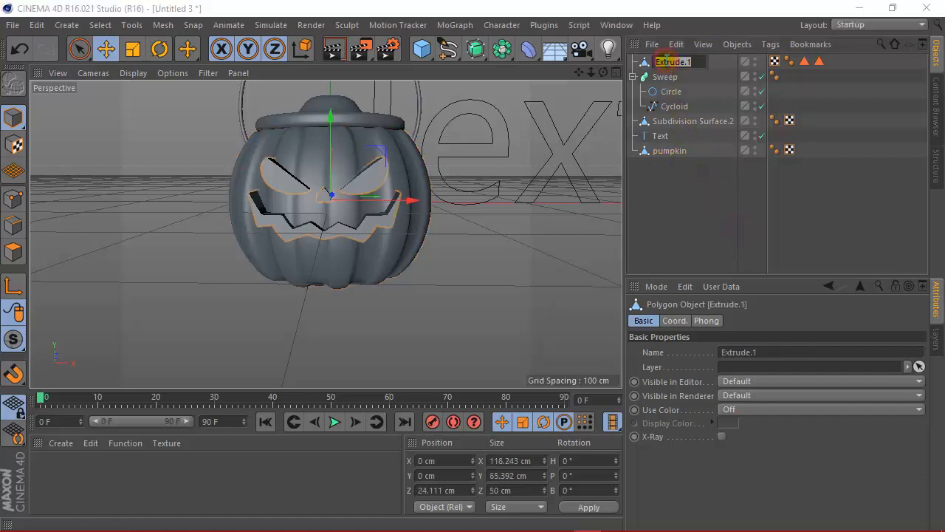
{"action": "left_click", "coordinate": [716, 210]}
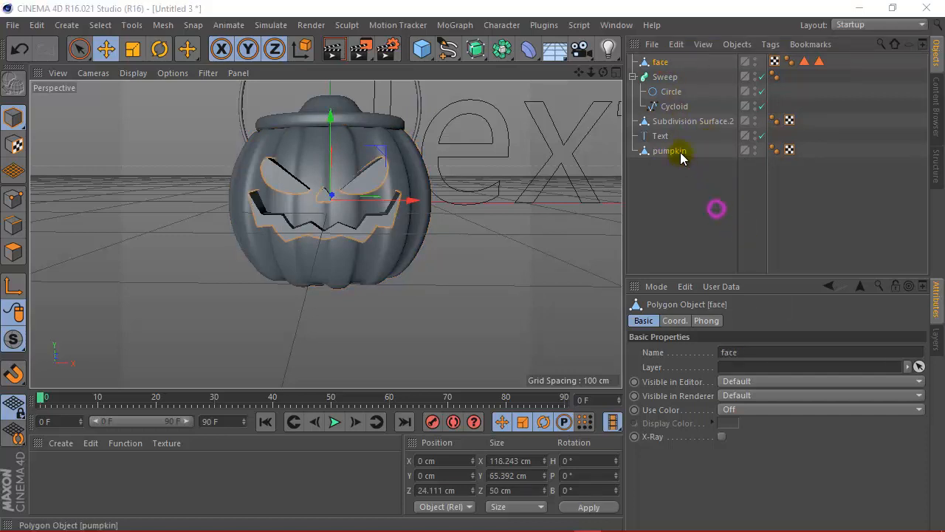
Collapse the handle's Sweep hierarchy, then cycle the lid's viewport visibility through its states and back to default
{"action": "left_click", "coordinate": [634, 77]}
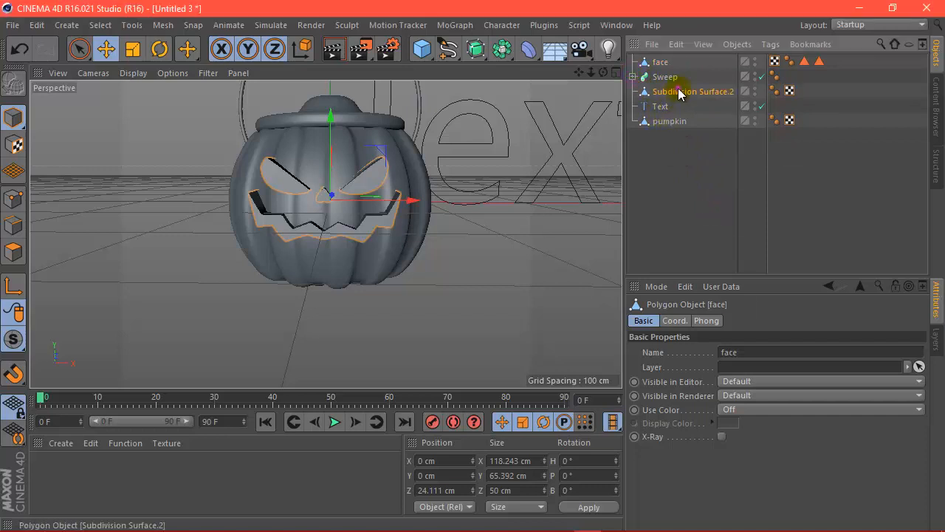
{"action": "left_click", "coordinate": [679, 92]}
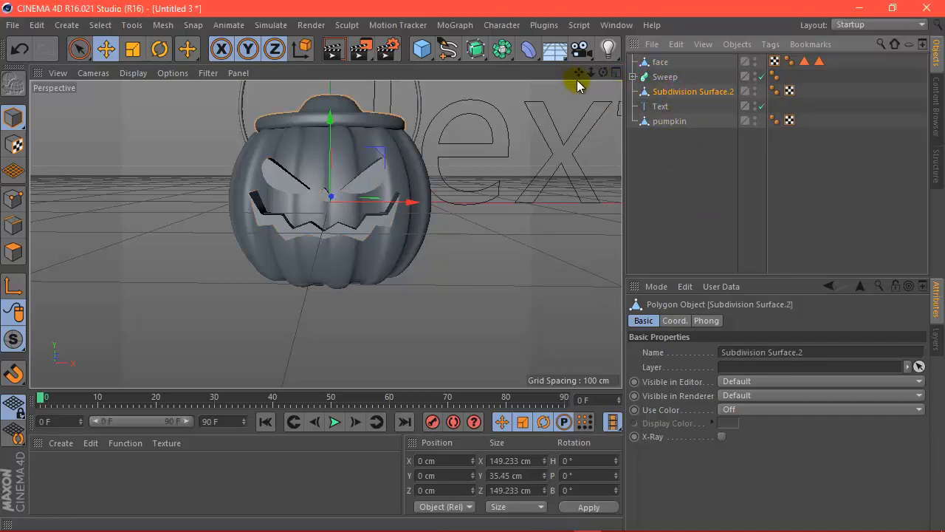
{"action": "left_click_drag", "start_coordinate": [579, 72], "coordinate": [455, 297]}
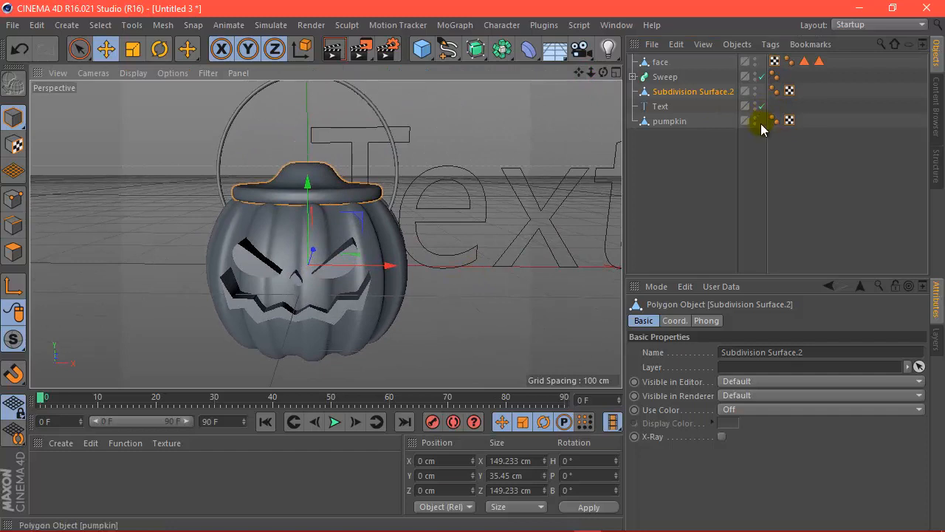
{"action": "left_click", "coordinate": [755, 89]}
{"action": "left_click", "coordinate": [754, 89]}
{"action": "left_click", "coordinate": [755, 89]}
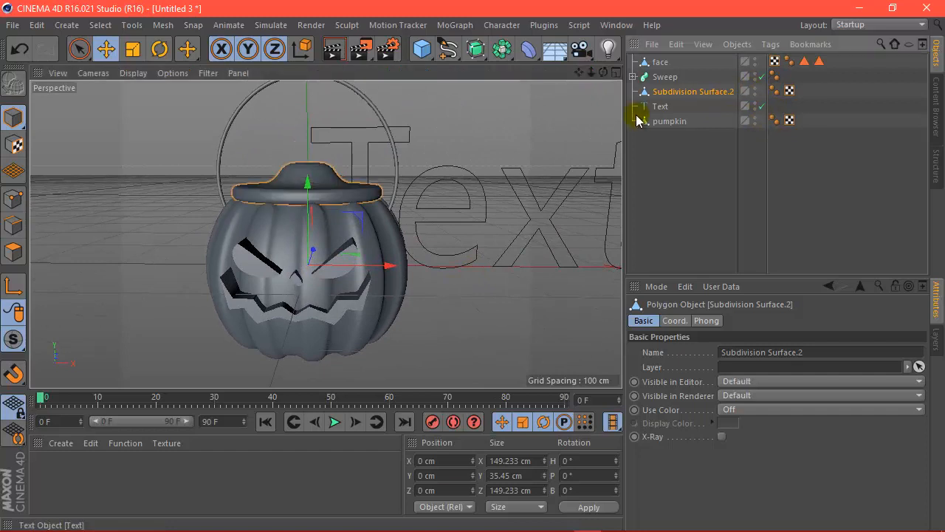
Place pumpkin above face and put both inside a new Boole set to A subtract B to carve the face
{"action": "left_click", "coordinate": [651, 121]}
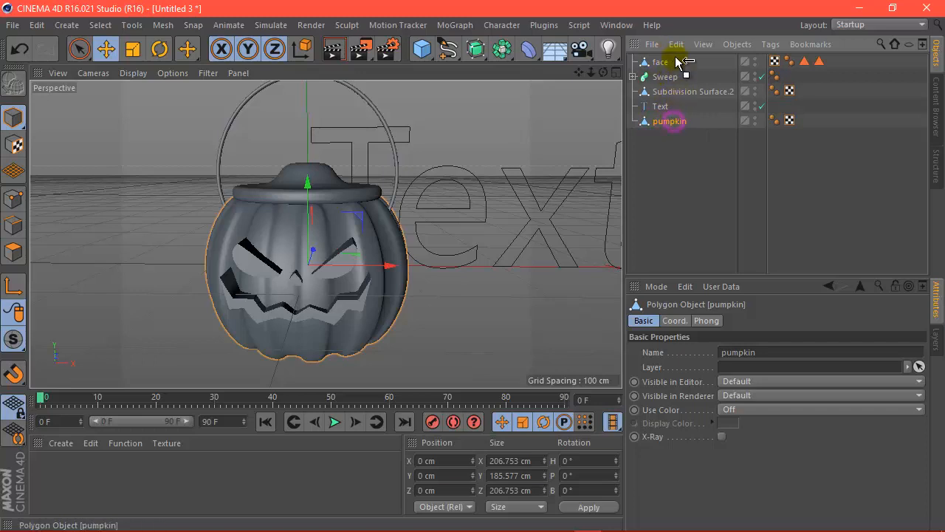
{"action": "left_click_drag", "start_coordinate": [677, 62], "coordinate": [645, 87]}
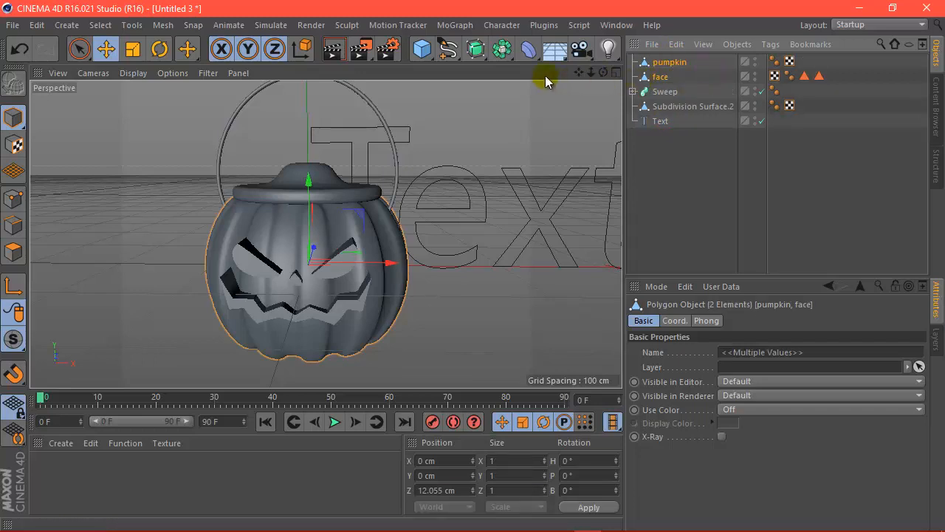
{"action": "left_click_drag", "start_coordinate": [506, 52], "coordinate": [746, 68]}
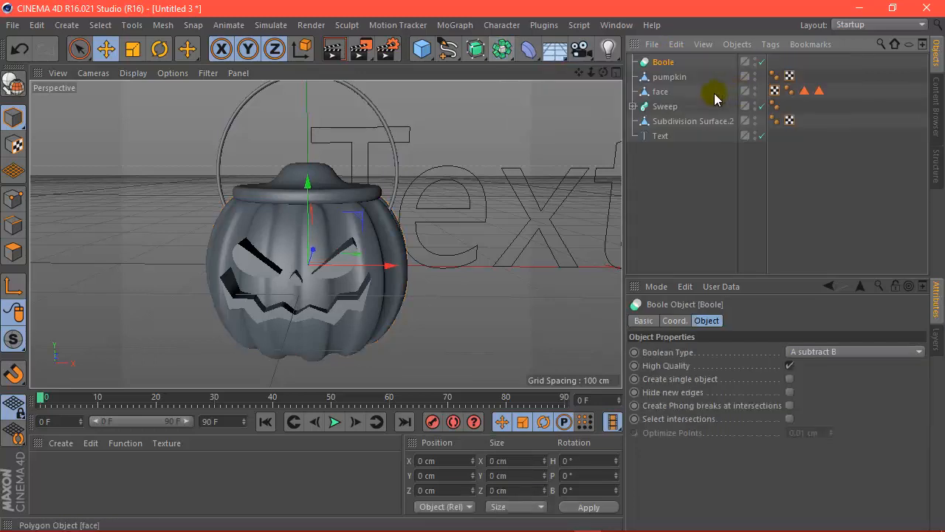
{"action": "left_click_drag", "start_coordinate": [659, 89], "coordinate": [663, 63]}
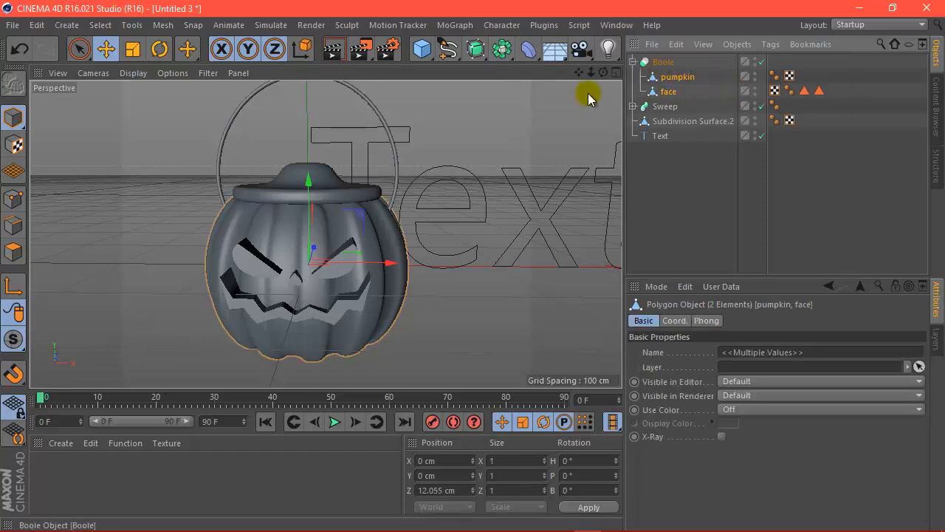
Render the perspective view from a lower front angle to check the carved face
{"action": "left_click_drag", "start_coordinate": [603, 73], "coordinate": [575, 90]}
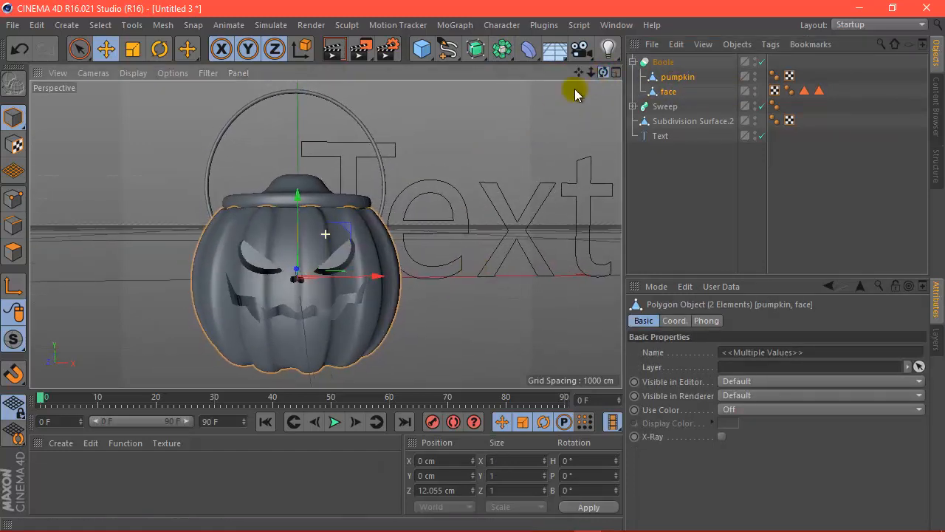
{"action": "left_click", "coordinate": [333, 49]}
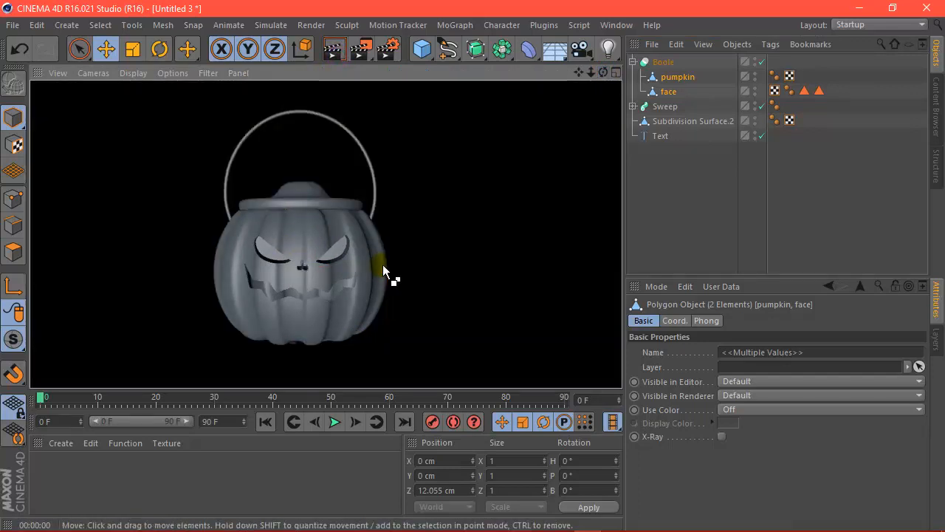
{"action": "scroll", "coordinate": [270, 290], "scroll_direction": "up", "scroll_amount": 2}
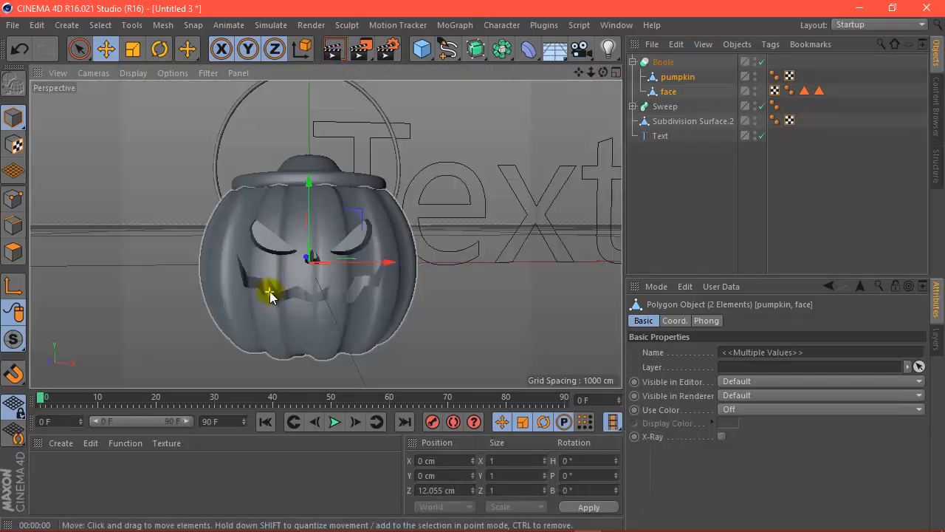
Take the face object out of the Boole and lower it about 9.18 cm in the front view
{"action": "left_click", "coordinate": [672, 96]}
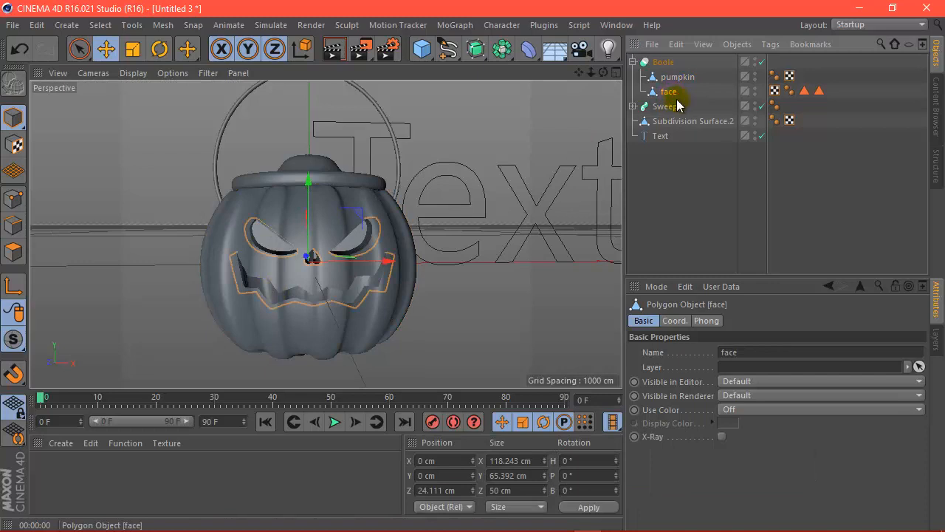
{"action": "left_click", "coordinate": [615, 74]}
{"action": "left_click", "coordinate": [613, 236]}
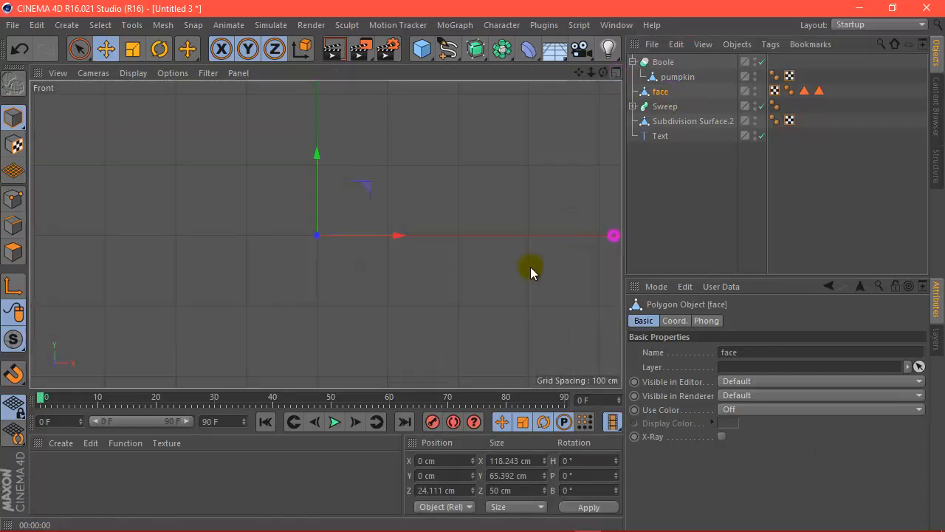
{"action": "scroll", "coordinate": [331, 249], "scroll_direction": "up", "scroll_amount": 5}
{"action": "left_click_drag", "start_coordinate": [310, 146], "coordinate": [301, 165]}
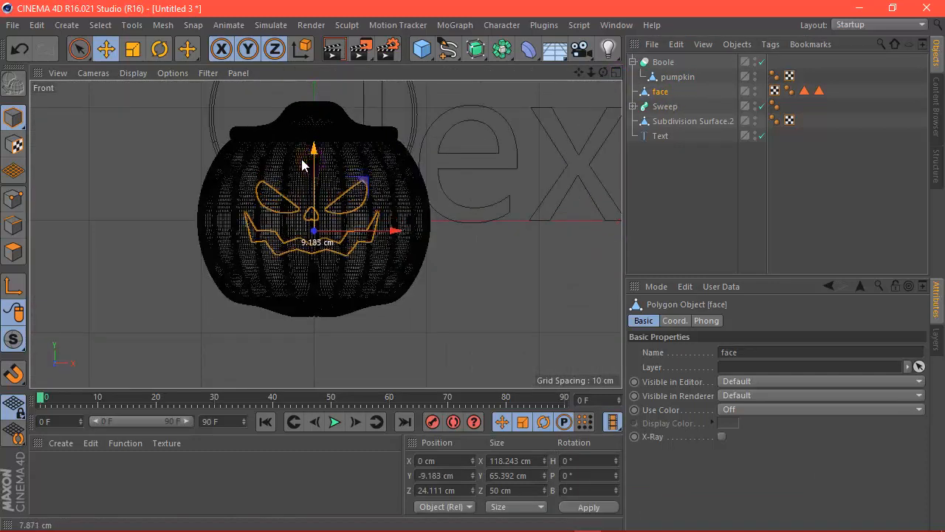
Scale the face up uniformly to about 131 cm wide and 72 cm high, and put it back inside the Boole under pumpkin
{"action": "left_click", "coordinate": [133, 49]}
{"action": "left_click_drag", "start_coordinate": [466, 197], "coordinate": [553, 198]}
{"action": "left_click", "coordinate": [615, 73]}
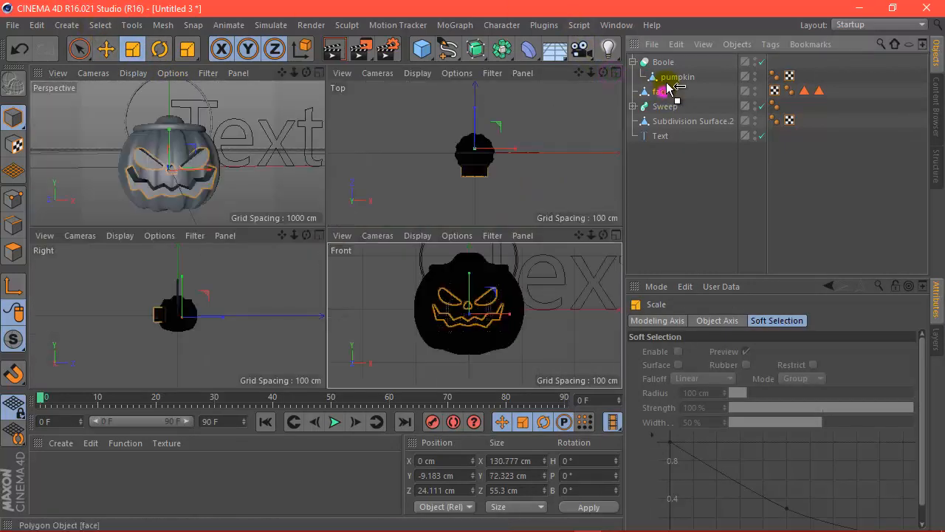
{"action": "left_click", "coordinate": [668, 88]}
{"action": "left_click", "coordinate": [319, 72]}
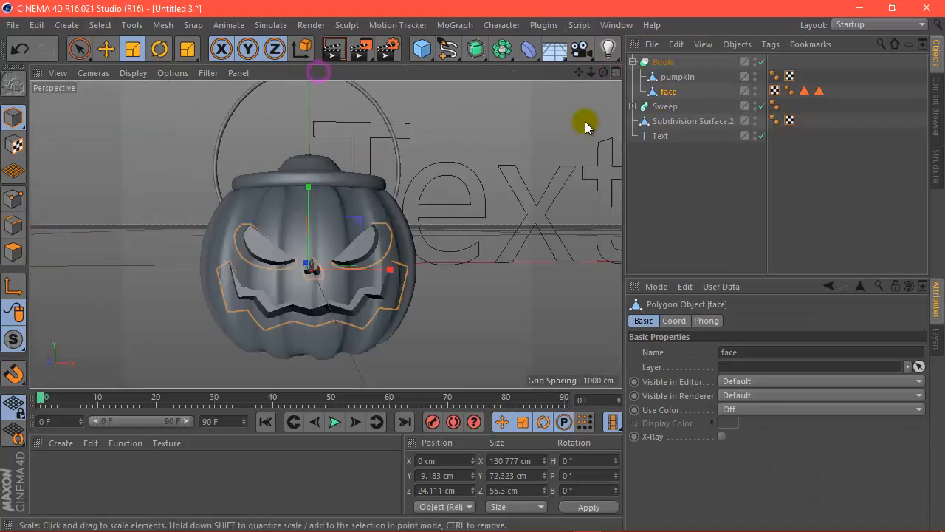
{"action": "left_click", "coordinate": [695, 167]}
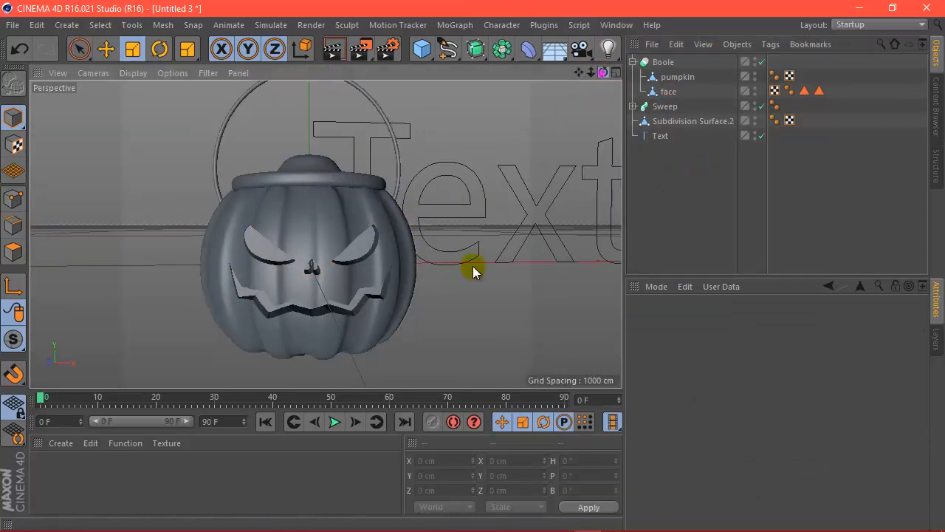
Render a preview of the whole pumpkin bucket in the perspective view
{"action": "left_click_drag", "start_coordinate": [474, 266], "coordinate": [473, 267]}
{"action": "scroll", "coordinate": [296, 227], "scroll_direction": "down", "scroll_amount": 2}
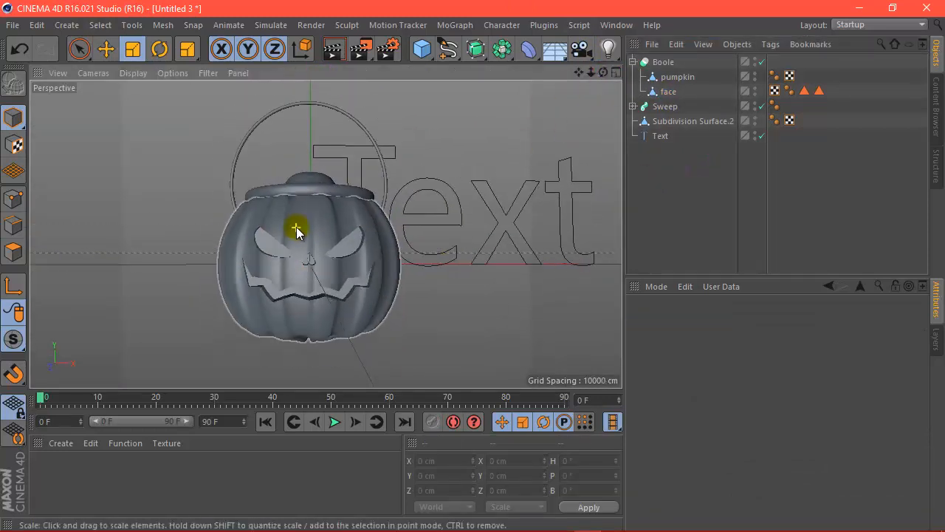
{"action": "scroll", "coordinate": [296, 227], "scroll_direction": "down", "scroll_amount": 2}
{"action": "left_click_drag", "start_coordinate": [603, 72], "coordinate": [473, 267]}
{"action": "left_click", "coordinate": [333, 48]}
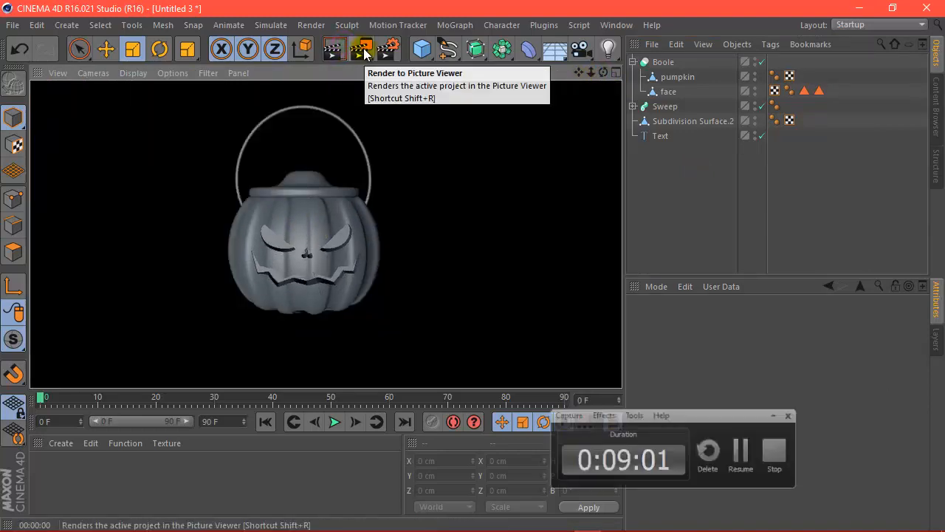
{"action": "scroll", "coordinate": [321, 171], "scroll_direction": "up", "scroll_amount": 2}
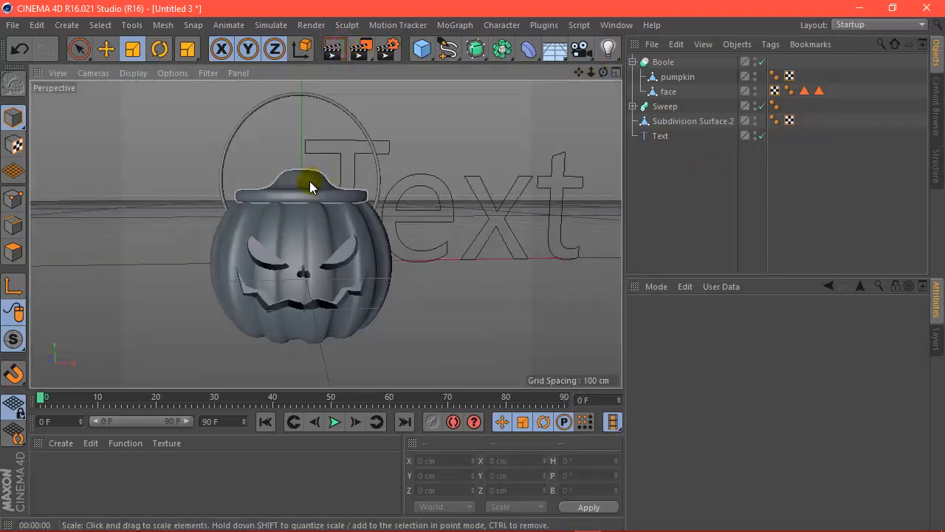
Create a new material and load a Gradient shader as its color texture, opening the shader's settings
{"action": "left_click", "coordinate": [59, 445]}
{"action": "left_click", "coordinate": [78, 317]}
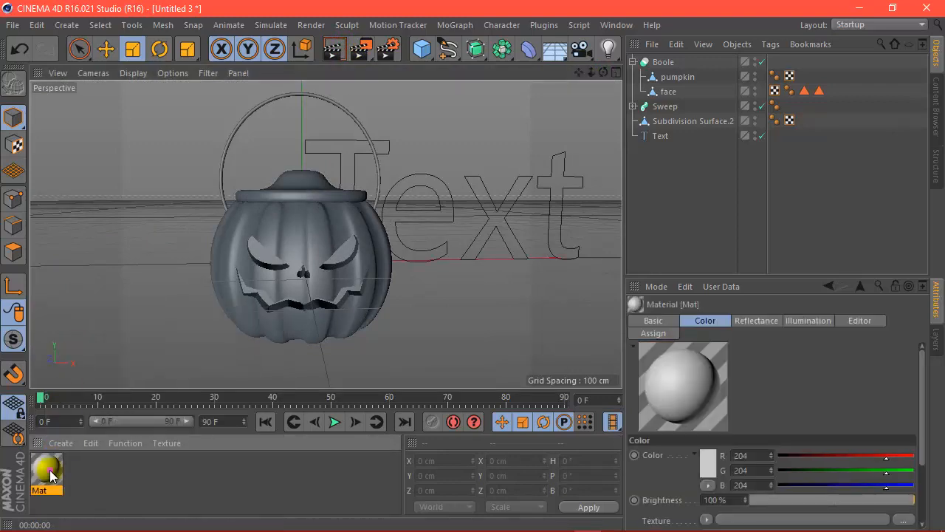
{"action": "double_click", "coordinate": [44, 470]}
{"action": "left_click", "coordinate": [399, 215]}
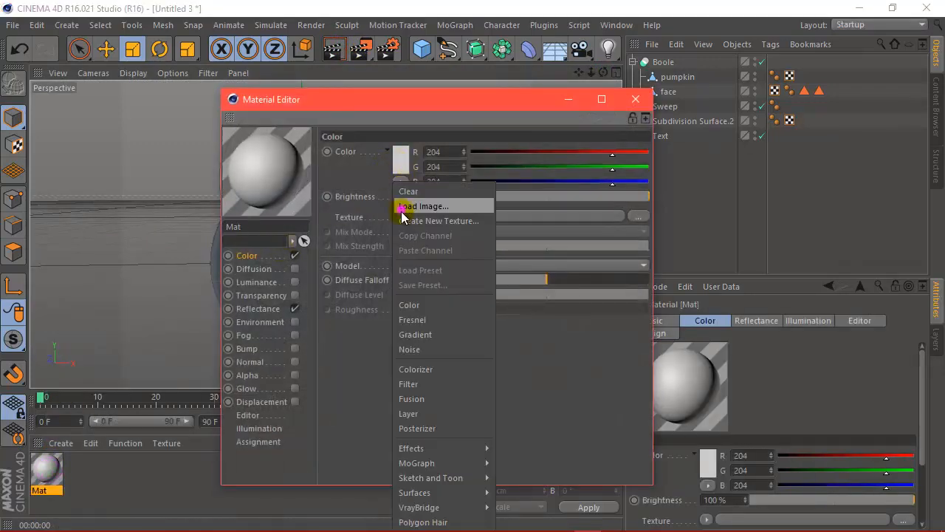
{"action": "left_click", "coordinate": [432, 331]}
{"action": "left_click", "coordinate": [417, 249]}
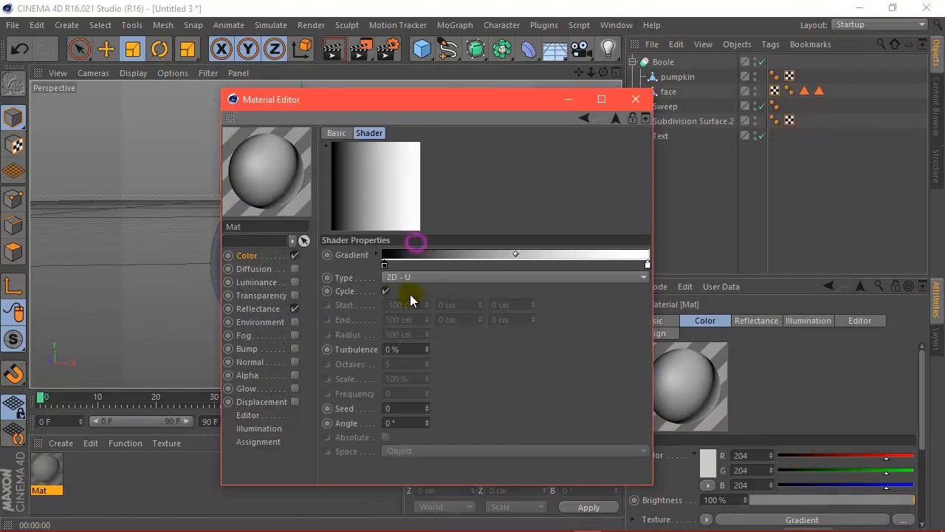
Set the gradient's black start knot to orange with a hue of 23° (R 255, G 97, B 0)
{"action": "double_click", "coordinate": [385, 265]}
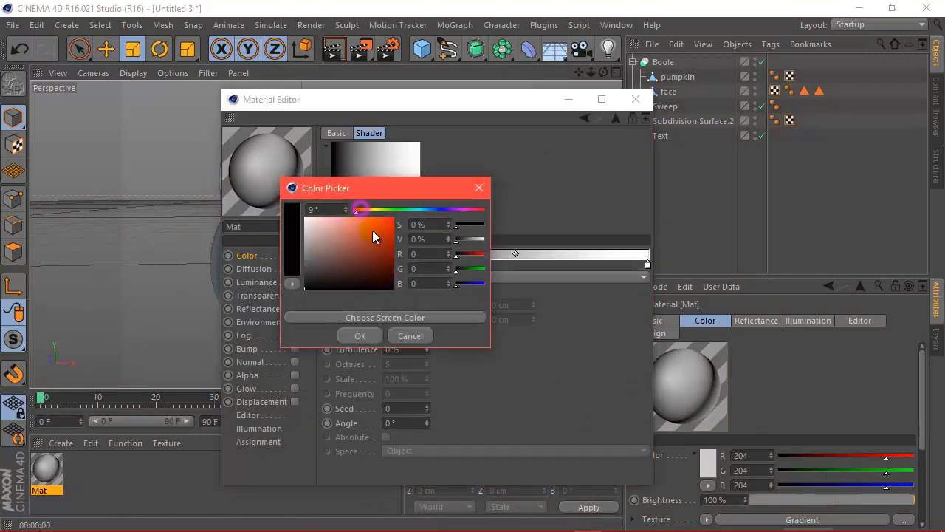
{"action": "left_click", "coordinate": [373, 232]}
{"action": "left_click_drag", "start_coordinate": [356, 210], "coordinate": [362, 211]}
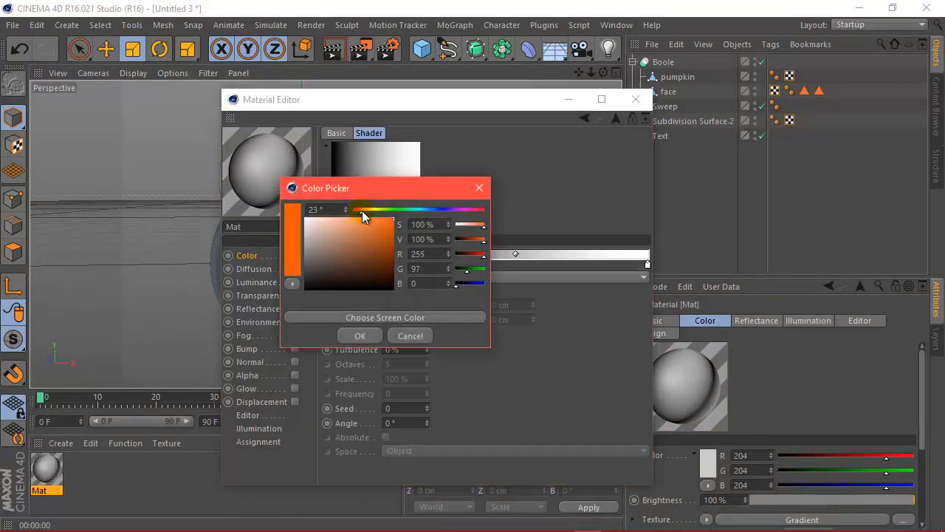
{"action": "left_click", "coordinate": [359, 335]}
Move the gradient's white knot to the middle and place a copy of the orange knot at the far end
{"action": "left_click", "coordinate": [648, 265]}
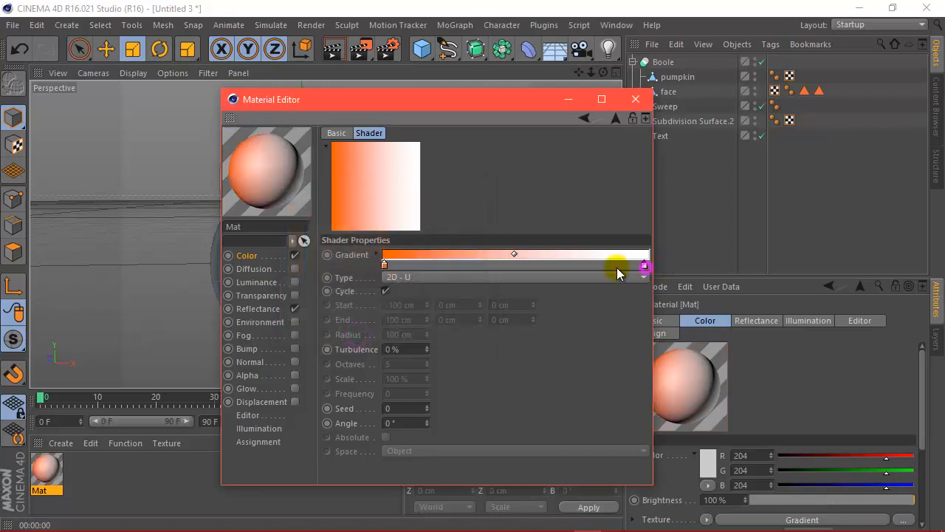
{"action": "left_click_drag", "start_coordinate": [617, 269], "coordinate": [519, 269]}
{"action": "left_click_drag", "start_coordinate": [385, 266], "coordinate": [702, 262], "text": "ctrl"}
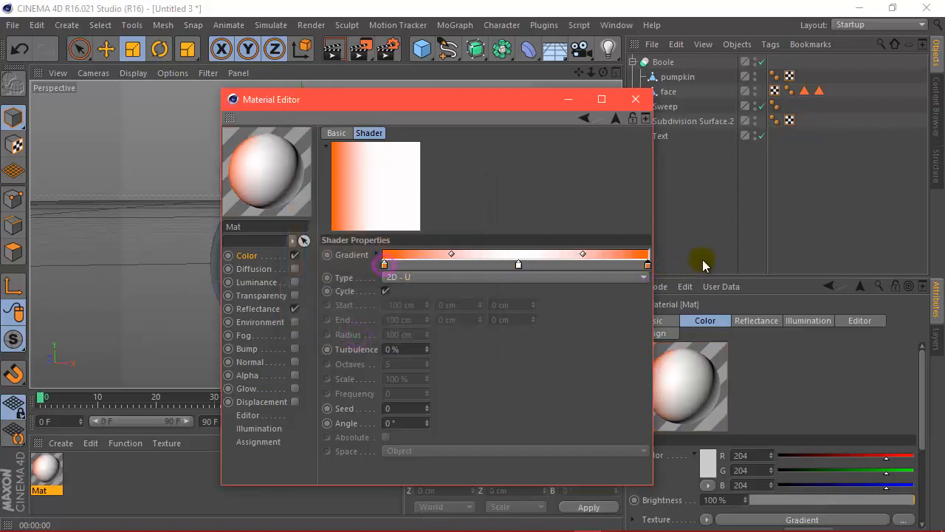
Change the gradient's middle knot to yellow-orange and space the three knots evenly
{"action": "double_click", "coordinate": [520, 267]}
{"action": "left_click", "coordinate": [505, 210]}
{"action": "mouse_move", "coordinate": [508, 228]}
{"action": "left_mouse_down"}
{"action": "mouse_move", "coordinate": [537, 213]}
{"action": "mouse_move", "coordinate": [506, 211]}
{"action": "left_mouse_up"}
{"action": "left_click", "coordinate": [480, 340]}
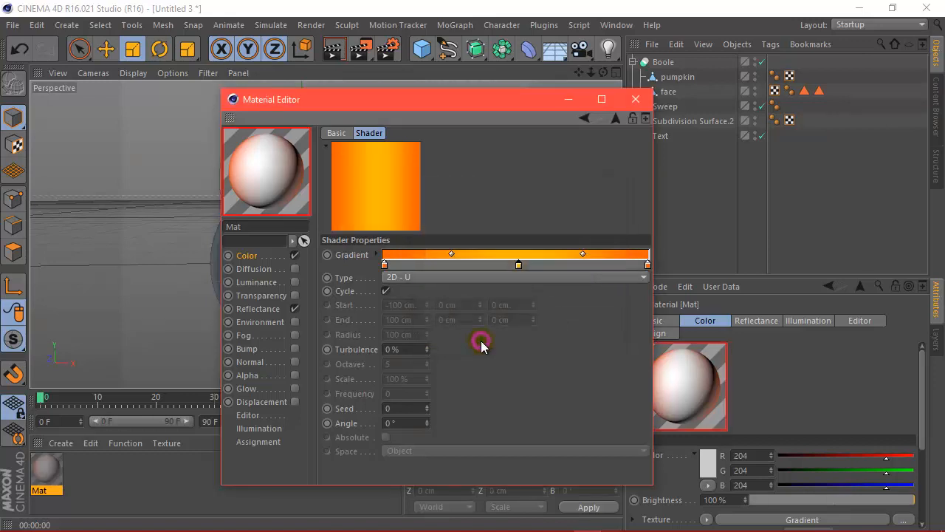
{"action": "right_click", "coordinate": [521, 268]}
{"action": "left_click", "coordinate": [565, 311]}
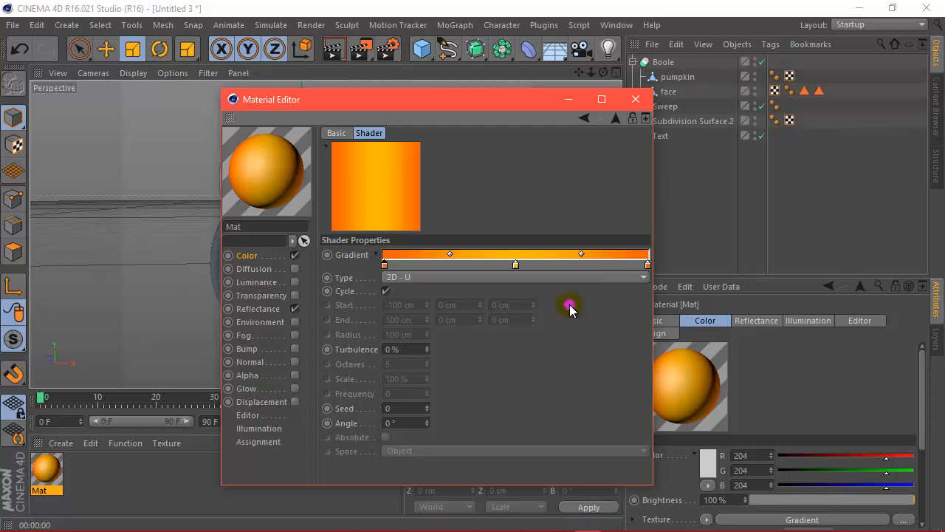
Add a Beckmann reflectance layer to the orange material with Additive attenuation and 5% reflection strength
{"action": "left_click", "coordinate": [258, 310]}
{"action": "left_click", "coordinate": [344, 171]}
{"action": "left_click", "coordinate": [372, 175]}
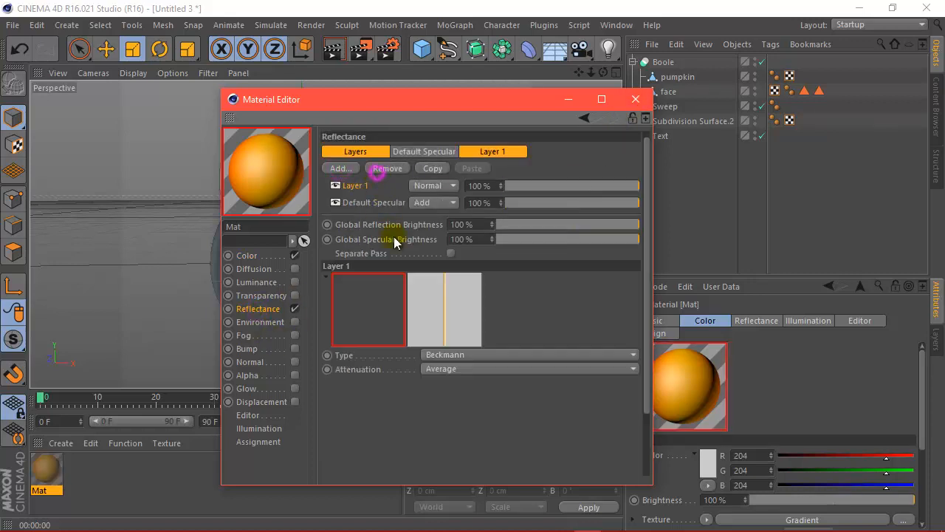
{"action": "left_click", "coordinate": [494, 372]}
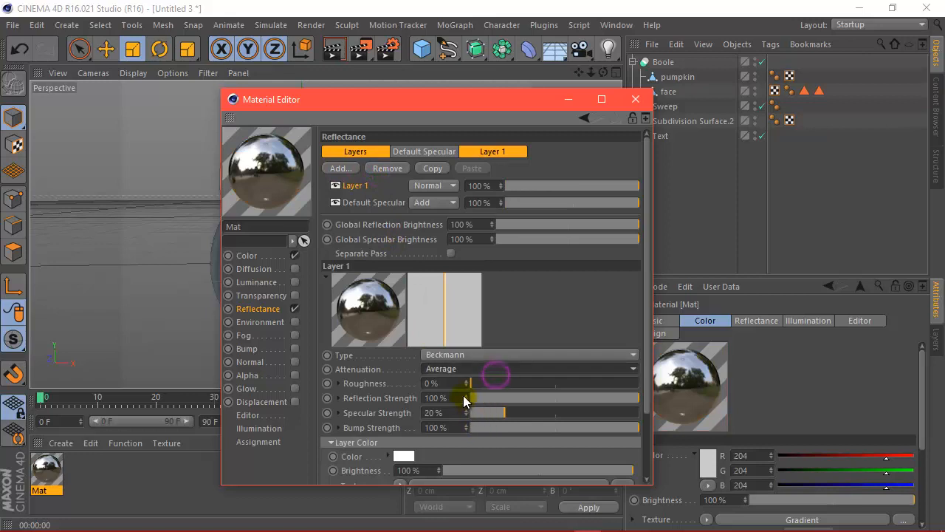
{"action": "left_click", "coordinate": [472, 368]}
{"action": "left_click", "coordinate": [463, 395]}
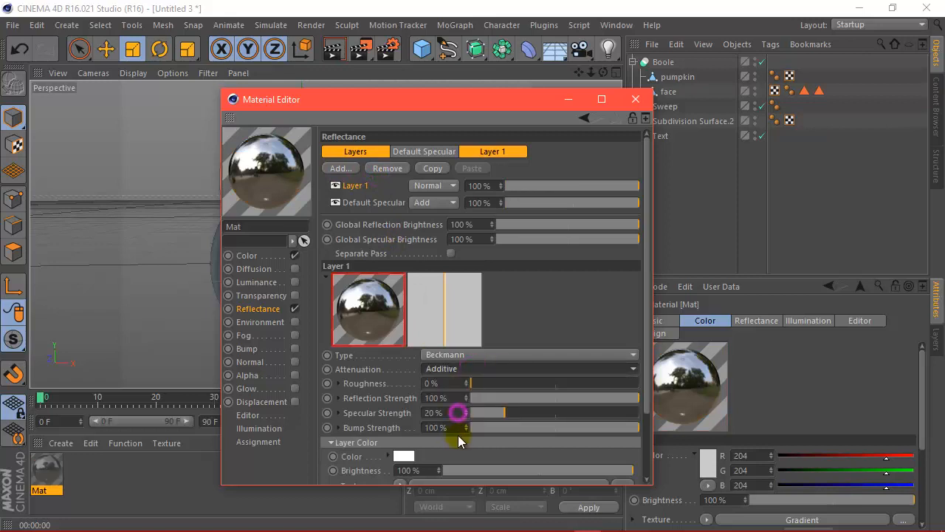
{"action": "left_click", "coordinate": [480, 398]}
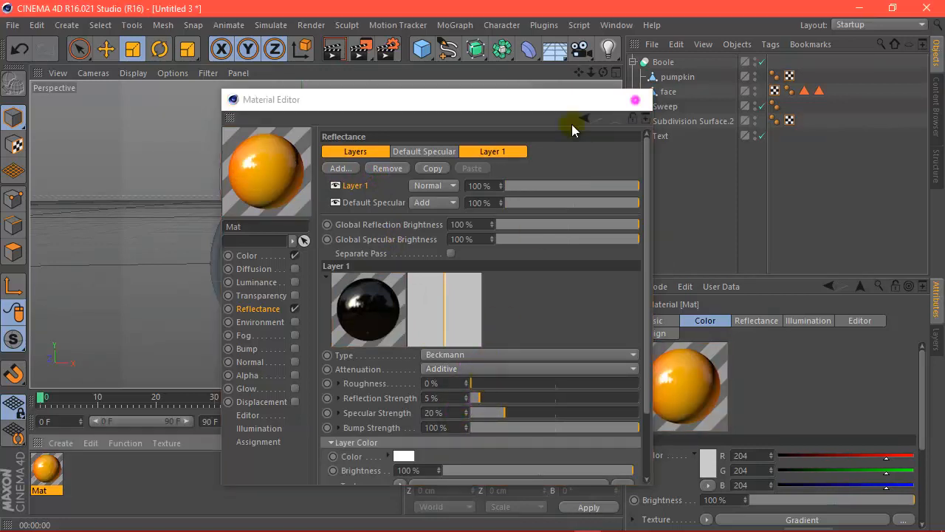
{"action": "left_click", "coordinate": [635, 99]}
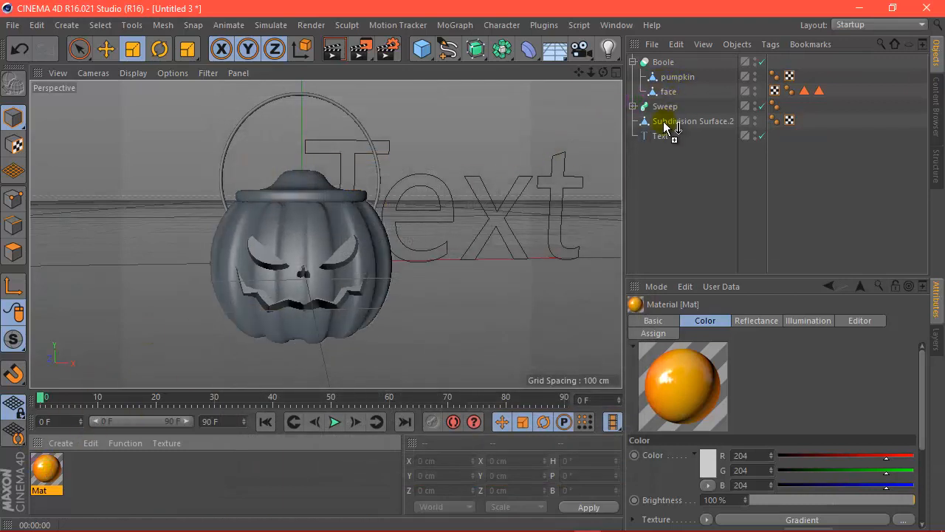
Apply the orange gradient material to the pumpkin object with Flat projection and Seamless tiling enabled
{"action": "left_click_drag", "start_coordinate": [669, 82], "coordinate": [673, 79]}
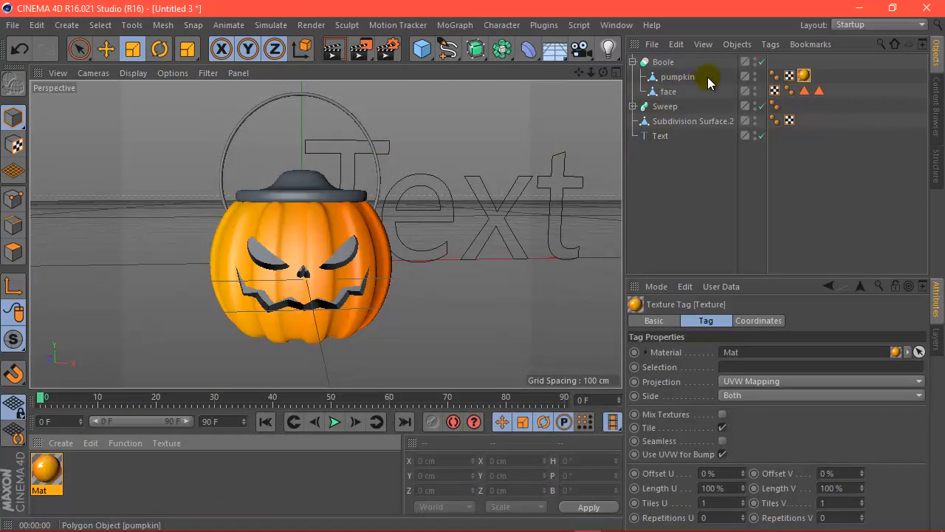
{"action": "left_click_drag", "start_coordinate": [803, 75], "coordinate": [804, 93]}
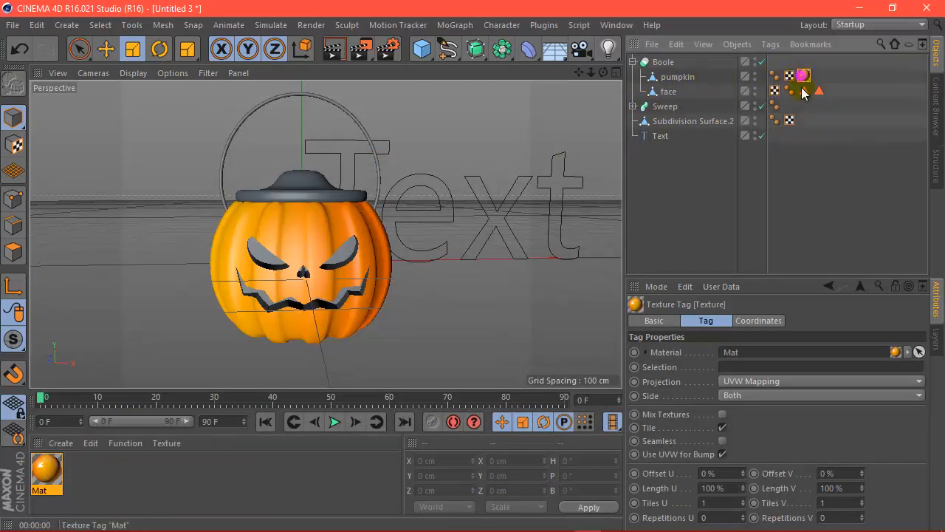
{"action": "left_click", "coordinate": [767, 380]}
{"action": "left_click", "coordinate": [753, 427]}
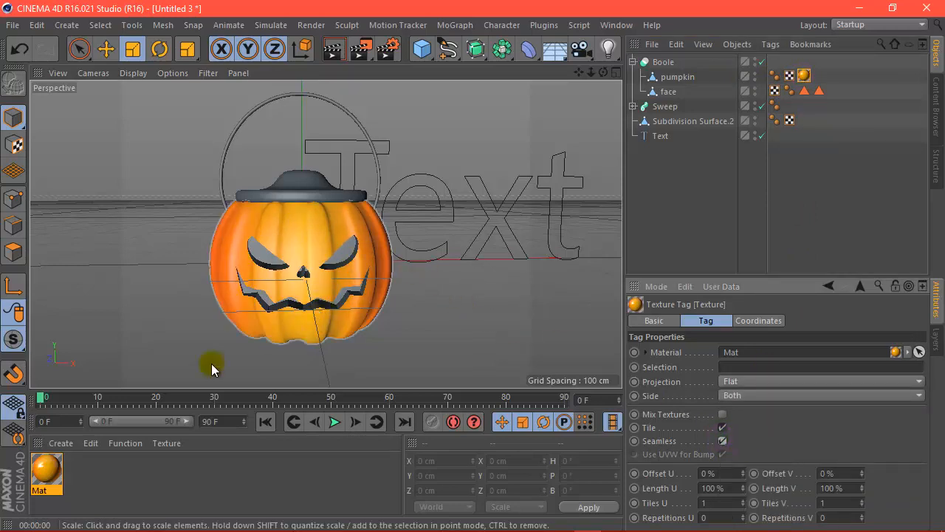
Create a second material and set its color to black (R 0, G 0, B 0)
{"action": "left_click", "coordinate": [60, 443]}
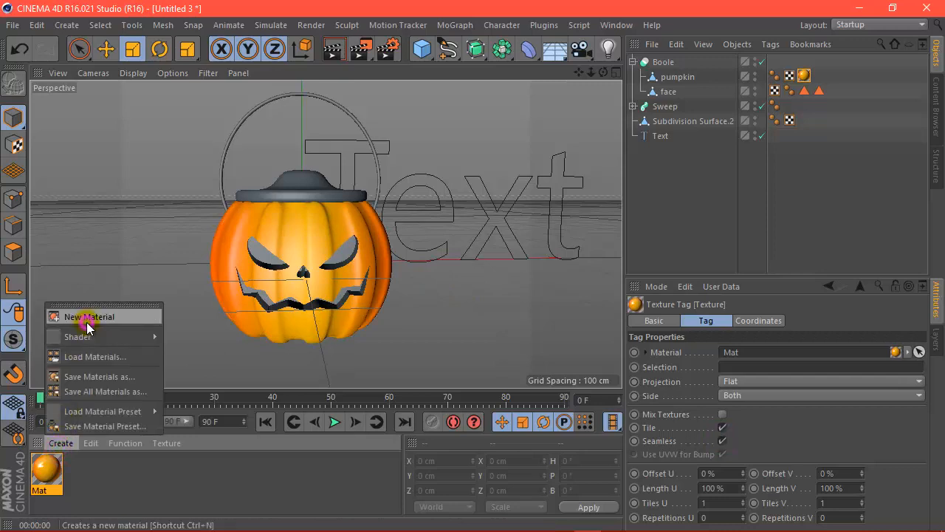
{"action": "left_click", "coordinate": [87, 318]}
{"action": "double_click", "coordinate": [46, 469]}
{"action": "left_click", "coordinate": [247, 255]}
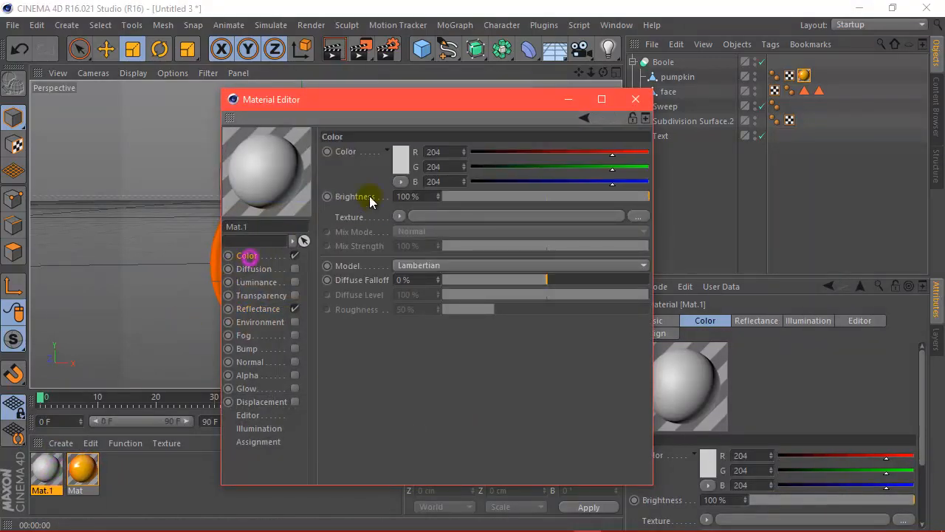
{"action": "left_click", "coordinate": [406, 157]}
{"action": "left_click", "coordinate": [378, 164]}
{"action": "left_click", "coordinate": [373, 219]}
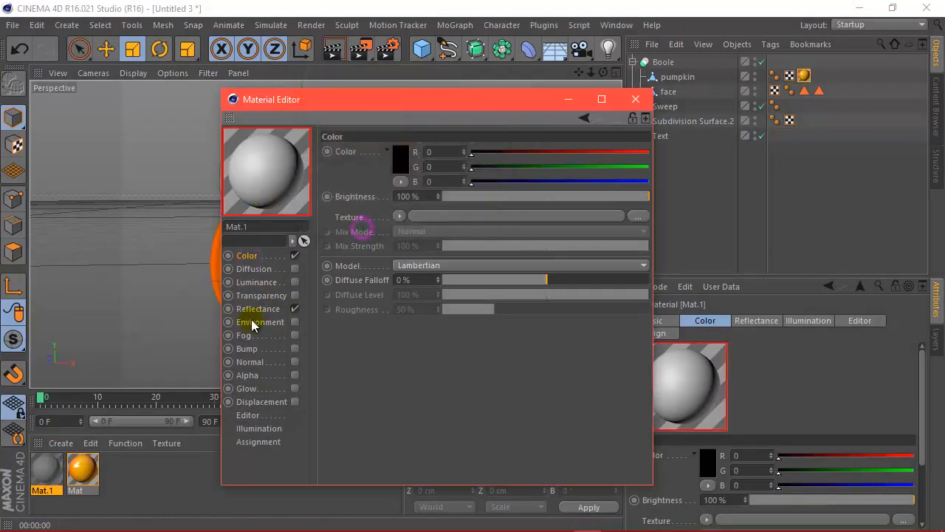
Add a Reflection (Legacy) layer to the black material with Additive attenuation and 3% reflection strength
{"action": "left_click", "coordinate": [258, 308]}
{"action": "left_click", "coordinate": [350, 168]}
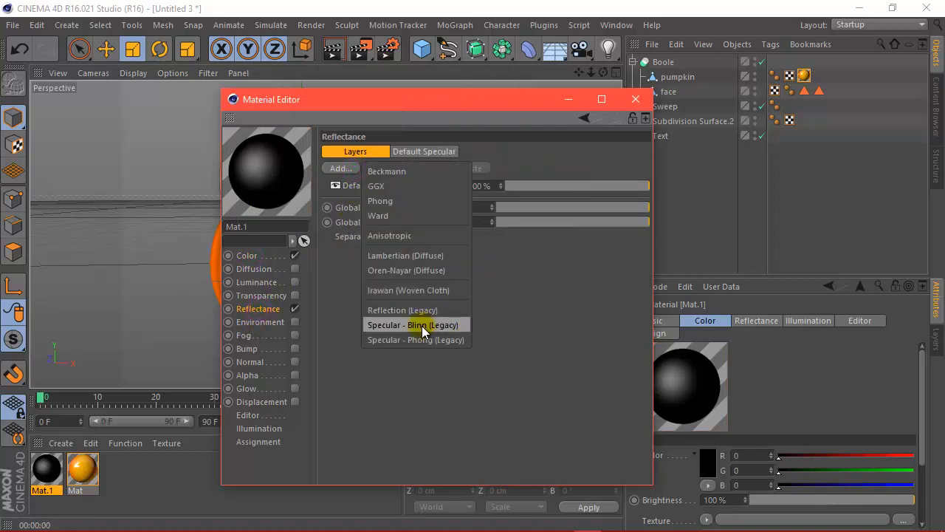
{"action": "left_click", "coordinate": [422, 310]}
{"action": "left_click", "coordinate": [478, 399]}
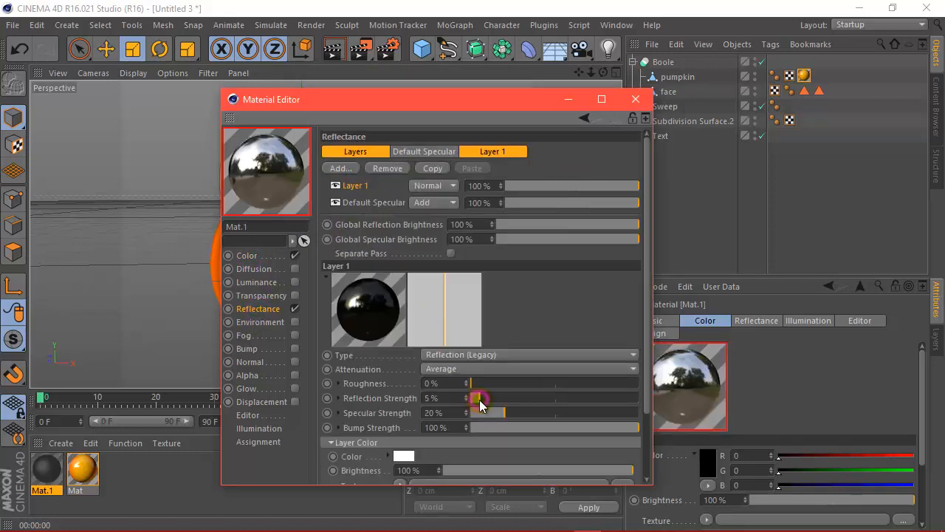
{"action": "left_click", "coordinate": [455, 370]}
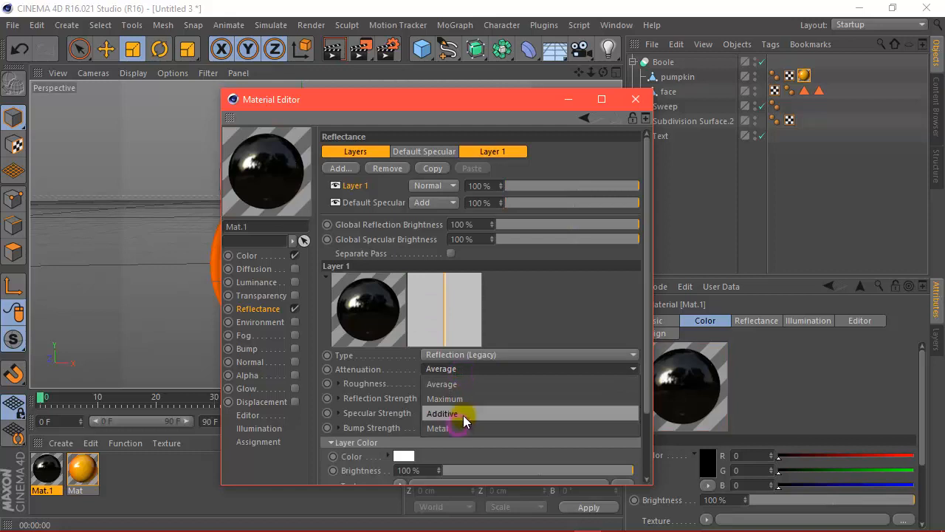
{"action": "left_click", "coordinate": [464, 414]}
{"action": "left_click", "coordinate": [476, 399]}
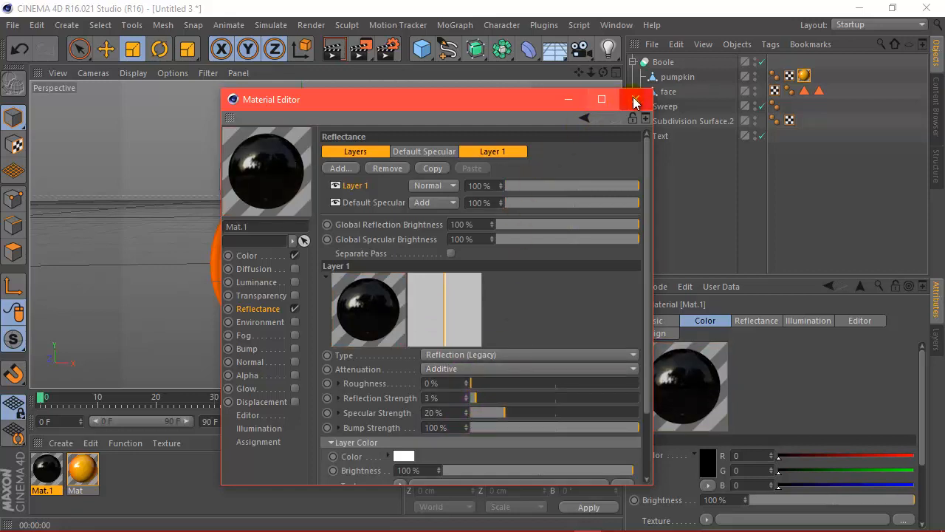
{"action": "left_click", "coordinate": [635, 99]}
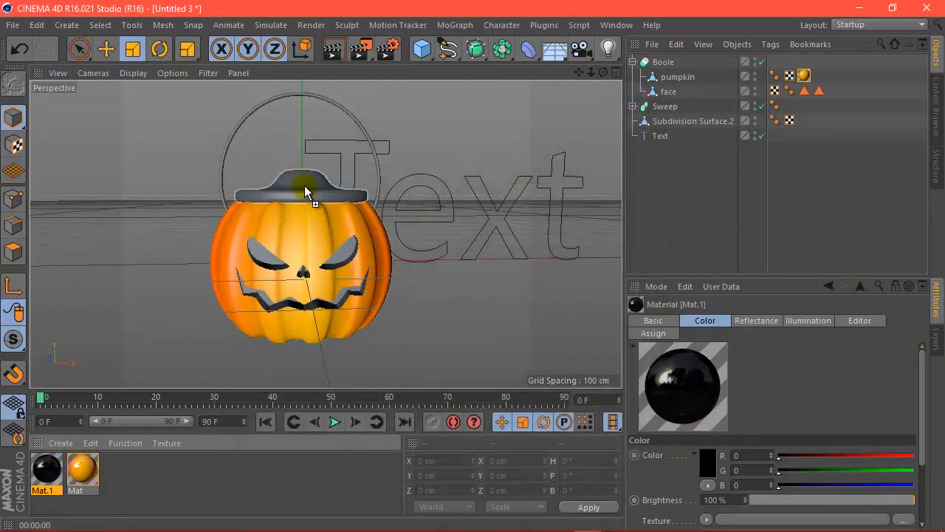
Apply the black material to the pumpkin bucket's lid
{"action": "left_click_drag", "start_coordinate": [307, 192], "coordinate": [304, 188]}
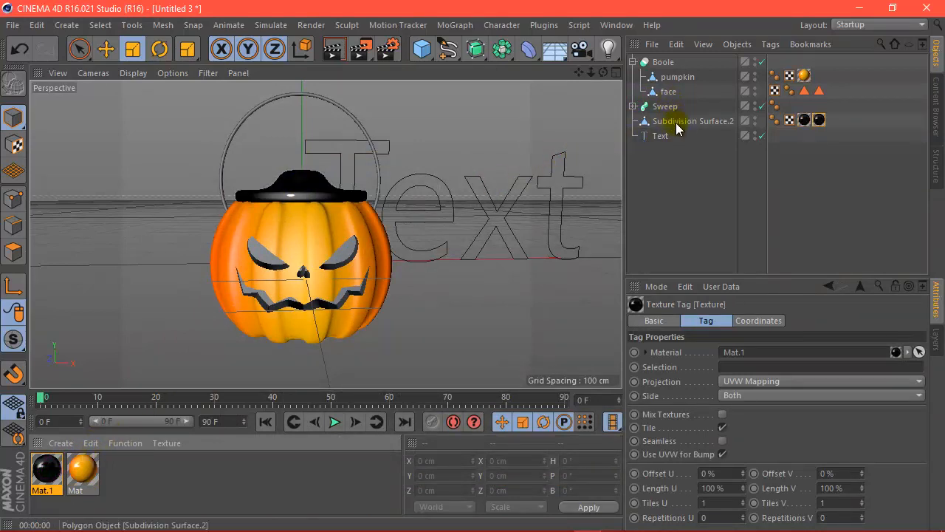
Transfer the extra black material tag from the lid to the Sweep handle and render the view
{"action": "left_click_drag", "start_coordinate": [820, 121], "coordinate": [798, 108]}
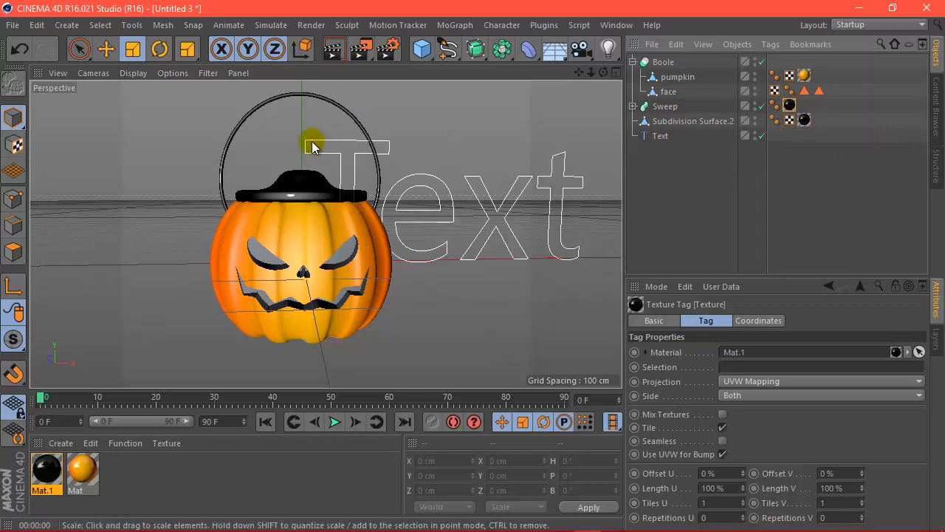
{"action": "scroll", "coordinate": [313, 141], "scroll_direction": "up", "scroll_amount": 2}
{"action": "scroll", "coordinate": [302, 146], "scroll_direction": "down", "scroll_amount": 2}
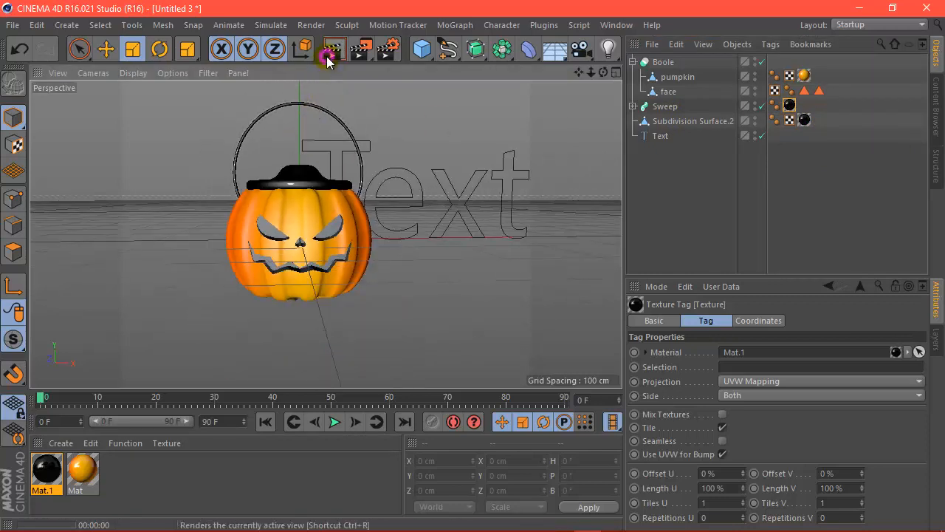
{"action": "left_click", "coordinate": [330, 53]}
{"action": "left_click", "coordinate": [321, 163]}
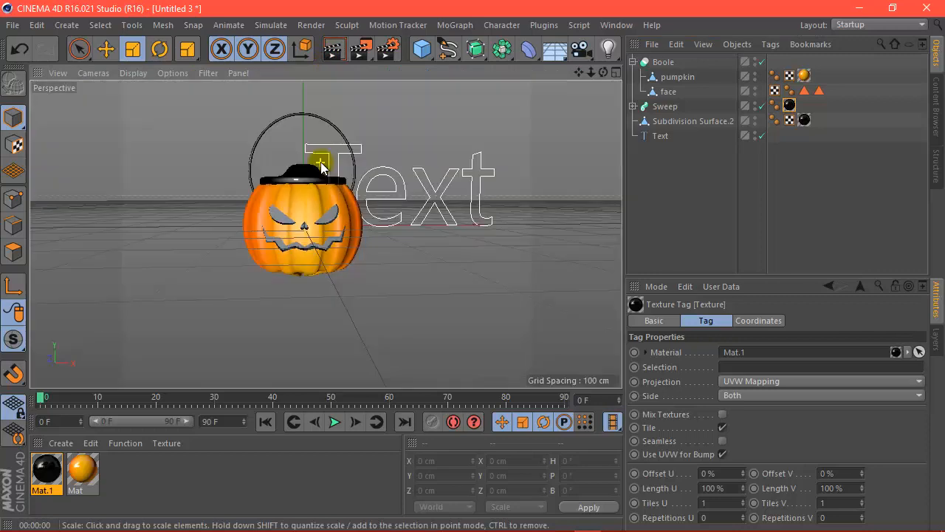
Apply the black material to the face object and render the view to check the cutout
{"action": "left_click_drag", "start_coordinate": [49, 469], "coordinate": [720, 92]}
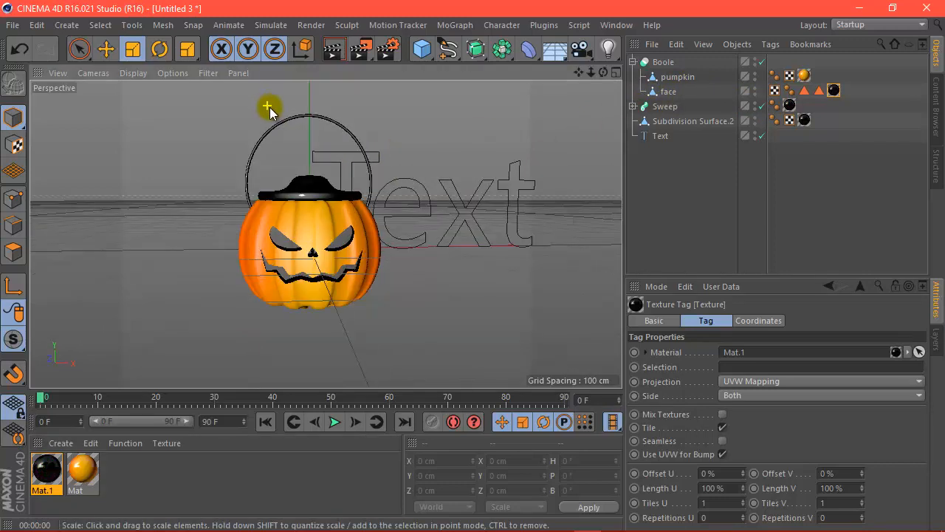
{"action": "scroll", "coordinate": [268, 105], "scroll_direction": "up", "scroll_amount": 1}
{"action": "left_click", "coordinate": [335, 50]}
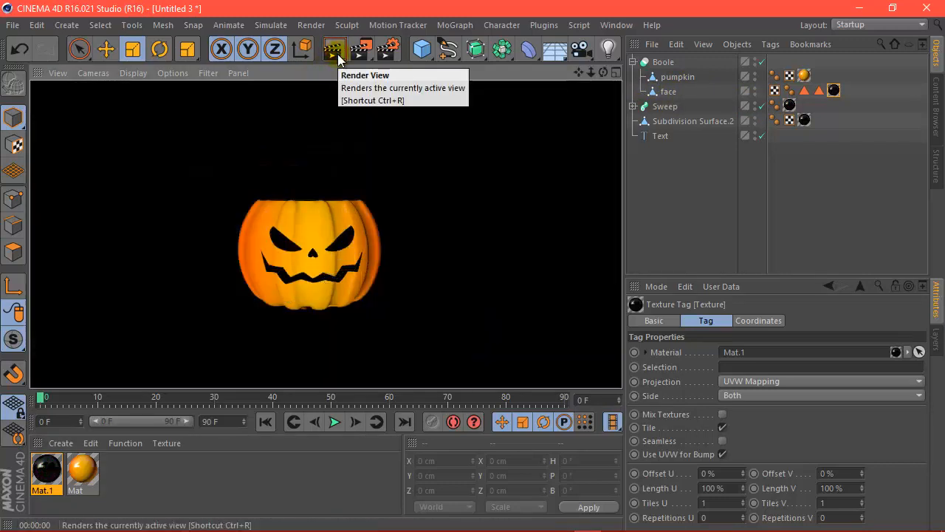
{"action": "scroll", "coordinate": [308, 214], "scroll_direction": "down", "scroll_amount": 2}
{"action": "scroll", "coordinate": [308, 215], "scroll_direction": "up", "scroll_amount": 1}
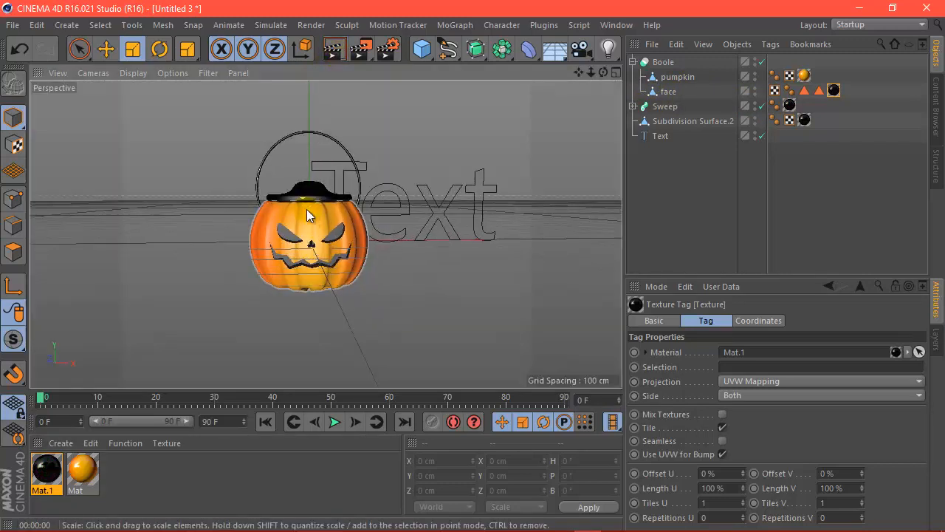
{"action": "scroll", "coordinate": [370, 217], "scroll_direction": "up", "scroll_amount": 2}
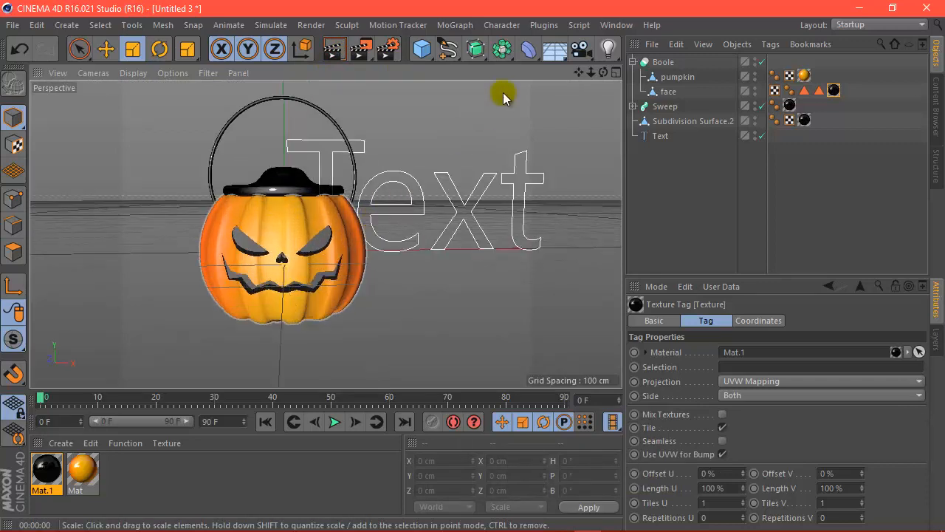
Add a Sky object with a Compositing tag and disable its Seen by Camera option
{"action": "left_click", "coordinate": [561, 71]}
{"action": "left_click", "coordinate": [648, 93]}
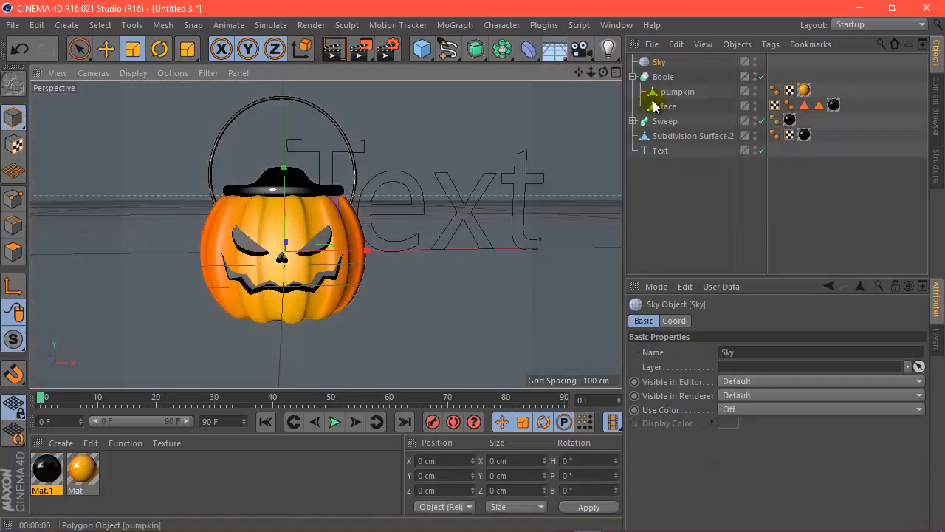
{"action": "left_click", "coordinate": [752, 44]}
{"action": "mouse_move", "coordinate": [770, 44]}
{"action": "mouse_move", "coordinate": [761, 65]}
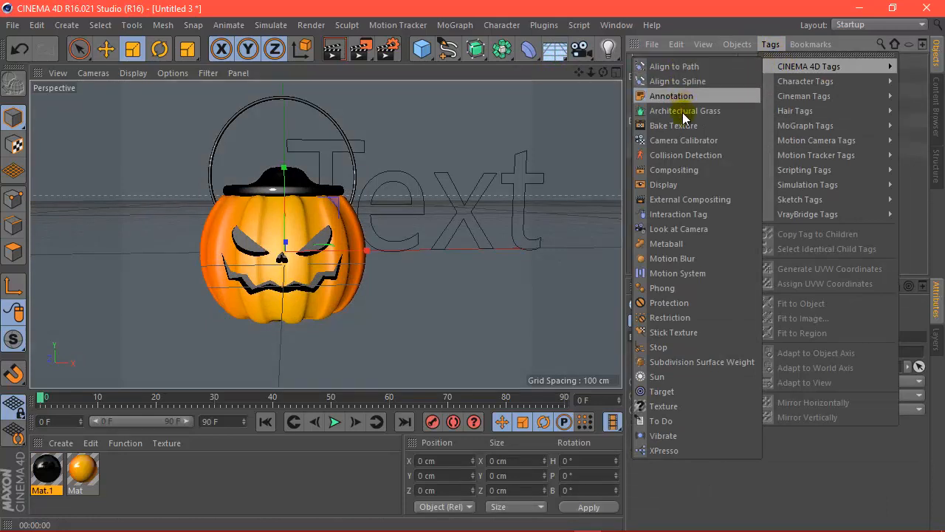
{"action": "left_click", "coordinate": [680, 171]}
{"action": "left_click", "coordinate": [718, 322]}
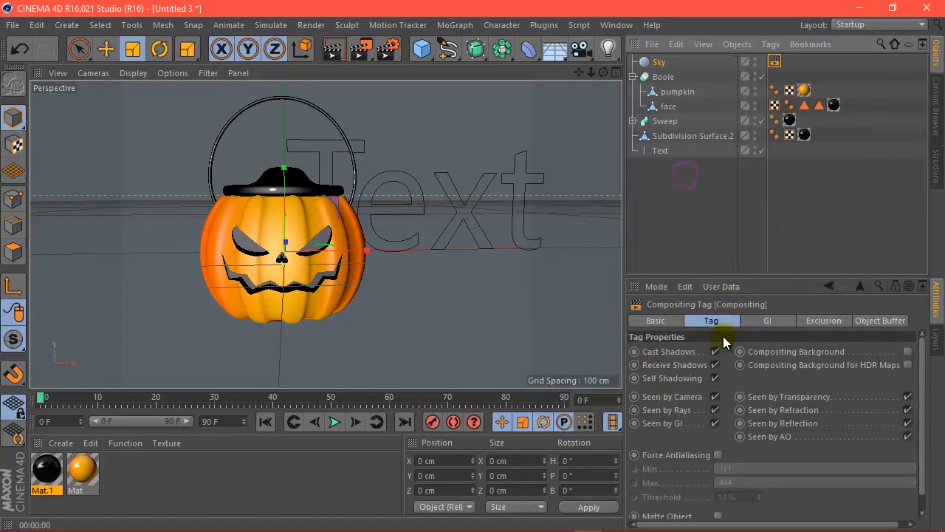
{"action": "left_click", "coordinate": [714, 398]}
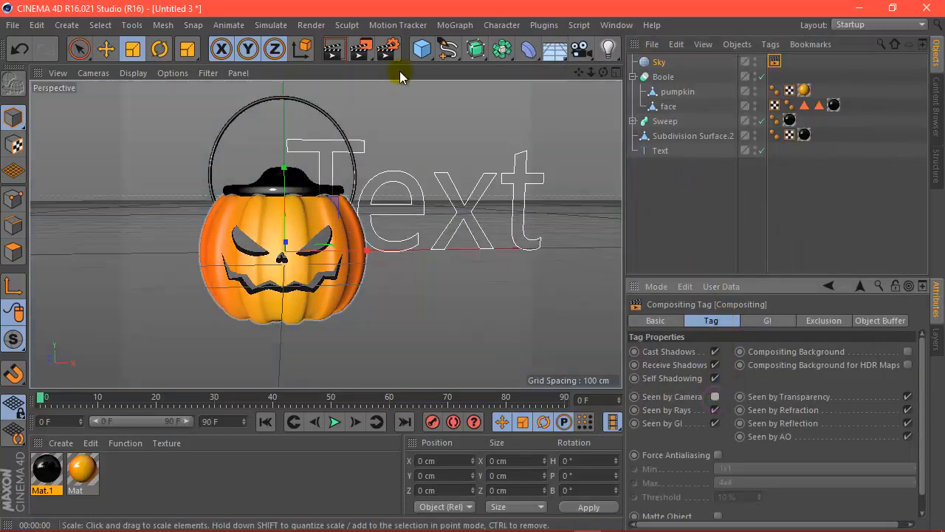
Create a material with only Luminance enabled and load round_platform_4k.exr as its luminance texture
{"action": "left_click", "coordinate": [60, 443]}
{"action": "left_click", "coordinate": [93, 328]}
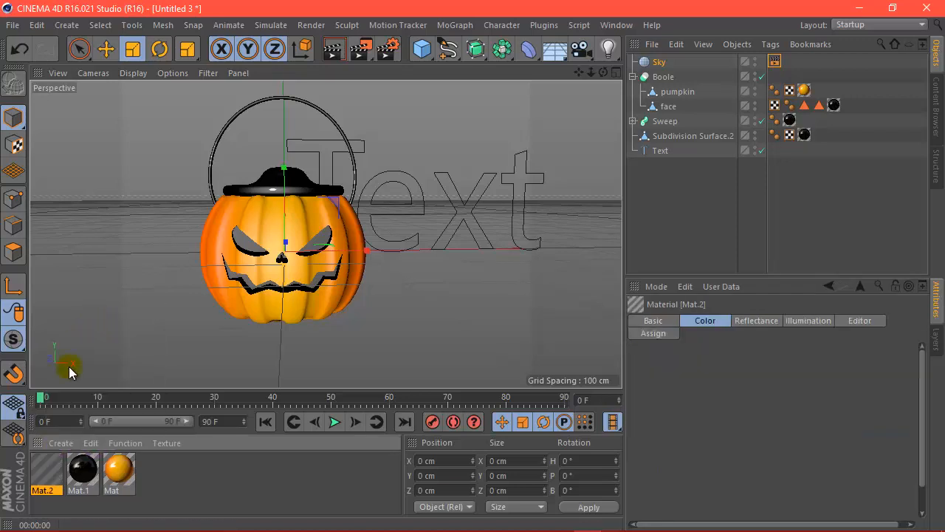
{"action": "double_click", "coordinate": [46, 469]}
{"action": "left_click", "coordinate": [295, 309]}
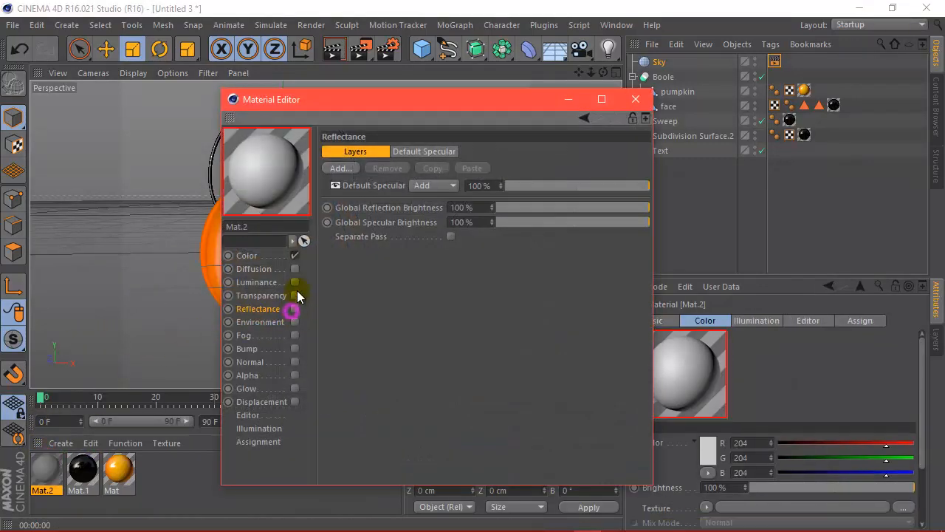
{"action": "left_click", "coordinate": [295, 256]}
{"action": "left_click", "coordinate": [295, 282]}
{"action": "left_click", "coordinate": [350, 218]}
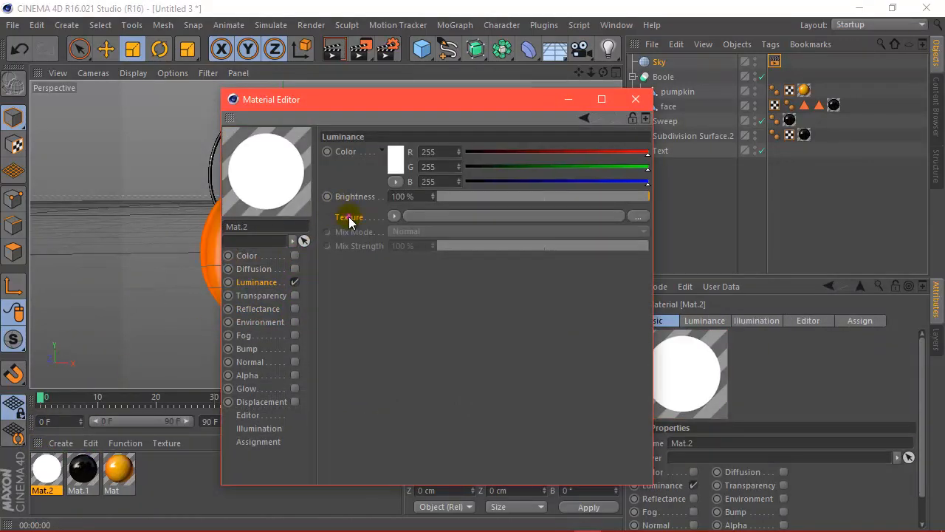
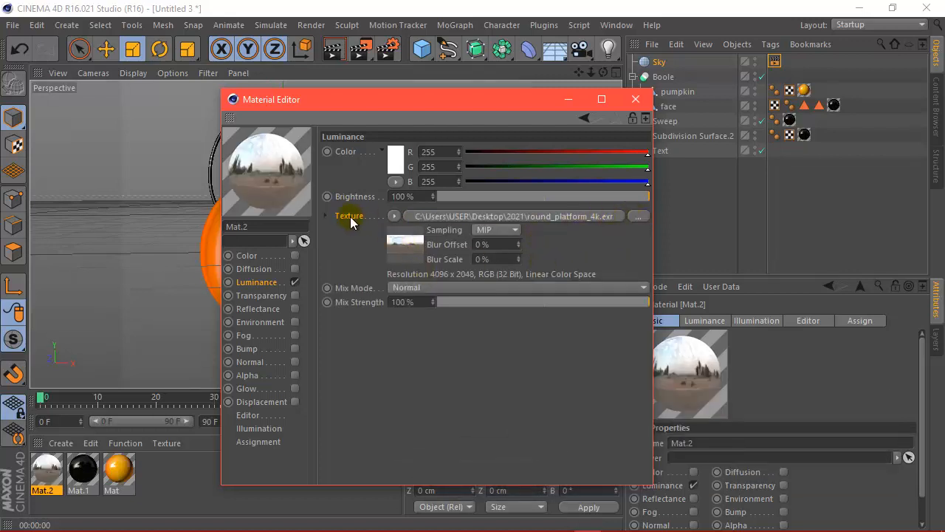
{"action": "left_click", "coordinate": [636, 99]}
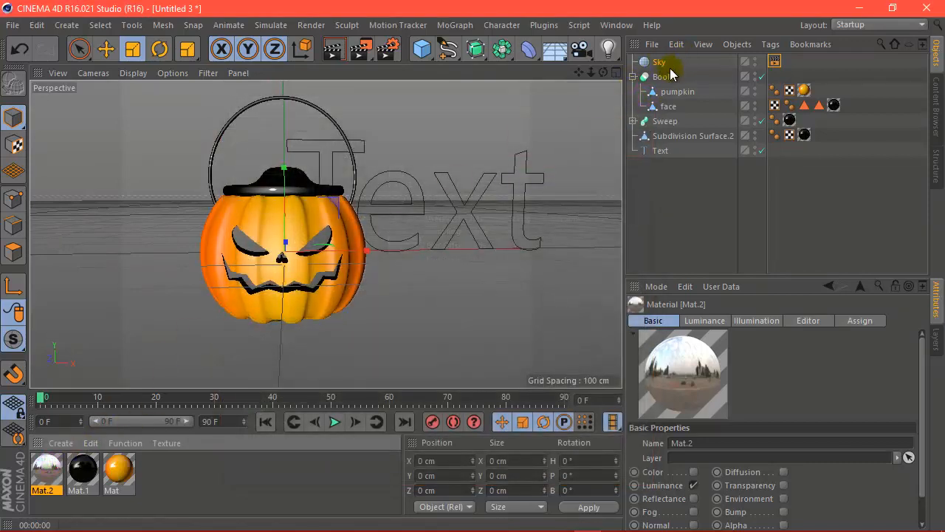
Apply the round_platform_4k.exr luminance material to the Sky object and render the view
{"action": "left_click_drag", "start_coordinate": [672, 74], "coordinate": [669, 65]}
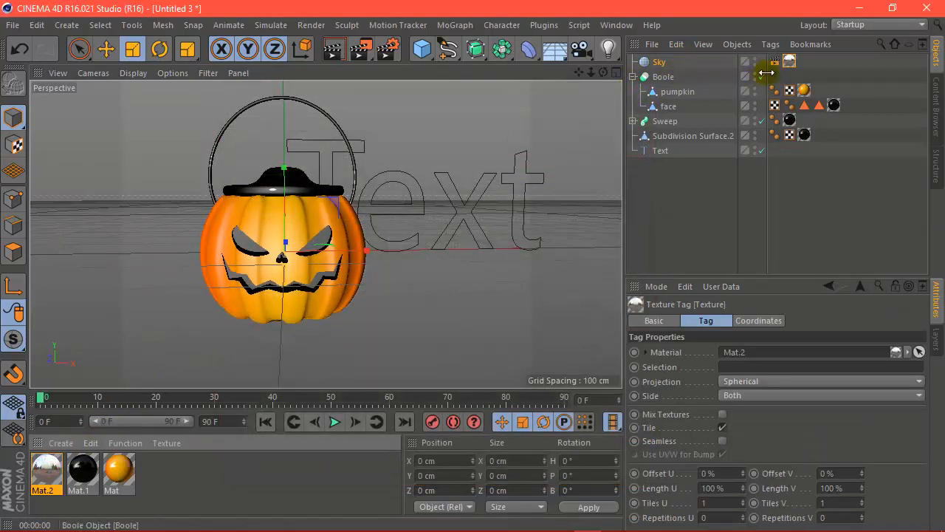
{"action": "left_click", "coordinate": [332, 52]}
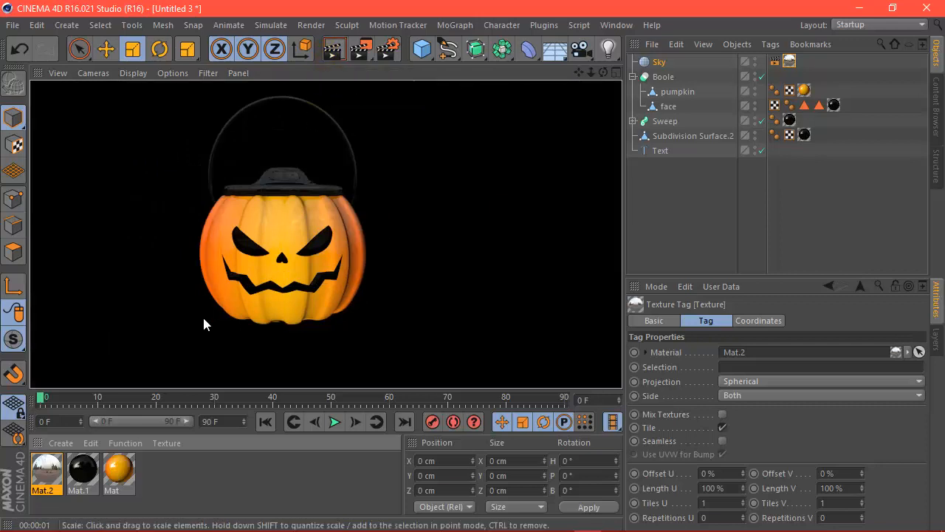
Set the reflection strength to 6% on the black material and 8% on the orange gradient material
{"action": "double_click", "coordinate": [83, 471]}
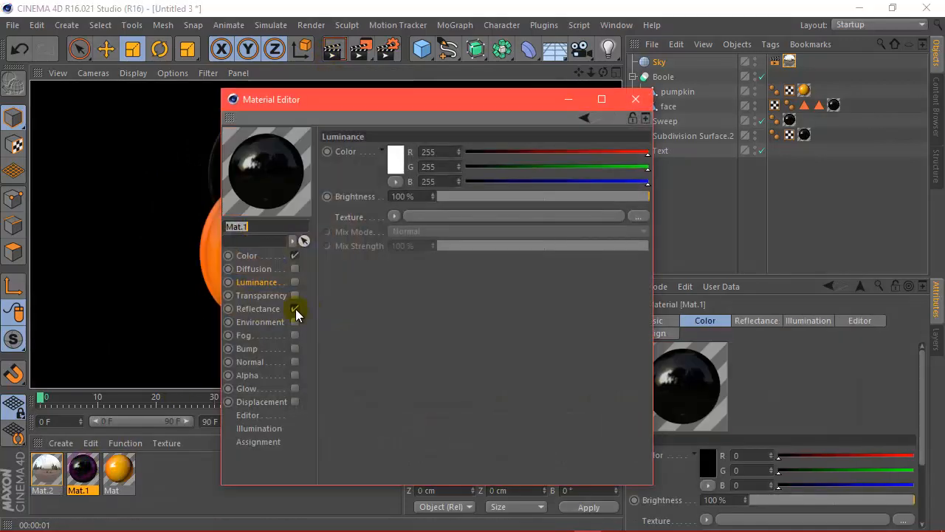
{"action": "left_click", "coordinate": [267, 308]}
{"action": "left_click_drag", "start_coordinate": [470, 399], "coordinate": [468, 398]}
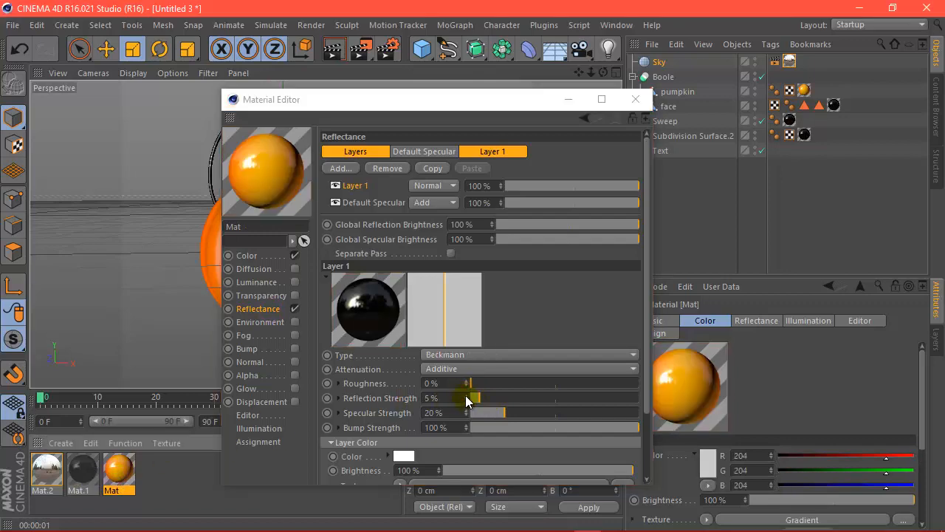
{"action": "left_click", "coordinate": [466, 397]}
{"action": "left_click", "coordinate": [466, 396]}
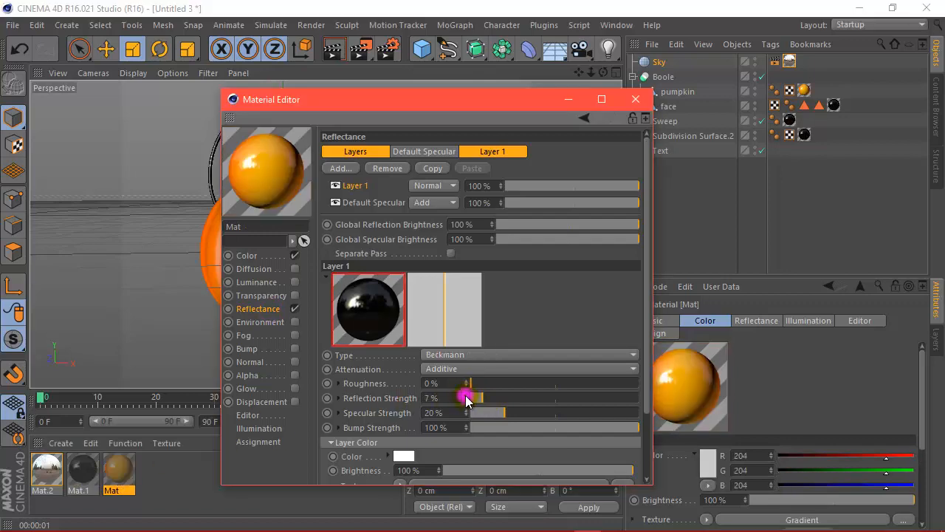
{"action": "left_click", "coordinate": [466, 396]}
{"action": "left_click", "coordinate": [636, 99]}
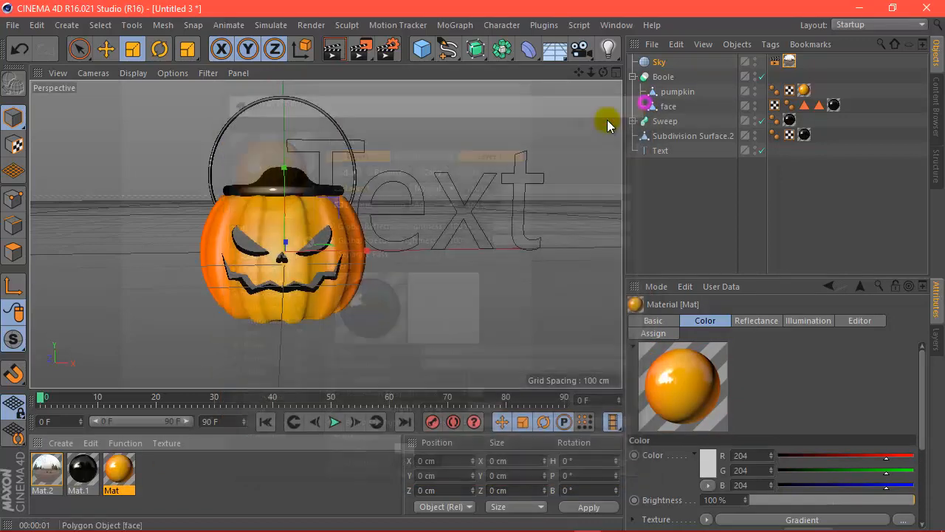
Add Global Illumination to the render settings with the irradiance cache Record Density set to Low
{"action": "left_click", "coordinate": [389, 49]}
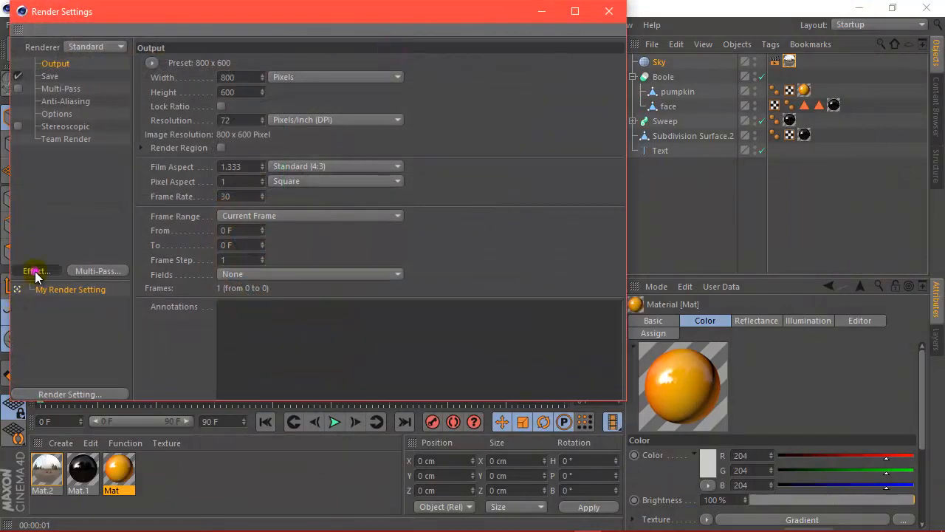
{"action": "left_click", "coordinate": [33, 270]}
{"action": "left_click", "coordinate": [85, 295]}
{"action": "left_click", "coordinate": [253, 67]}
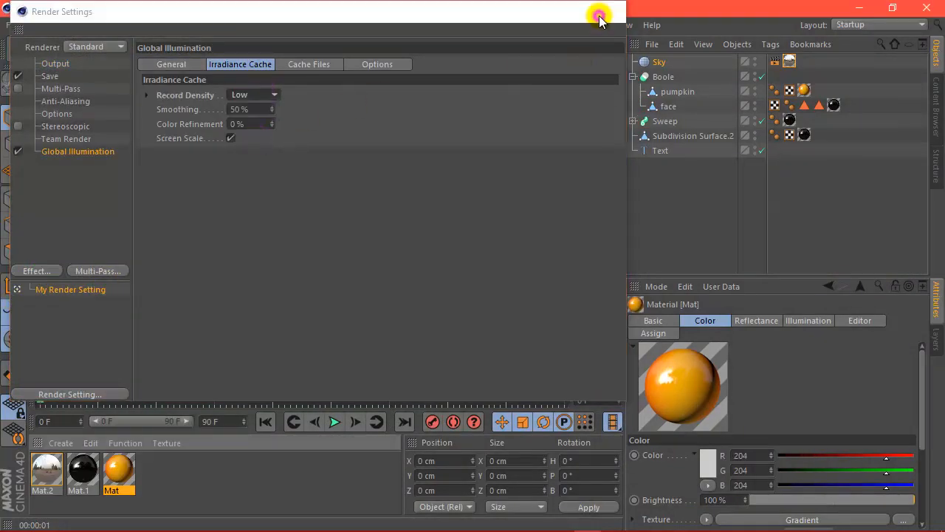
{"action": "left_click", "coordinate": [608, 12]}
Render the bucket from a slightly rotated angle to check the lighting and reflections
{"action": "left_click_drag", "start_coordinate": [606, 72], "coordinate": [474, 266]}
{"action": "left_click_drag", "start_coordinate": [603, 72], "coordinate": [473, 268]}
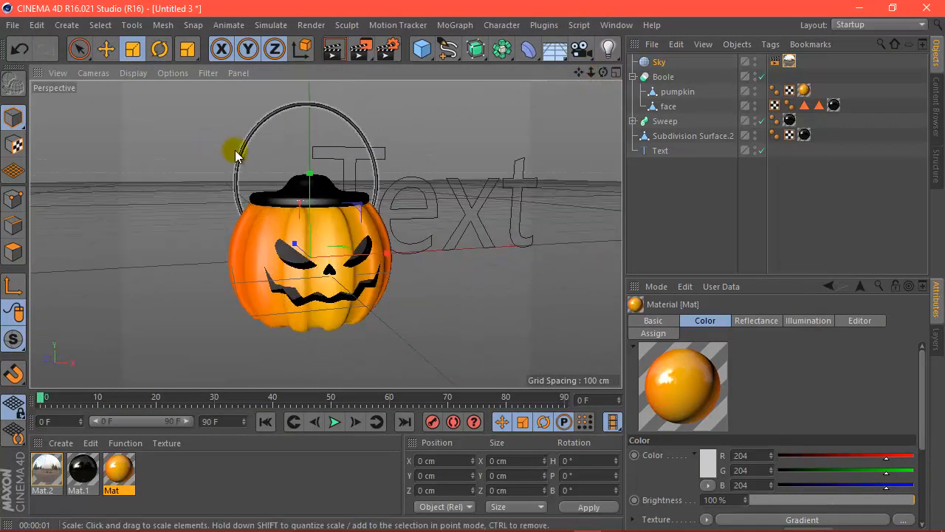
{"action": "left_click", "coordinate": [333, 49]}
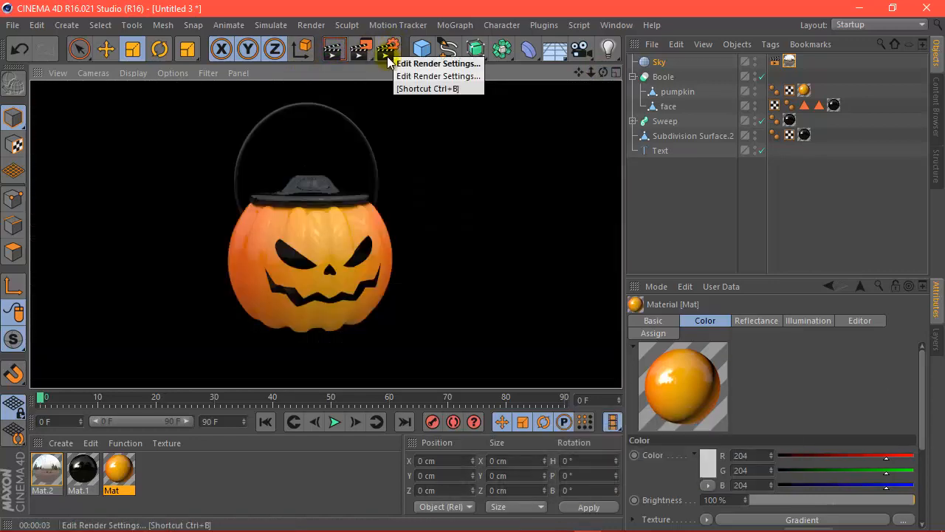
{"action": "left_click", "coordinate": [334, 253]}
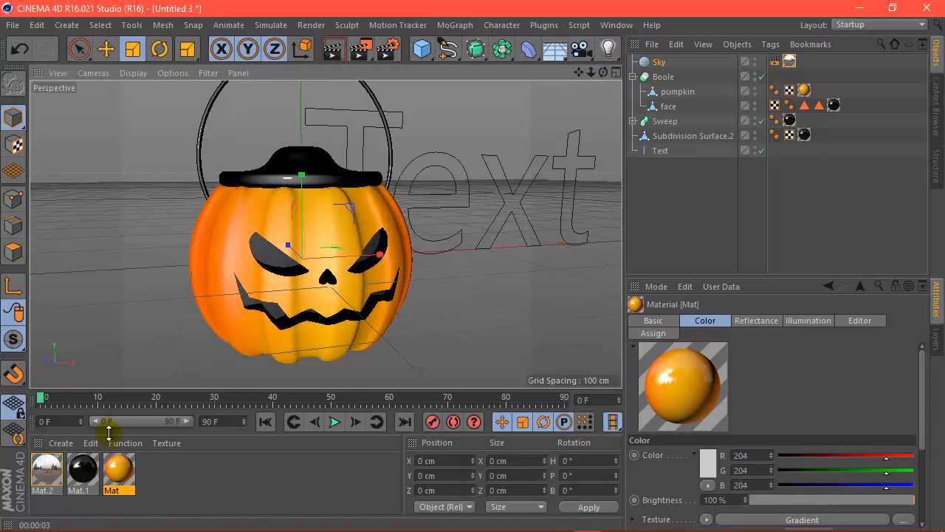
Duplicate the black material and set the copy's color to dark brown (R 98, G 41, B 0)
{"action": "left_click", "coordinate": [87, 470]}
{"action": "left_click_drag", "start_coordinate": [101, 471], "coordinate": [111, 470], "text": "ctrl"}
{"action": "double_click", "coordinate": [119, 470]}
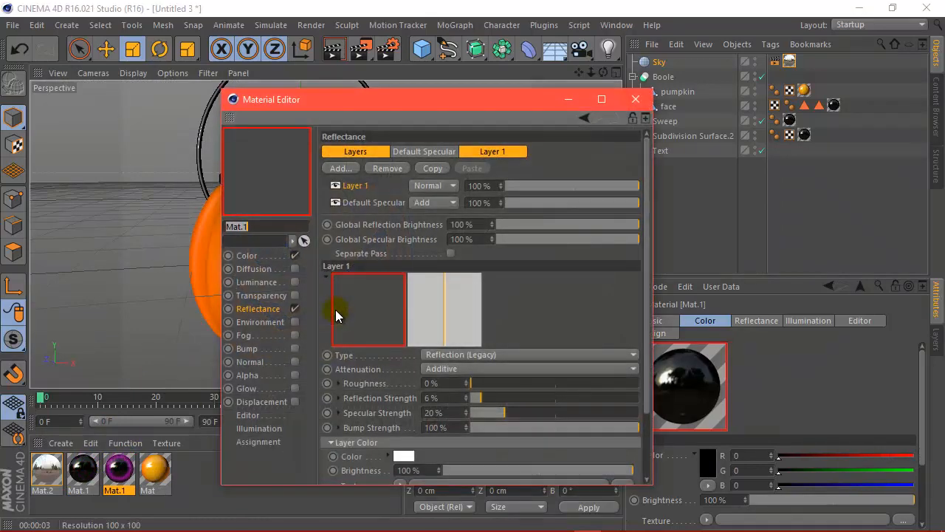
{"action": "left_click", "coordinate": [264, 256]}
{"action": "left_click", "coordinate": [398, 163]}
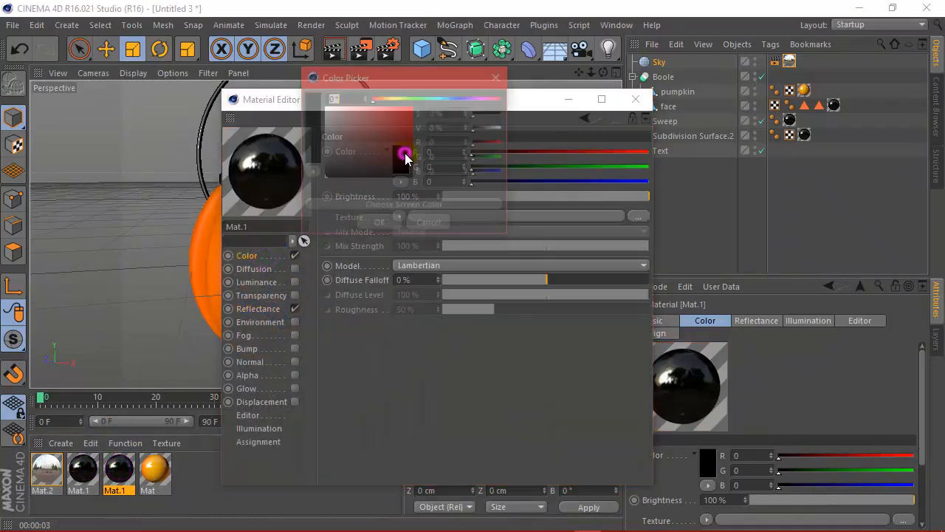
{"action": "left_click", "coordinate": [383, 98]}
{"action": "left_click", "coordinate": [407, 146]}
{"action": "left_click", "coordinate": [419, 153]}
{"action": "left_click", "coordinate": [388, 225]}
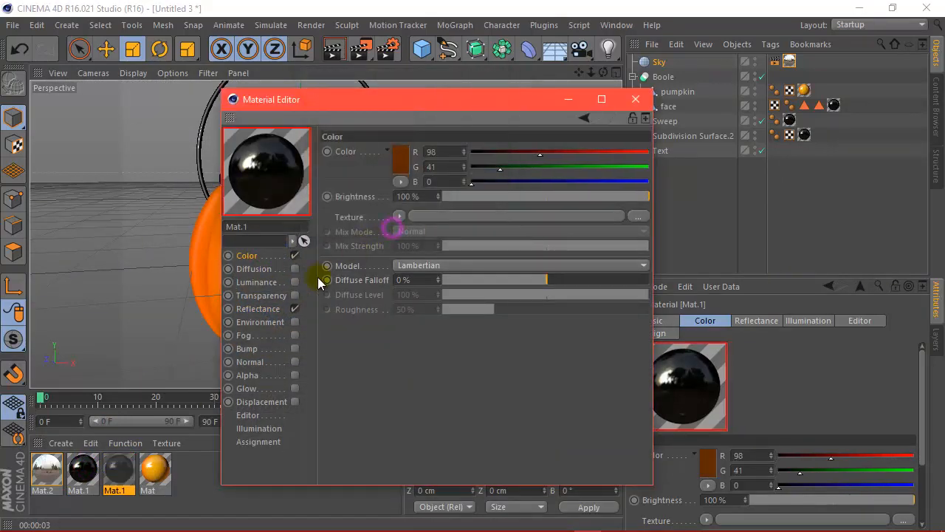
Replace the face object's black material with the brown one and render the view
{"action": "left_click", "coordinate": [628, 102]}
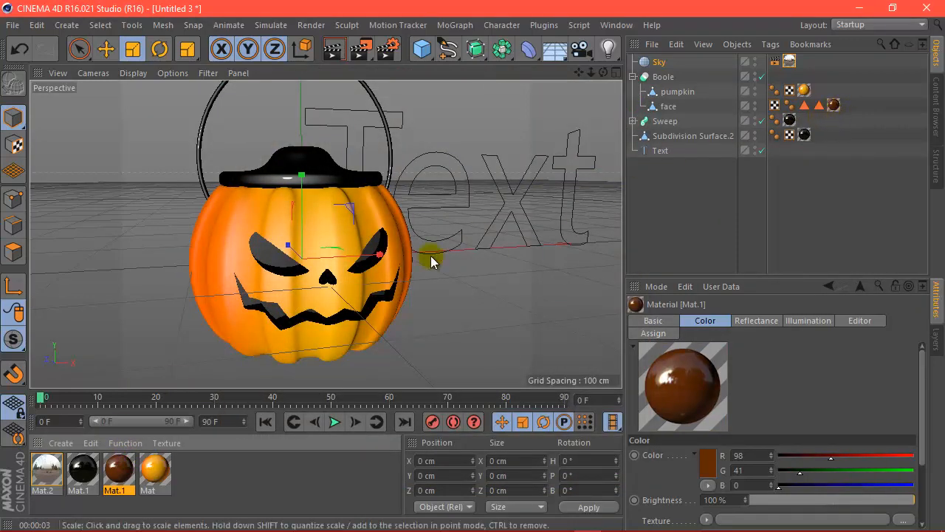
{"action": "scroll", "coordinate": [319, 294], "scroll_direction": "down", "scroll_amount": 3}
{"action": "left_click", "coordinate": [334, 49]}
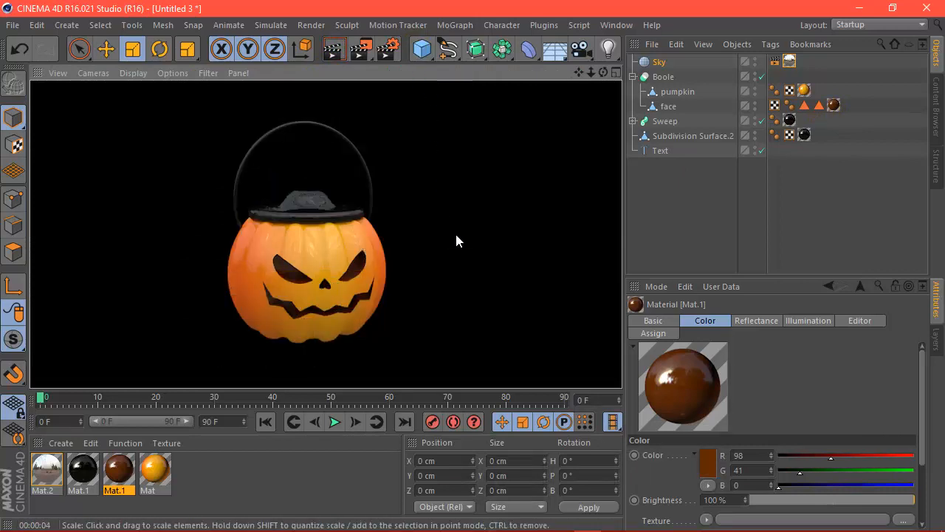
Set the reflection strength of the orange material's Layer 1 reflectance to 14%
{"action": "double_click", "coordinate": [152, 470]}
{"action": "left_click", "coordinate": [258, 310]}
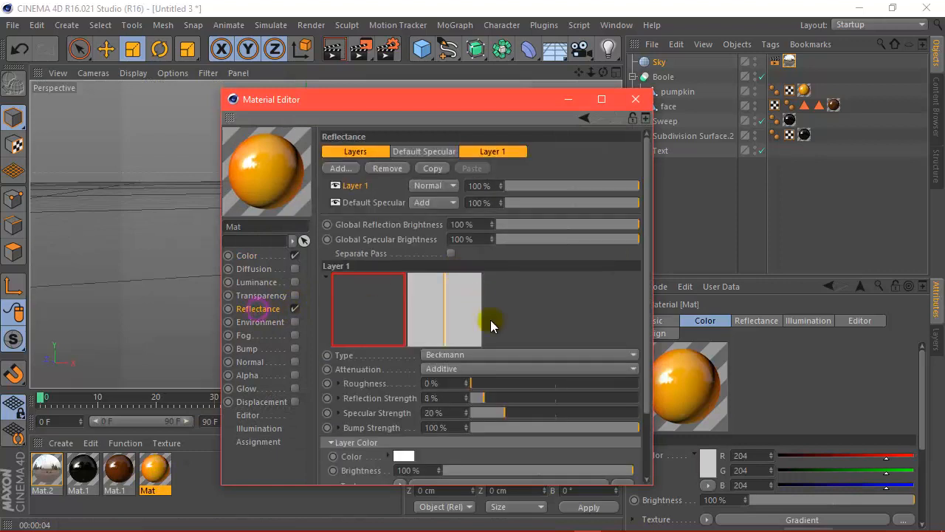
{"action": "left_click_drag", "start_coordinate": [466, 398], "coordinate": [467, 398]}
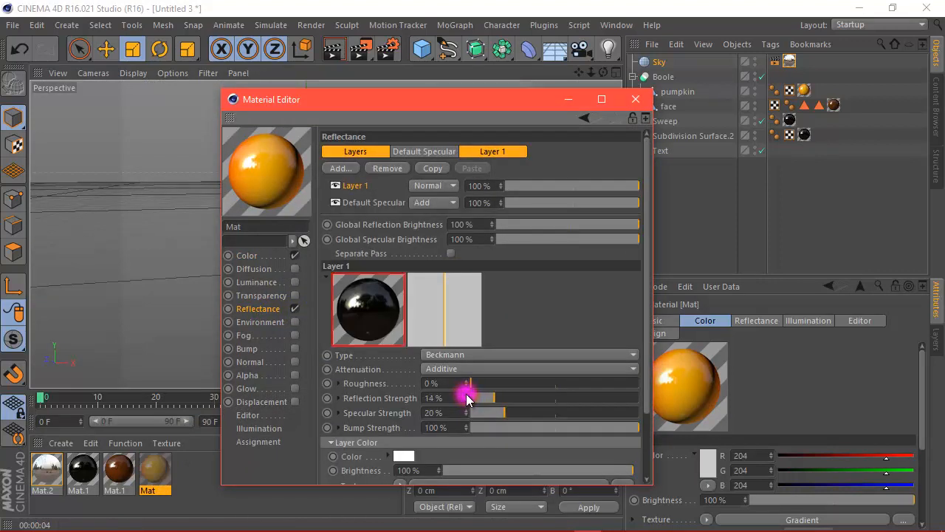
Set the reflection strength of the brown material's reflectance layer to 4% and render the view
{"action": "left_click", "coordinate": [121, 469]}
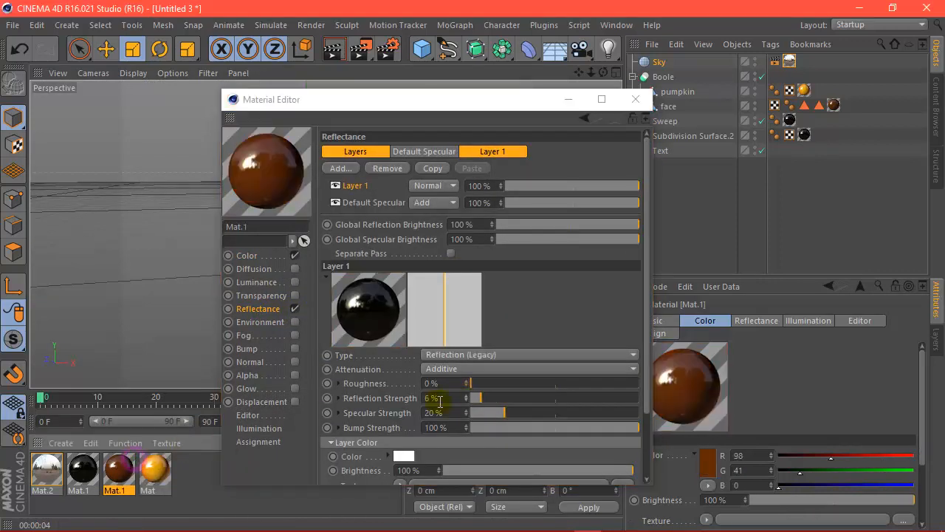
{"action": "left_click", "coordinate": [467, 400]}
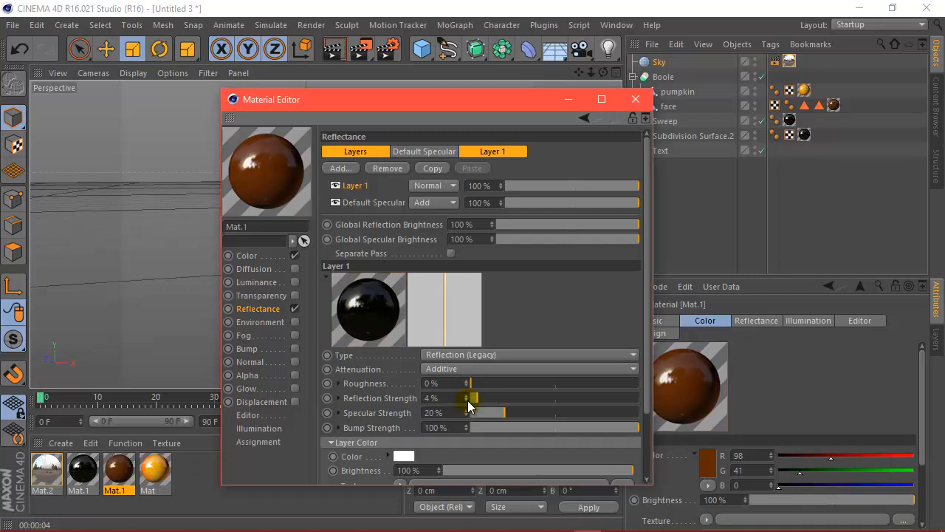
{"action": "left_click", "coordinate": [636, 98]}
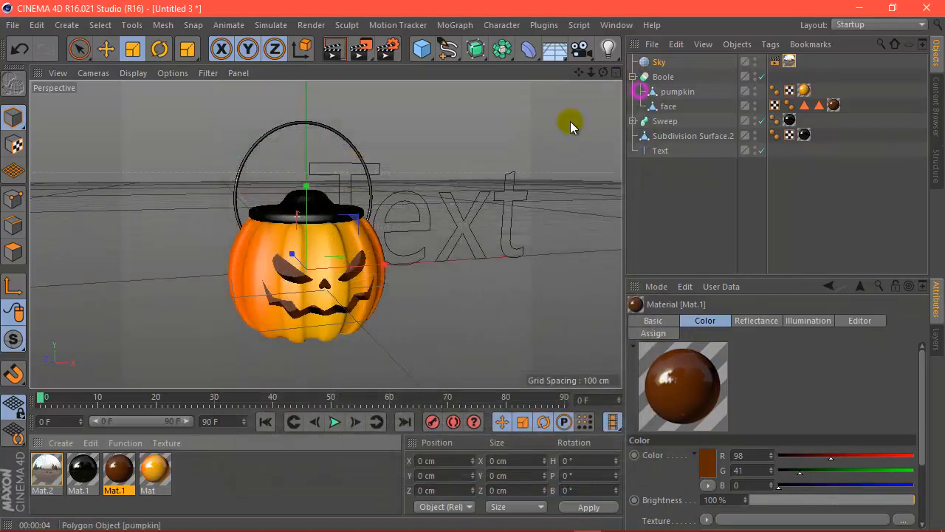
{"action": "left_click", "coordinate": [334, 50]}
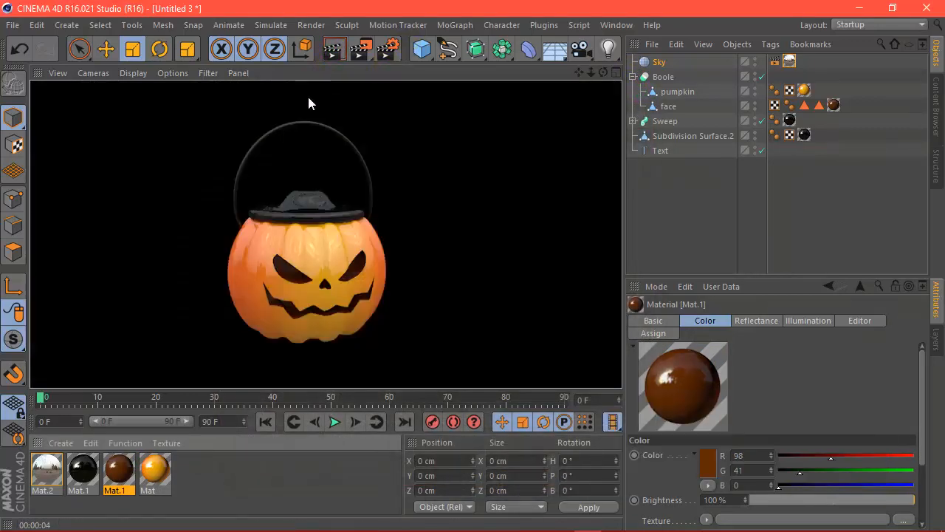
Set the projection of the sky's HDRI texture to Flat and render a closer view of the bucket
{"action": "left_click", "coordinate": [293, 247]}
{"action": "left_click", "coordinate": [791, 62]}
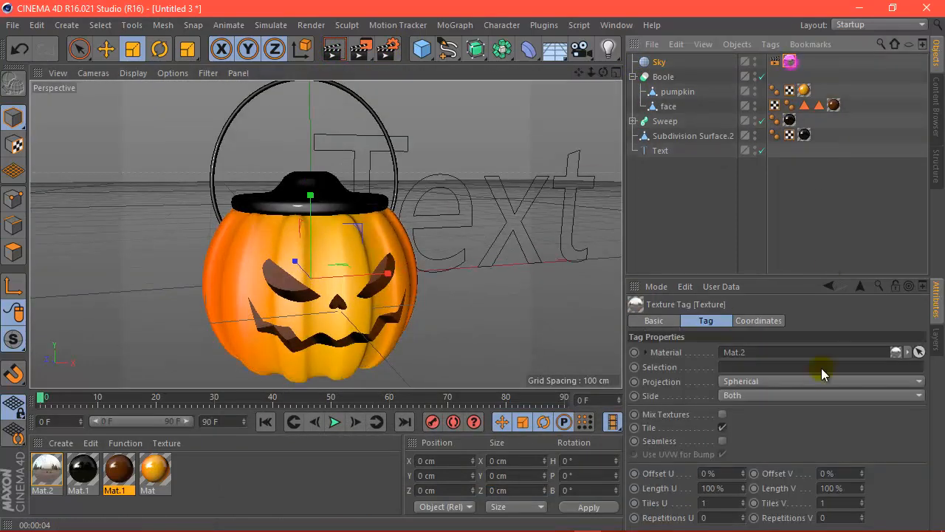
{"action": "left_click", "coordinate": [816, 381]}
{"action": "left_click", "coordinate": [749, 427]}
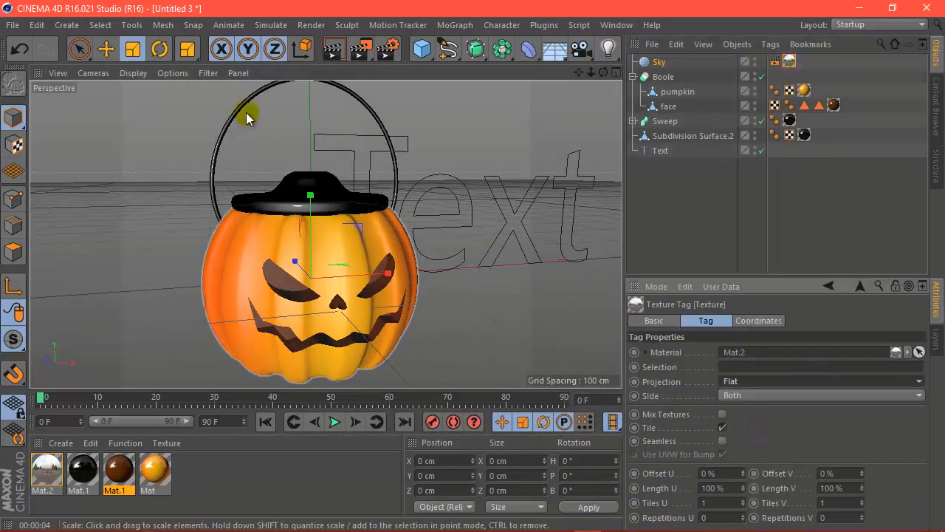
{"action": "left_click", "coordinate": [333, 49]}
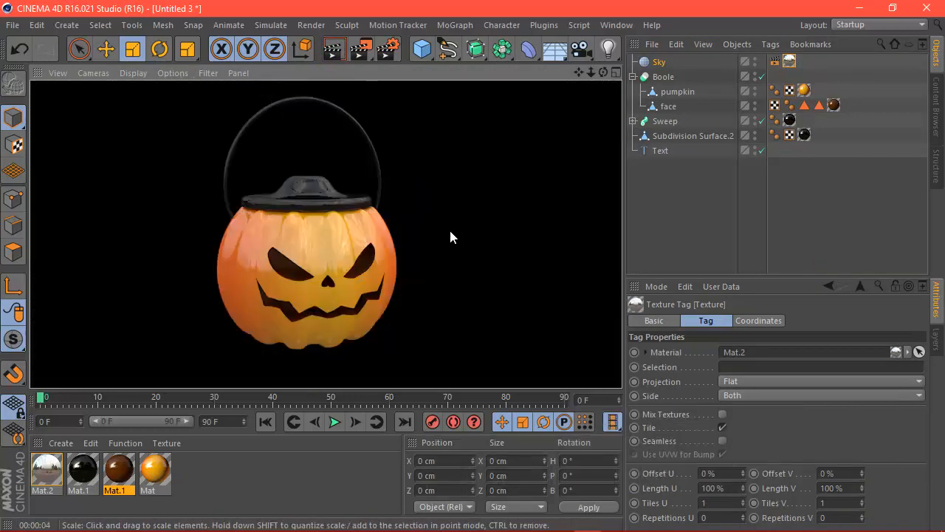
{"action": "left_click", "coordinate": [441, 225]}
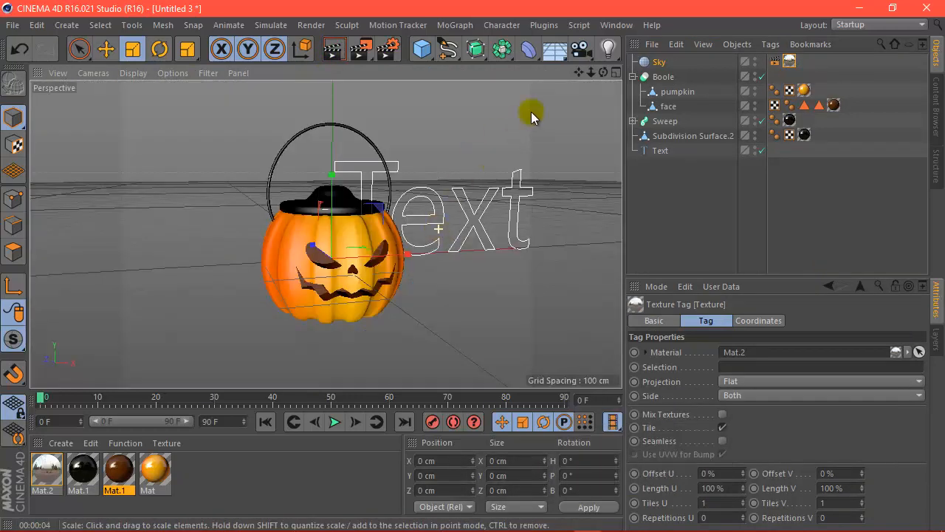
Delete the unused Text object from the scene
{"action": "left_click_drag", "start_coordinate": [603, 73], "coordinate": [472, 267]}
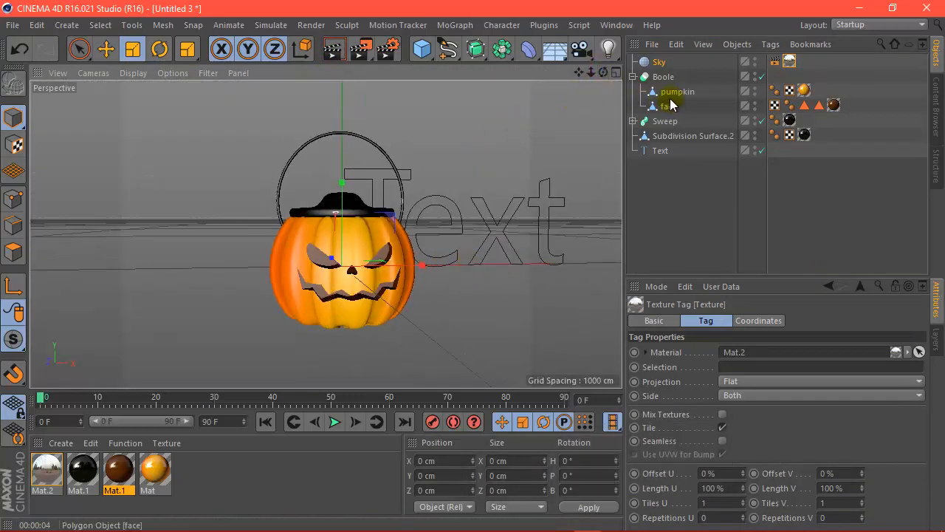
{"action": "left_click", "coordinate": [660, 151]}
{"action": "key", "text": "Delete"}
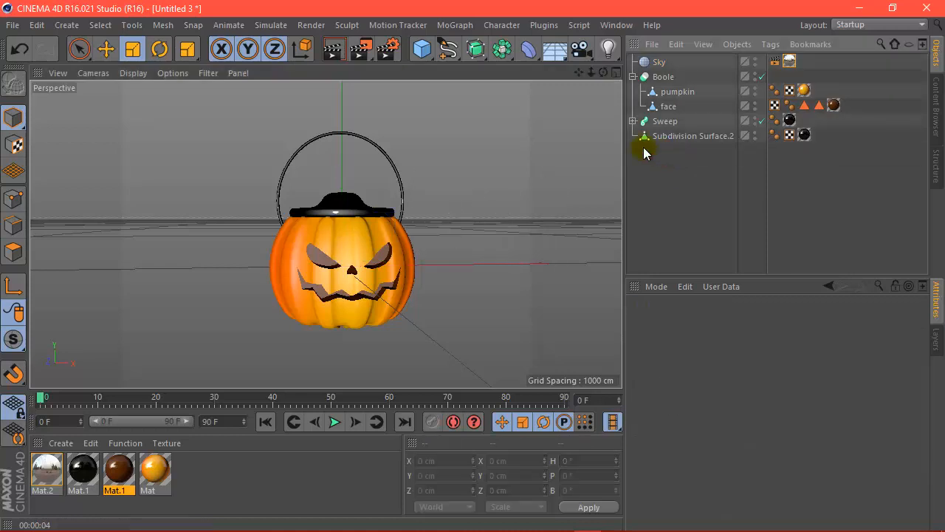
Add a Floor object to the scene
{"action": "scroll", "coordinate": [302, 124], "scroll_direction": "down", "scroll_amount": 2}
{"action": "scroll", "coordinate": [302, 124], "scroll_direction": "up", "scroll_amount": 2}
{"action": "left_click", "coordinate": [553, 49]}
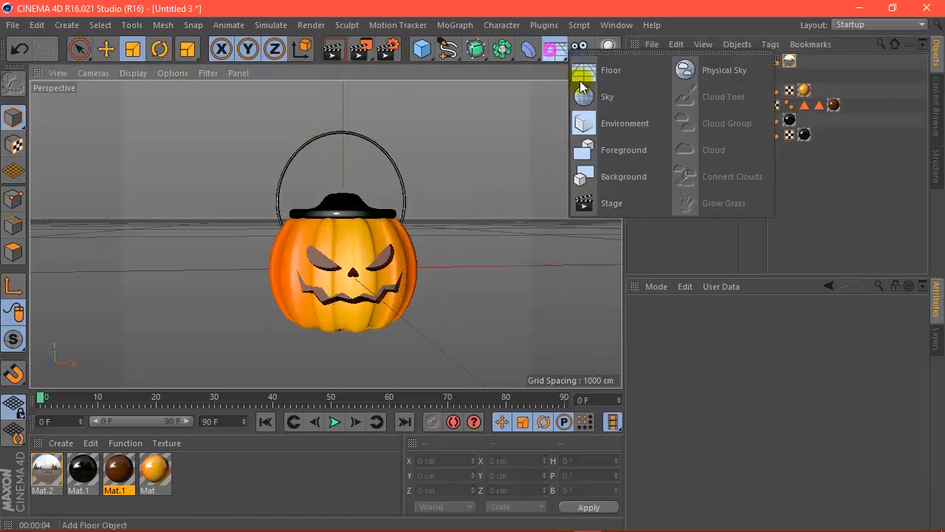
{"action": "left_click", "coordinate": [616, 72]}
{"action": "left_click", "coordinate": [660, 67]}
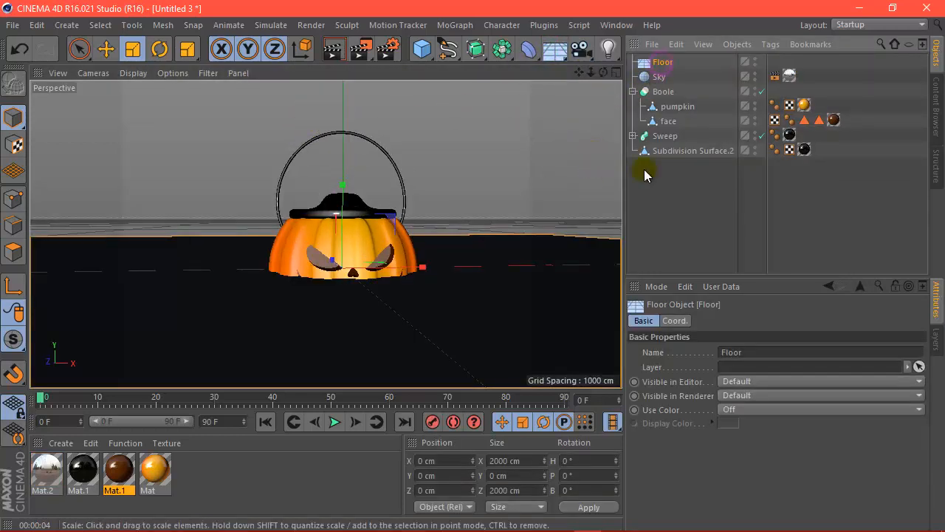
Move the Boole, Sweep and Subdivision Surface.2 objects up together to about Y 96 cm so the bucket rests on the floor
{"action": "left_click_drag", "start_coordinate": [671, 177], "coordinate": [659, 94]}
{"action": "scroll", "coordinate": [350, 245], "scroll_direction": "down", "scroll_amount": 3}
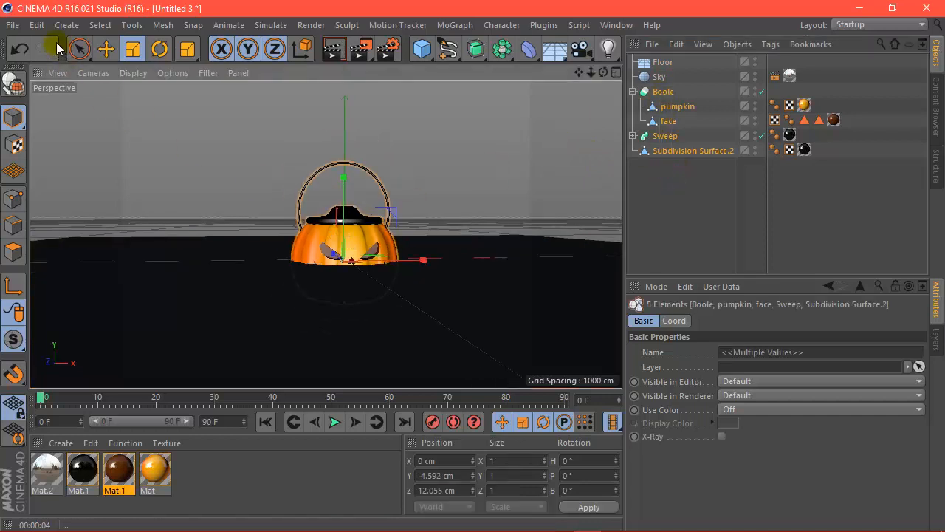
{"action": "left_click", "coordinate": [107, 52]}
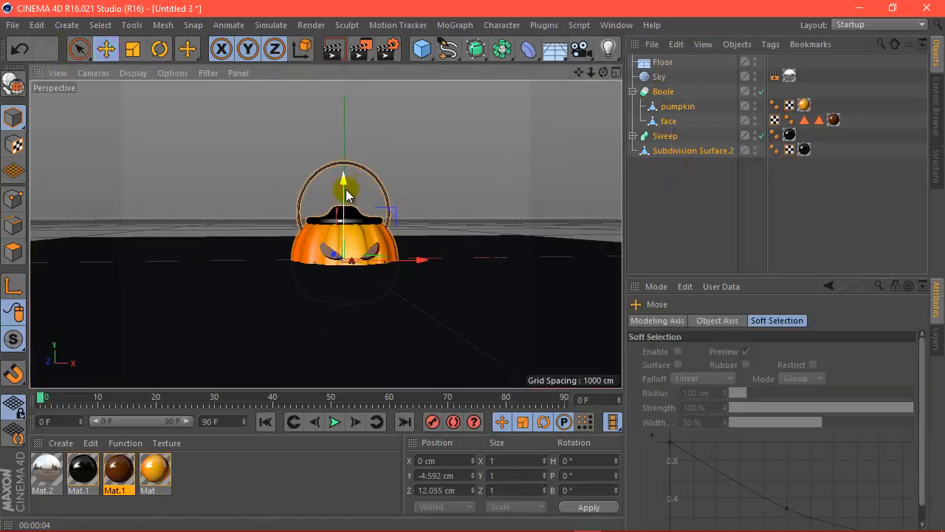
{"action": "left_click_drag", "start_coordinate": [347, 193], "coordinate": [325, 122]}
{"action": "scroll", "coordinate": [358, 243], "scroll_direction": "up", "scroll_amount": 4}
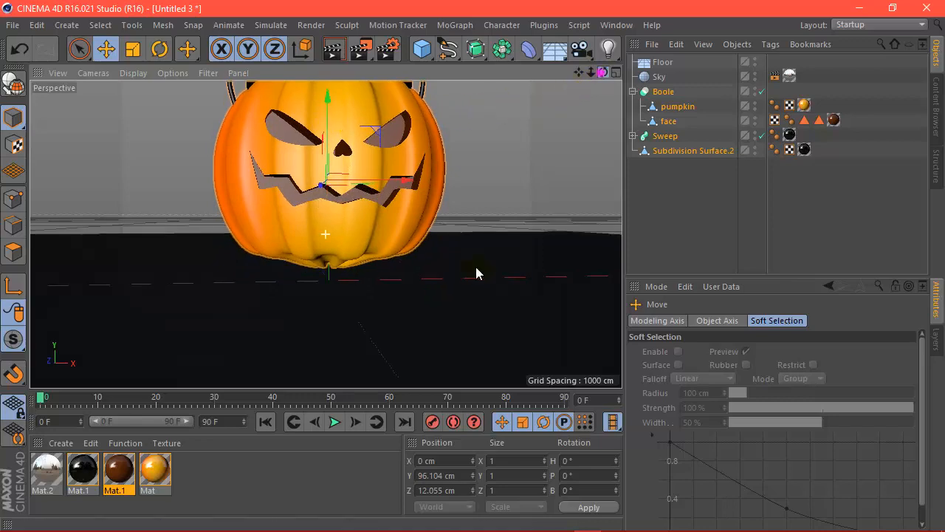
{"action": "left_click_drag", "start_coordinate": [477, 268], "coordinate": [472, 265], "text": "alt"}
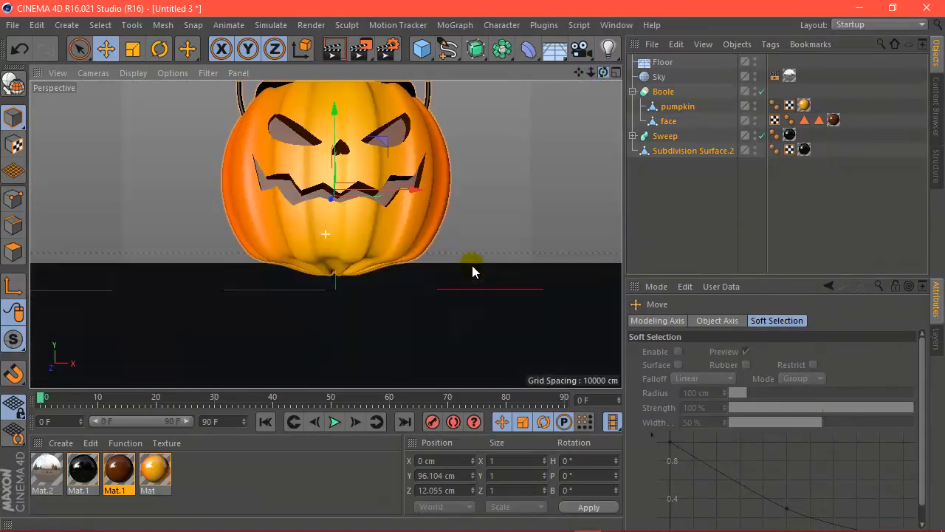
Place the pumpkin object below the face object inside the Boole
{"action": "left_click", "coordinate": [669, 123]}
{"action": "left_click", "coordinate": [673, 110]}
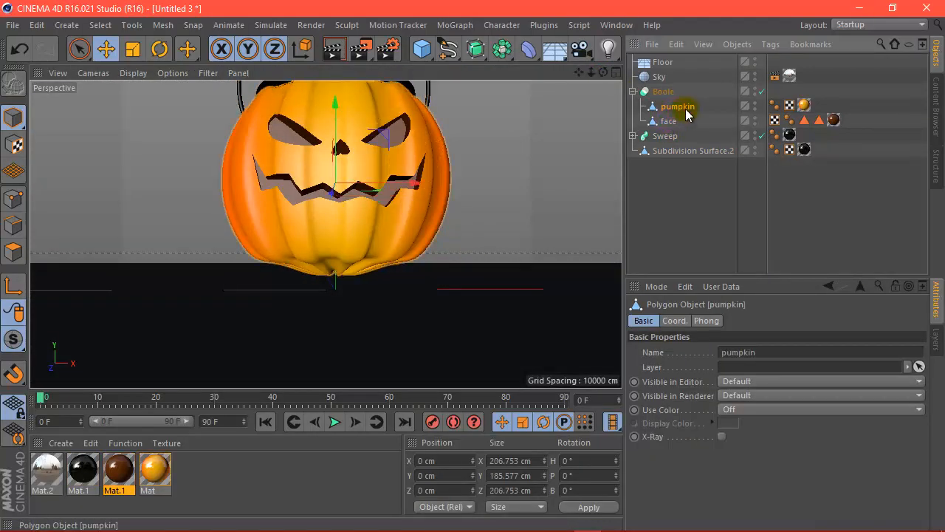
{"action": "left_click_drag", "start_coordinate": [690, 128], "coordinate": [685, 131]}
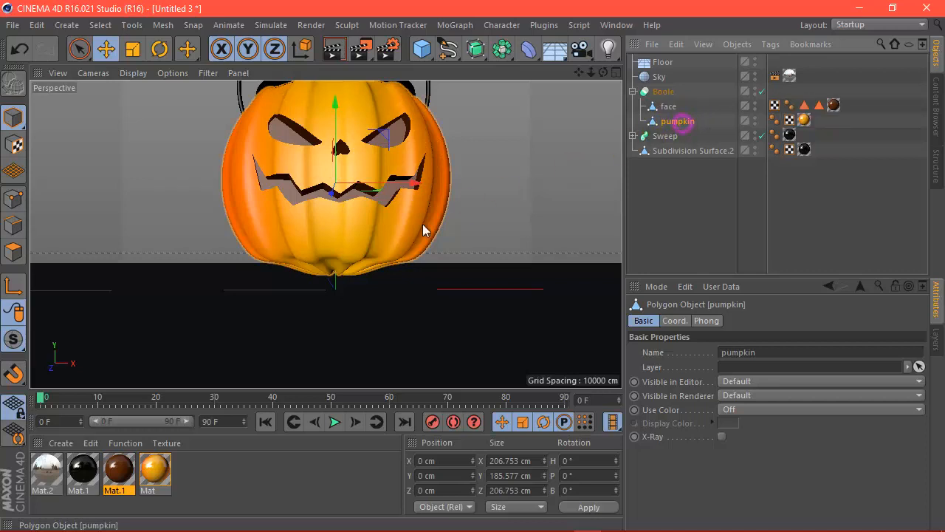
Show the model with Gouraud Shading (Lines) and raise the pumpkin's selected bottom polygons to about Y -67 cm
{"action": "left_click", "coordinate": [13, 252]}
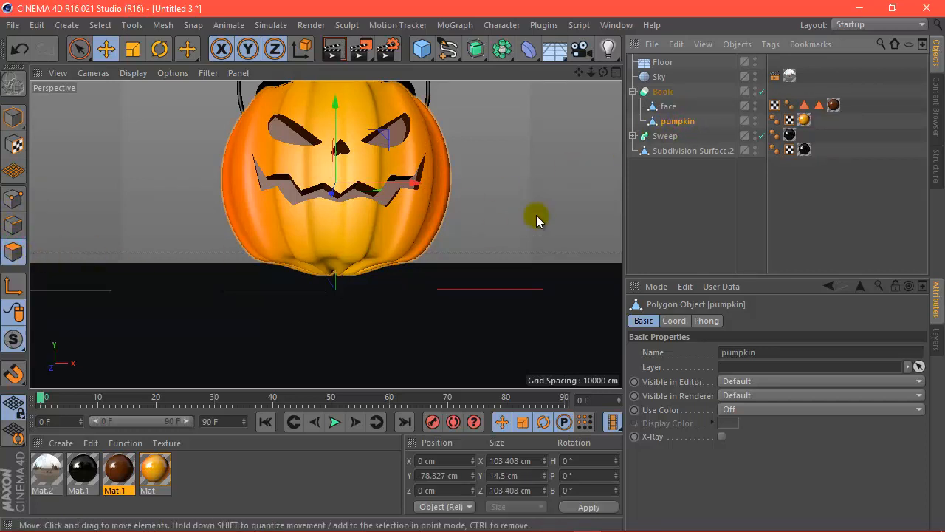
{"action": "left_click", "coordinate": [133, 72]}
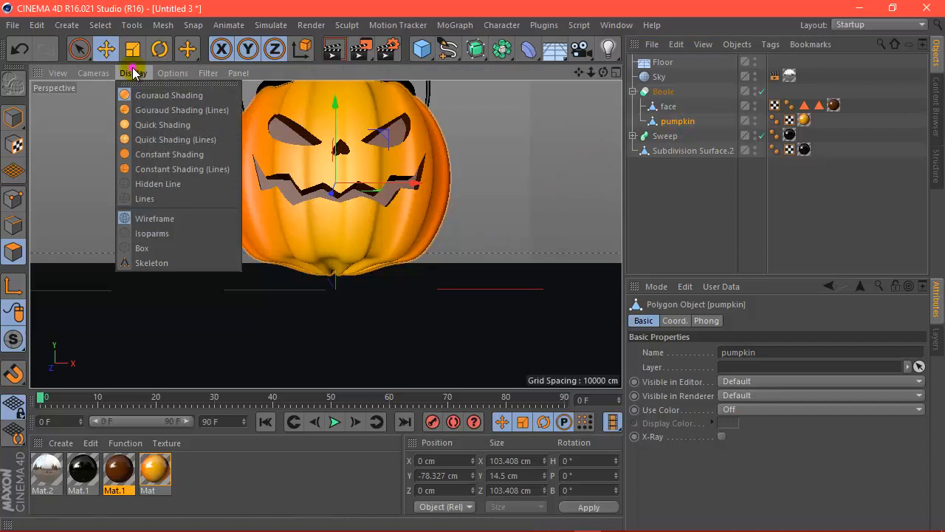
{"action": "left_click", "coordinate": [150, 111]}
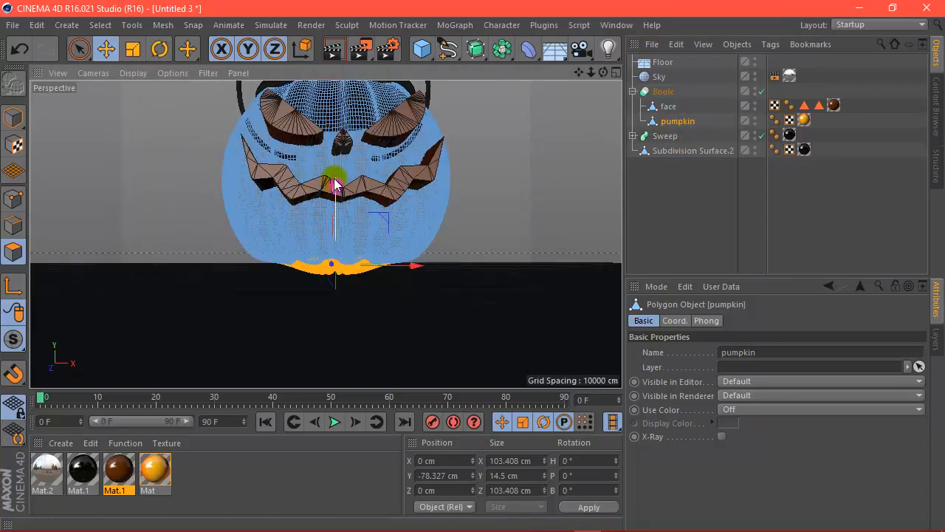
{"action": "left_click_drag", "start_coordinate": [335, 176], "coordinate": [334, 173]}
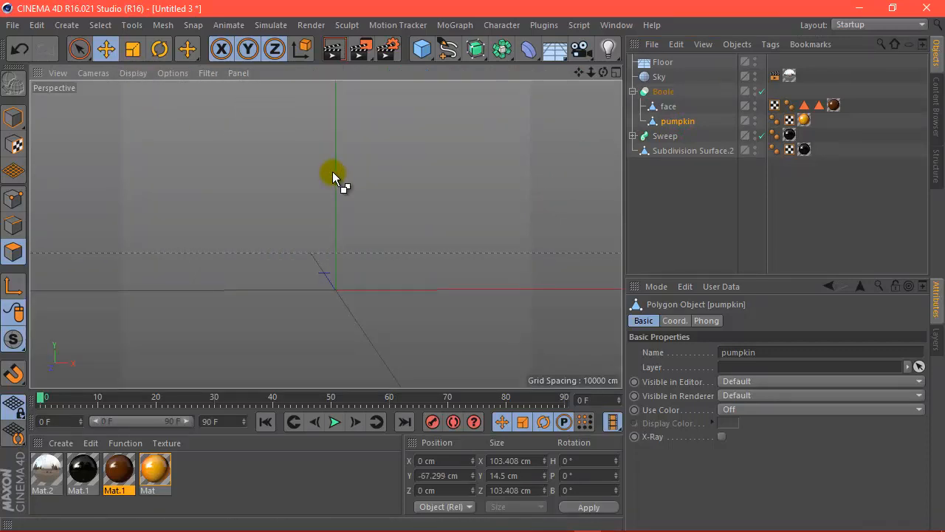
Take the pumpkin out of the Boole and raise its selected bottom polygons to about Y -56 cm
{"action": "left_click", "coordinate": [678, 122]}
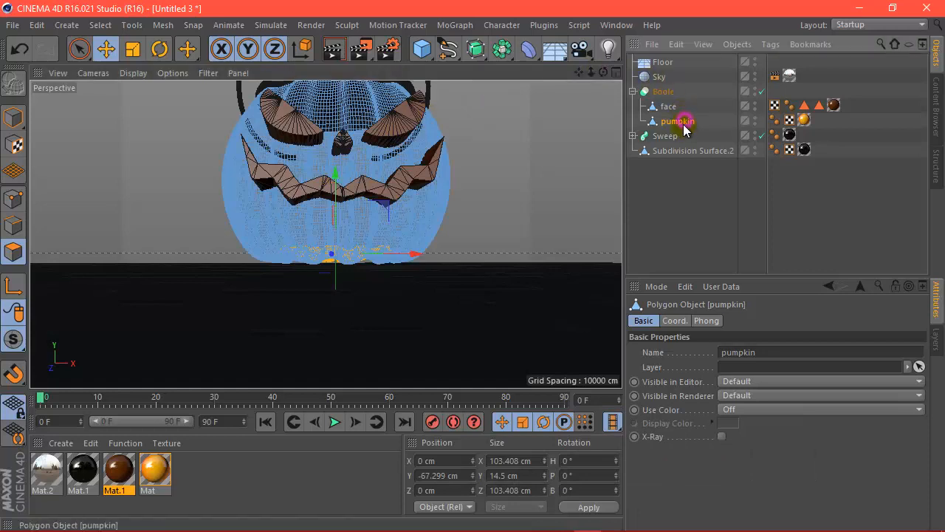
{"action": "left_click_drag", "start_coordinate": [692, 135], "coordinate": [691, 133]}
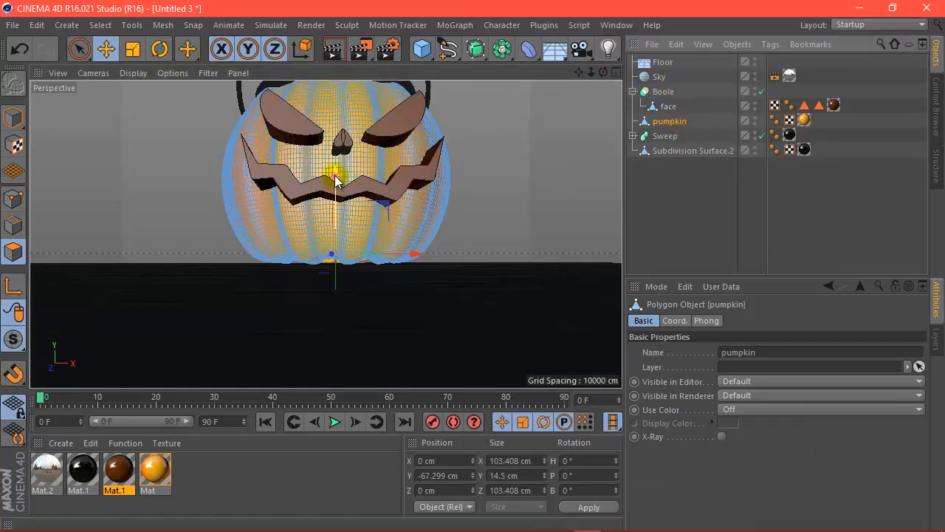
{"action": "left_click_drag", "start_coordinate": [335, 180], "coordinate": [336, 177]}
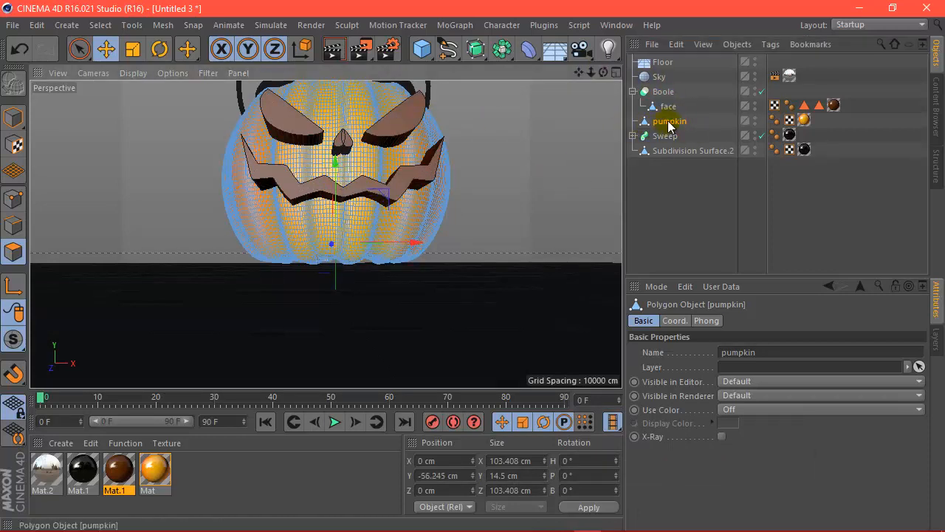
Put the pumpkin back below the face in the Boole, and return to model mode with Gouraud Shading
{"action": "mouse_move", "coordinate": [669, 126]}
{"action": "left_mouse_down"}
{"action": "mouse_move", "coordinate": [674, 117]}
{"action": "mouse_move", "coordinate": [663, 126]}
{"action": "left_mouse_up"}
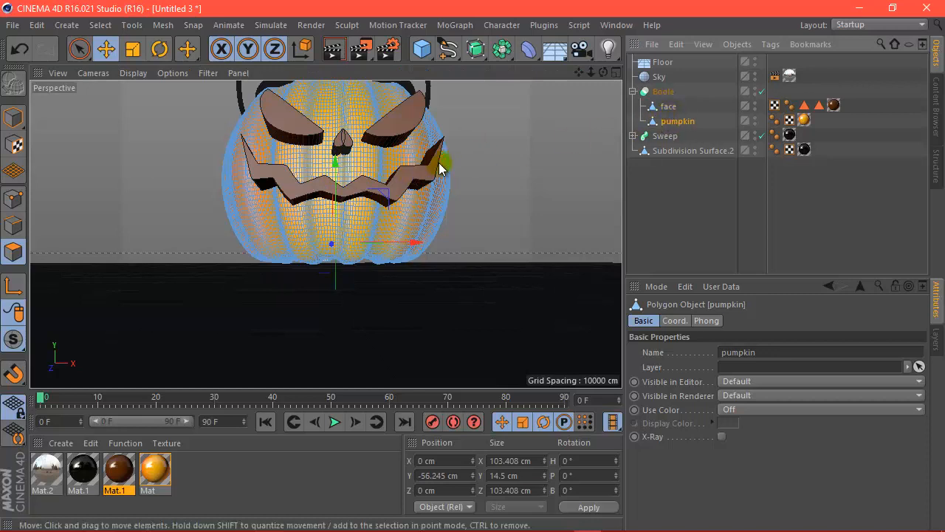
{"action": "left_click", "coordinate": [13, 117]}
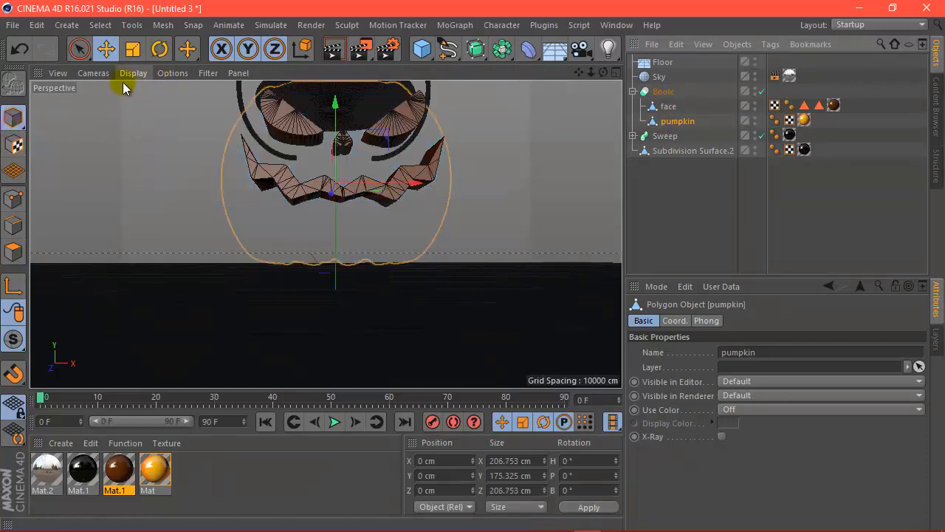
{"action": "left_click", "coordinate": [133, 73]}
{"action": "left_click", "coordinate": [146, 107]}
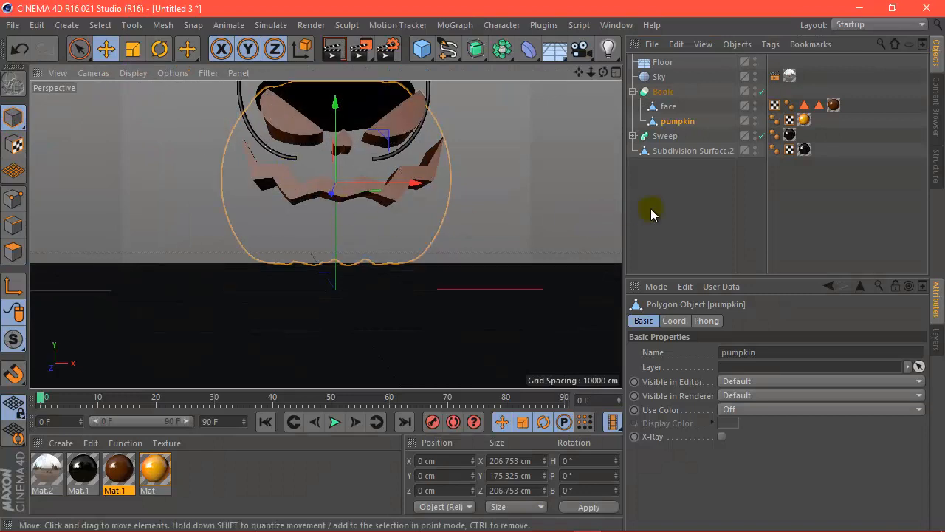
Examine how the pumpkin and face objects display within the Boole from a wider view, selecting them singly and together
{"action": "left_click", "coordinate": [688, 209]}
{"action": "scroll", "coordinate": [437, 250], "scroll_direction": "down", "scroll_amount": 4}
{"action": "left_click_drag", "start_coordinate": [603, 72], "coordinate": [473, 266]}
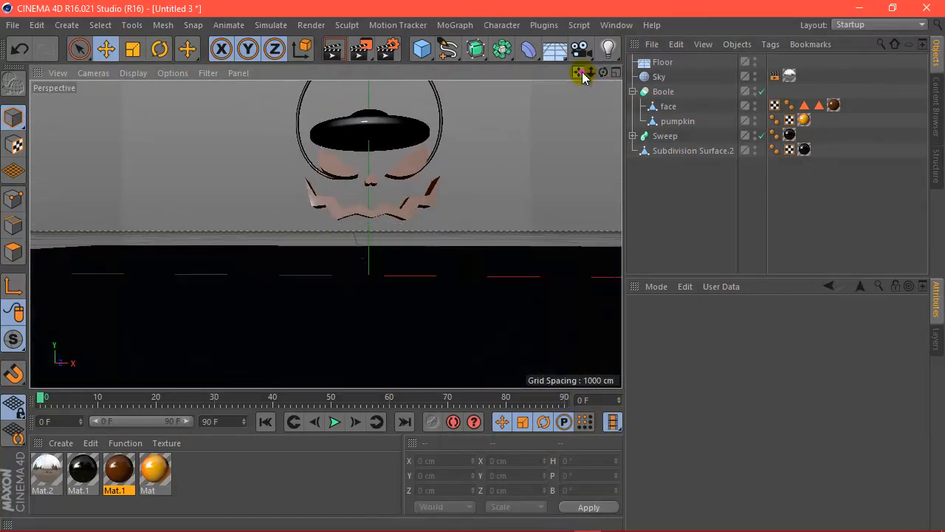
{"action": "left_click_drag", "start_coordinate": [581, 73], "coordinate": [563, 118]}
{"action": "left_click", "coordinate": [676, 121]}
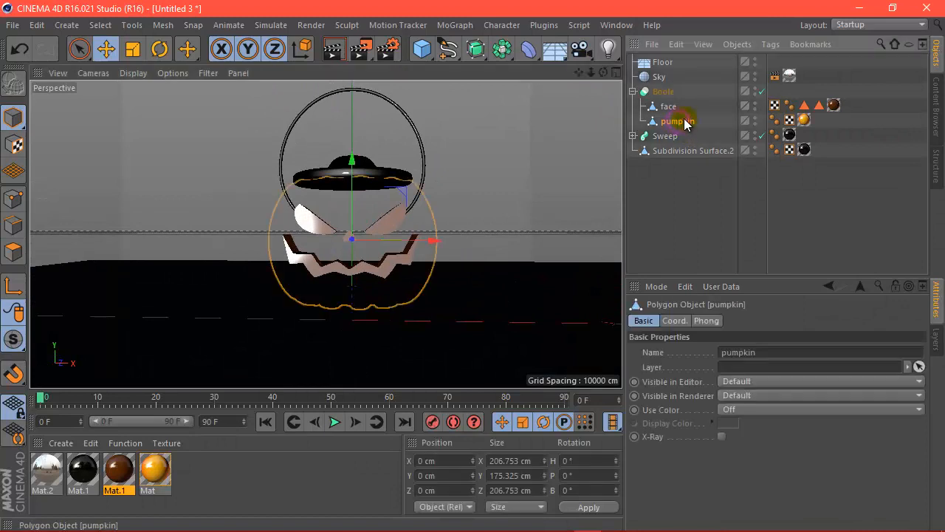
{"action": "left_click_drag", "start_coordinate": [678, 121], "coordinate": [660, 95]}
{"action": "left_click", "coordinate": [695, 108]}
{"action": "left_click", "coordinate": [662, 121], "text": "ctrl"}
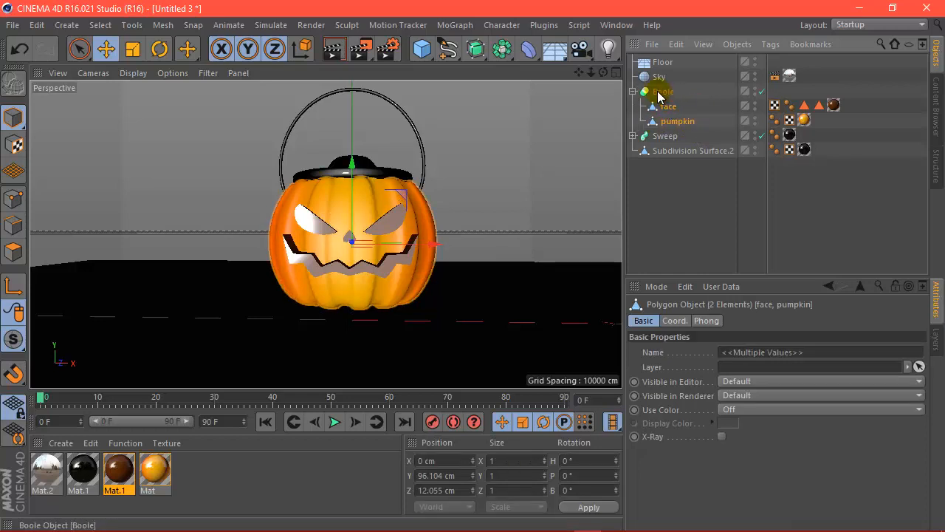
Lower the pumpkin's selected bottom polygons to about Y -68.6 cm, taking the pumpkin out of the Boole
{"action": "left_click", "coordinate": [655, 121]}
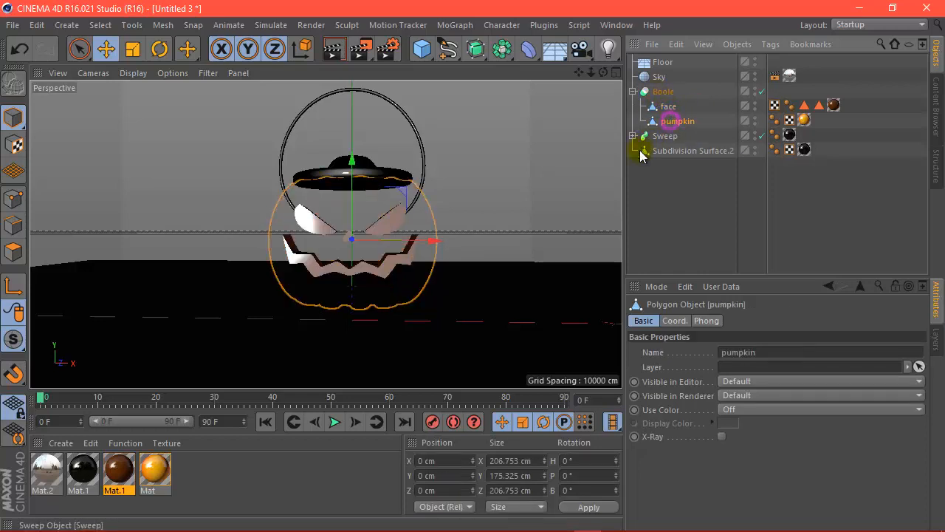
{"action": "left_click", "coordinate": [15, 252]}
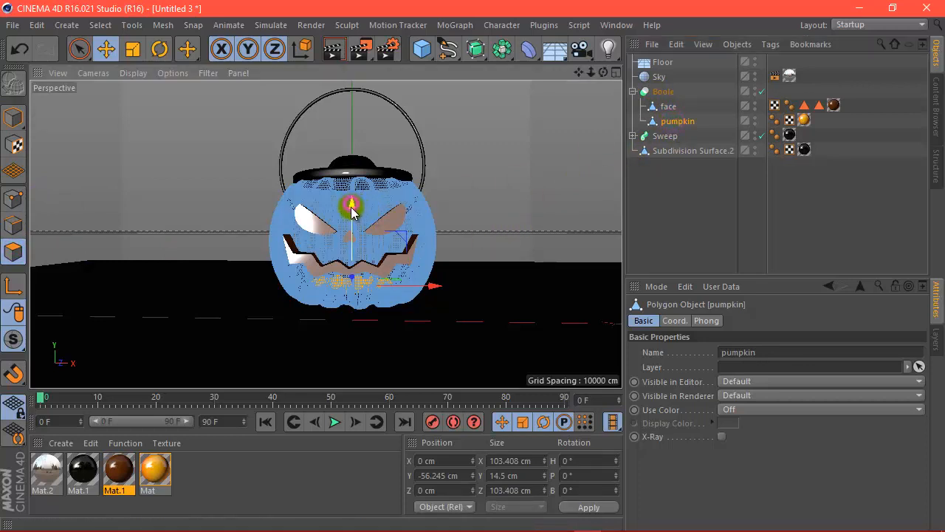
{"action": "left_click_drag", "start_coordinate": [350, 217], "coordinate": [352, 217]}
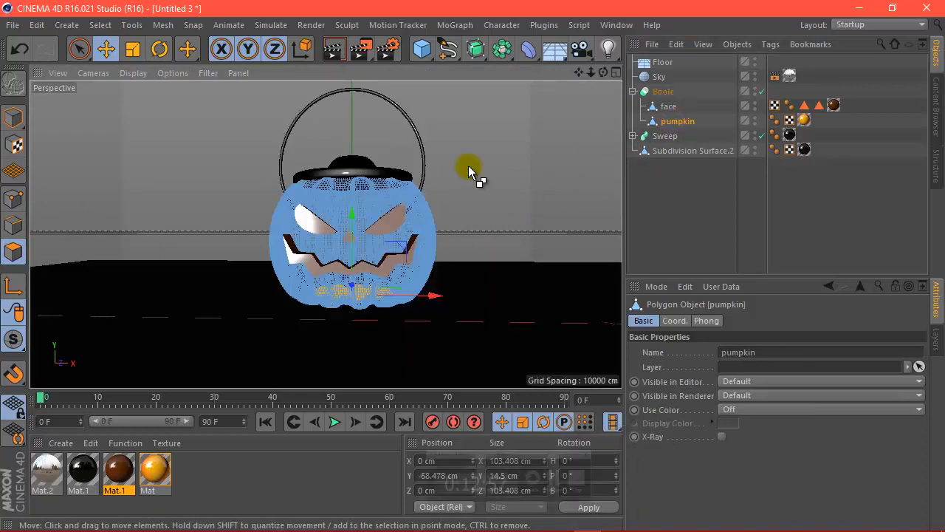
{"action": "left_click", "coordinate": [668, 125]}
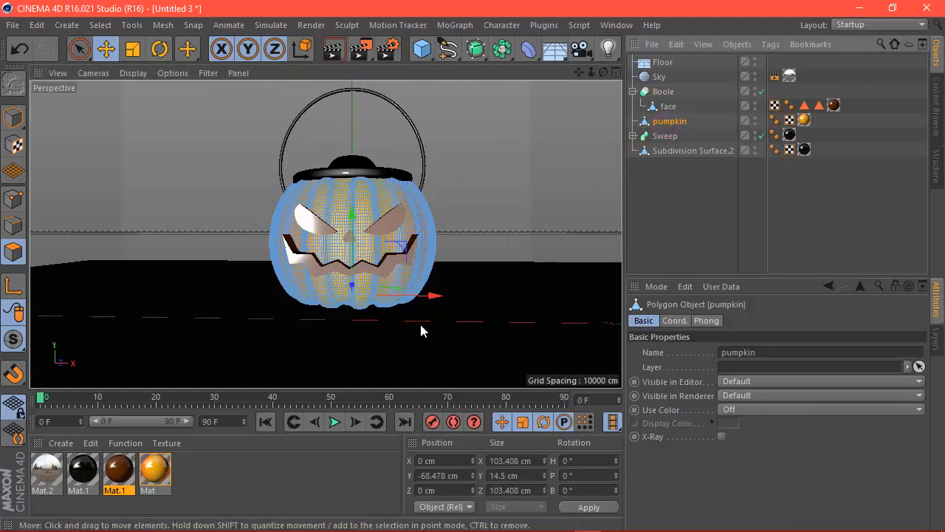
{"action": "scroll", "coordinate": [355, 251], "scroll_direction": "up", "scroll_amount": 3}
{"action": "mouse_move", "coordinate": [345, 214]}
{"action": "left_mouse_down"}
{"action": "mouse_move", "coordinate": [347, 224]}
{"action": "mouse_move", "coordinate": [345, 213]}
{"action": "left_mouse_up"}
Put the pumpkin back below the face in the Boole and check it in model mode
{"action": "left_click", "coordinate": [671, 123]}
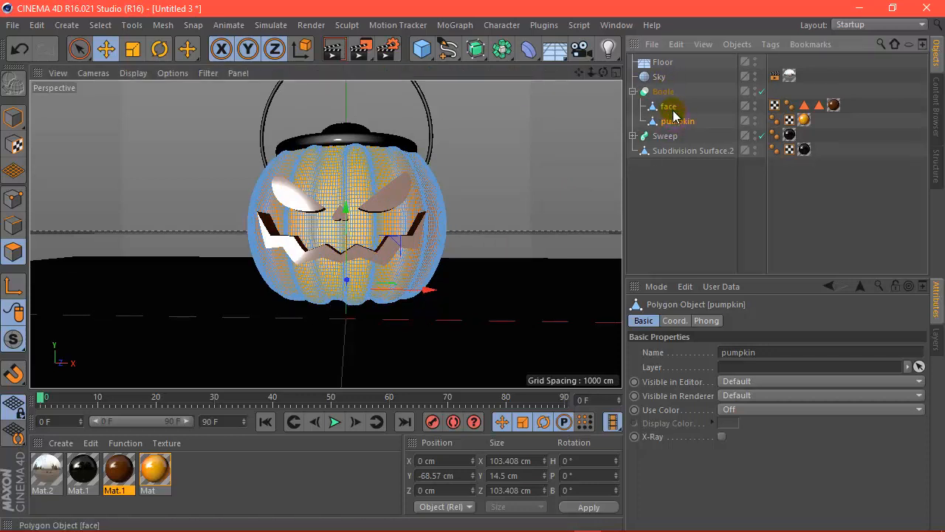
{"action": "scroll", "coordinate": [344, 263], "scroll_direction": "down", "scroll_amount": 2}
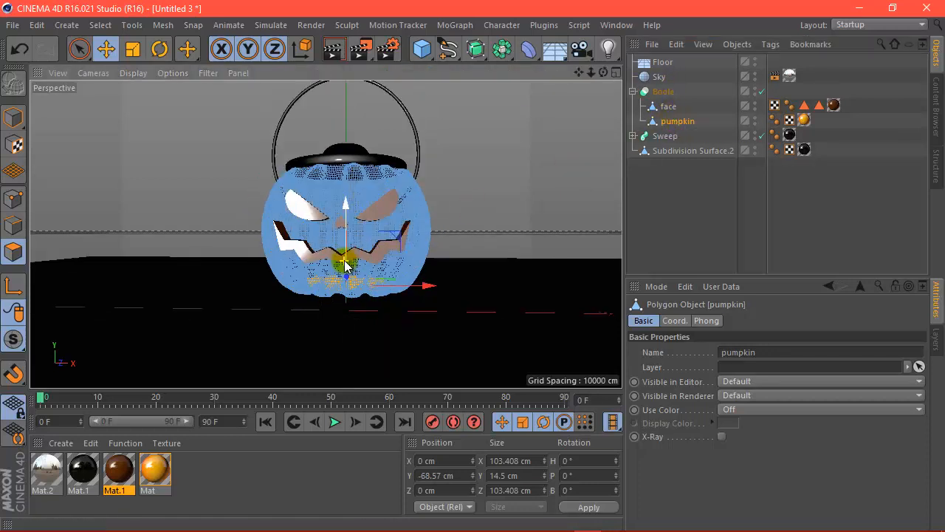
{"action": "left_click", "coordinate": [24, 120]}
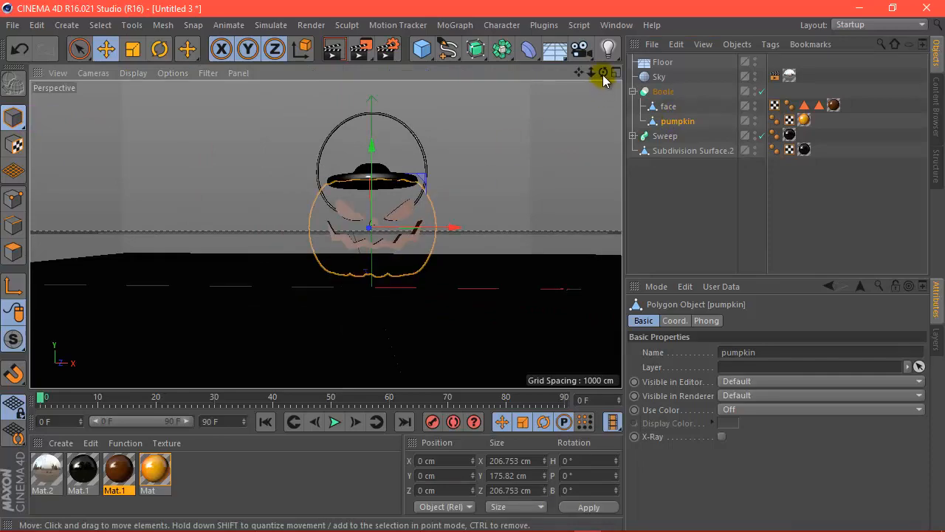
{"action": "left_click_drag", "start_coordinate": [602, 73], "coordinate": [472, 265]}
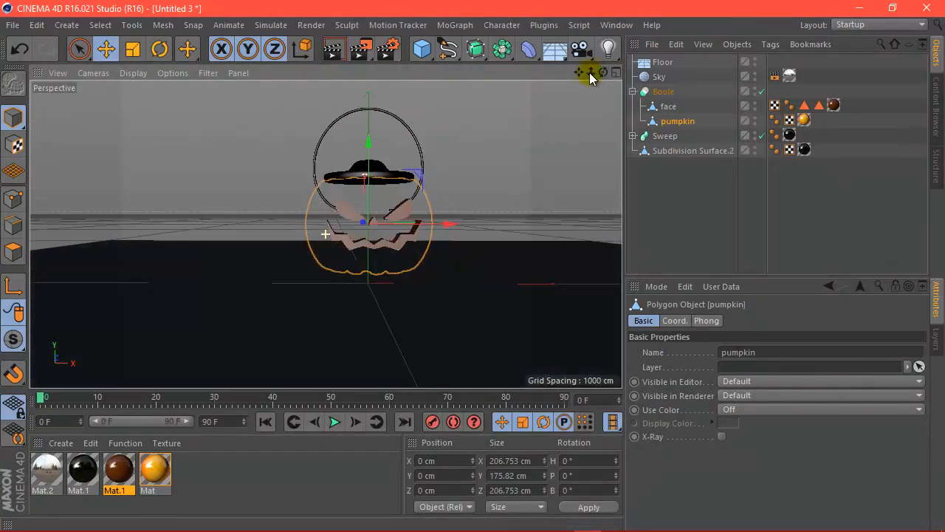
Undo the recent pumpkin edits, and reorder the pumpkin below the face inside the Boole
{"action": "key", "text": "ctrl+z"}
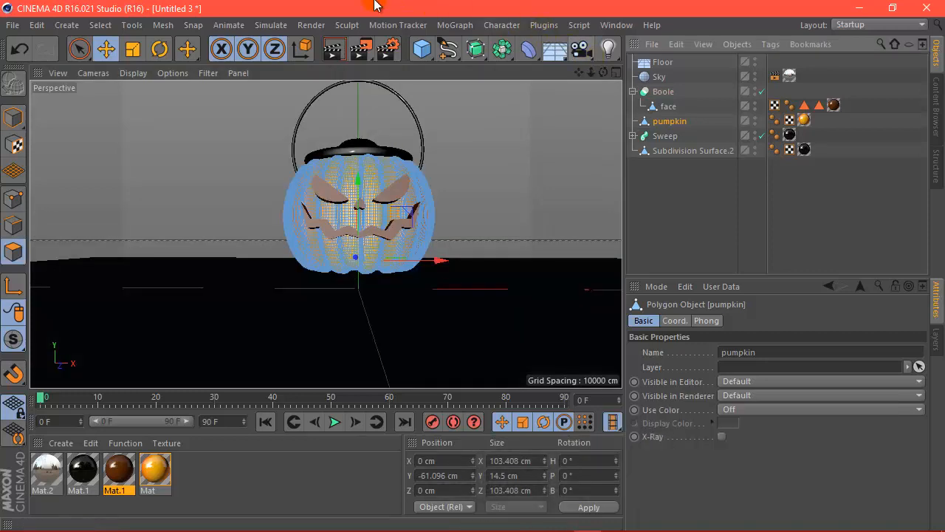
{"action": "left_click", "coordinate": [36, 25]}
{"action": "left_click", "coordinate": [47, 46]}
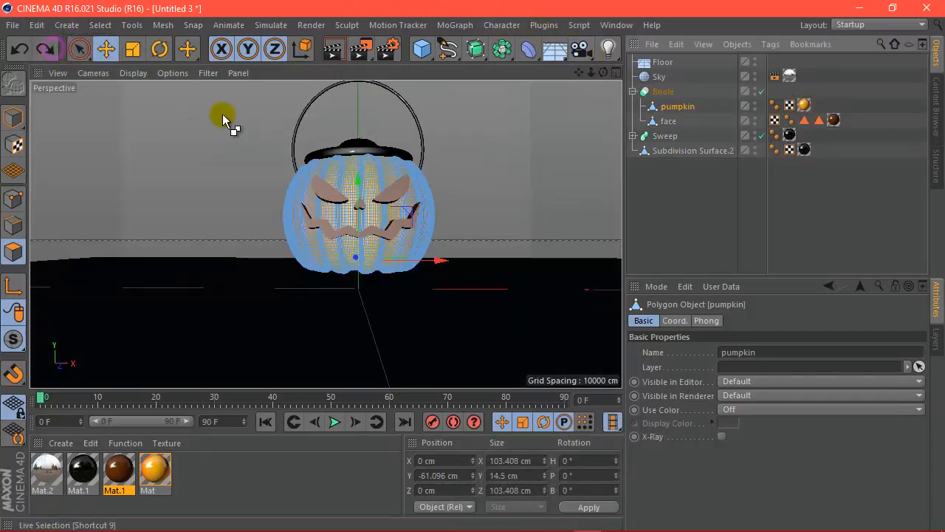
{"action": "left_click", "coordinate": [674, 108]}
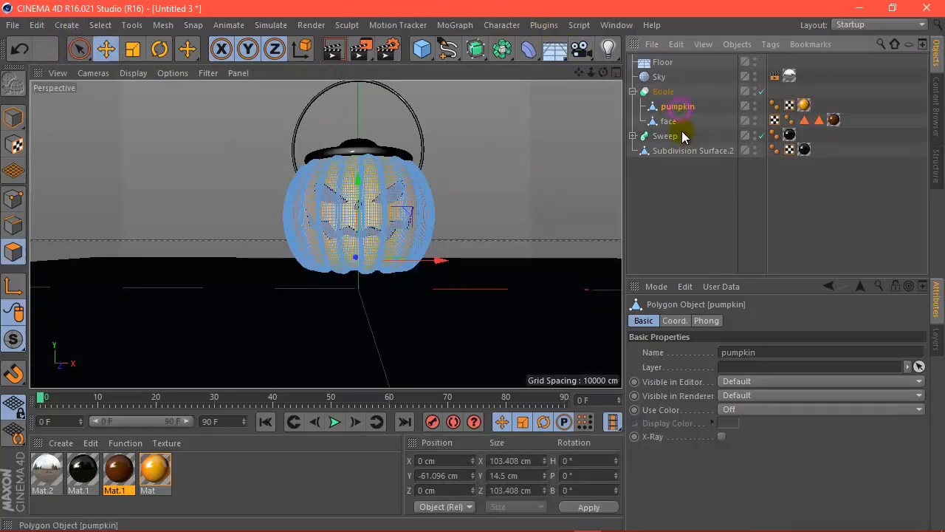
{"action": "left_click_drag", "start_coordinate": [679, 108], "coordinate": [683, 130]}
Take the pumpkin out of the Boole and raise its selected bottom polygons to about Y -59 cm
{"action": "left_click", "coordinate": [11, 251]}
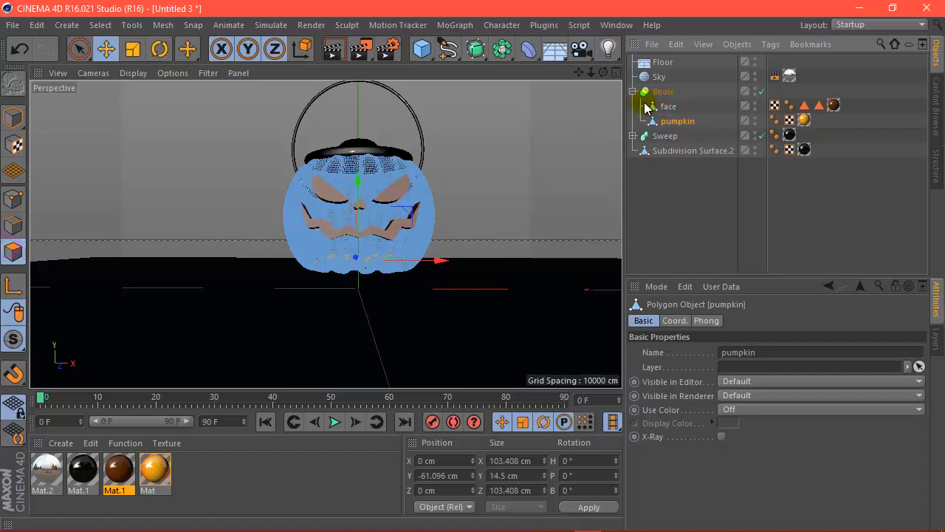
{"action": "left_click_drag", "start_coordinate": [675, 123], "coordinate": [680, 132]}
{"action": "scroll", "coordinate": [425, 242], "scroll_direction": "up", "scroll_amount": 5}
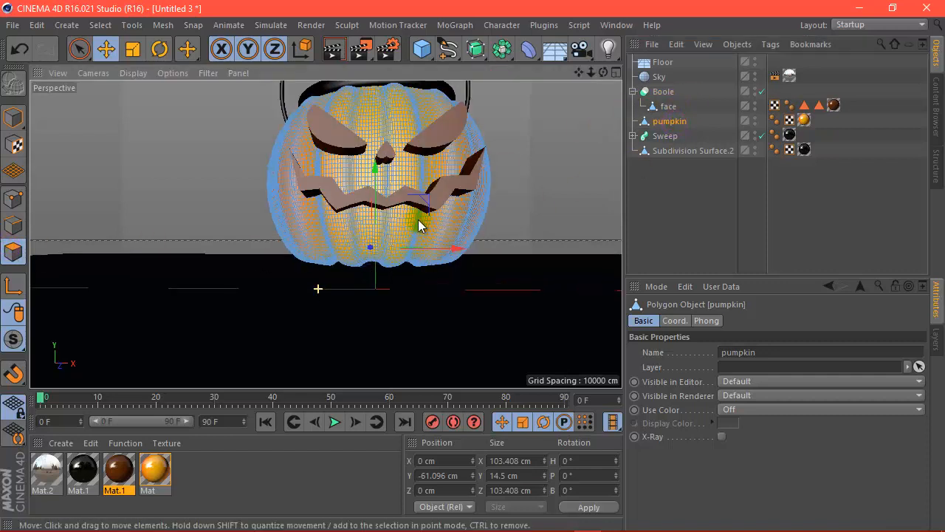
{"action": "left_click_drag", "start_coordinate": [604, 72], "coordinate": [473, 267]}
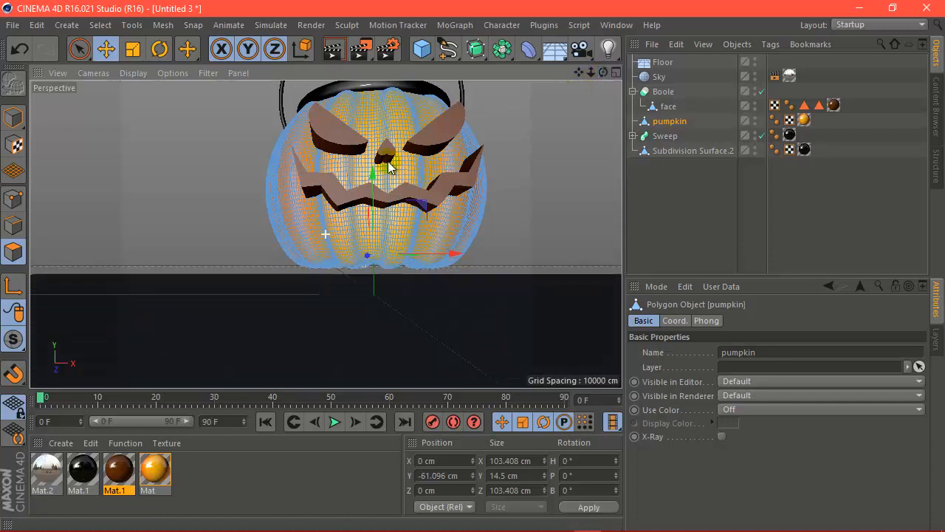
{"action": "mouse_move", "coordinate": [384, 169]}
{"action": "left_mouse_down"}
{"action": "mouse_move", "coordinate": [369, 175]}
{"action": "mouse_move", "coordinate": [379, 194]}
{"action": "mouse_move", "coordinate": [375, 170]}
{"action": "left_mouse_up"}
{"action": "left_click_drag", "start_coordinate": [581, 71], "coordinate": [473, 266]}
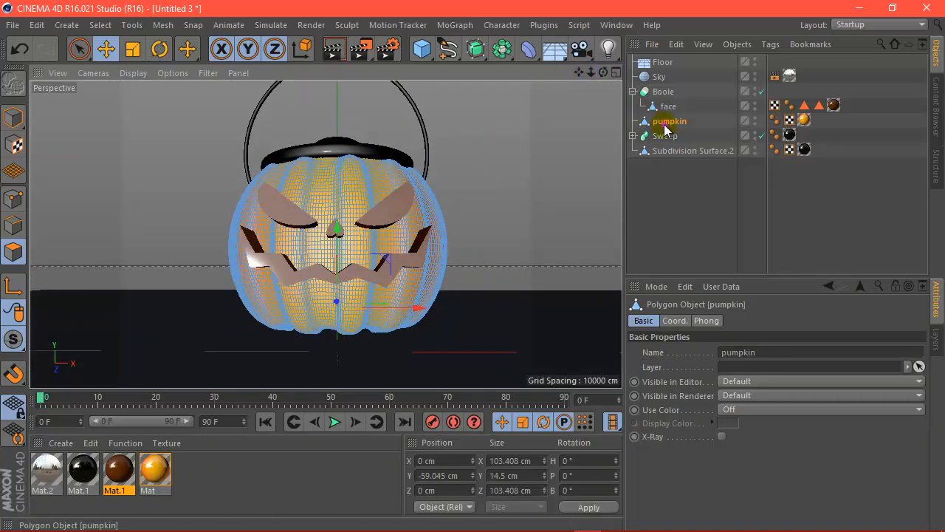
Put the pumpkin back into the Boole above the face and return to model mode
{"action": "left_click_drag", "start_coordinate": [664, 129], "coordinate": [661, 97]}
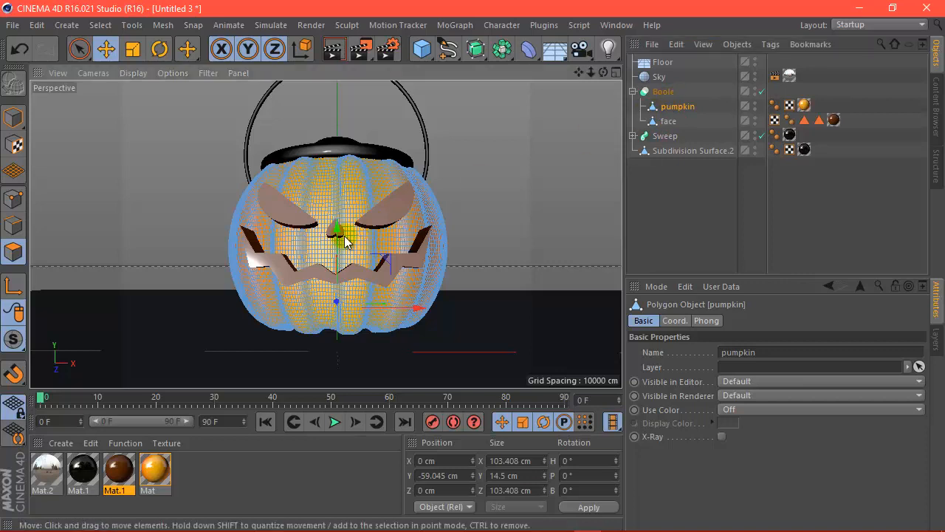
{"action": "left_click_drag", "start_coordinate": [602, 72], "coordinate": [600, 71]}
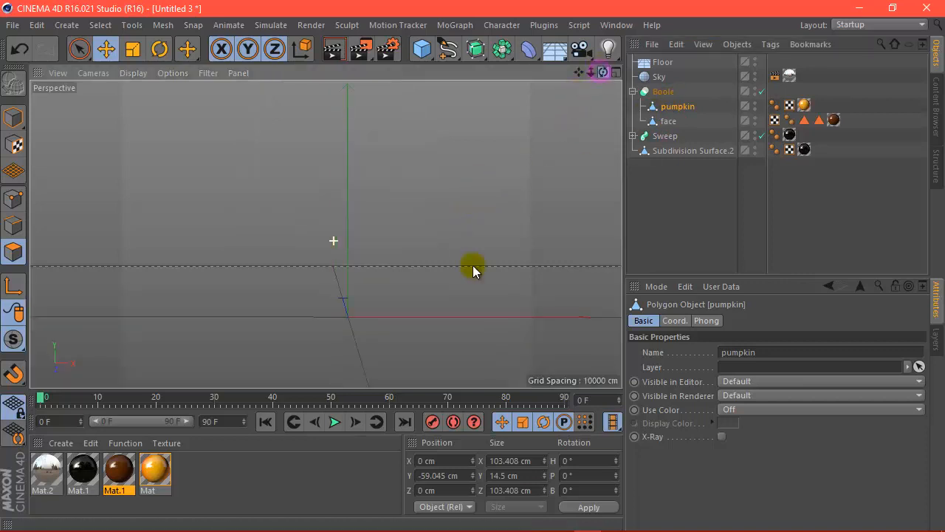
{"action": "left_click_drag", "start_coordinate": [473, 269], "coordinate": [485, 267]}
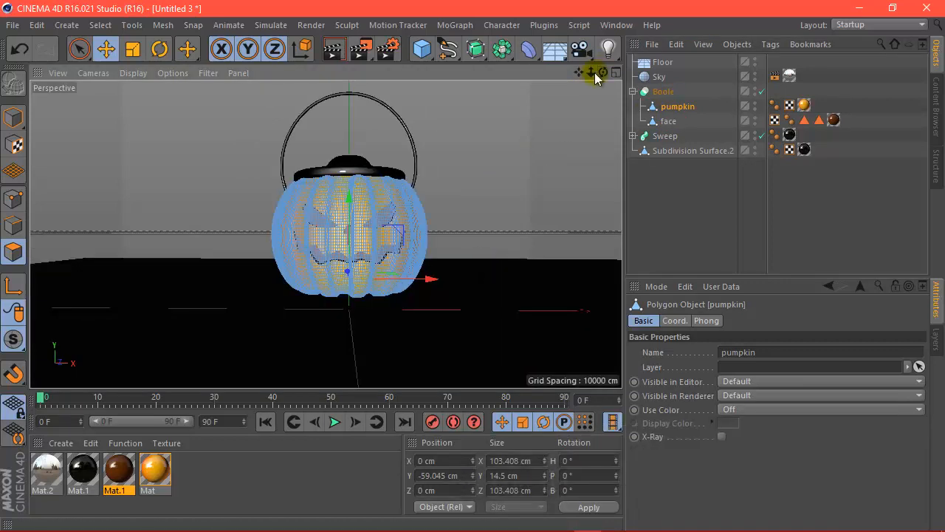
{"action": "left_click", "coordinate": [13, 117]}
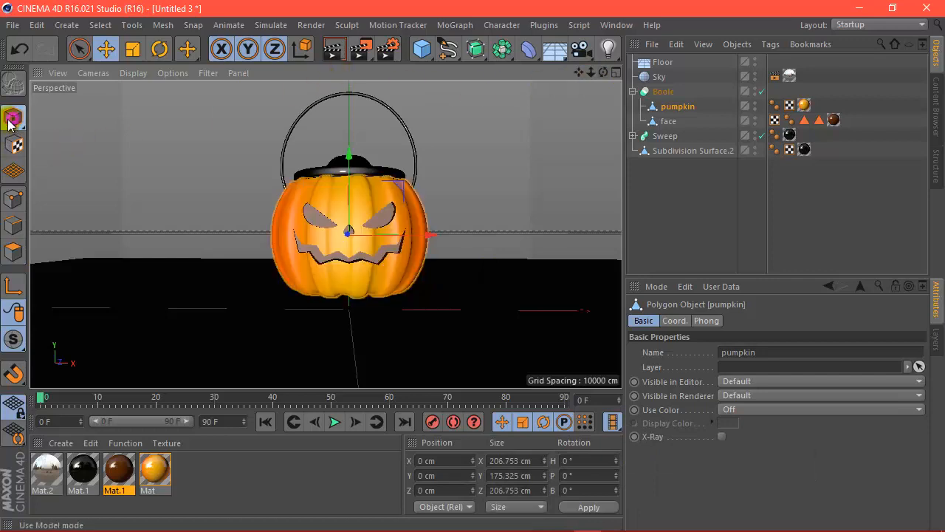
{"action": "left_click_drag", "start_coordinate": [604, 73], "coordinate": [472, 266]}
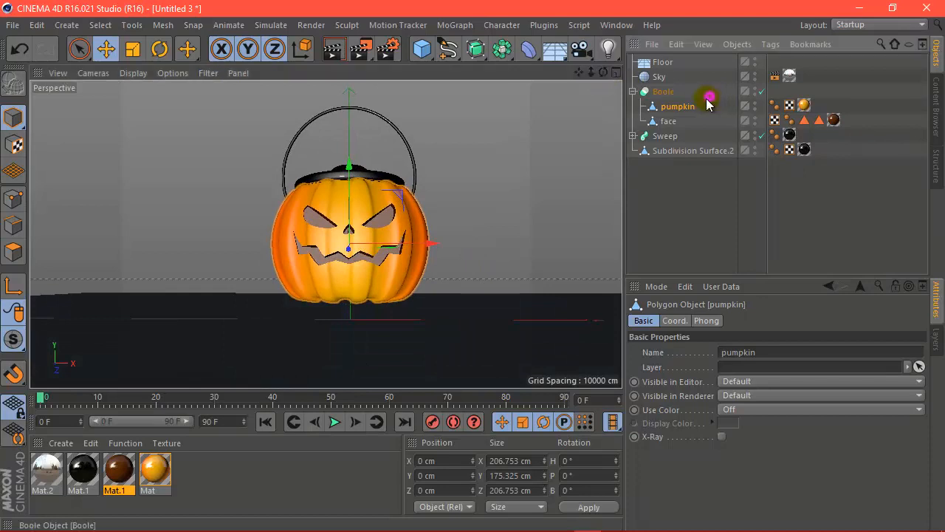
Collapse the Boole, select the Boole, Sweep and Subdivision Surface.2 together, and raise them to about Y 76.3 cm
{"action": "left_click", "coordinate": [707, 96]}
{"action": "left_click", "coordinate": [633, 91]}
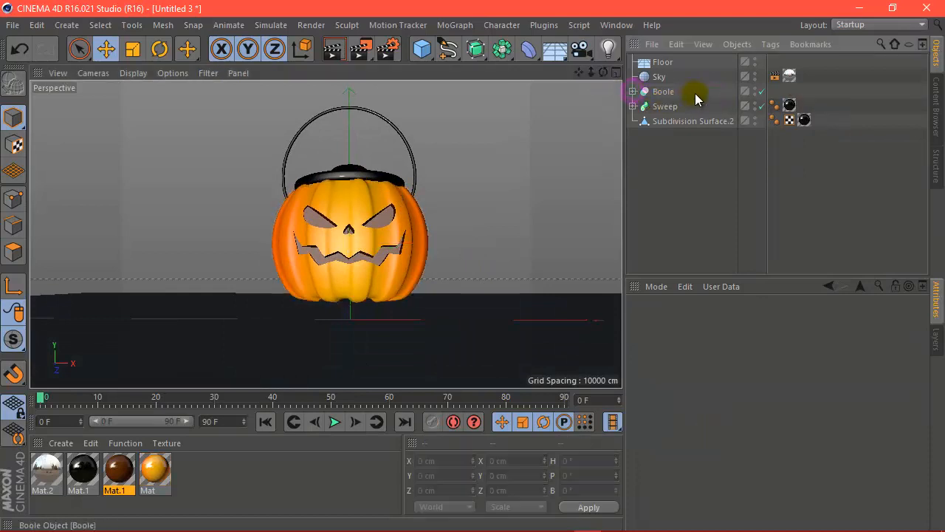
{"action": "left_click", "coordinate": [633, 106]}
{"action": "left_click", "coordinate": [633, 106]}
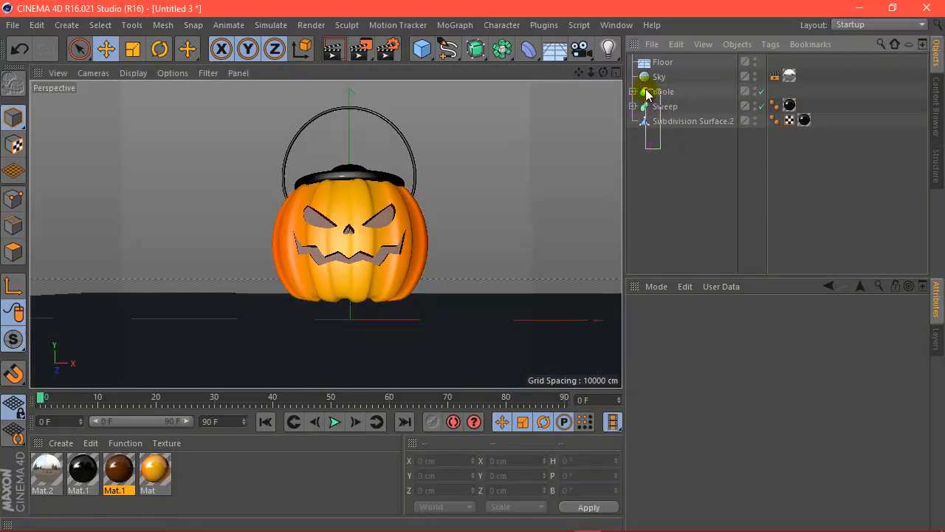
{"action": "left_click_drag", "start_coordinate": [646, 95], "coordinate": [648, 90]}
{"action": "mouse_move", "coordinate": [349, 170]}
{"action": "left_mouse_down"}
{"action": "mouse_move", "coordinate": [348, 194]}
{"action": "mouse_move", "coordinate": [347, 169]}
{"action": "left_mouse_up"}
Fine-tune the whole bucket's height to about Y 77.1 cm in the Right view, and return to the Perspective view
{"action": "middle_click", "coordinate": [347, 168]}
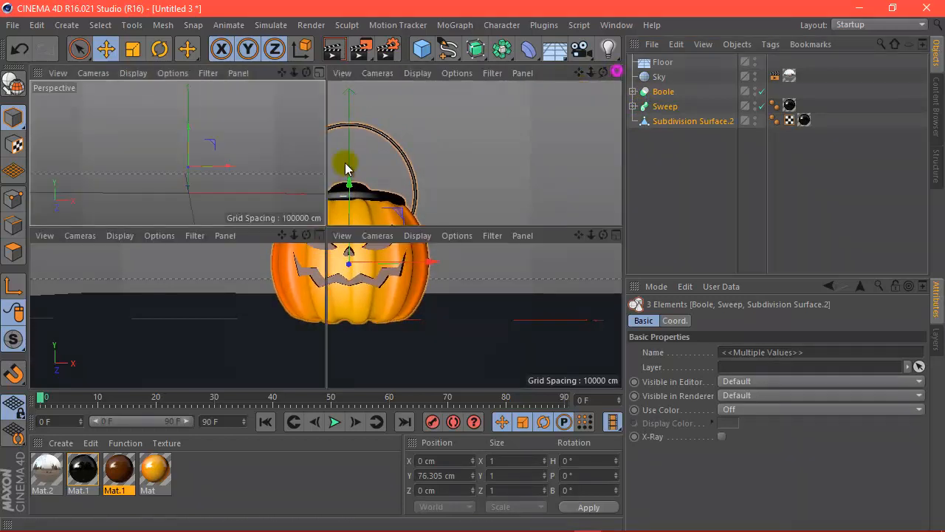
{"action": "left_click", "coordinate": [318, 235]}
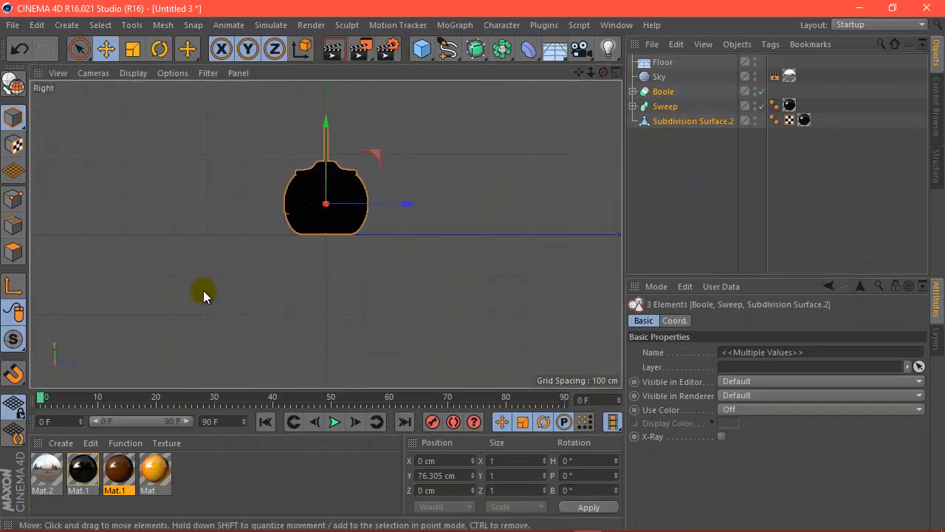
{"action": "scroll", "coordinate": [325, 200], "scroll_direction": "up", "scroll_amount": 3}
{"action": "scroll", "coordinate": [319, 204], "scroll_direction": "up", "scroll_amount": 1}
{"action": "left_click_drag", "start_coordinate": [328, 193], "coordinate": [325, 187]}
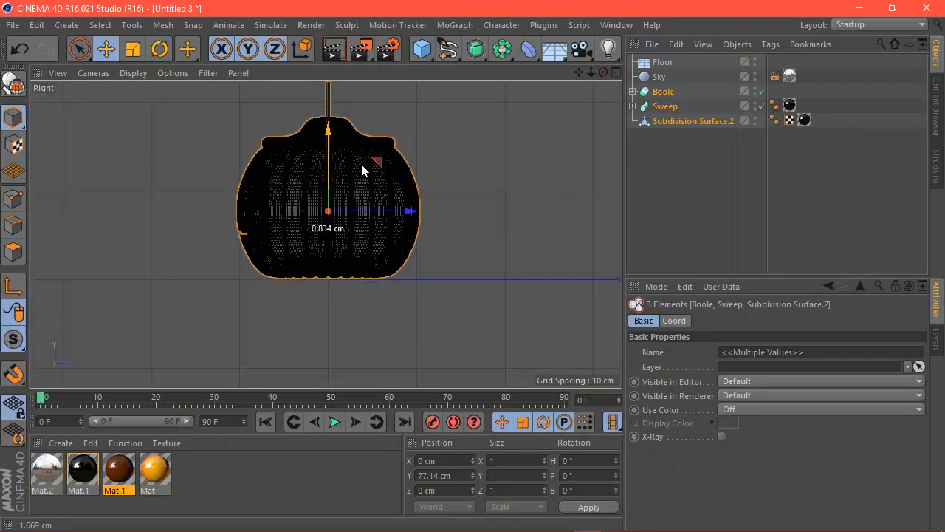
{"action": "left_click", "coordinate": [616, 73]}
{"action": "left_click", "coordinate": [320, 71]}
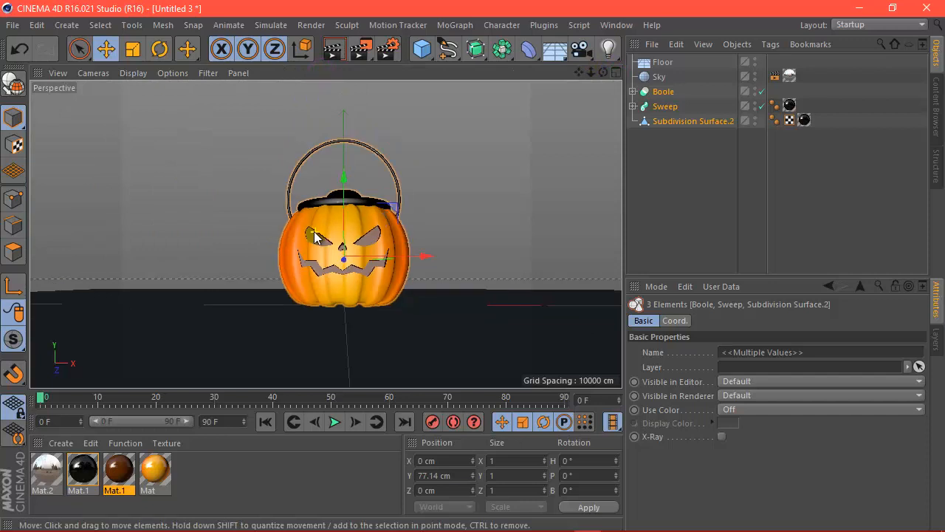
Add a Background object to the scene
{"action": "left_click", "coordinate": [555, 52]}
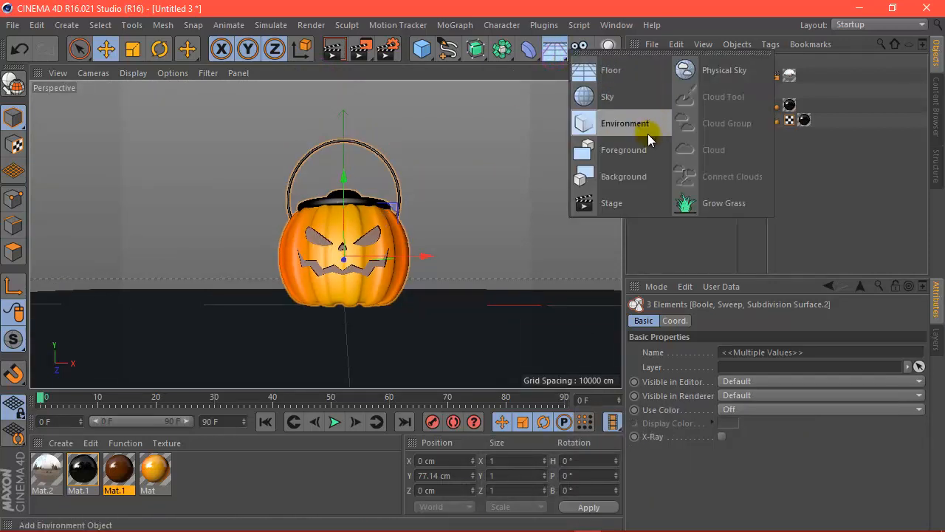
{"action": "left_click", "coordinate": [624, 177]}
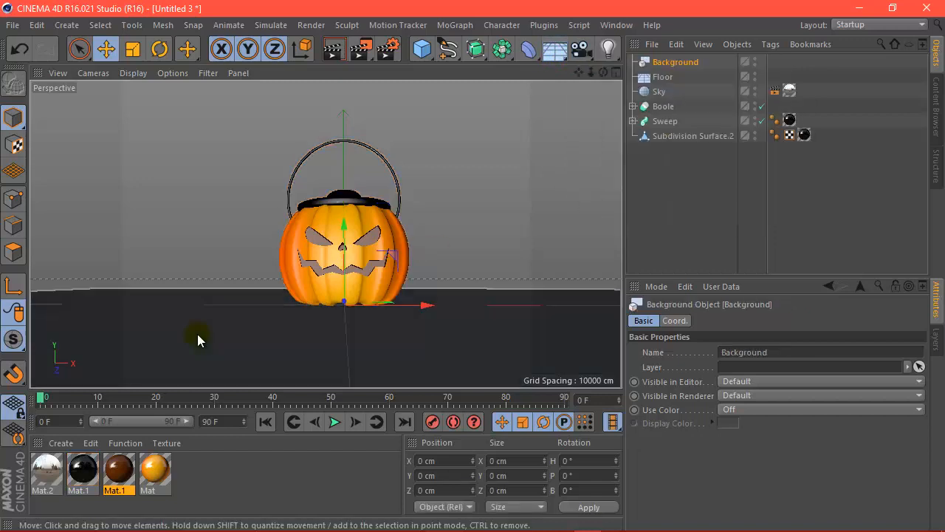
{"action": "scroll", "coordinate": [197, 333], "scroll_direction": "down", "scroll_amount": 2}
Set the render output to the HDV/HDTV 720 29.97 preset and close the render settings
{"action": "left_click", "coordinate": [388, 49]}
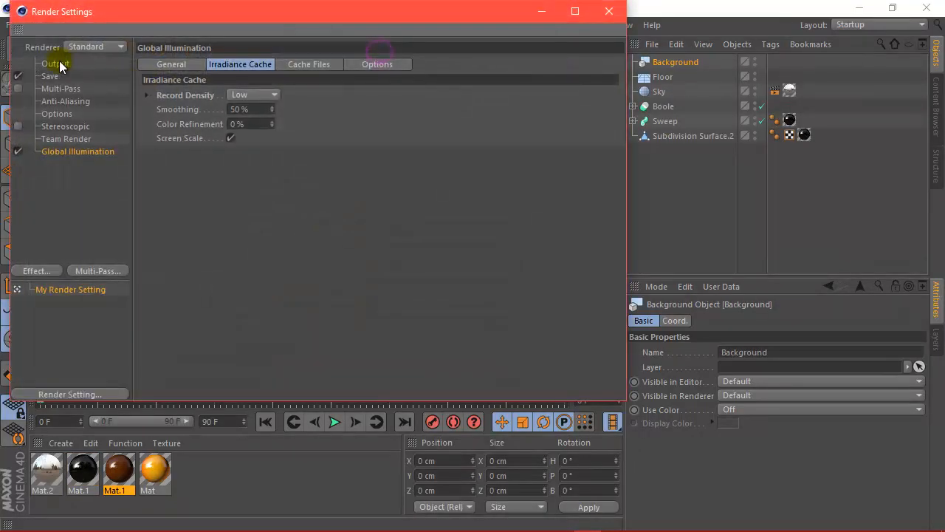
{"action": "left_click", "coordinate": [56, 63]}
{"action": "left_click", "coordinate": [152, 63]}
{"action": "mouse_move", "coordinate": [189, 109]}
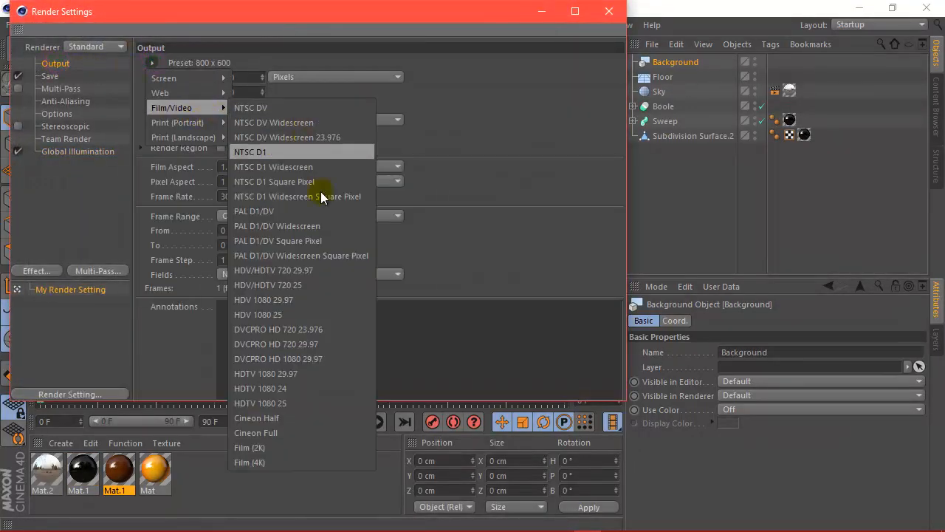
{"action": "left_click", "coordinate": [326, 272]}
{"action": "left_click", "coordinate": [608, 11]}
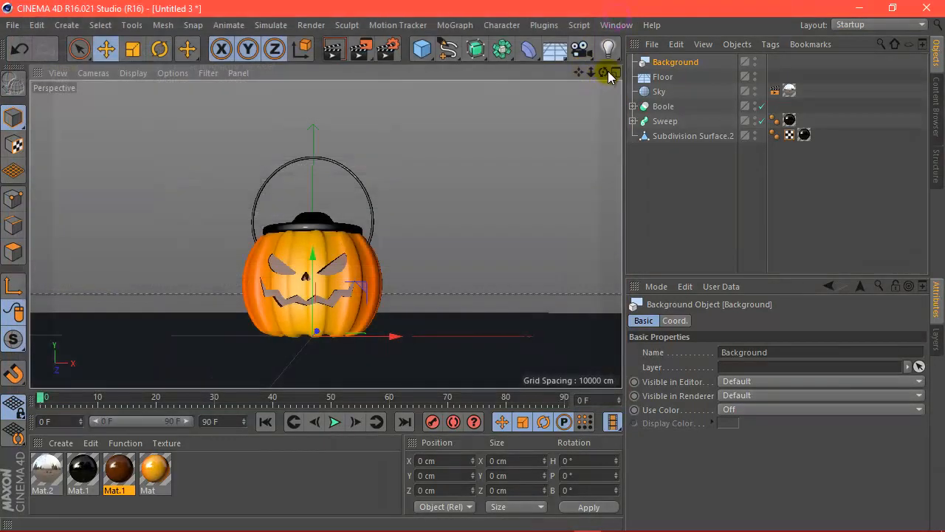
Frame the bucket in the Perspective view and add a Compositing tag to the Floor
{"action": "left_click_drag", "start_coordinate": [574, 74], "coordinate": [577, 79]}
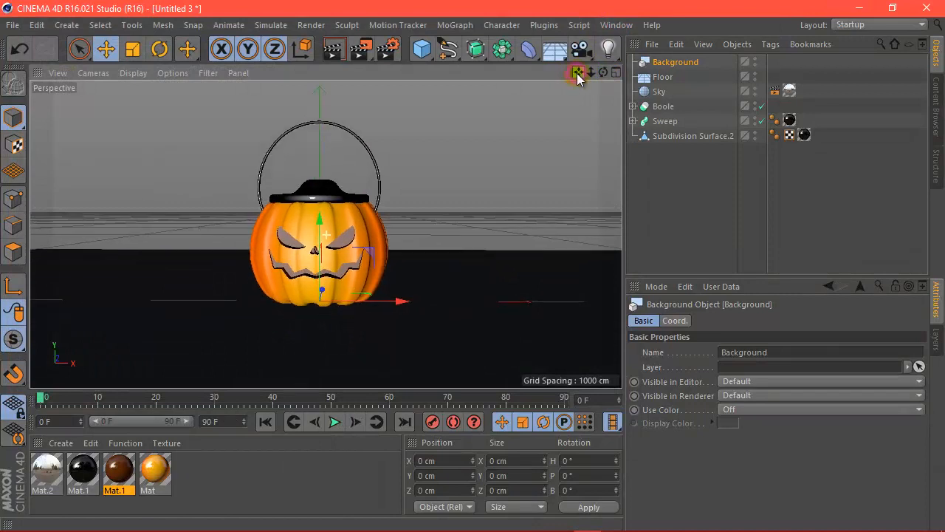
{"action": "left_click", "coordinate": [673, 78]}
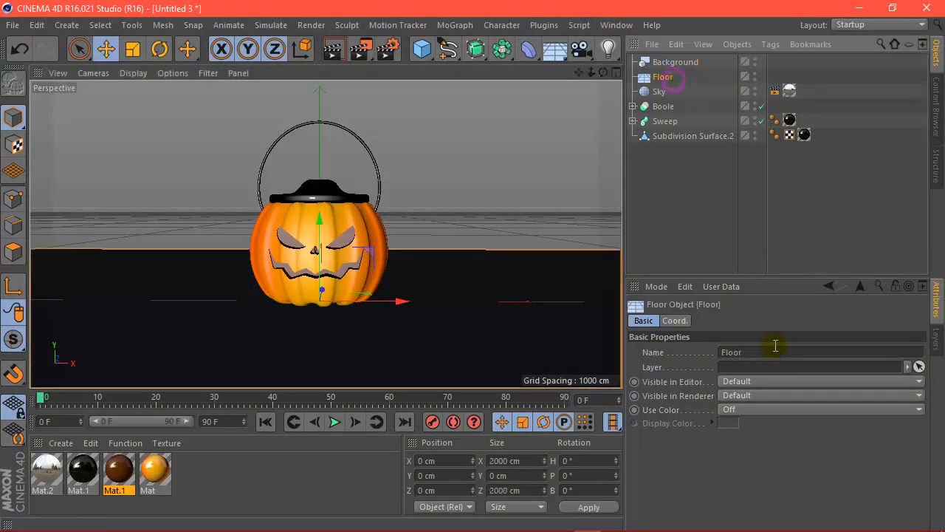
{"action": "left_click", "coordinate": [737, 43]}
{"action": "left_click", "coordinate": [770, 44]}
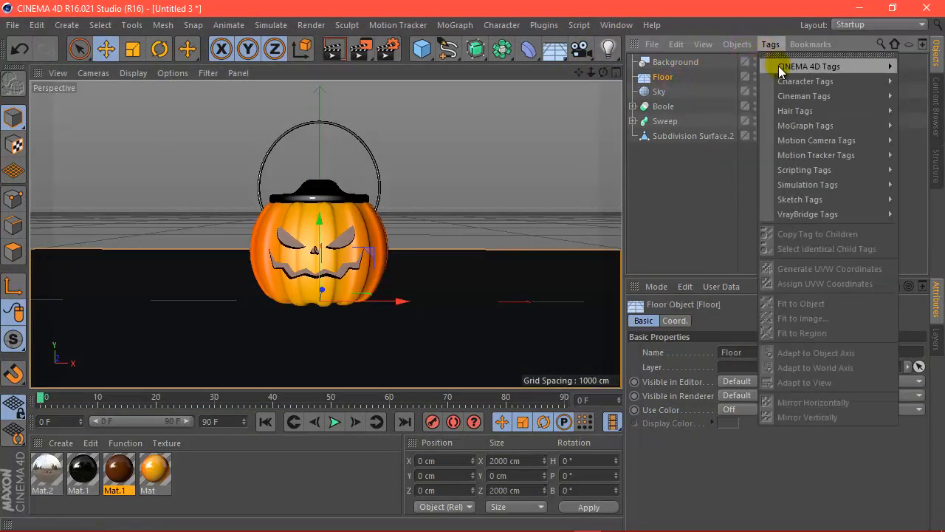
{"action": "mouse_move", "coordinate": [782, 65]}
{"action": "left_click", "coordinate": [700, 169]}
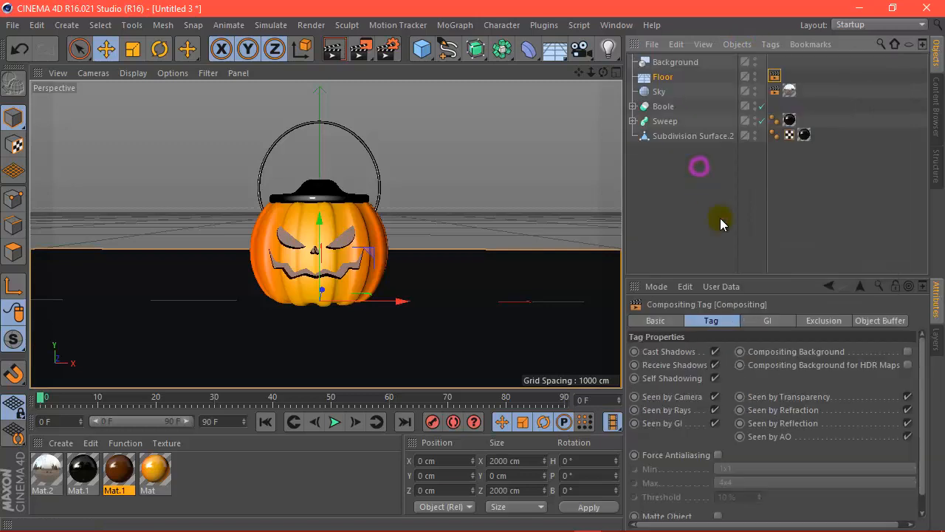
Enable Compositing Background on the Floor's Compositing tag and render the Perspective view
{"action": "left_click", "coordinate": [907, 352]}
{"action": "left_click", "coordinate": [333, 49]}
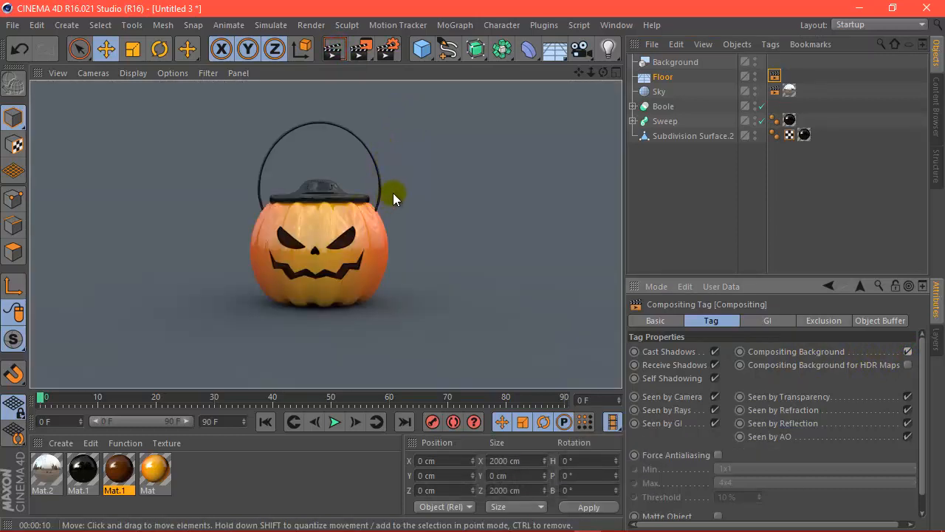
Set the projection of the Sky's HDRI texture tag to Spherical and render a closer Perspective view
{"action": "left_click", "coordinate": [789, 89]}
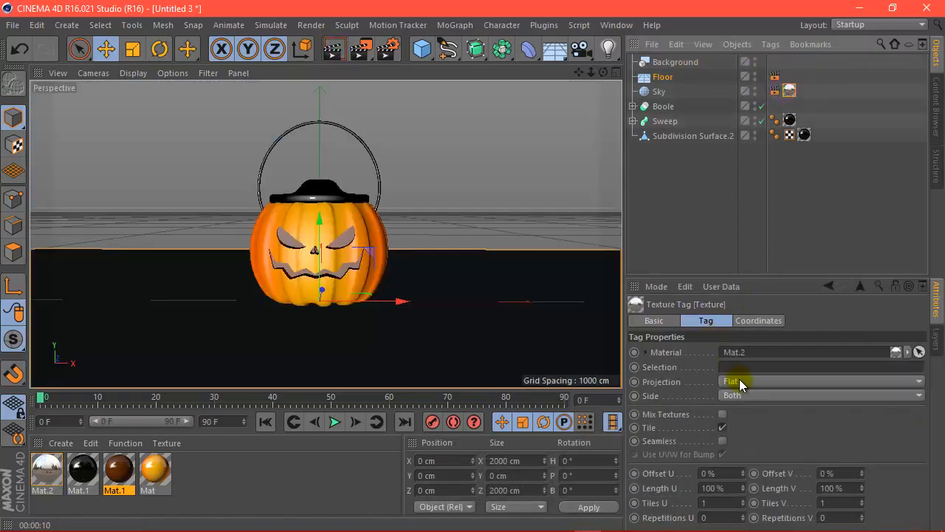
{"action": "left_click", "coordinate": [741, 381]}
{"action": "left_click", "coordinate": [731, 392]}
{"action": "scroll", "coordinate": [333, 192], "scroll_direction": "up", "scroll_amount": 2}
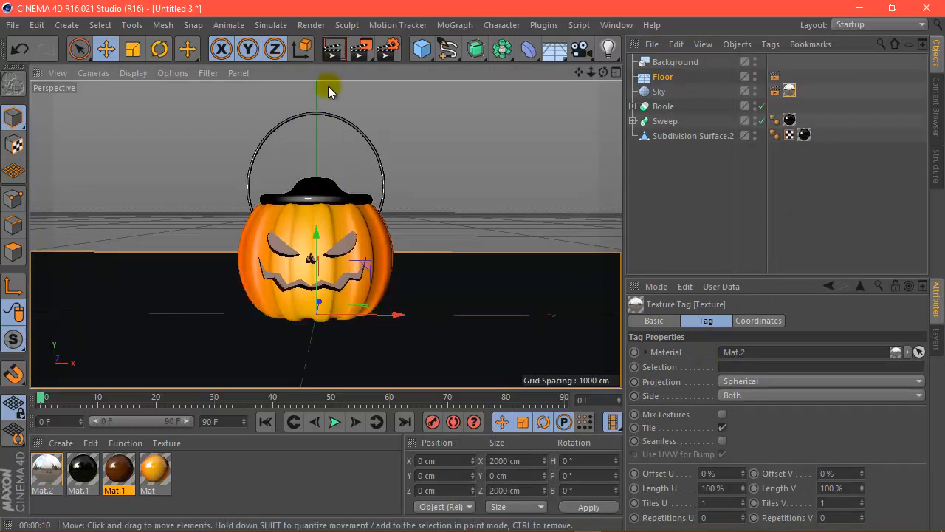
{"action": "key", "text": "ctrl+r"}
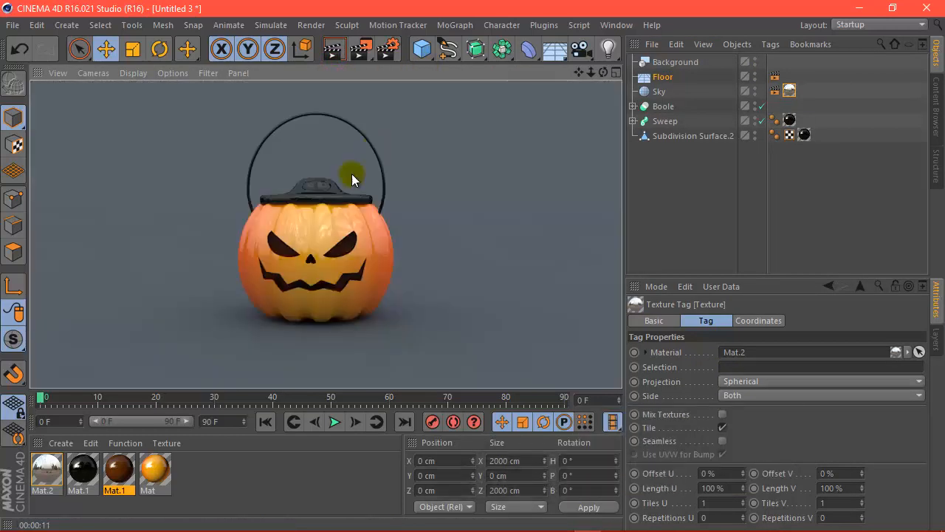
Create a new material with a green color of R 82, G 150, B 63 and no reflectance
{"action": "left_click", "coordinate": [60, 442]}
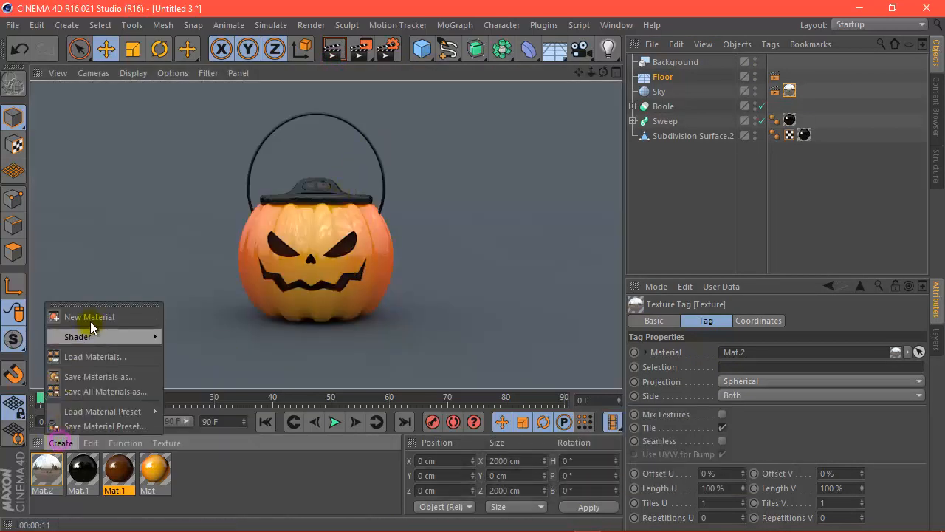
{"action": "left_click", "coordinate": [90, 317]}
{"action": "double_click", "coordinate": [46, 469]}
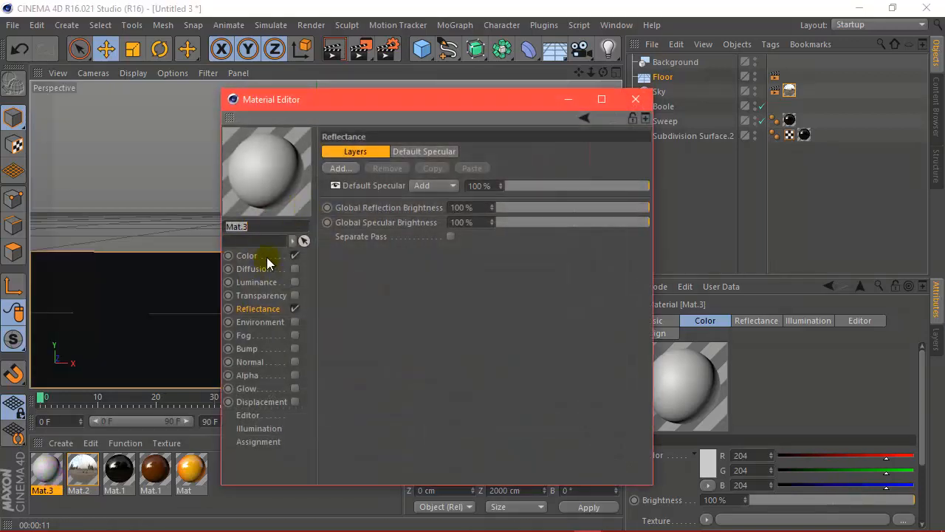
{"action": "left_click", "coordinate": [266, 256]}
{"action": "left_click", "coordinate": [399, 155]}
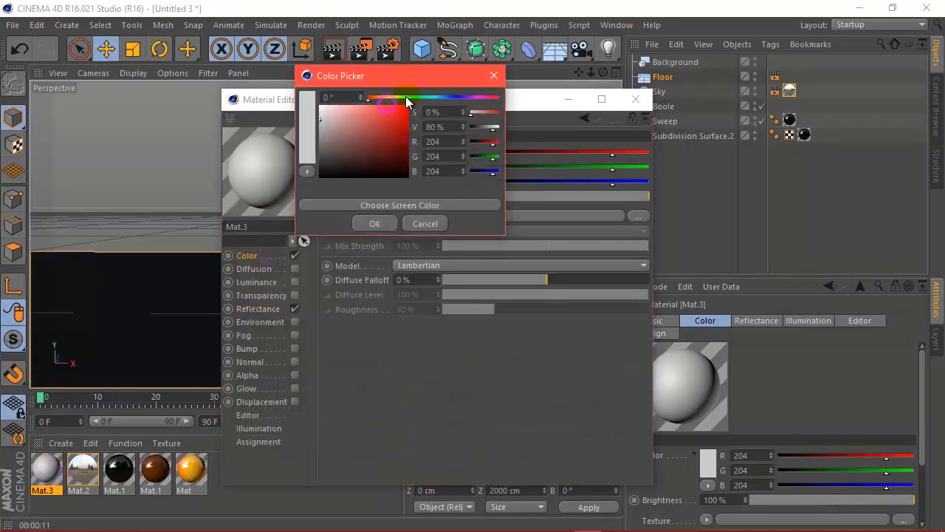
{"action": "left_click", "coordinate": [406, 98]}
{"action": "left_click_drag", "start_coordinate": [386, 137], "coordinate": [371, 134]}
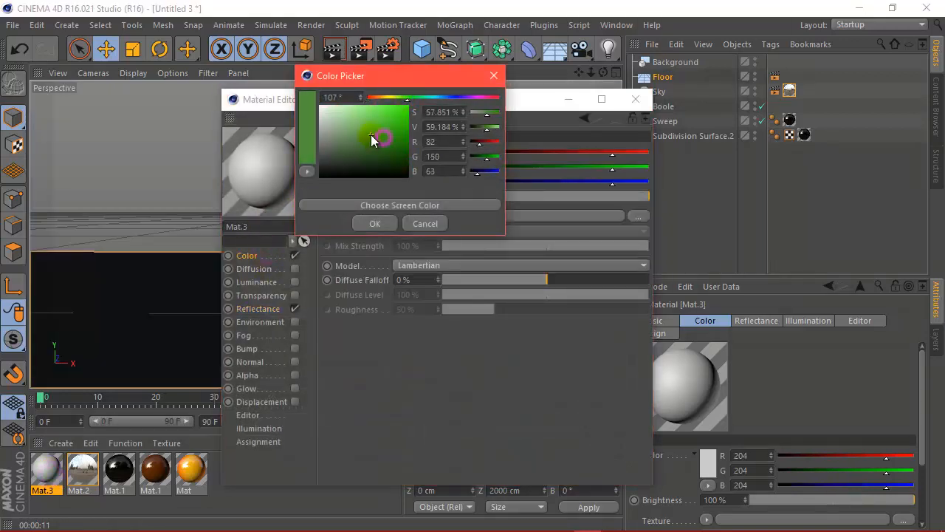
{"action": "left_click", "coordinate": [382, 222]}
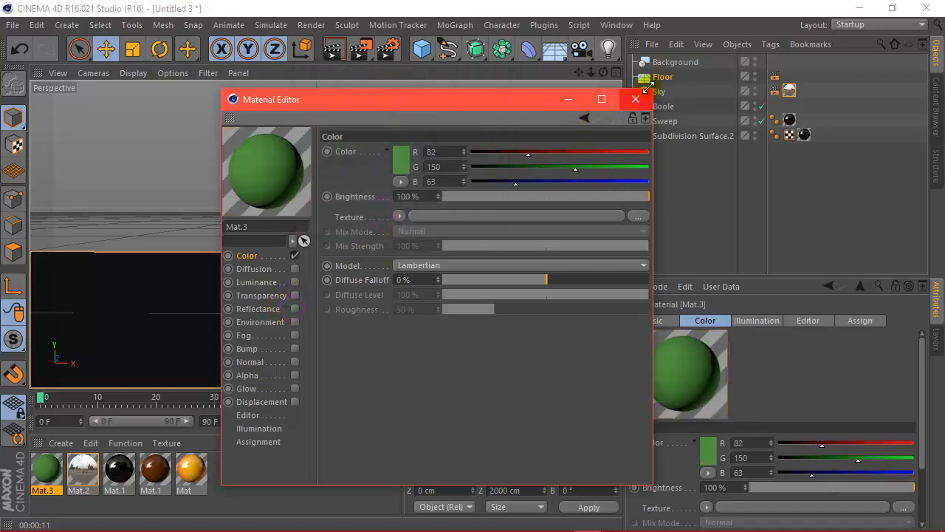
{"action": "left_click", "coordinate": [635, 99]}
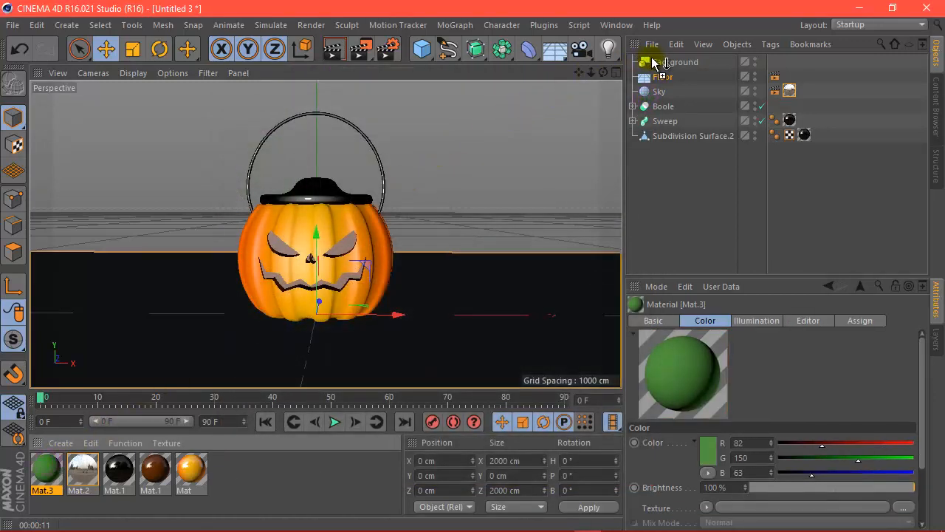
Apply the green material to the Background and the Floor, and render the Perspective view
{"action": "left_click_drag", "start_coordinate": [657, 63], "coordinate": [659, 78]}
{"action": "left_click", "coordinate": [332, 49]}
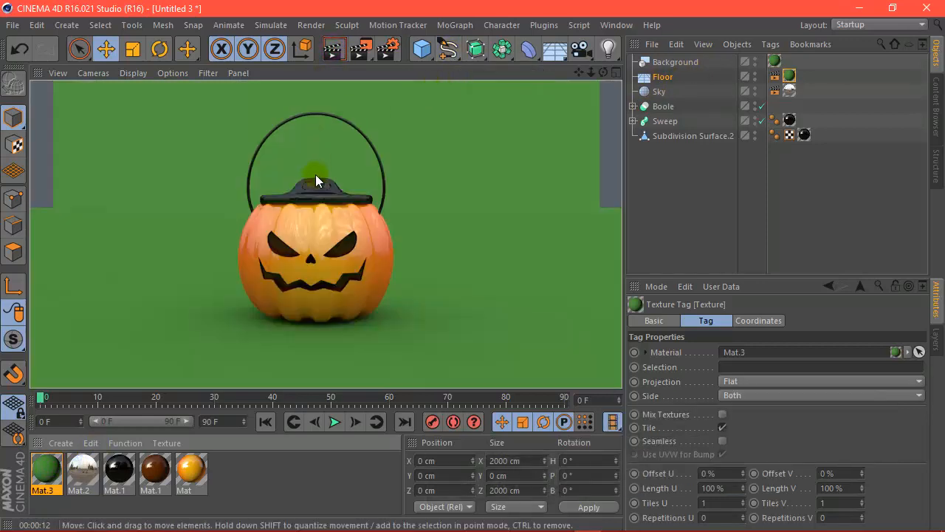
{"action": "scroll", "coordinate": [304, 202], "scroll_direction": "up", "scroll_amount": 3}
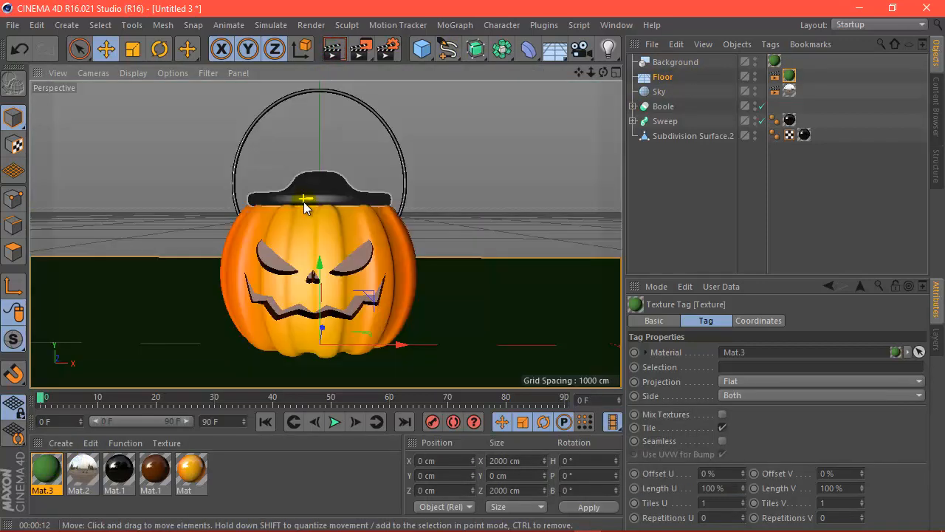
Take the pumpkin out of the Boole and hide the face to inspect the pumpkin's mesh in polygon mode
{"action": "left_click", "coordinate": [663, 107]}
{"action": "left_click", "coordinate": [633, 106]}
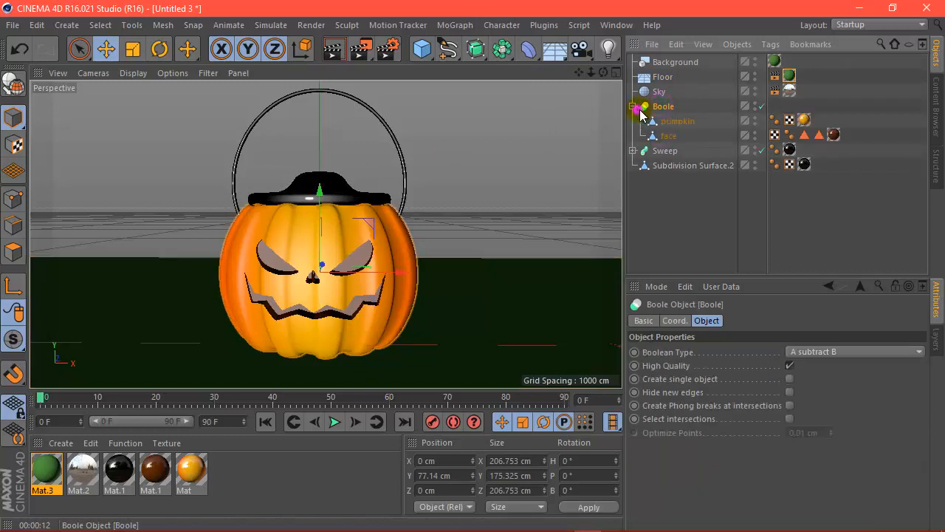
{"action": "left_click", "coordinate": [677, 123]}
{"action": "left_click", "coordinate": [669, 137]}
{"action": "left_click", "coordinate": [677, 121]}
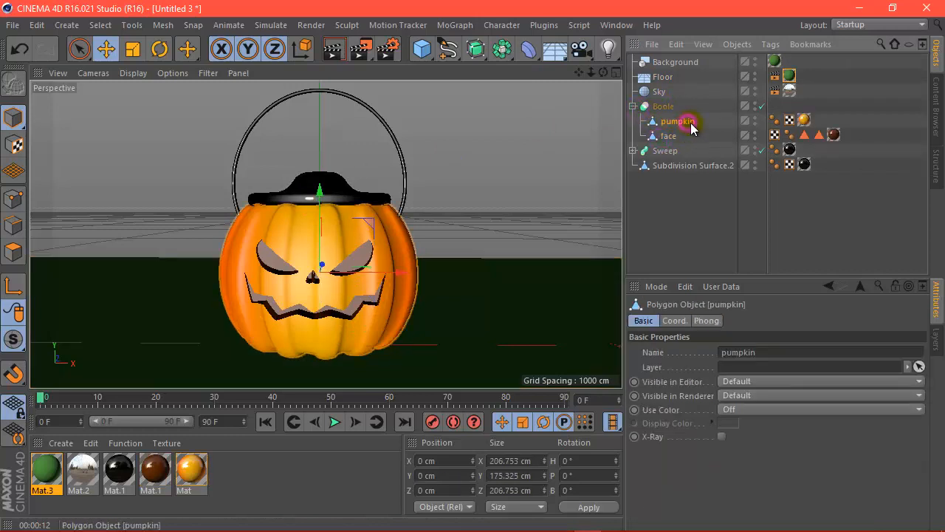
{"action": "left_click_drag", "start_coordinate": [682, 151], "coordinate": [681, 148]}
{"action": "left_click", "coordinate": [13, 251]}
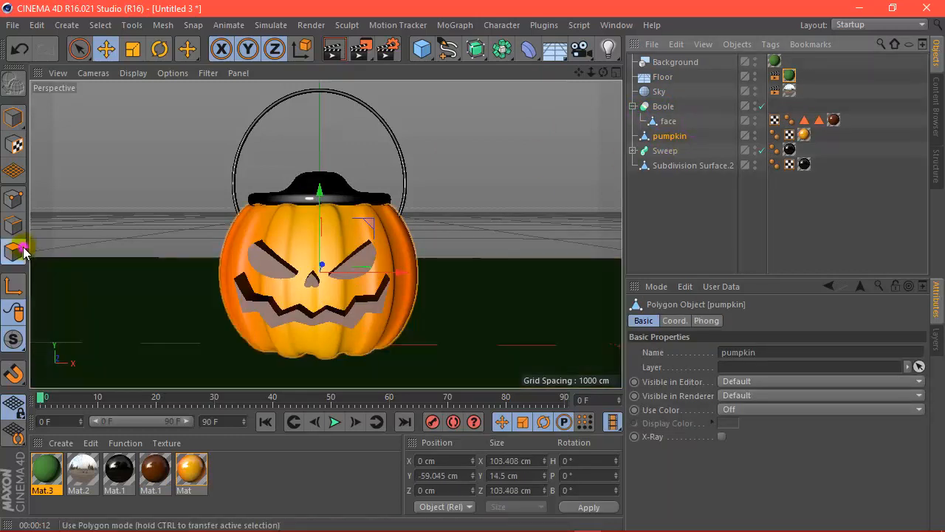
{"action": "left_click", "coordinate": [756, 118]}
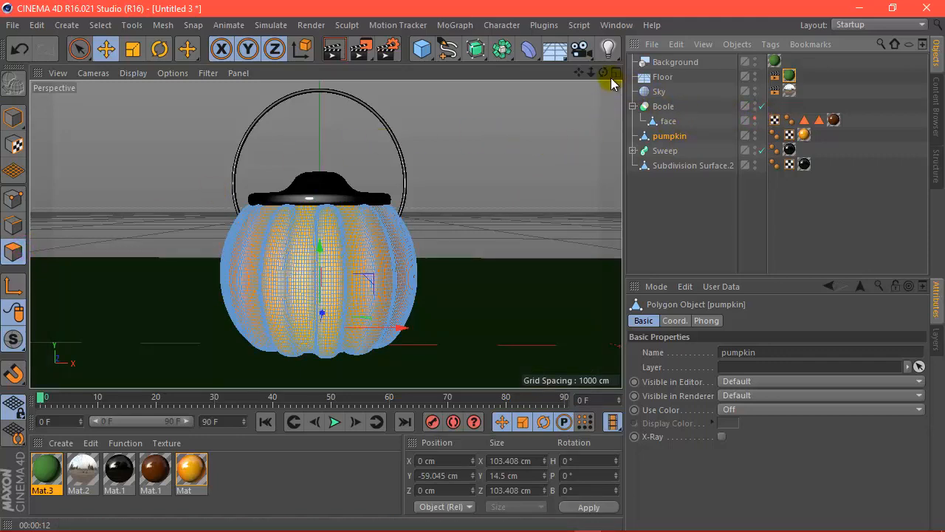
{"action": "left_click_drag", "start_coordinate": [604, 73], "coordinate": [473, 265]}
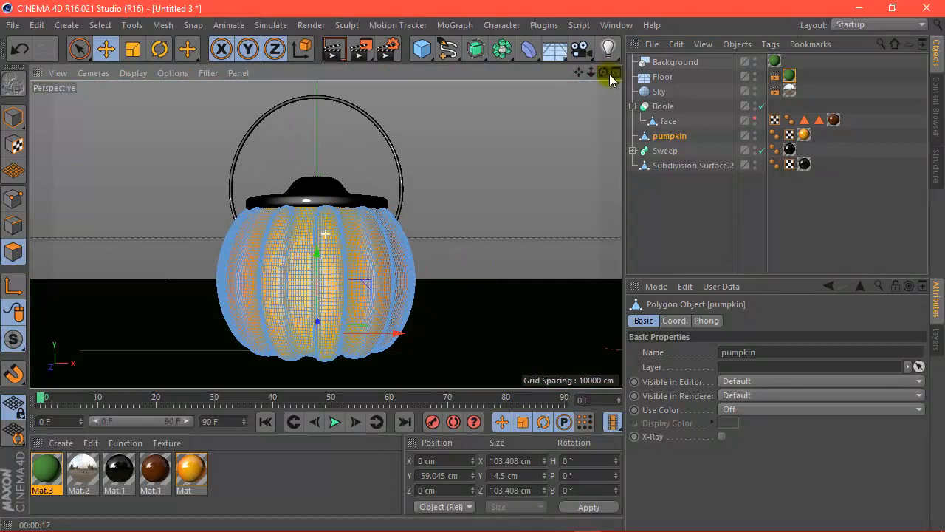
Show the face again and put the pumpkin back into the Boole above the face
{"action": "left_click", "coordinate": [752, 119]}
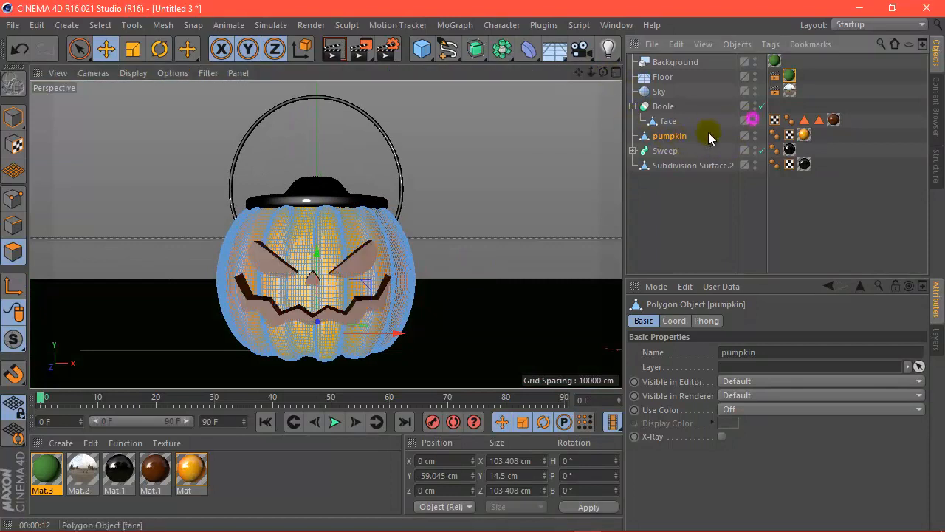
{"action": "left_click_drag", "start_coordinate": [675, 126], "coordinate": [671, 122]}
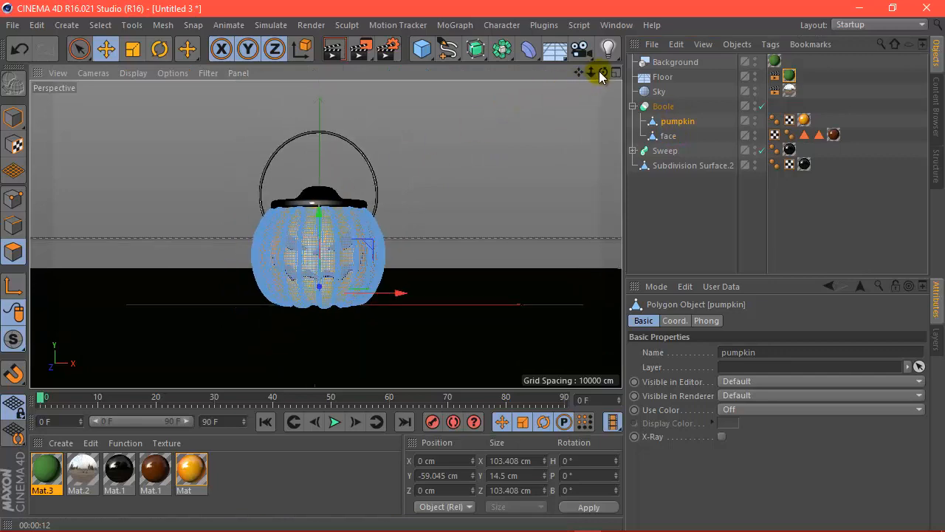
{"action": "left_click_drag", "start_coordinate": [602, 71], "coordinate": [583, 89]}
Set the exposure of the sky material's luminance image to 0.5 and render the Perspective view
{"action": "double_click", "coordinate": [80, 464]}
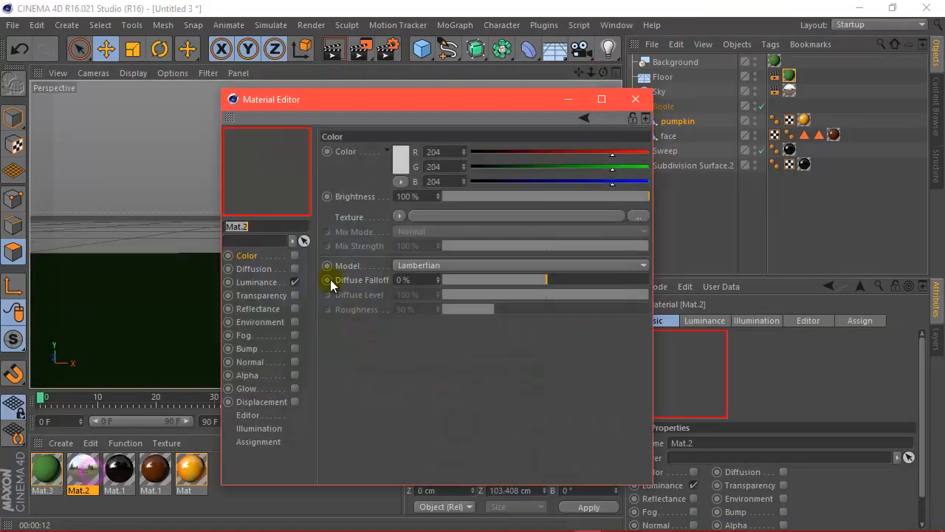
{"action": "left_click", "coordinate": [256, 282]}
{"action": "left_click", "coordinate": [405, 248]}
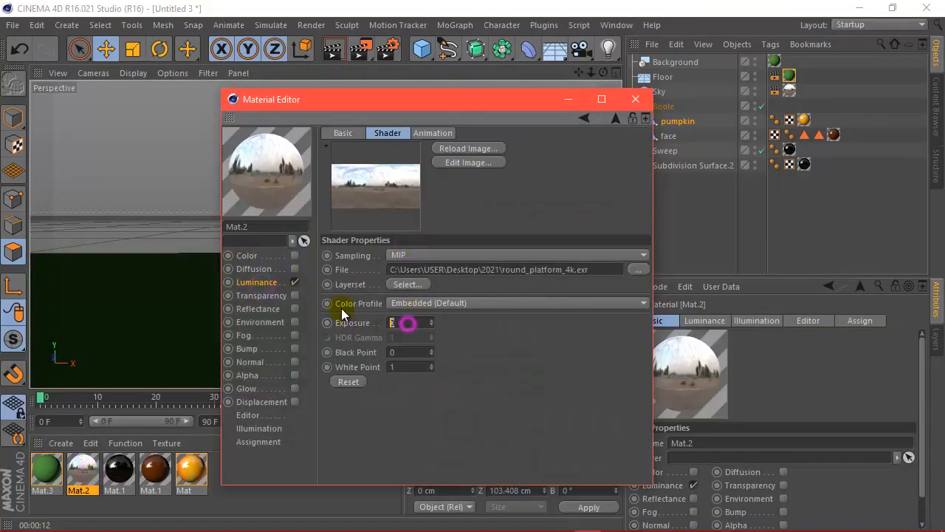
{"action": "left_click", "coordinate": [549, 367]}
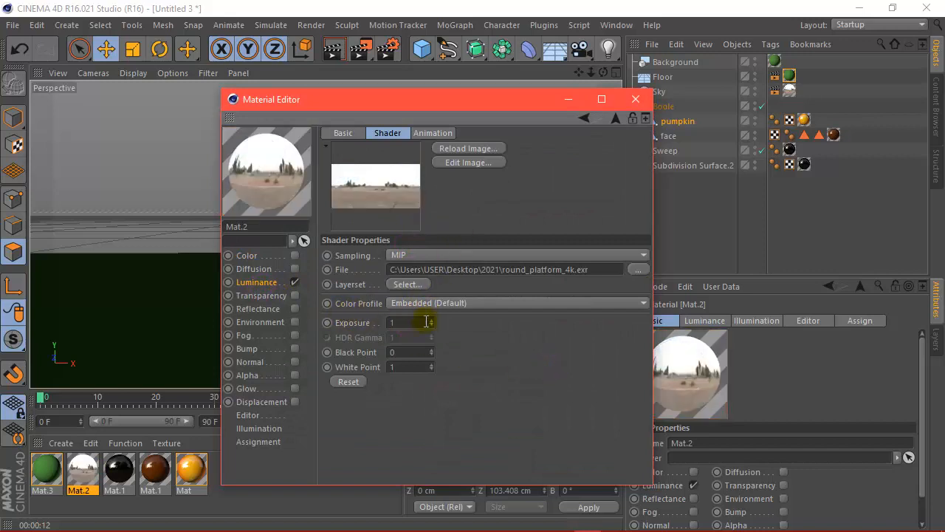
{"action": "type", "text": "0.5"}
{"action": "key", "text": "Return"}
{"action": "left_click", "coordinate": [635, 99]}
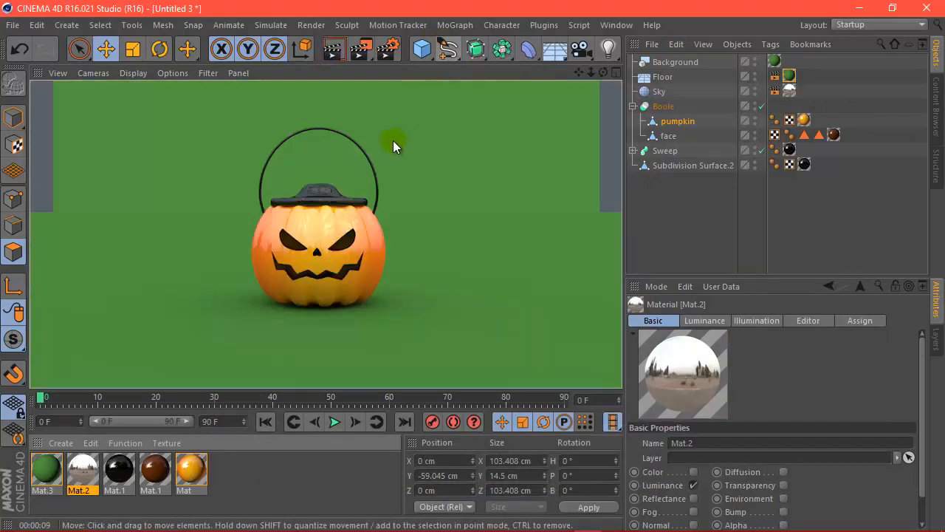
Darken the green material's color to R 27, G 109, B 5
{"action": "scroll", "coordinate": [287, 235], "scroll_direction": "up", "scroll_amount": 2}
{"action": "left_click_drag", "start_coordinate": [577, 73], "coordinate": [513, 126]}
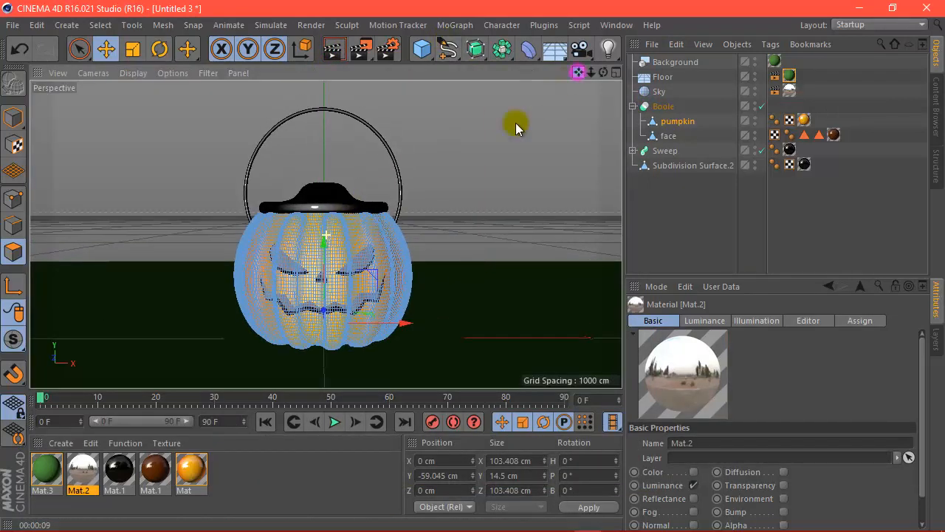
{"action": "double_click", "coordinate": [46, 469]}
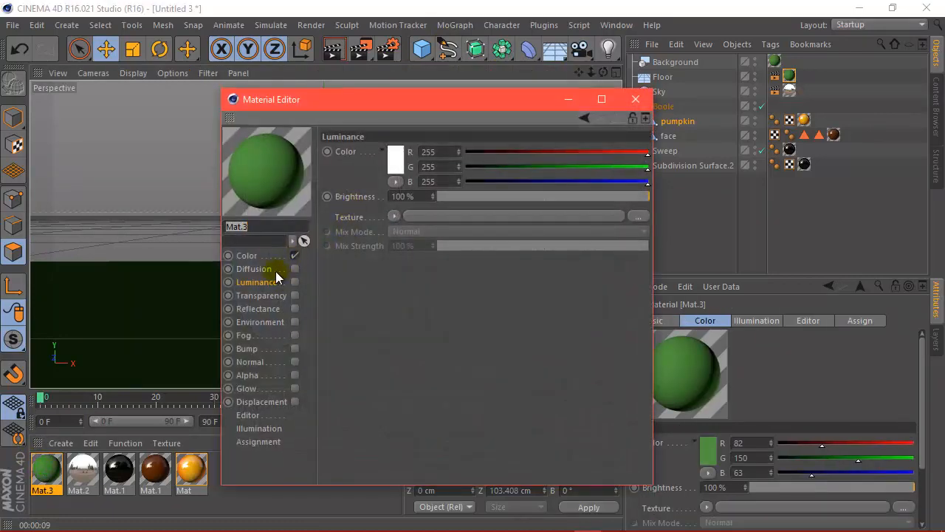
{"action": "left_click", "coordinate": [247, 255]}
{"action": "left_click", "coordinate": [403, 158]}
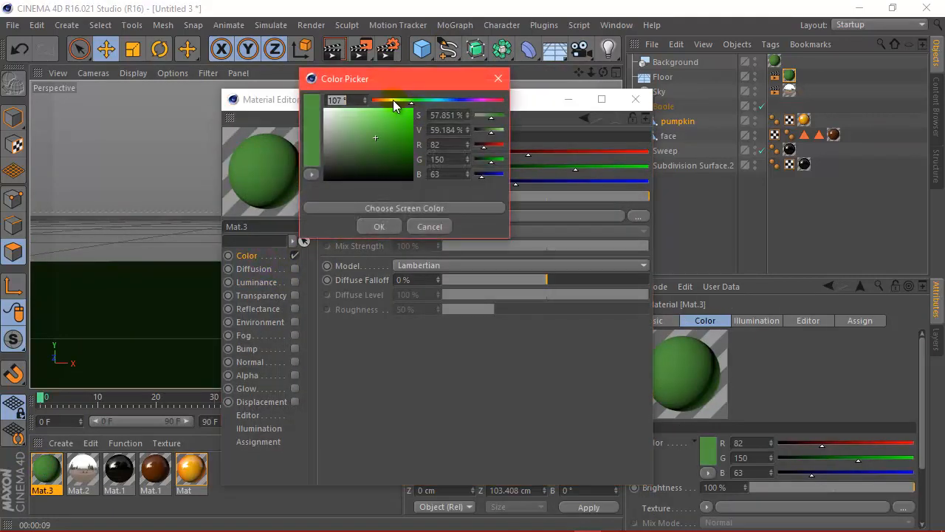
{"action": "left_click", "coordinate": [387, 145]}
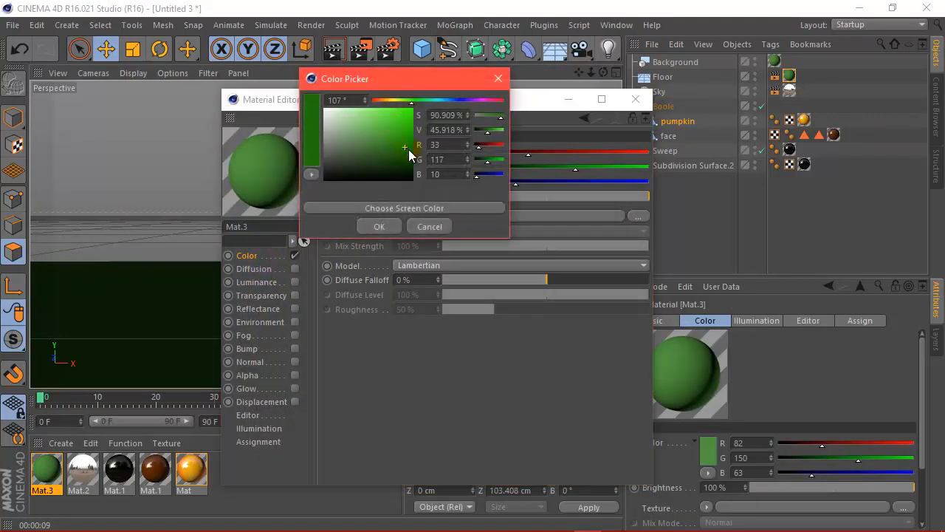
{"action": "left_click", "coordinate": [408, 149]}
{"action": "left_click", "coordinate": [378, 226]}
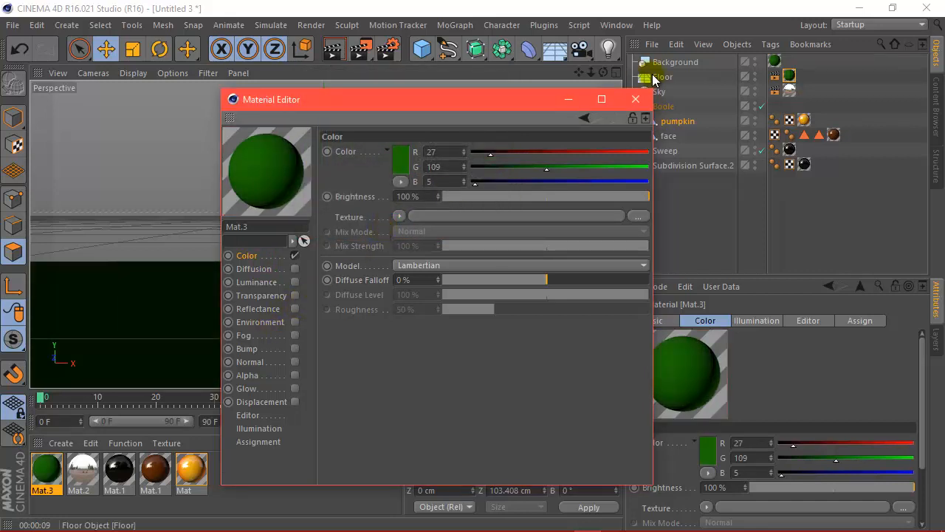
{"action": "left_click", "coordinate": [635, 99]}
Duplicate the dark green material and add a Reflection (Legacy) layer to the copy's reflectance
{"action": "left_click_drag", "start_coordinate": [59, 475], "coordinate": [72, 475], "text": "ctrl"}
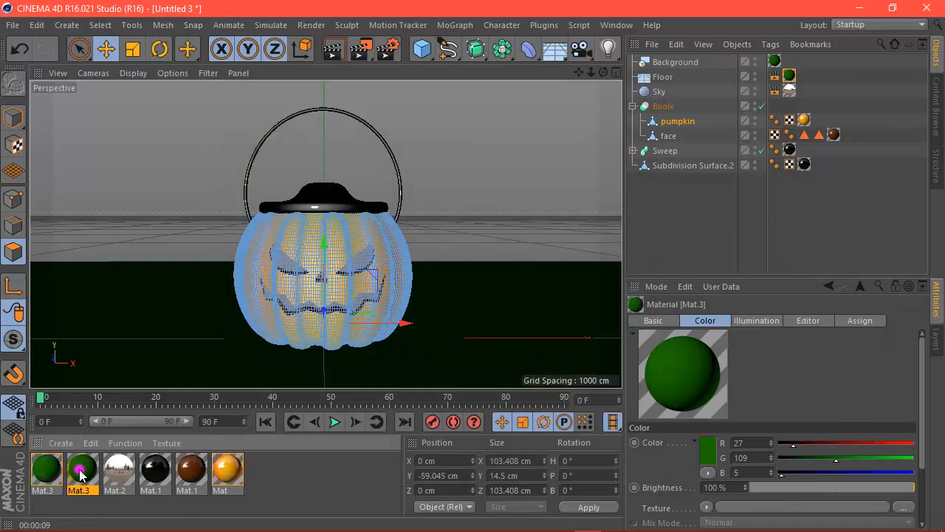
{"action": "double_click", "coordinate": [81, 470]}
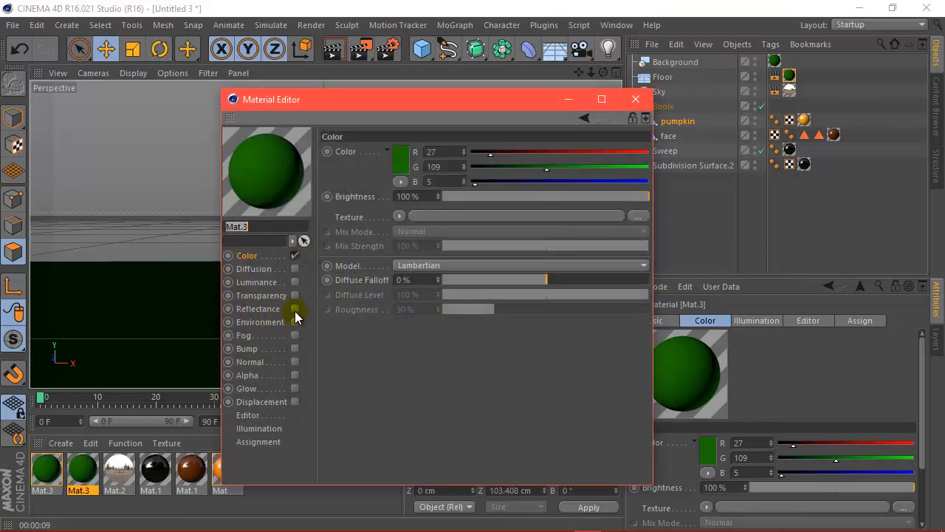
{"action": "left_click", "coordinate": [295, 309]}
{"action": "left_click", "coordinate": [342, 170]}
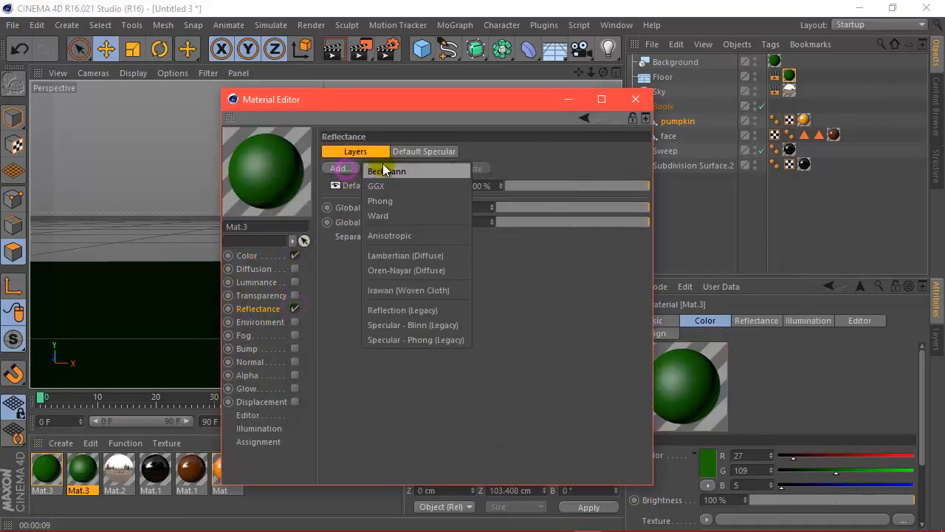
{"action": "left_click", "coordinate": [422, 311]}
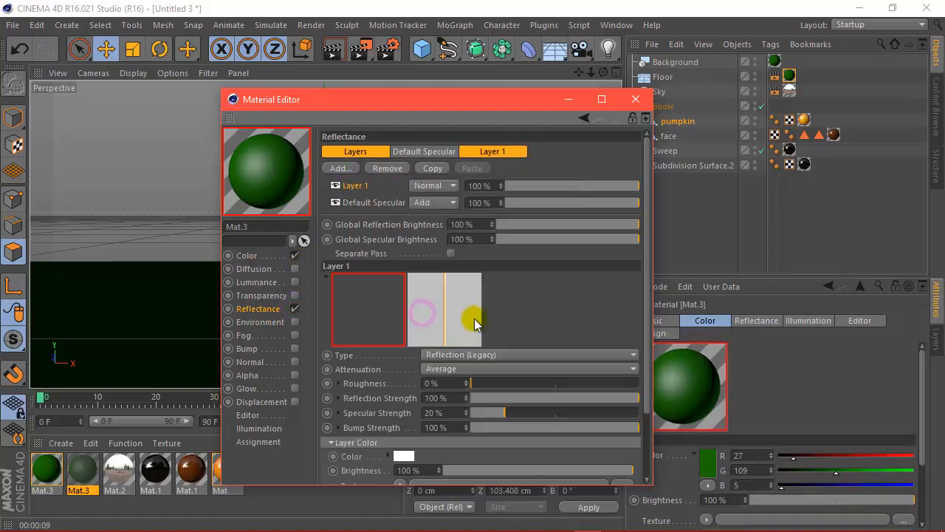
Set the reflection layer's attenuation to Additive and its reflection strength to about 9%, and close the material
{"action": "left_click", "coordinate": [493, 369]}
{"action": "left_click", "coordinate": [465, 416]}
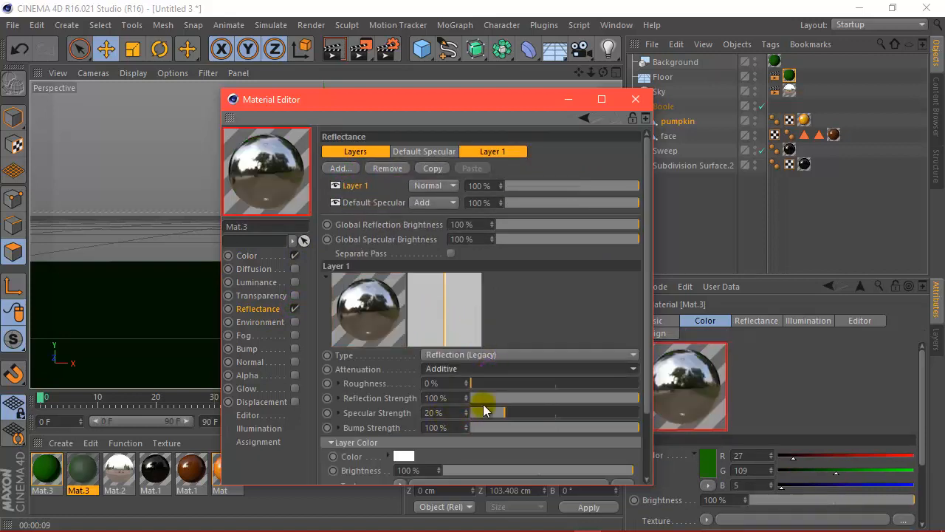
{"action": "left_click", "coordinate": [487, 400]}
{"action": "left_click_drag", "start_coordinate": [487, 400], "coordinate": [496, 398]}
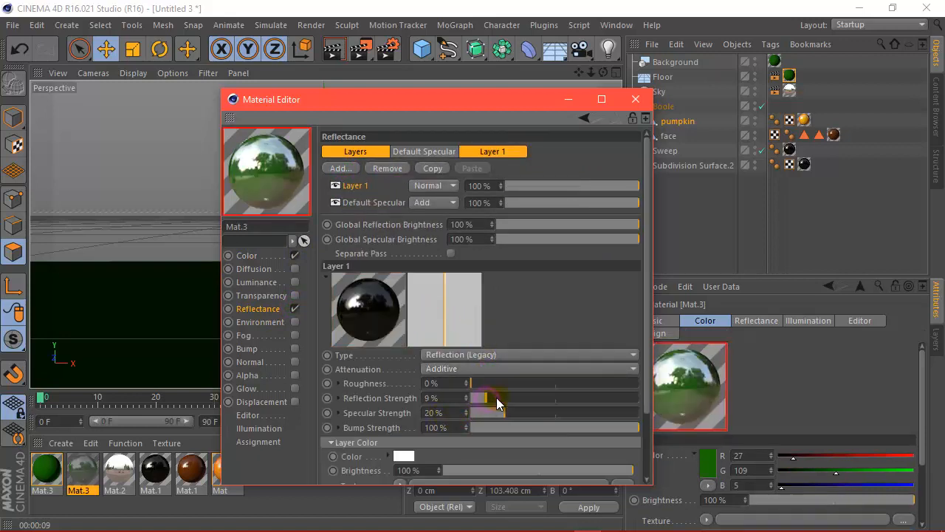
{"action": "left_click", "coordinate": [631, 100]}
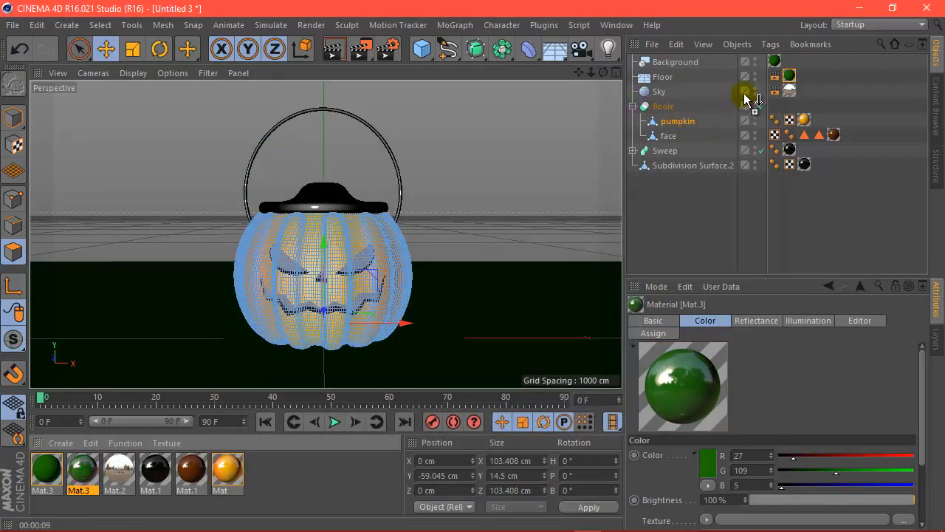
Apply the reflective dark green material copy to the Floor and widen the object list area beside the viewport
{"action": "left_click_drag", "start_coordinate": [790, 82], "coordinate": [789, 76]}
{"action": "scroll", "coordinate": [310, 280], "scroll_direction": "down", "scroll_amount": 1}
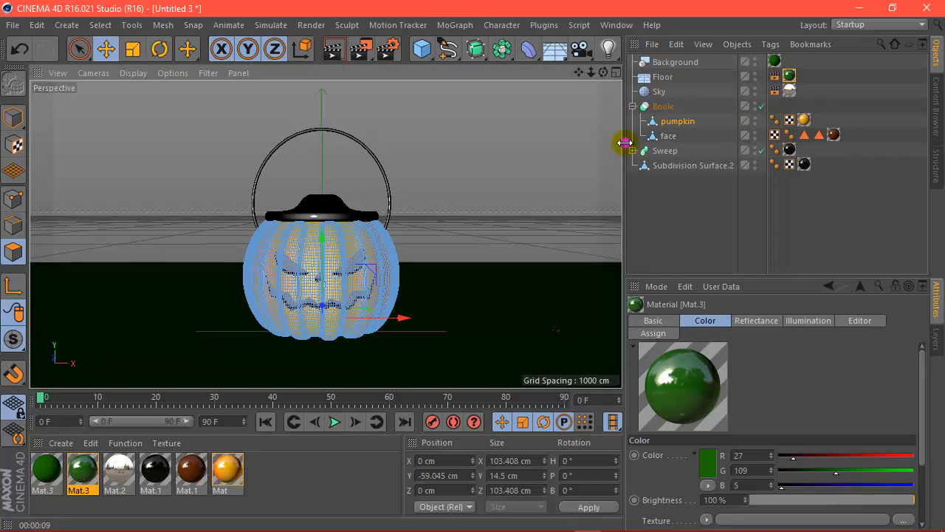
{"action": "left_click_drag", "start_coordinate": [626, 141], "coordinate": [583, 143]}
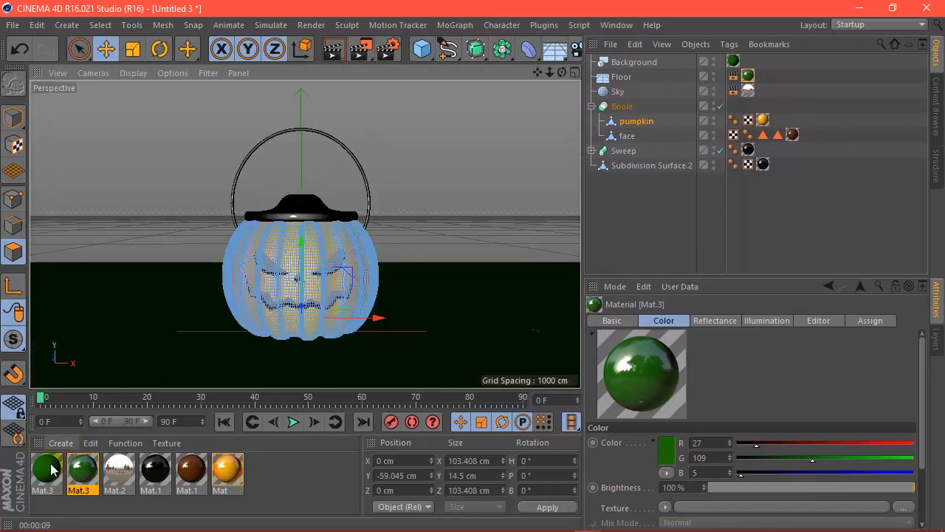
{"action": "left_click_drag", "start_coordinate": [560, 71], "coordinate": [472, 268]}
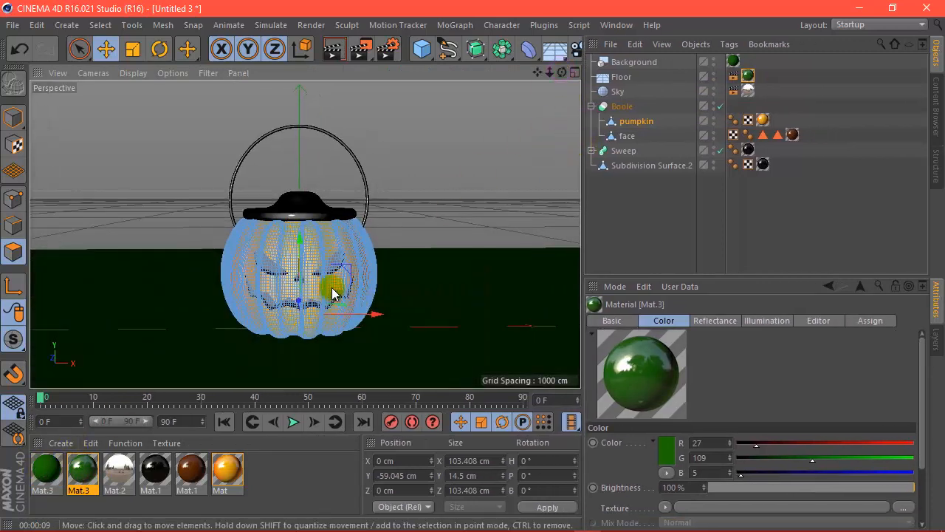
Switch to Model mode, deselect all objects and render the Perspective view
{"action": "left_click", "coordinate": [11, 119]}
{"action": "scroll", "coordinate": [292, 298], "scroll_direction": "up", "scroll_amount": 1}
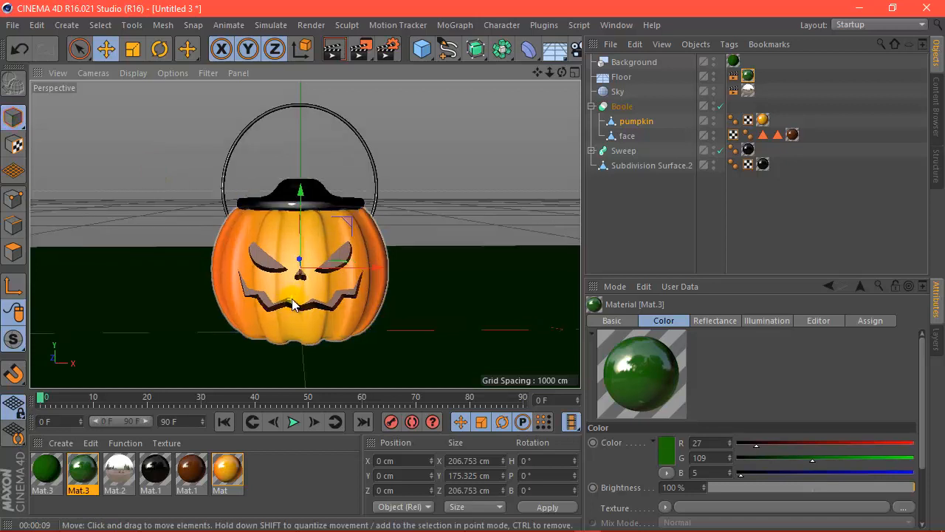
{"action": "left_click", "coordinate": [604, 217]}
{"action": "left_click_drag", "start_coordinate": [552, 74], "coordinate": [473, 268]}
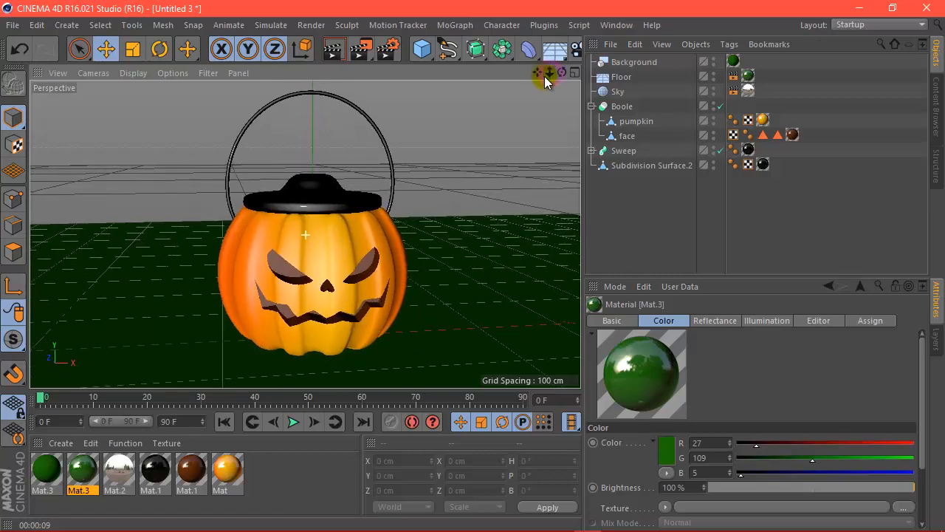
{"action": "left_click", "coordinate": [332, 50]}
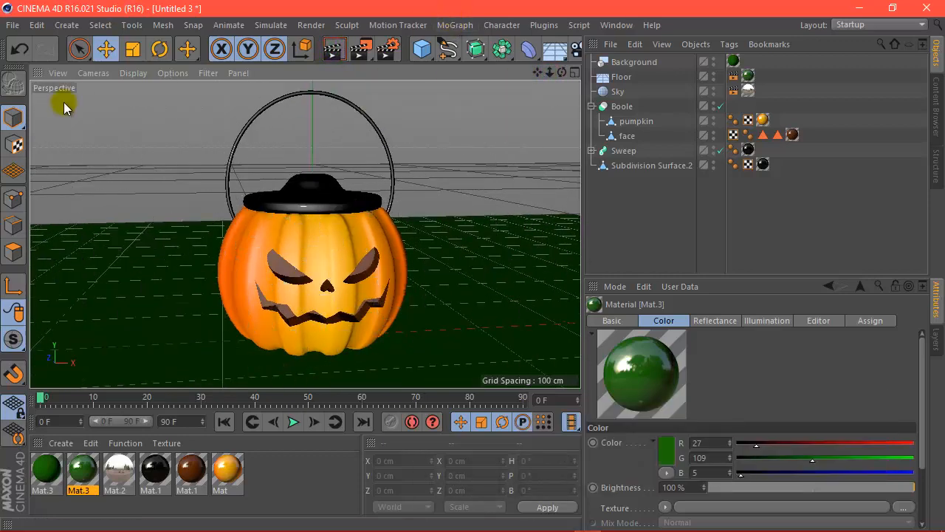
Lower the floor material's reflection strength to 1% and render the Perspective view again
{"action": "double_click", "coordinate": [83, 469]}
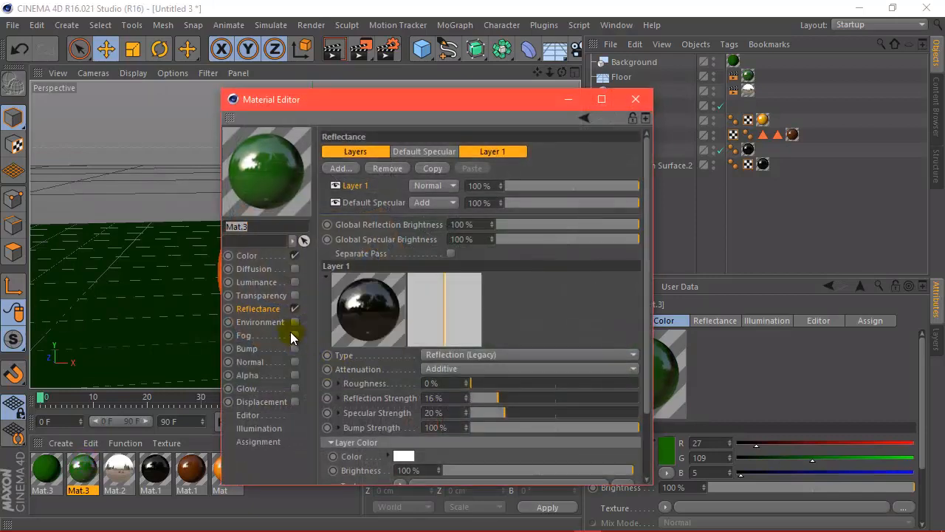
{"action": "left_click_drag", "start_coordinate": [465, 401], "coordinate": [466, 404]}
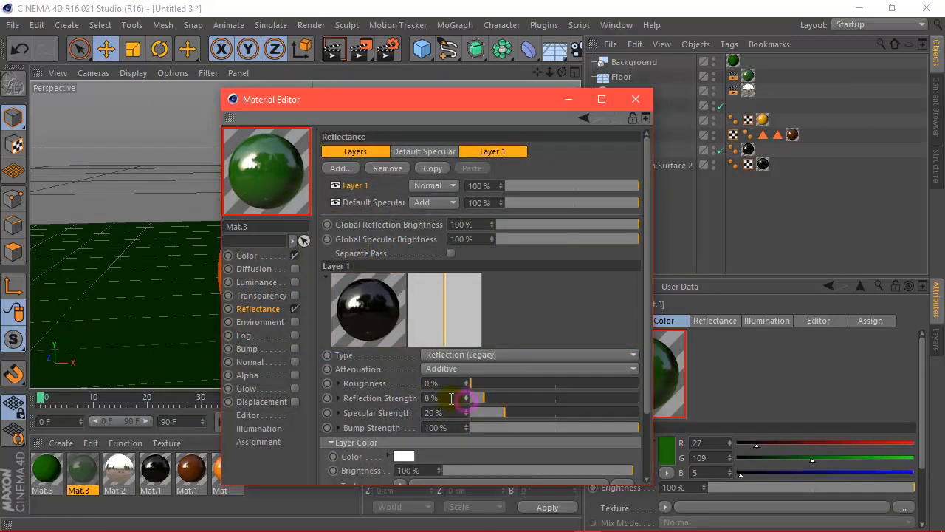
{"action": "key", "text": "Return"}
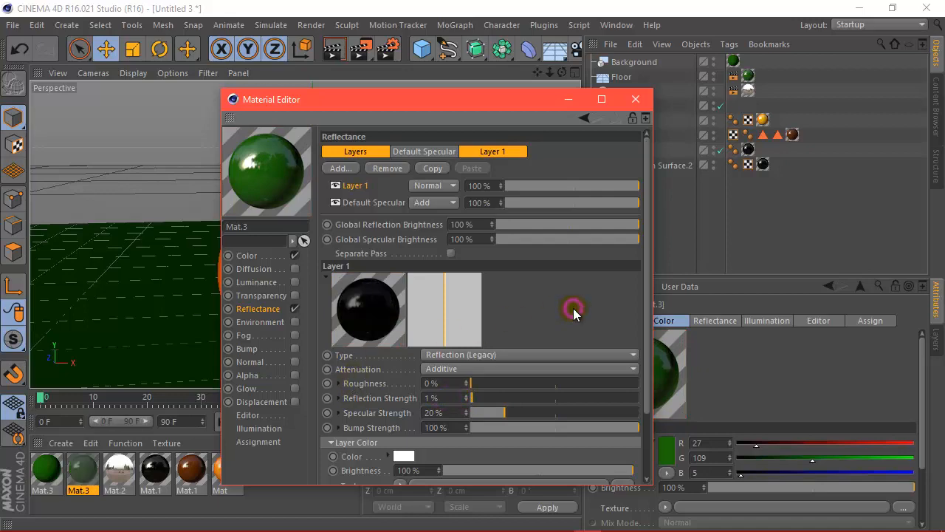
{"action": "left_click", "coordinate": [622, 105]}
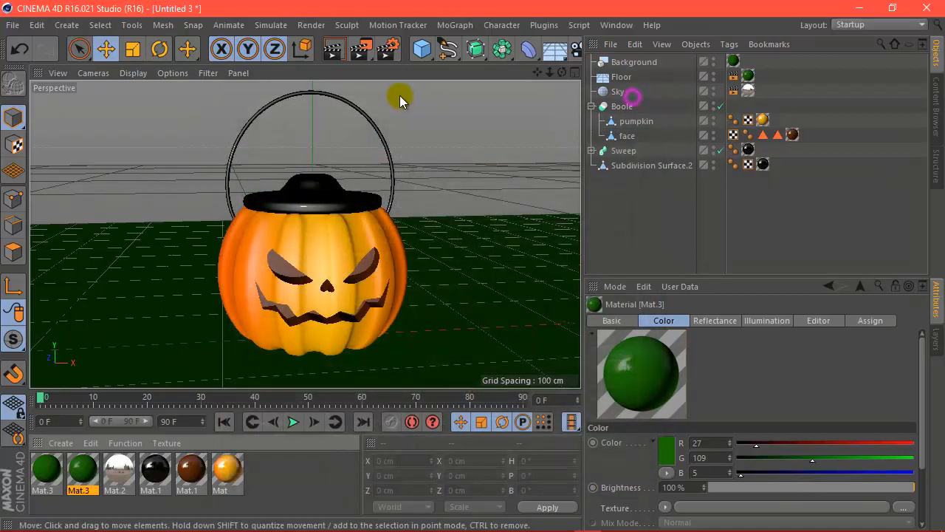
{"action": "left_click", "coordinate": [333, 48]}
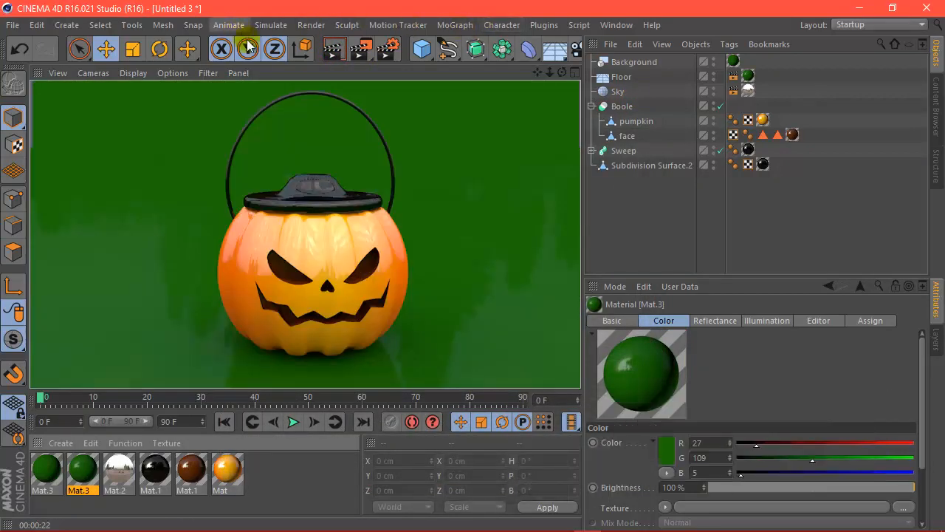
Set the roughness of the black material's reflection layer to 20%
{"action": "left_click", "coordinate": [156, 466]}
{"action": "double_click", "coordinate": [158, 464]}
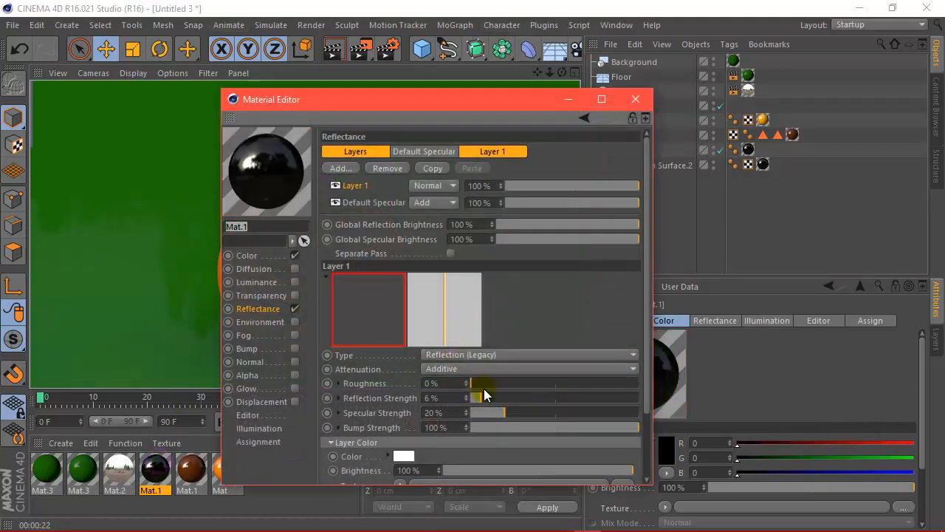
{"action": "mouse_move", "coordinate": [488, 384]}
{"action": "left_mouse_down"}
{"action": "mouse_move", "coordinate": [520, 383]}
{"action": "mouse_move", "coordinate": [505, 382]}
{"action": "left_mouse_up"}
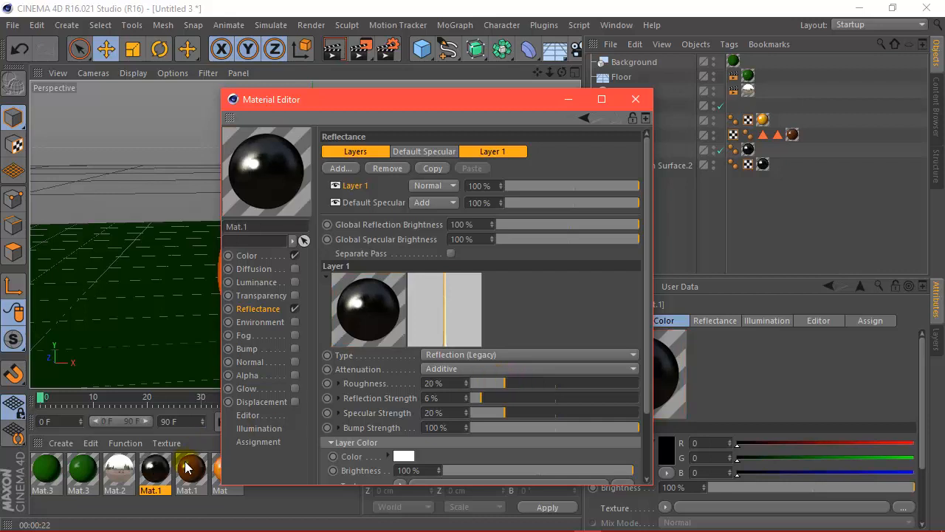
Brighten the brown face material's color to R 127, G 53, B 0 and close the material
{"action": "left_click", "coordinate": [206, 462]}
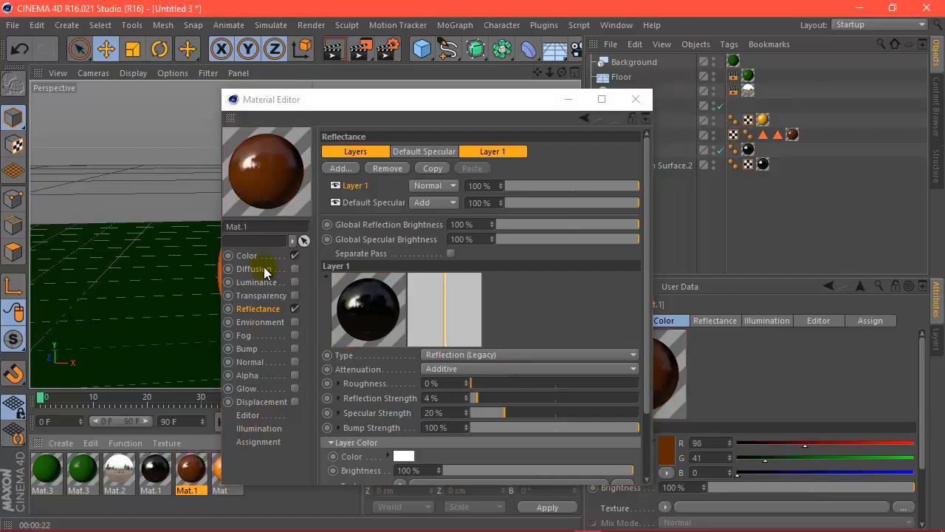
{"action": "left_click", "coordinate": [263, 255]}
{"action": "left_click", "coordinate": [403, 153]}
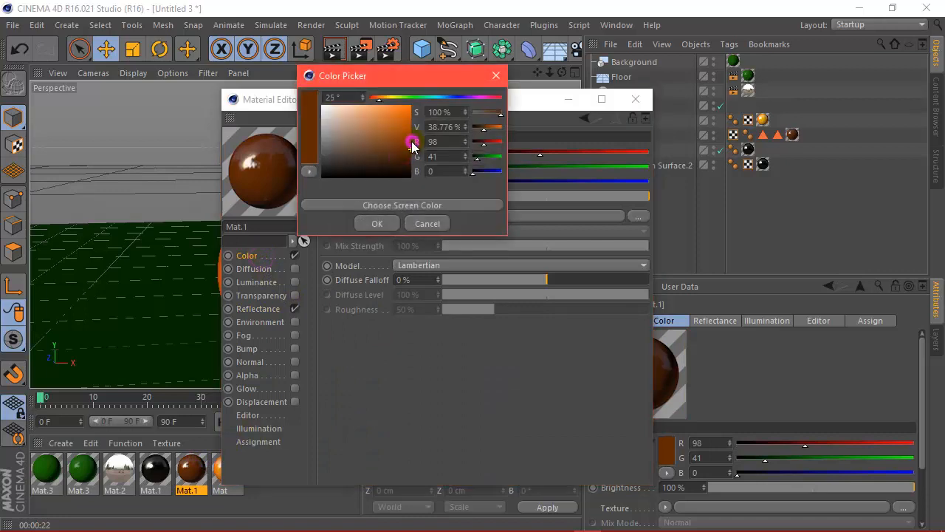
{"action": "left_click", "coordinate": [410, 139]}
{"action": "left_click", "coordinate": [383, 224]}
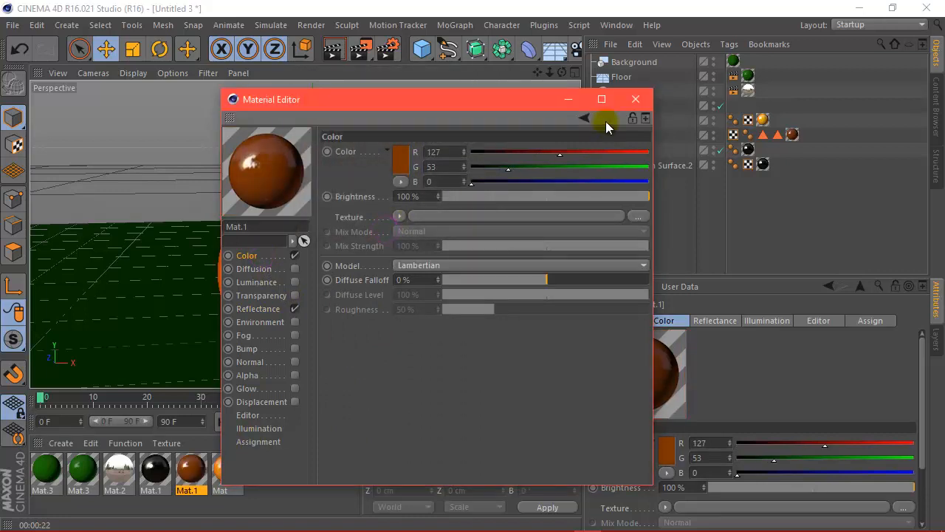
{"action": "left_click", "coordinate": [633, 100]}
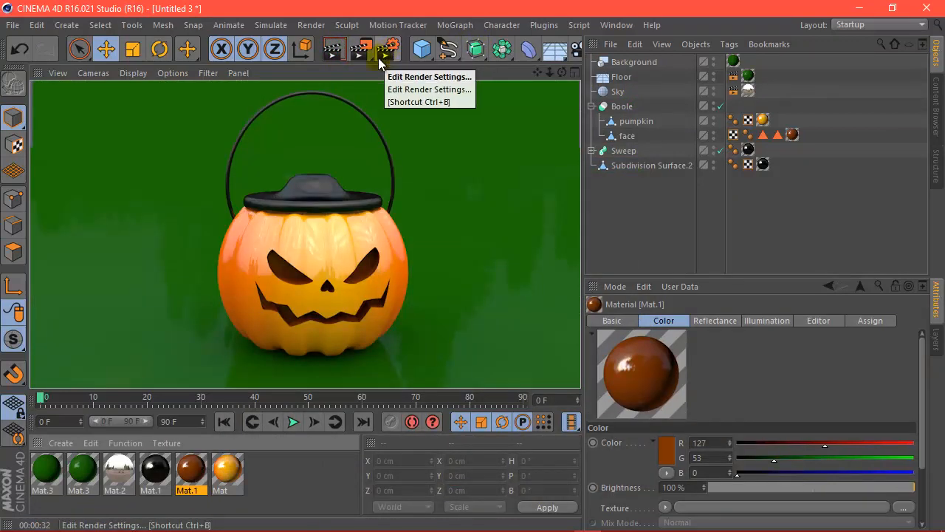
Set the orange pumpkin material's reflection layer to 8% roughness and 10% reflection strength, and close the material
{"action": "double_click", "coordinate": [227, 470]}
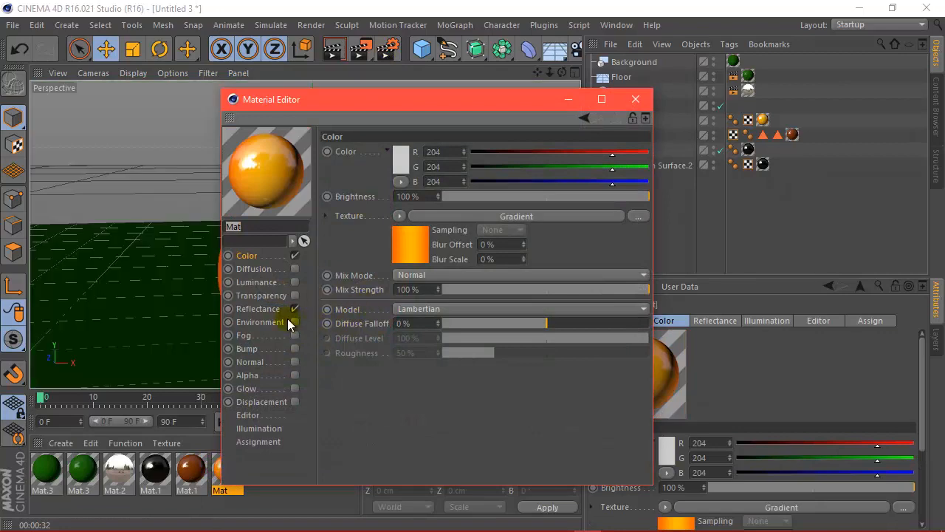
{"action": "left_click", "coordinate": [287, 308]}
{"action": "left_click_drag", "start_coordinate": [481, 384], "coordinate": [485, 384]}
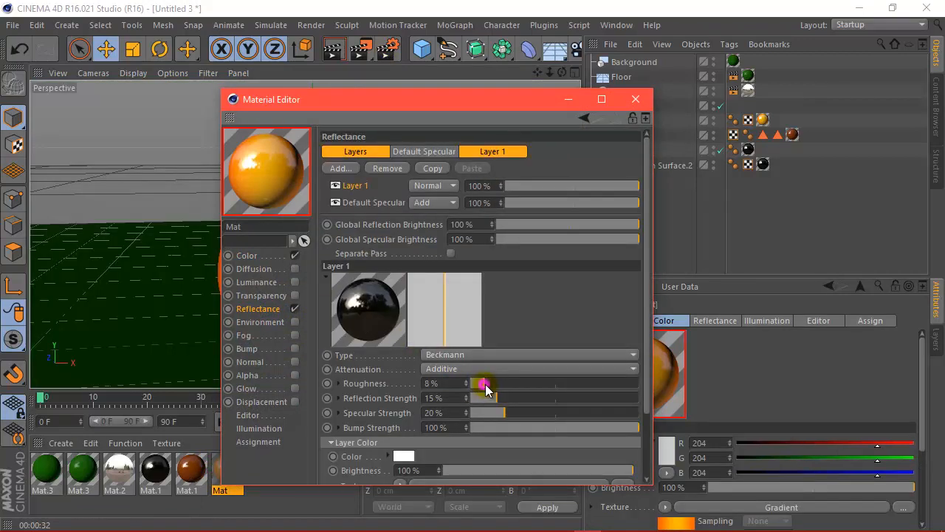
{"action": "left_click", "coordinate": [464, 402]}
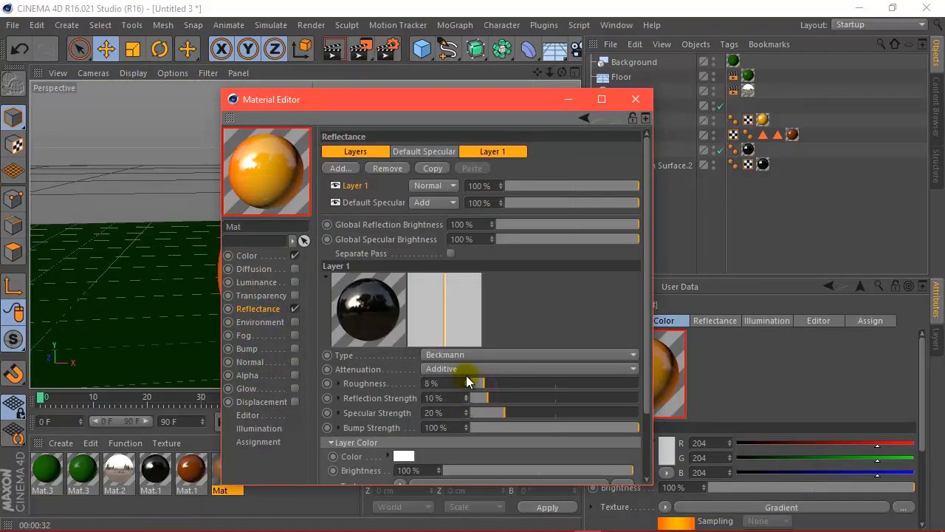
{"action": "left_click", "coordinate": [635, 98]}
Add the Glow effect to the render settings and render the Perspective view
{"action": "left_click", "coordinate": [389, 49]}
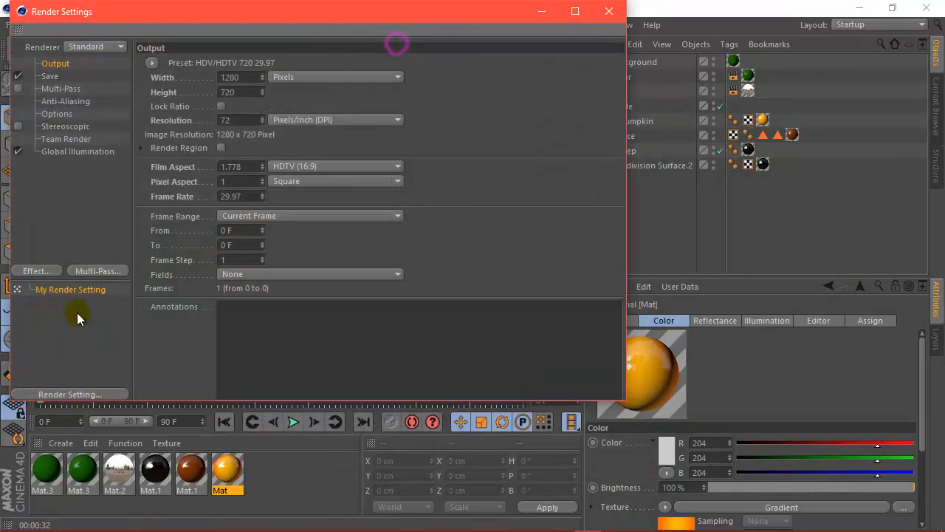
{"action": "left_click", "coordinate": [47, 275]}
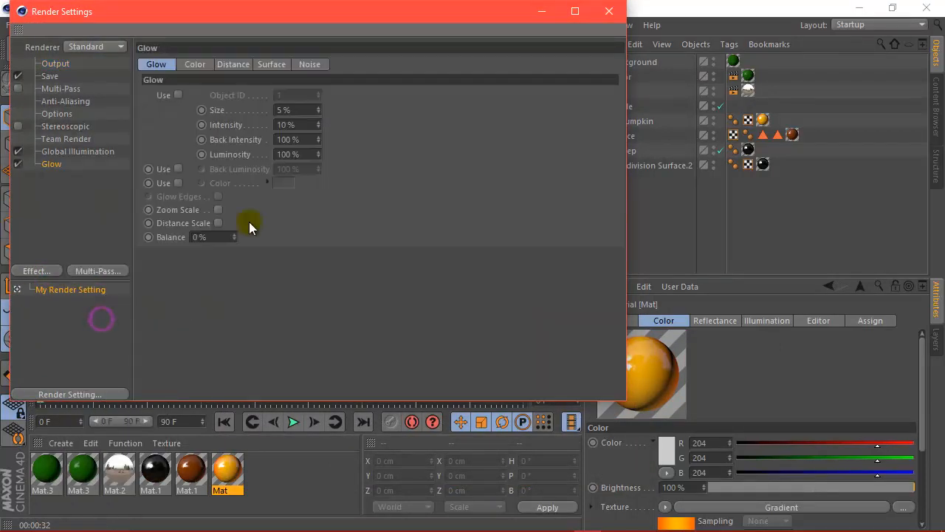
{"action": "left_click", "coordinate": [610, 11]}
{"action": "left_click", "coordinate": [334, 51]}
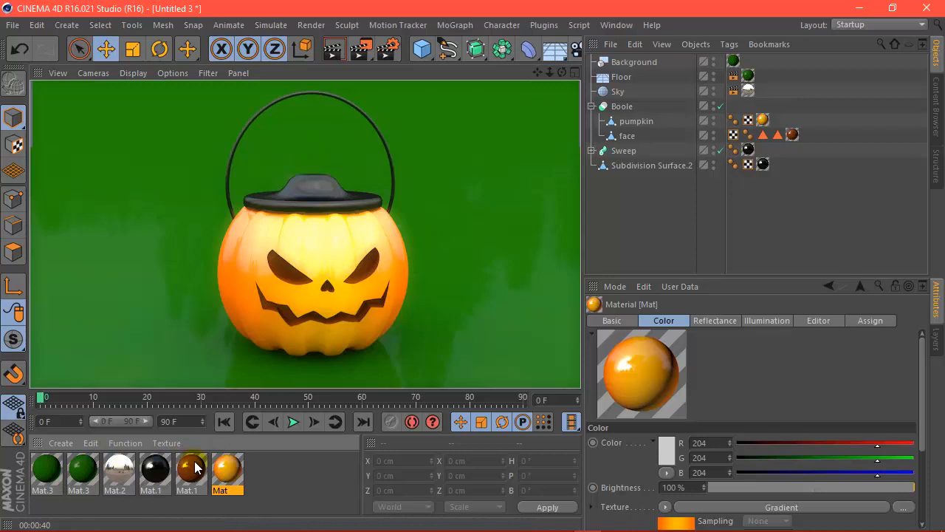
Set the exposure of the sky material's luminance image to 0 and close the material
{"action": "double_click", "coordinate": [118, 467]}
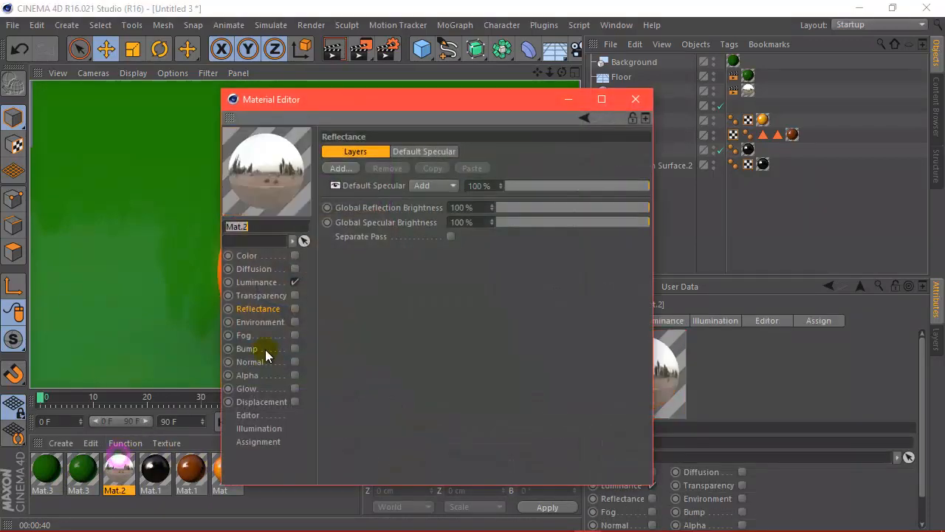
{"action": "left_click", "coordinate": [266, 282]}
{"action": "left_click", "coordinate": [405, 242]}
{"action": "double_click", "coordinate": [418, 322]}
{"action": "type", "text": "0.5"}
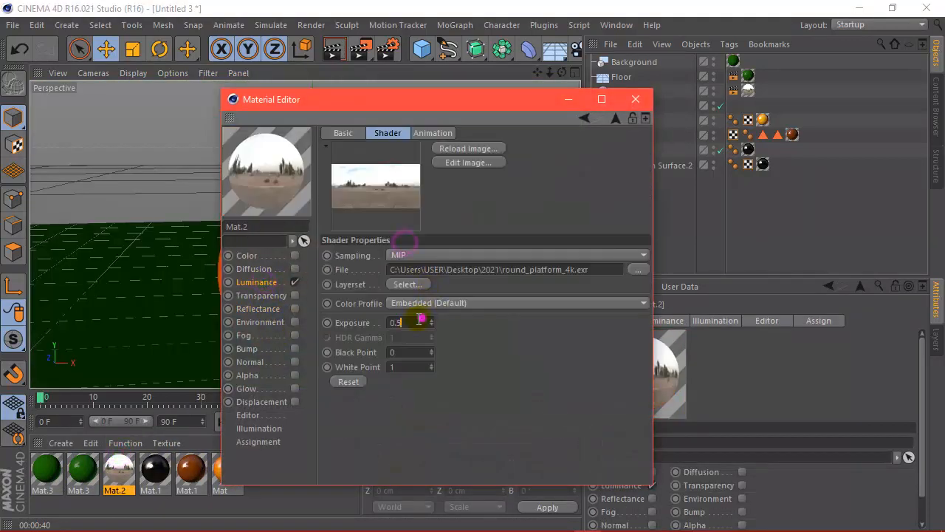
{"action": "left_click_drag", "start_coordinate": [419, 319], "coordinate": [337, 321]}
{"action": "type", "text": "0"}
{"action": "left_click", "coordinate": [555, 422]}
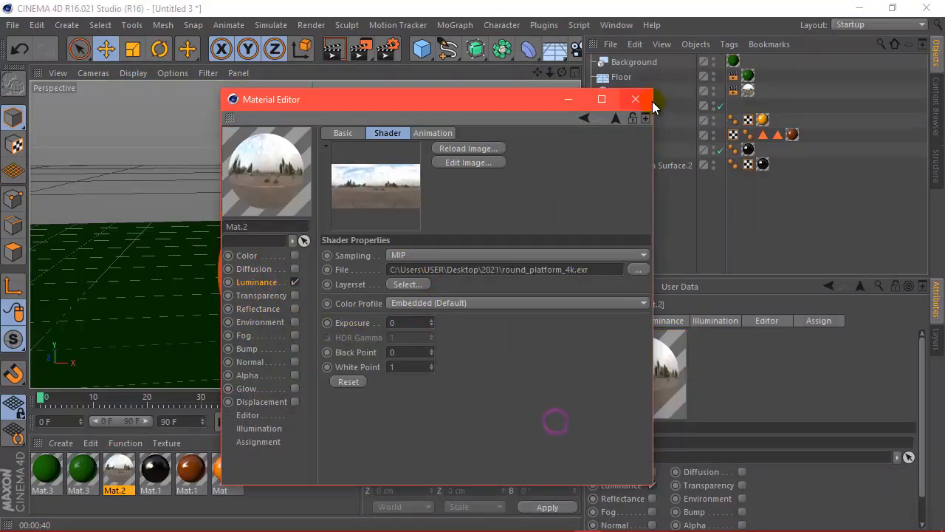
{"action": "left_click", "coordinate": [650, 101]}
Choose the anti-aliasing mode in the render settings
{"action": "left_click", "coordinate": [389, 50]}
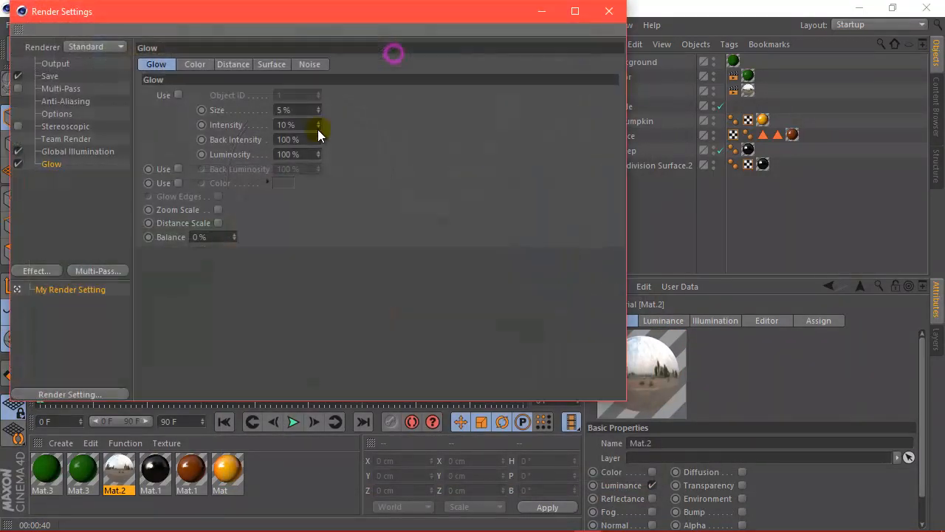
{"action": "left_click", "coordinate": [66, 102]}
{"action": "left_click", "coordinate": [296, 62]}
{"action": "left_click", "coordinate": [288, 105]}
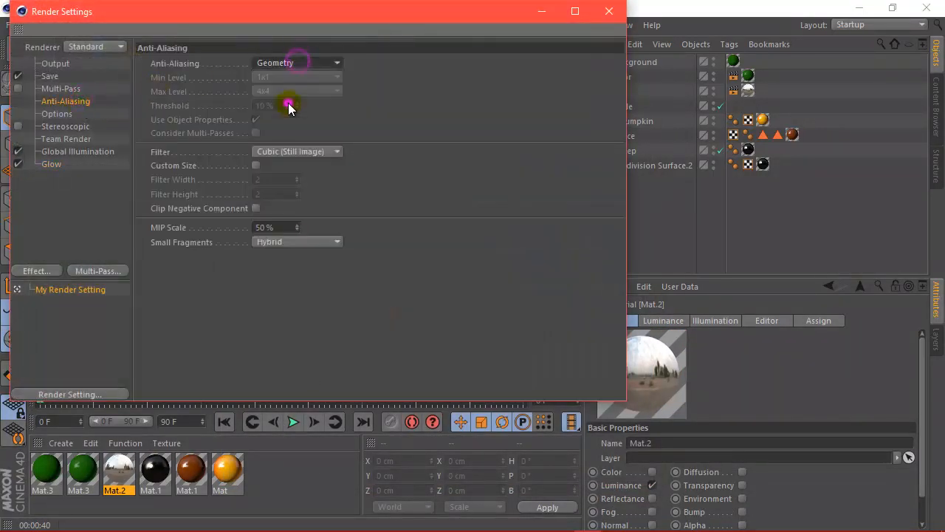
Set the render's save file to pumpkin on the Desktop in PNG format, and close the render settings
{"action": "left_click", "coordinate": [49, 76]}
{"action": "left_click", "coordinate": [601, 90]}
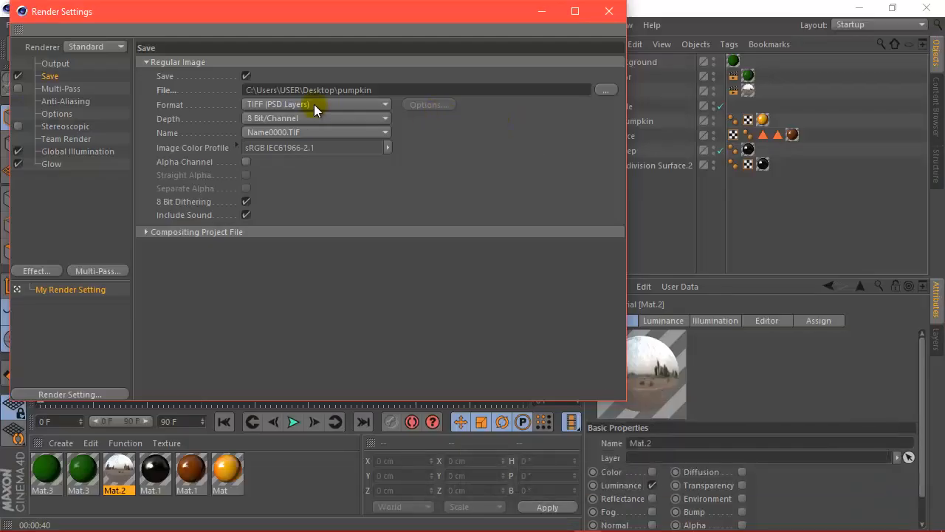
{"action": "left_click", "coordinate": [314, 104]}
{"action": "left_click", "coordinate": [283, 224]}
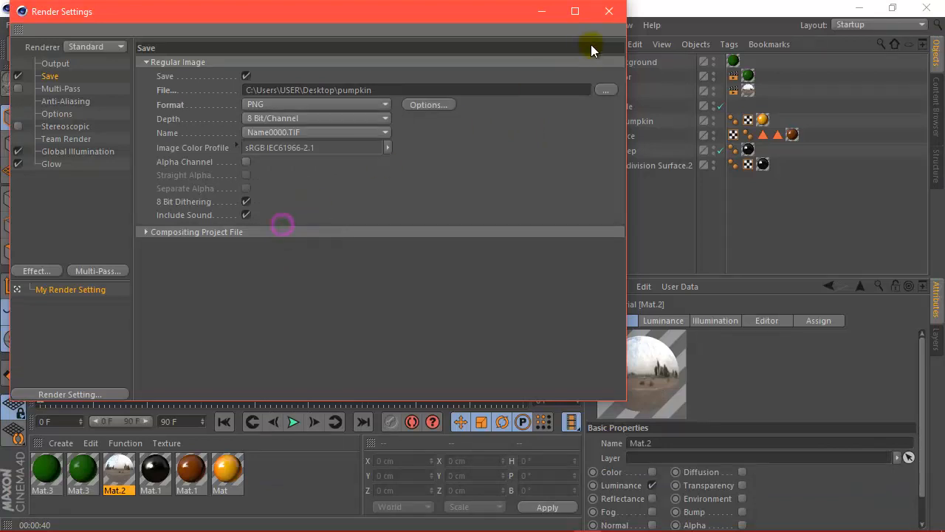
{"action": "left_click", "coordinate": [608, 11]}
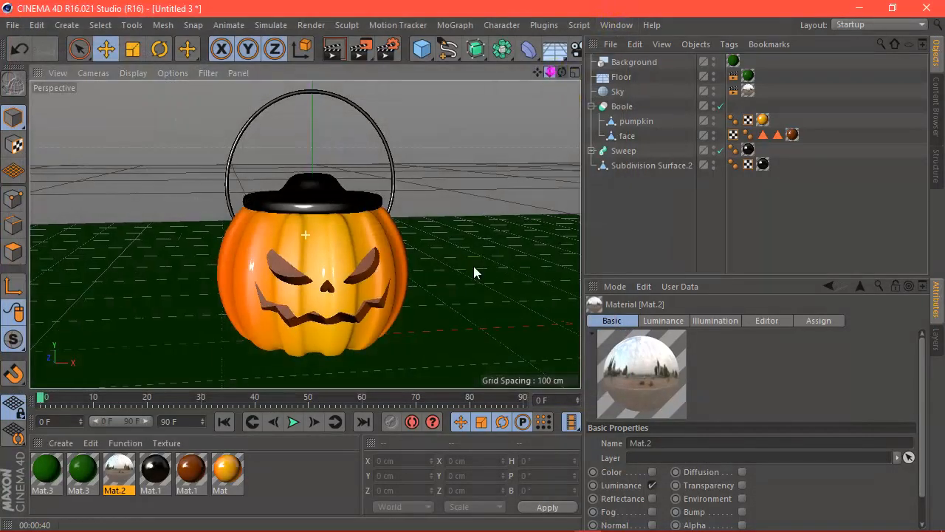
Render the pumpkin scene to the Picture Viewer
{"action": "left_click_drag", "start_coordinate": [549, 72], "coordinate": [534, 78]}
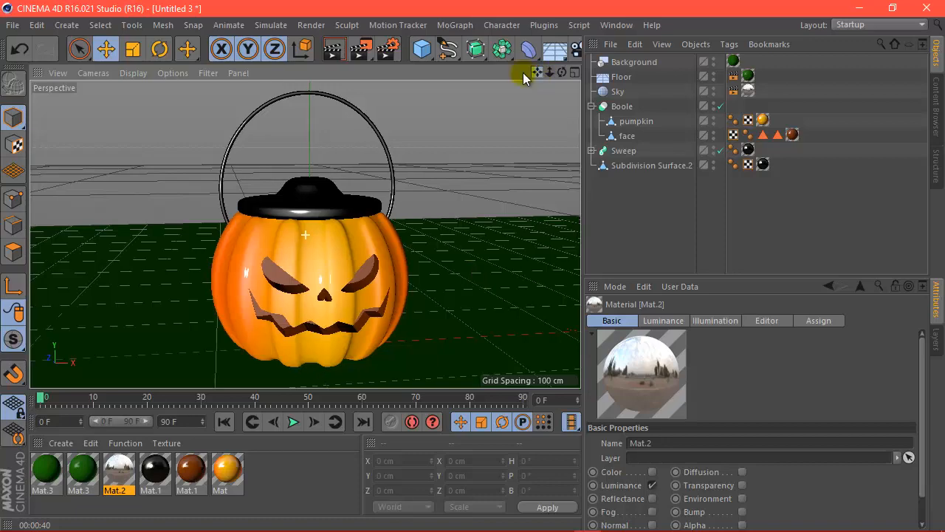
{"action": "left_click", "coordinate": [362, 50]}
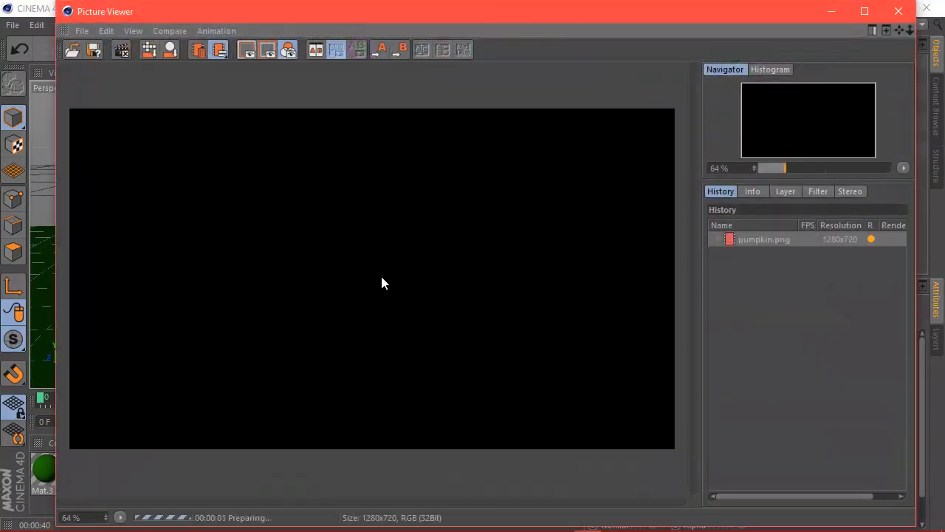